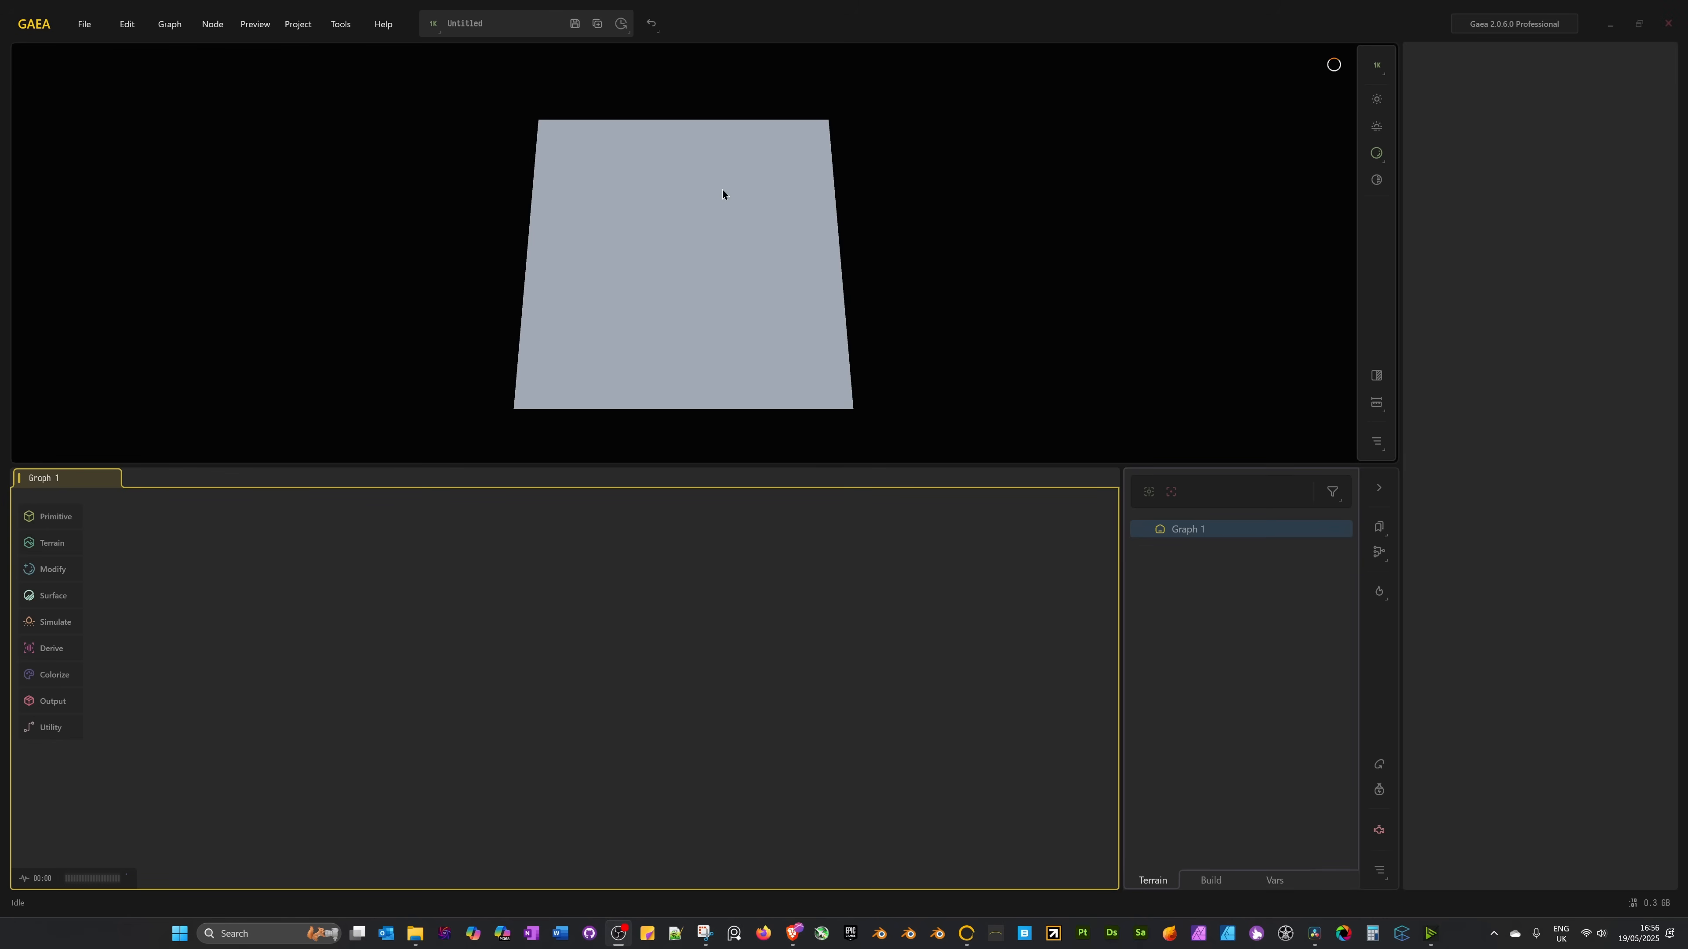
Drag the splitter down to enlarge the 3D preview, then orbit, pan and zoom the flat plane.
left_click(304, 619)
left_click_drag(316, 471, 317, 589)
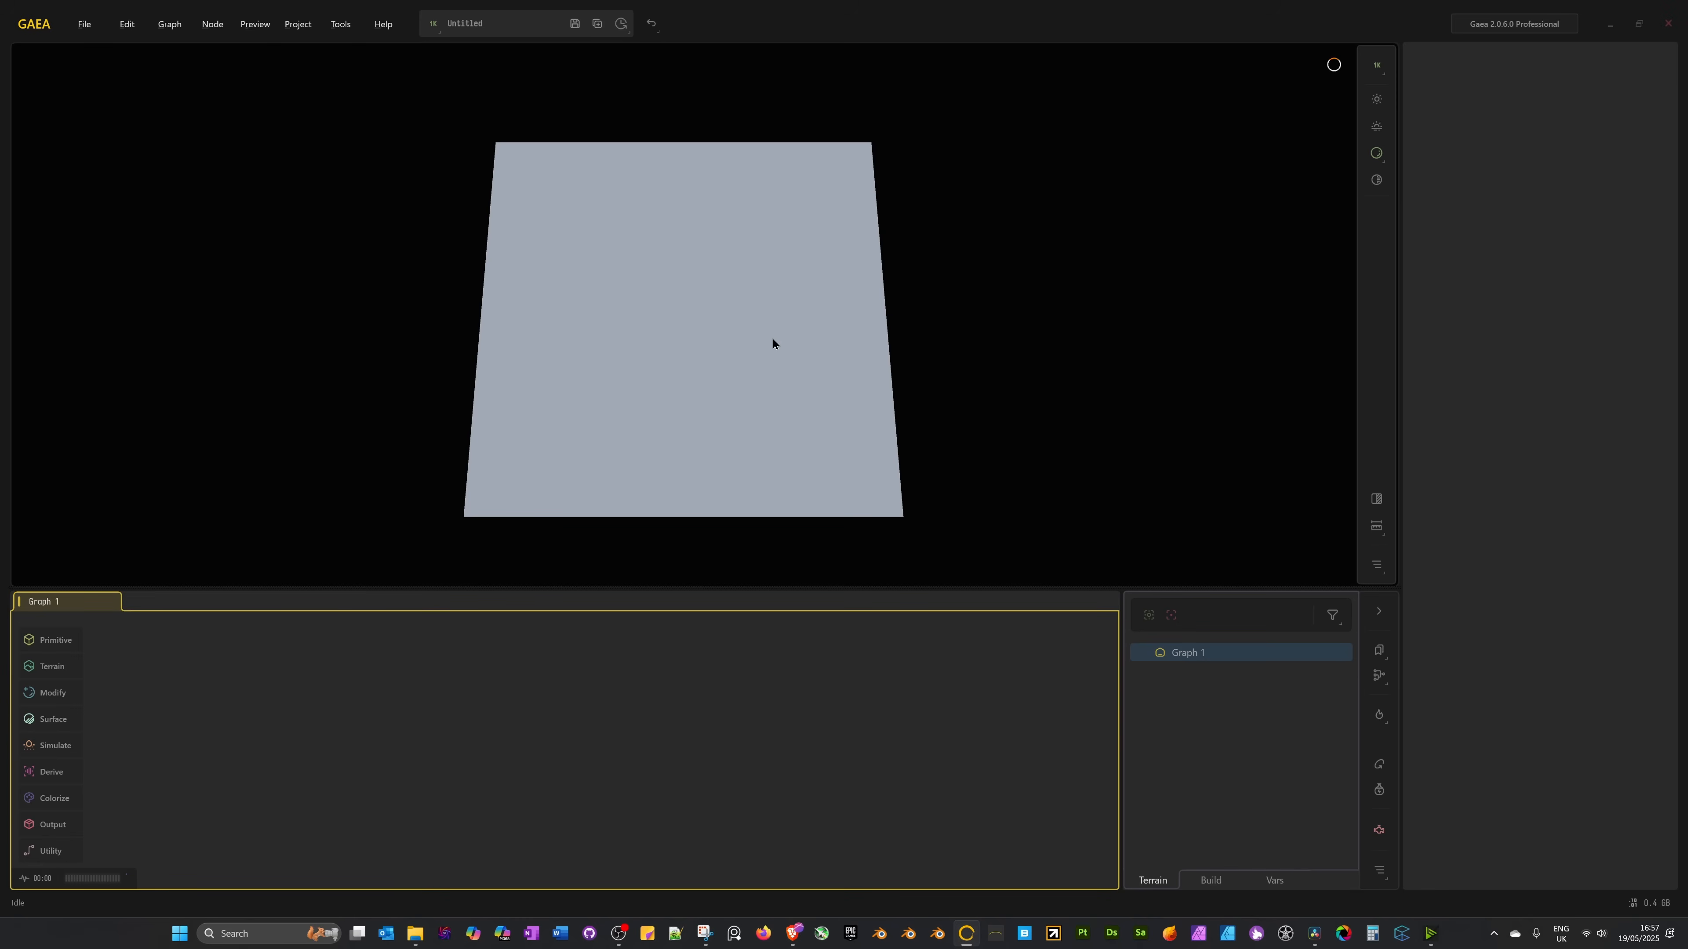
left_click_drag(772, 338, 692, 289)
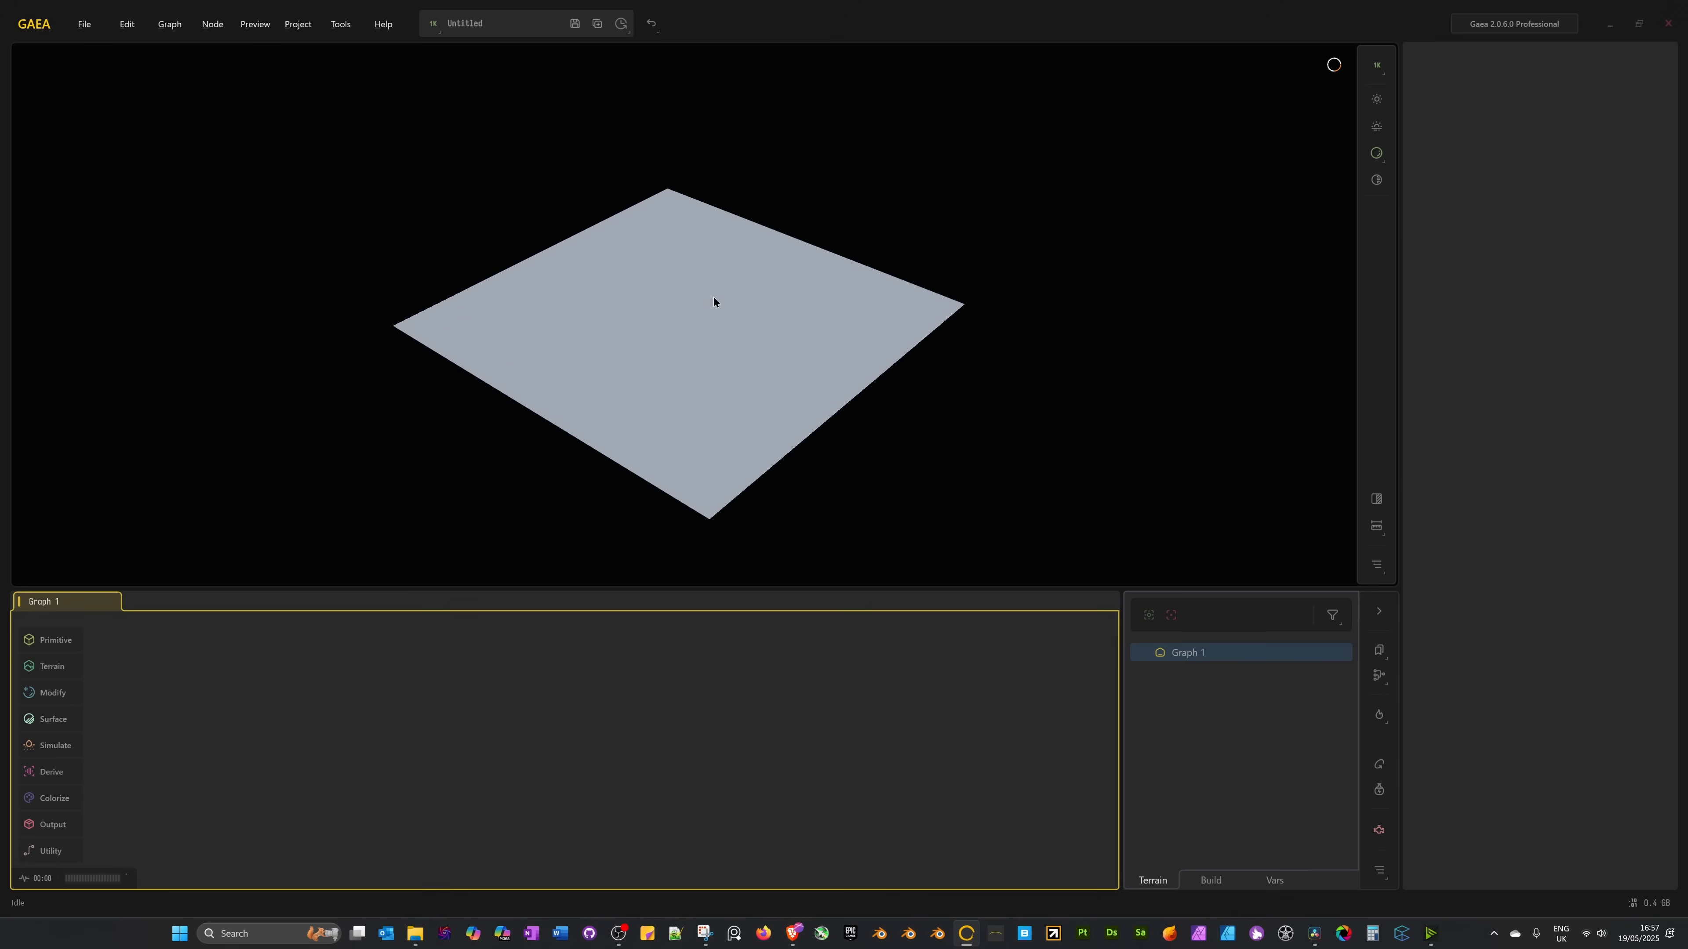
mouse_move(714, 297)
middle_mouse_down()
mouse_move(690, 288)
mouse_move(724, 261)
mouse_move(748, 283)
mouse_move(727, 288)
middle_mouse_up()
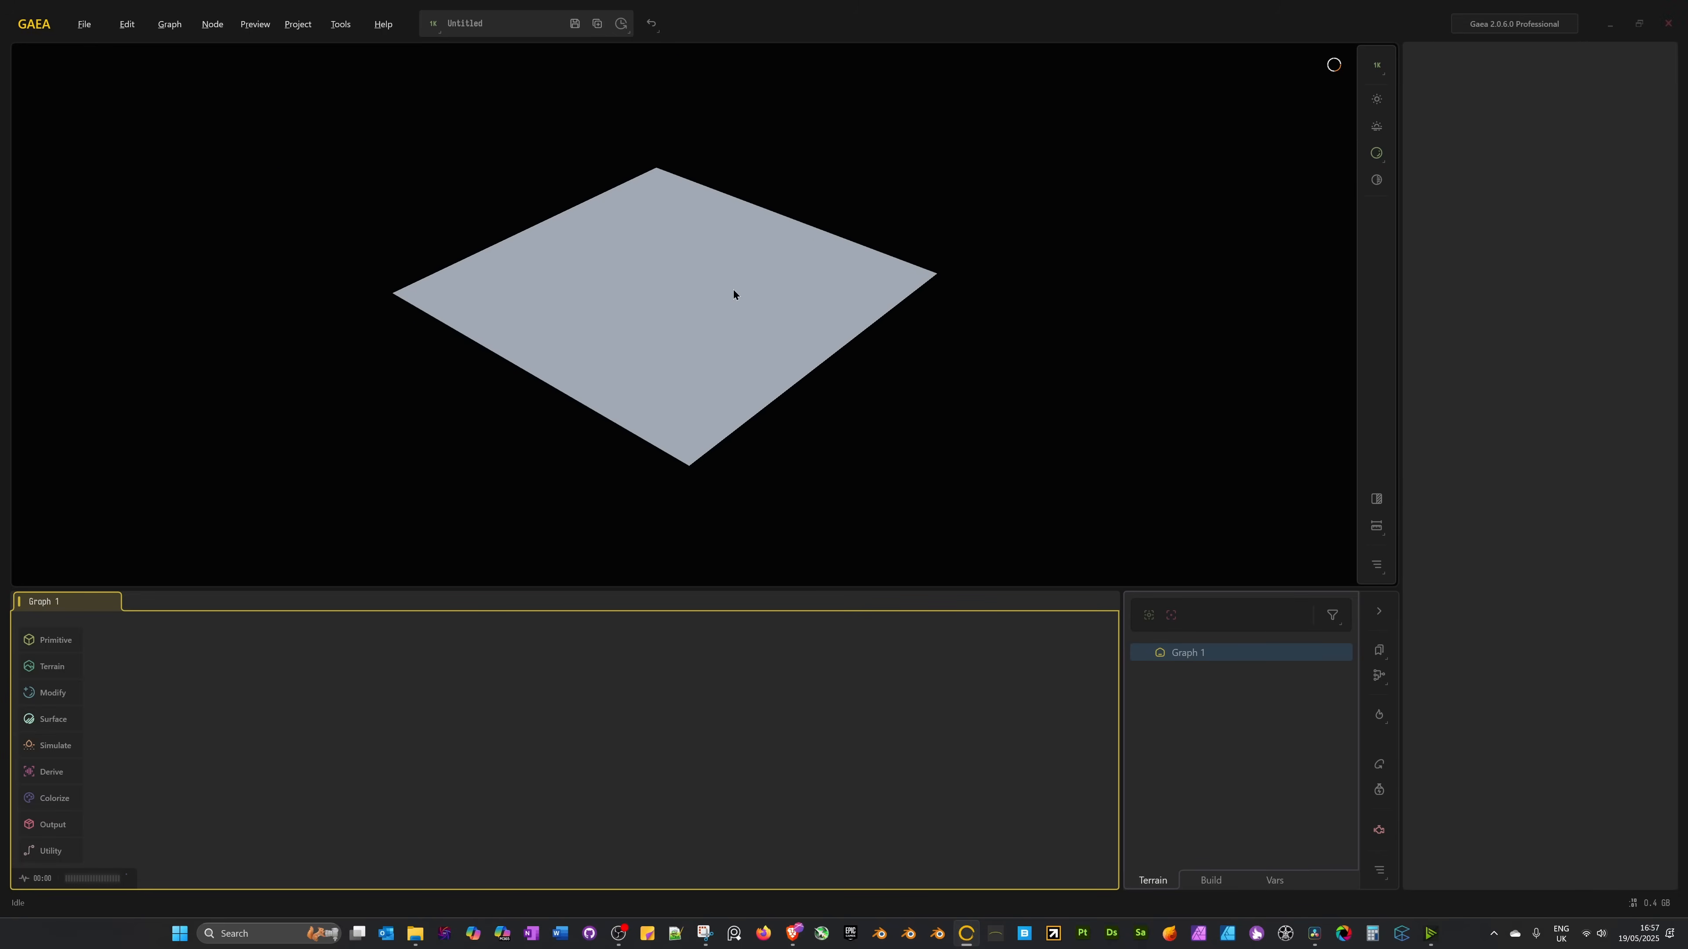
scroll(733, 290, "up", 5)
scroll(733, 291, "down", 5)
scroll(735, 287, "up", 5)
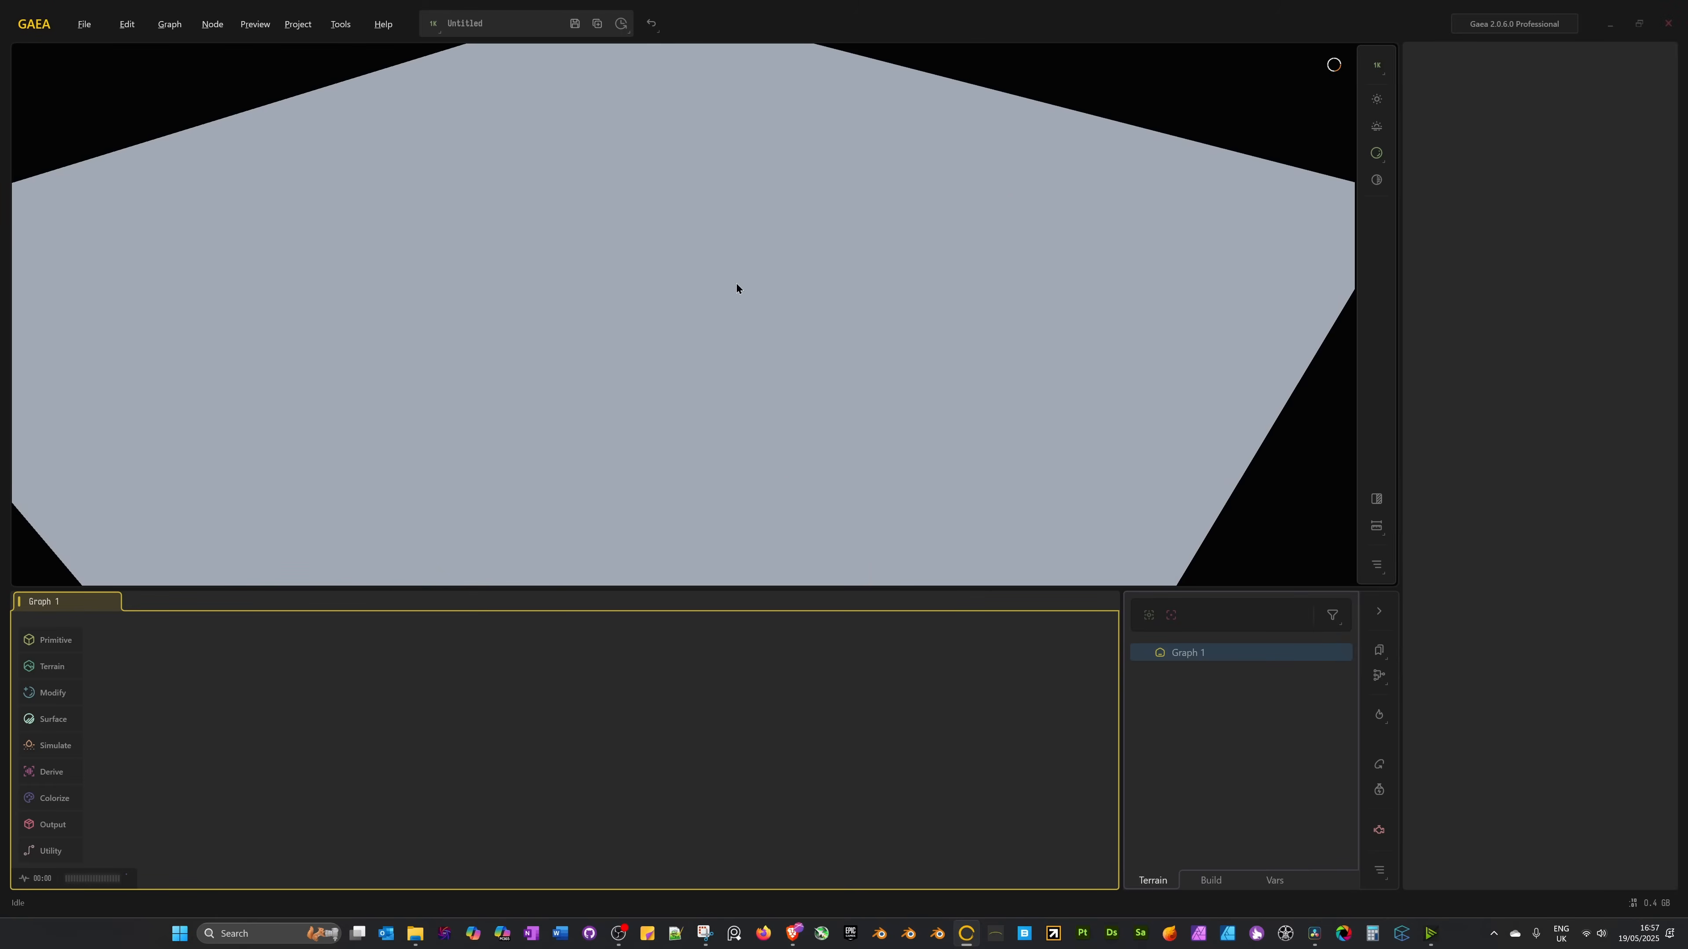
scroll(738, 286, "down", 5)
scroll(737, 282, "up", 1)
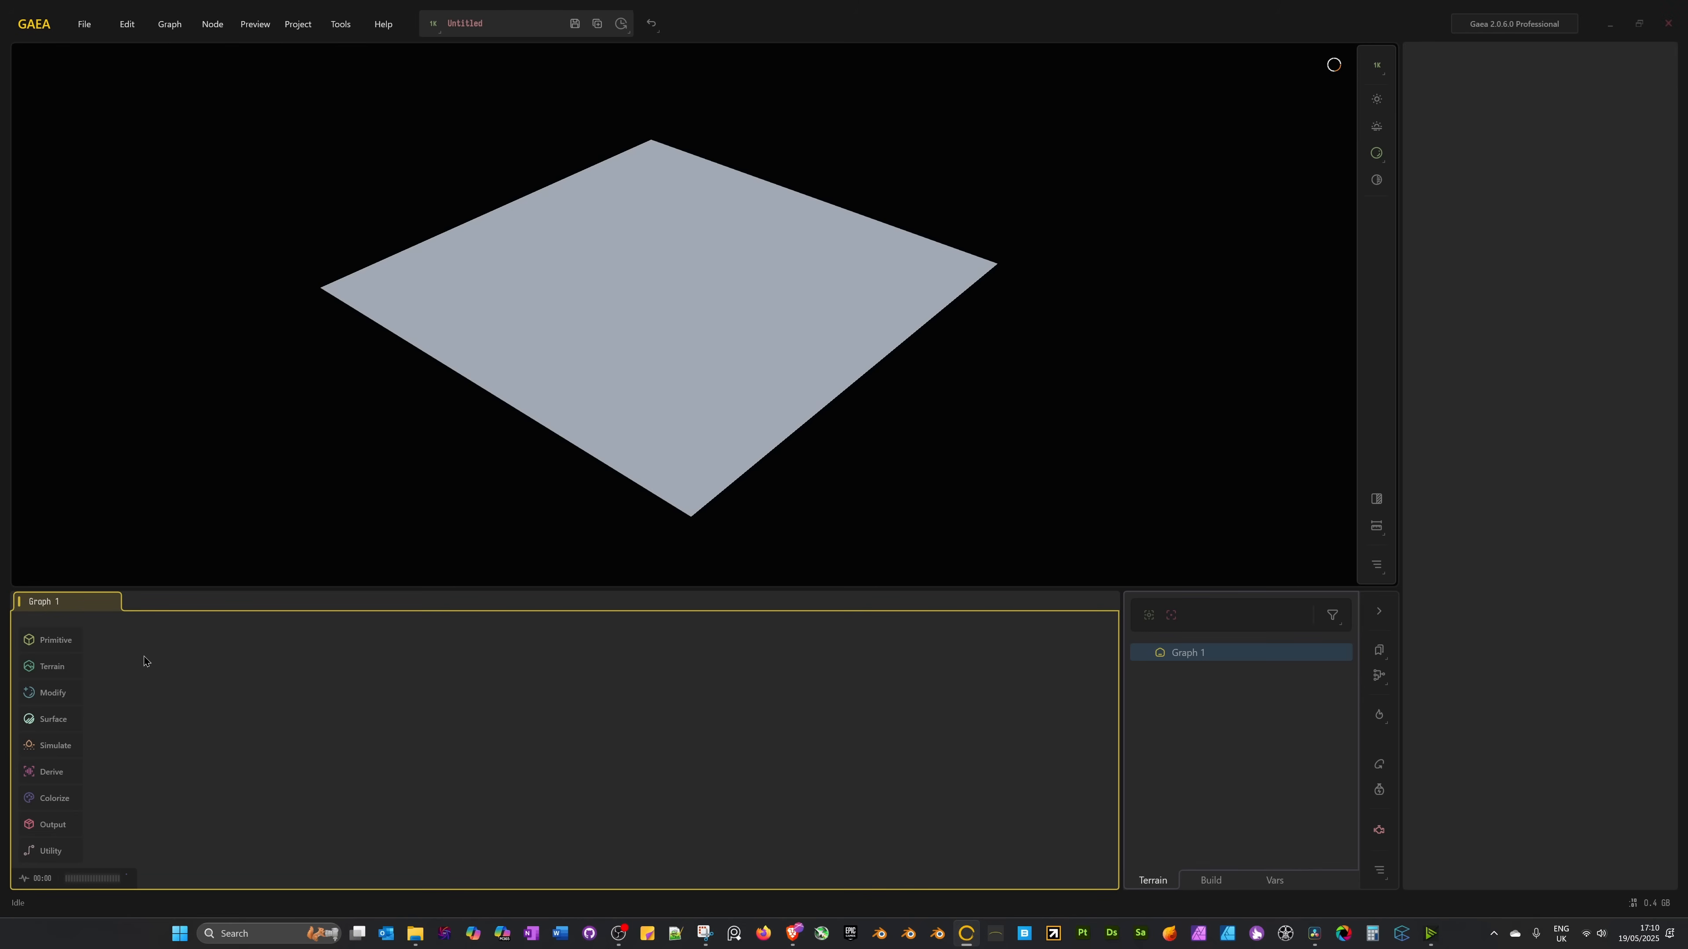
Review the Toolbox page in Tools > Options, then show the Primitive node list.
left_click(56, 640)
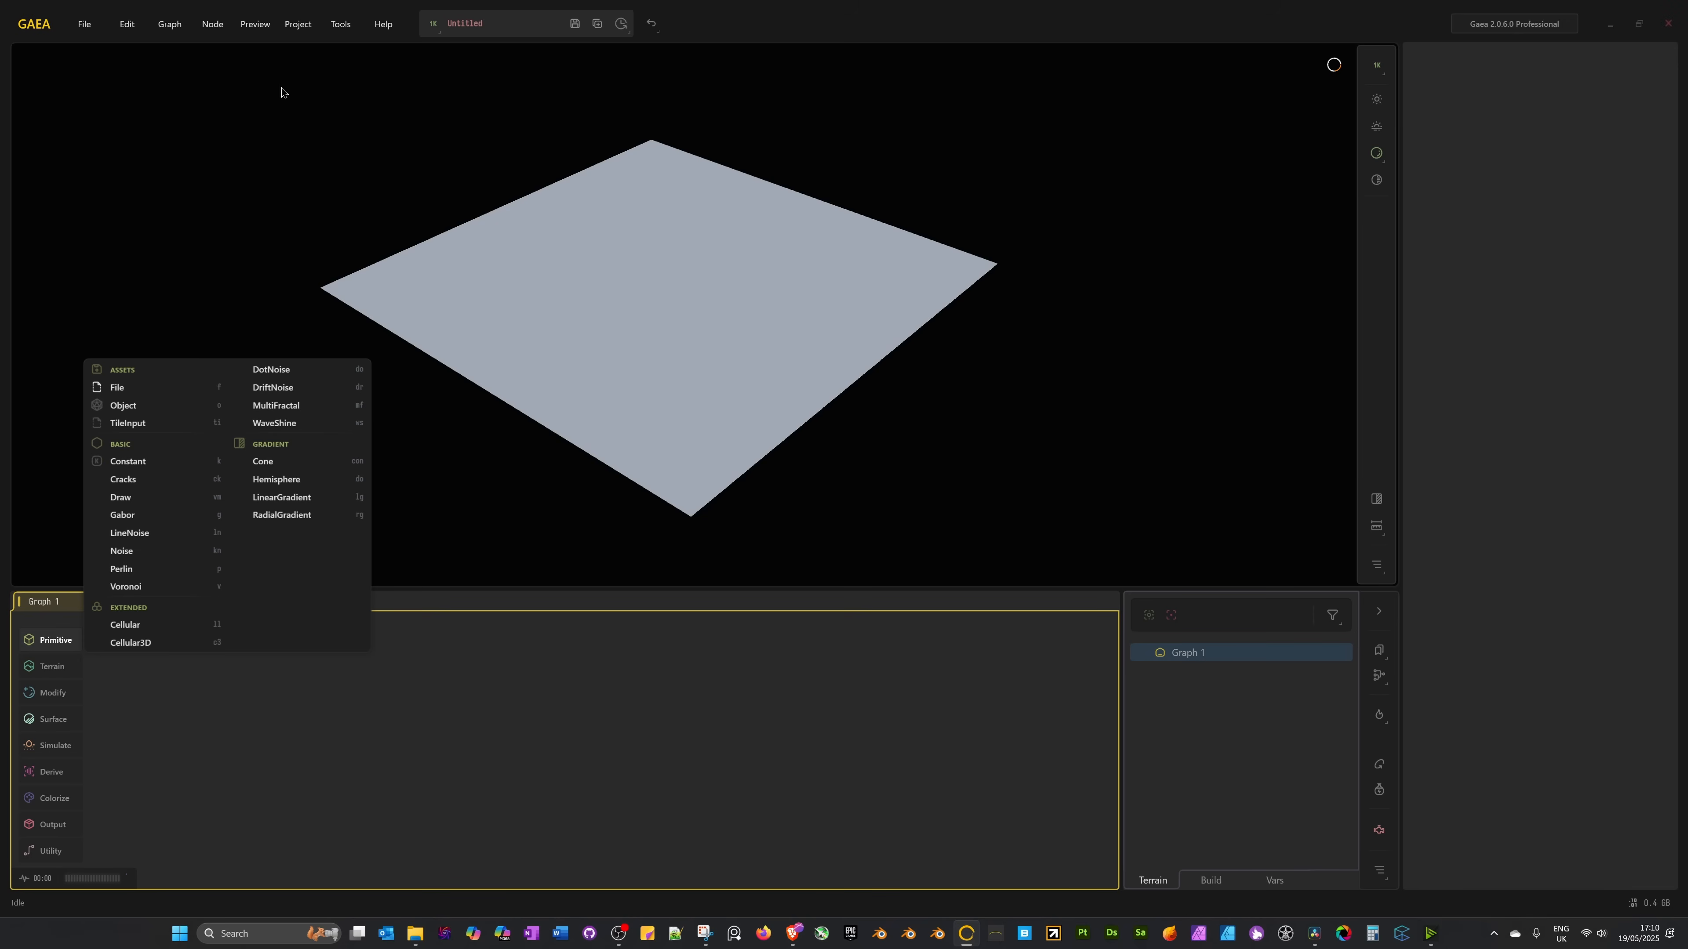
left_click(341, 25)
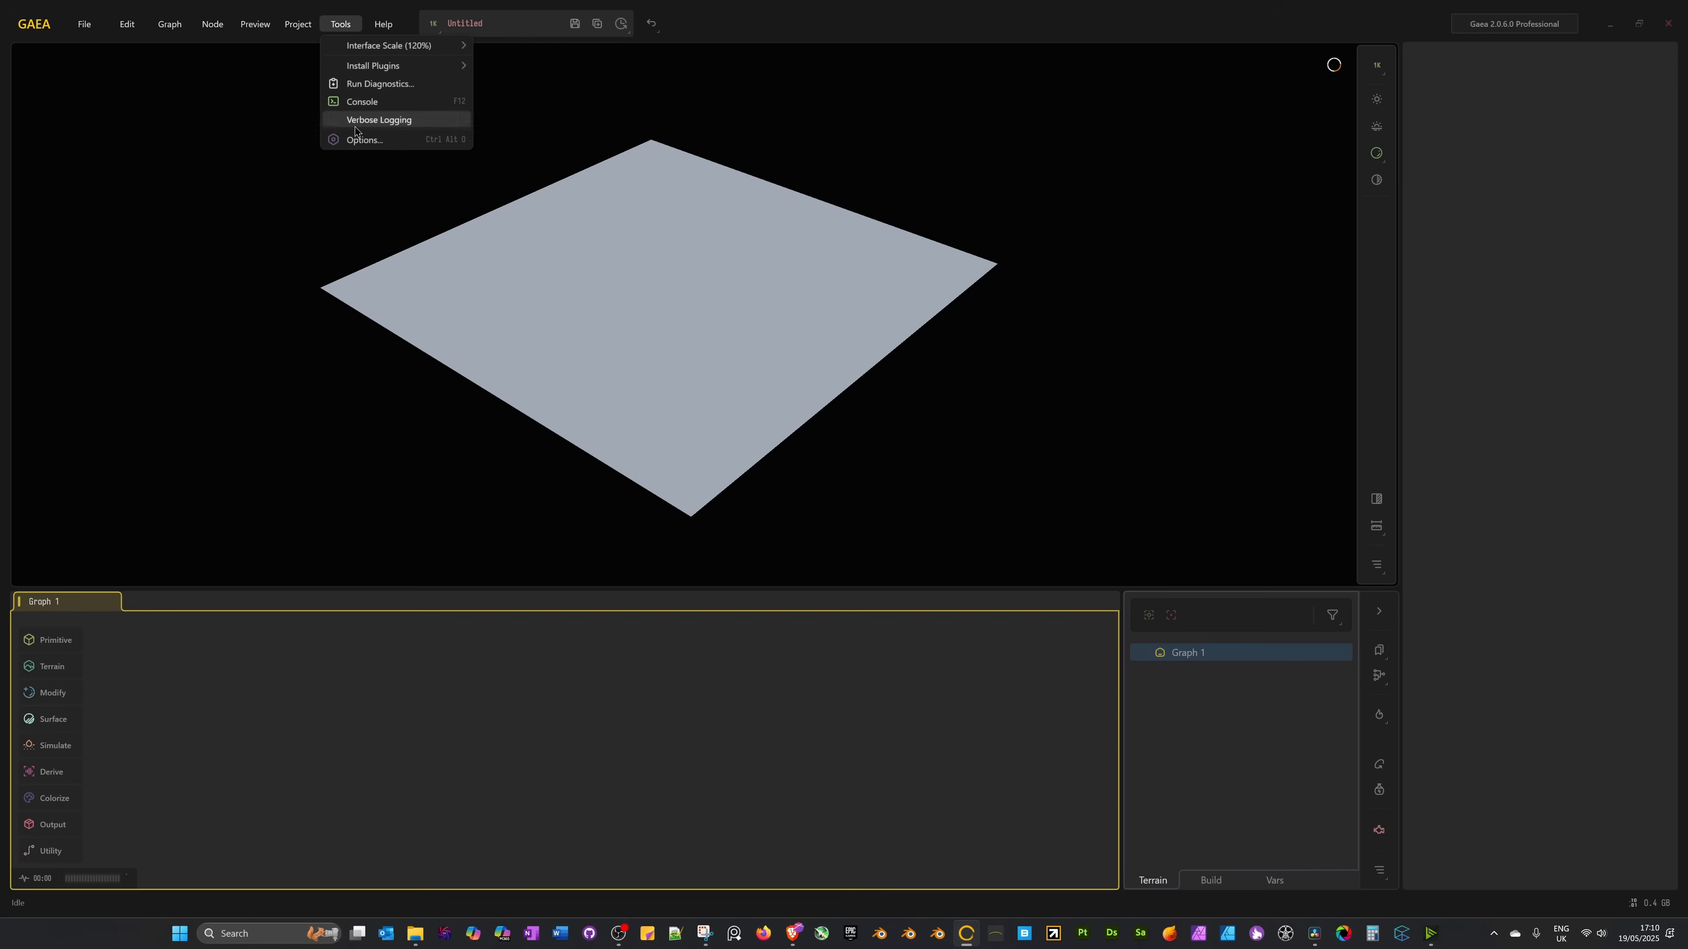
left_click(364, 139)
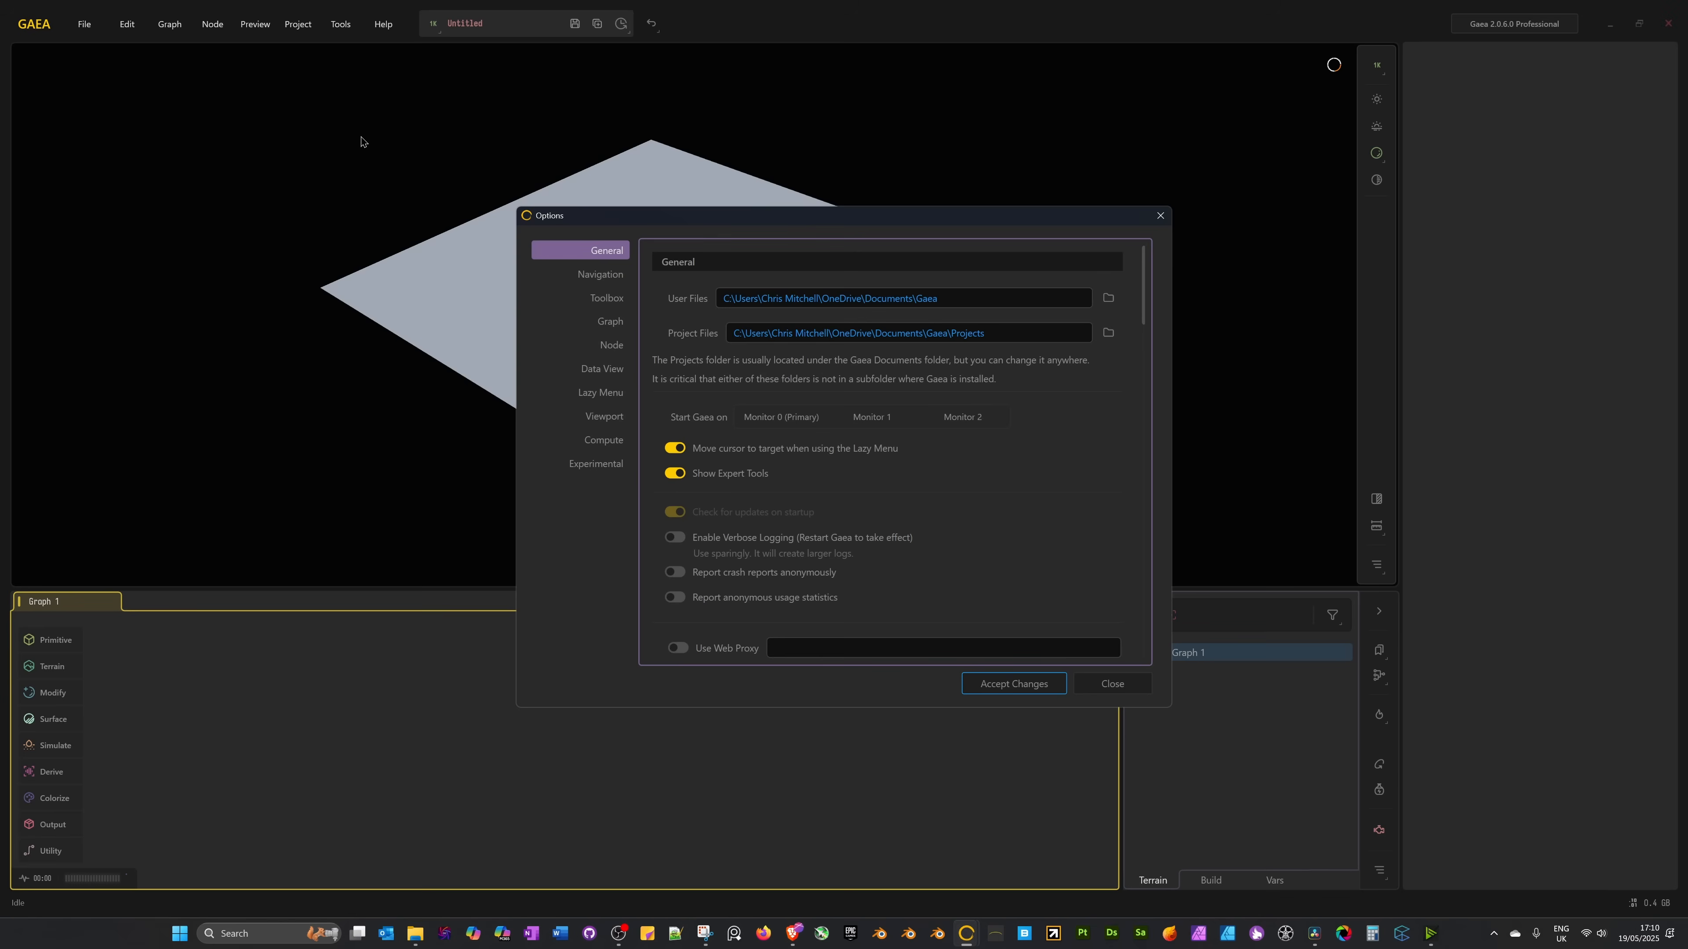
left_click(599, 301)
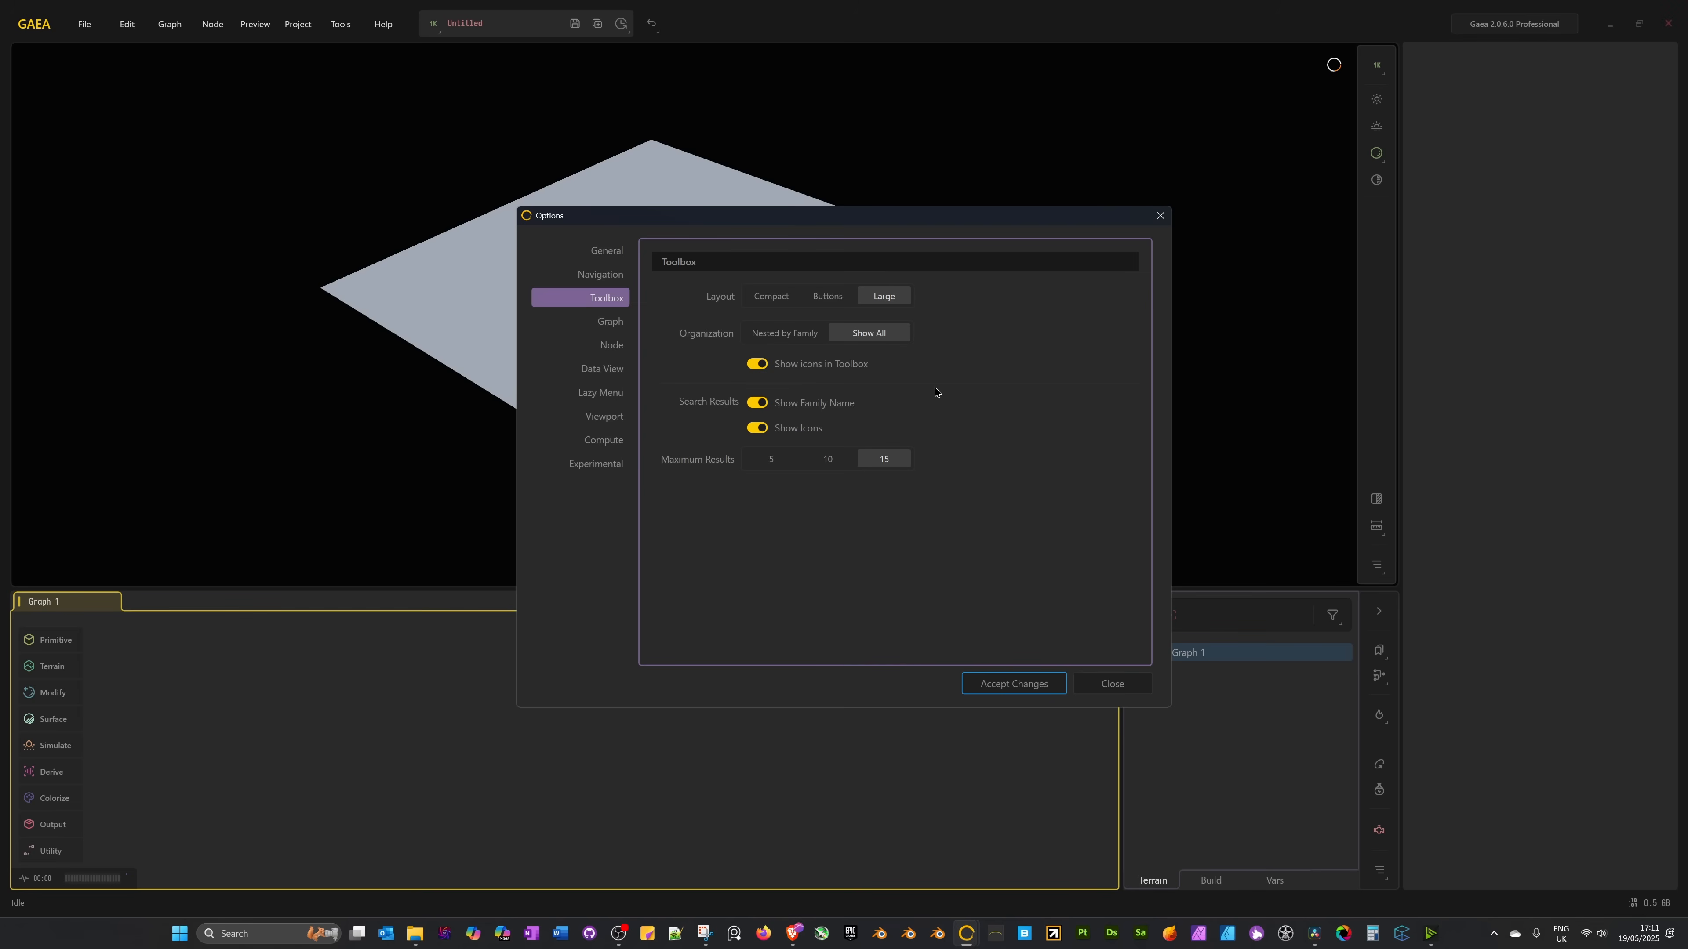
left_click(1121, 689)
left_click(60, 642)
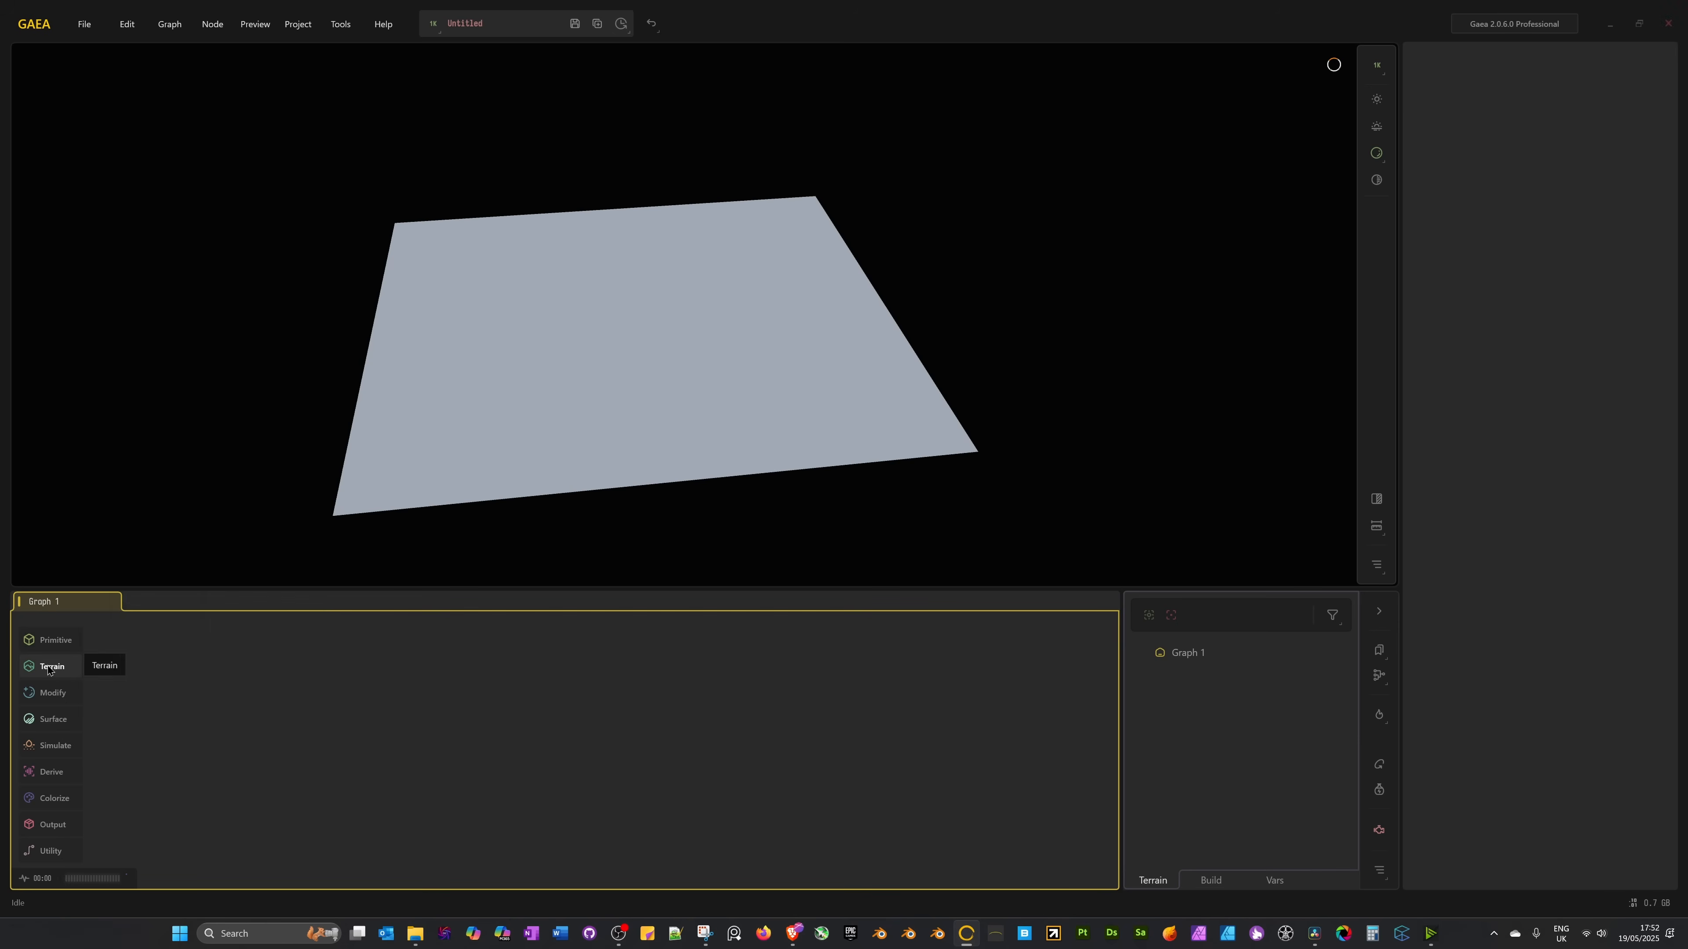
Add a Mountain node from the Terrain flyout, move it, delete it, and orbit the preview.
mouse_move(51, 666)
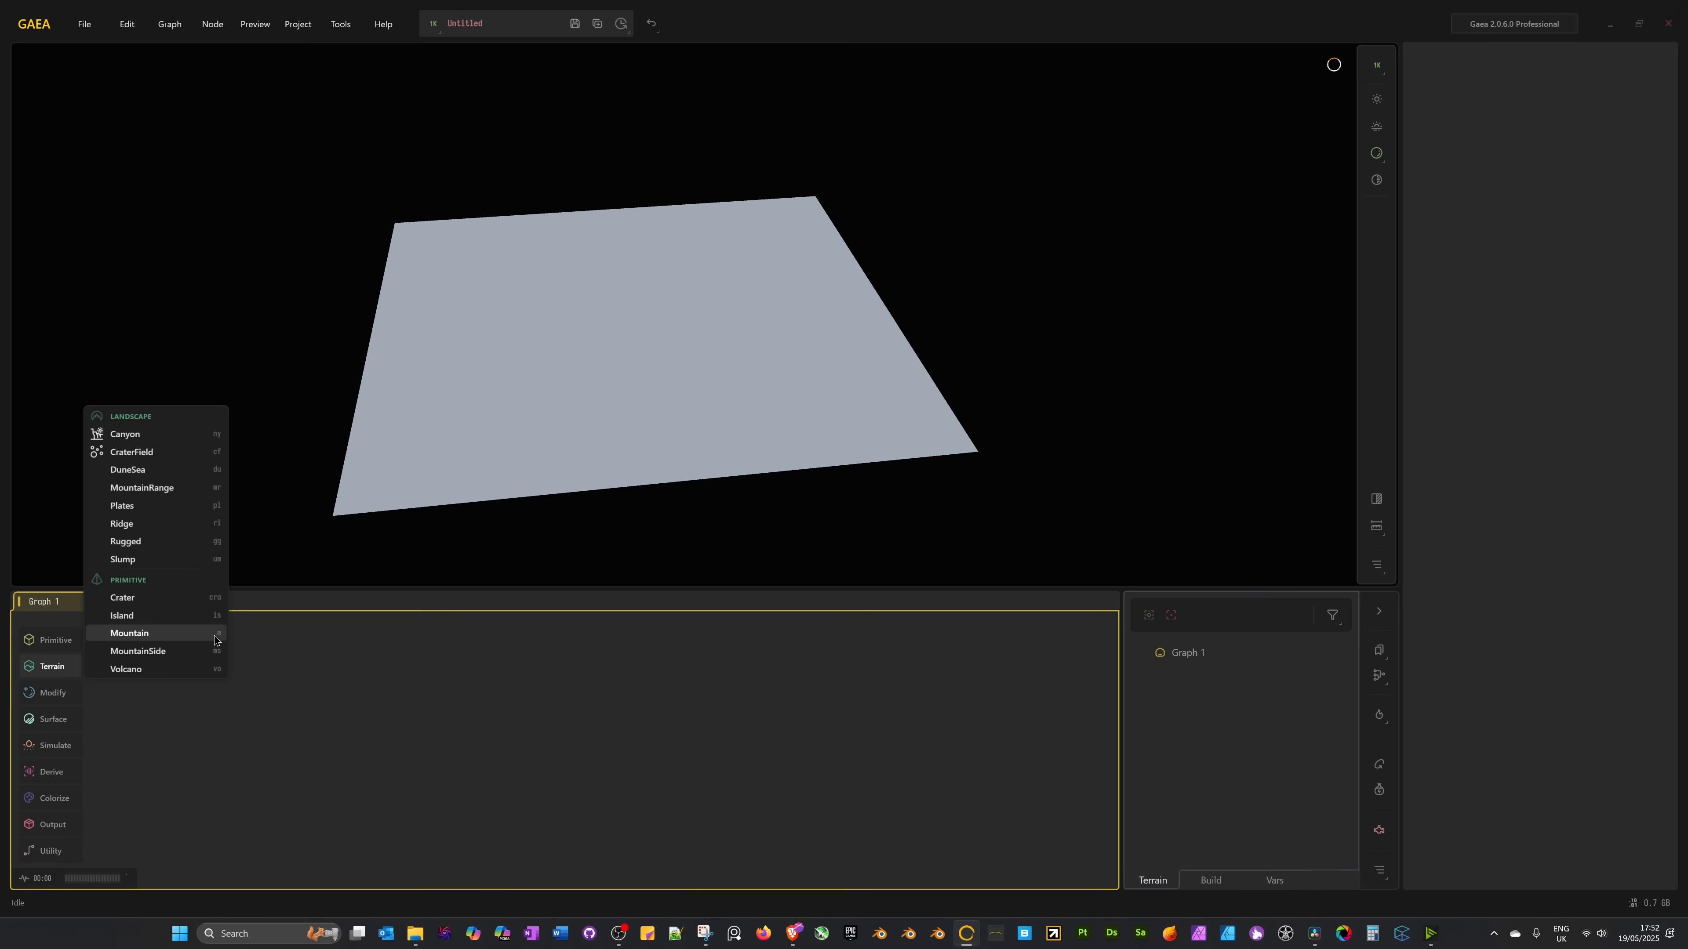
left_click(170, 640)
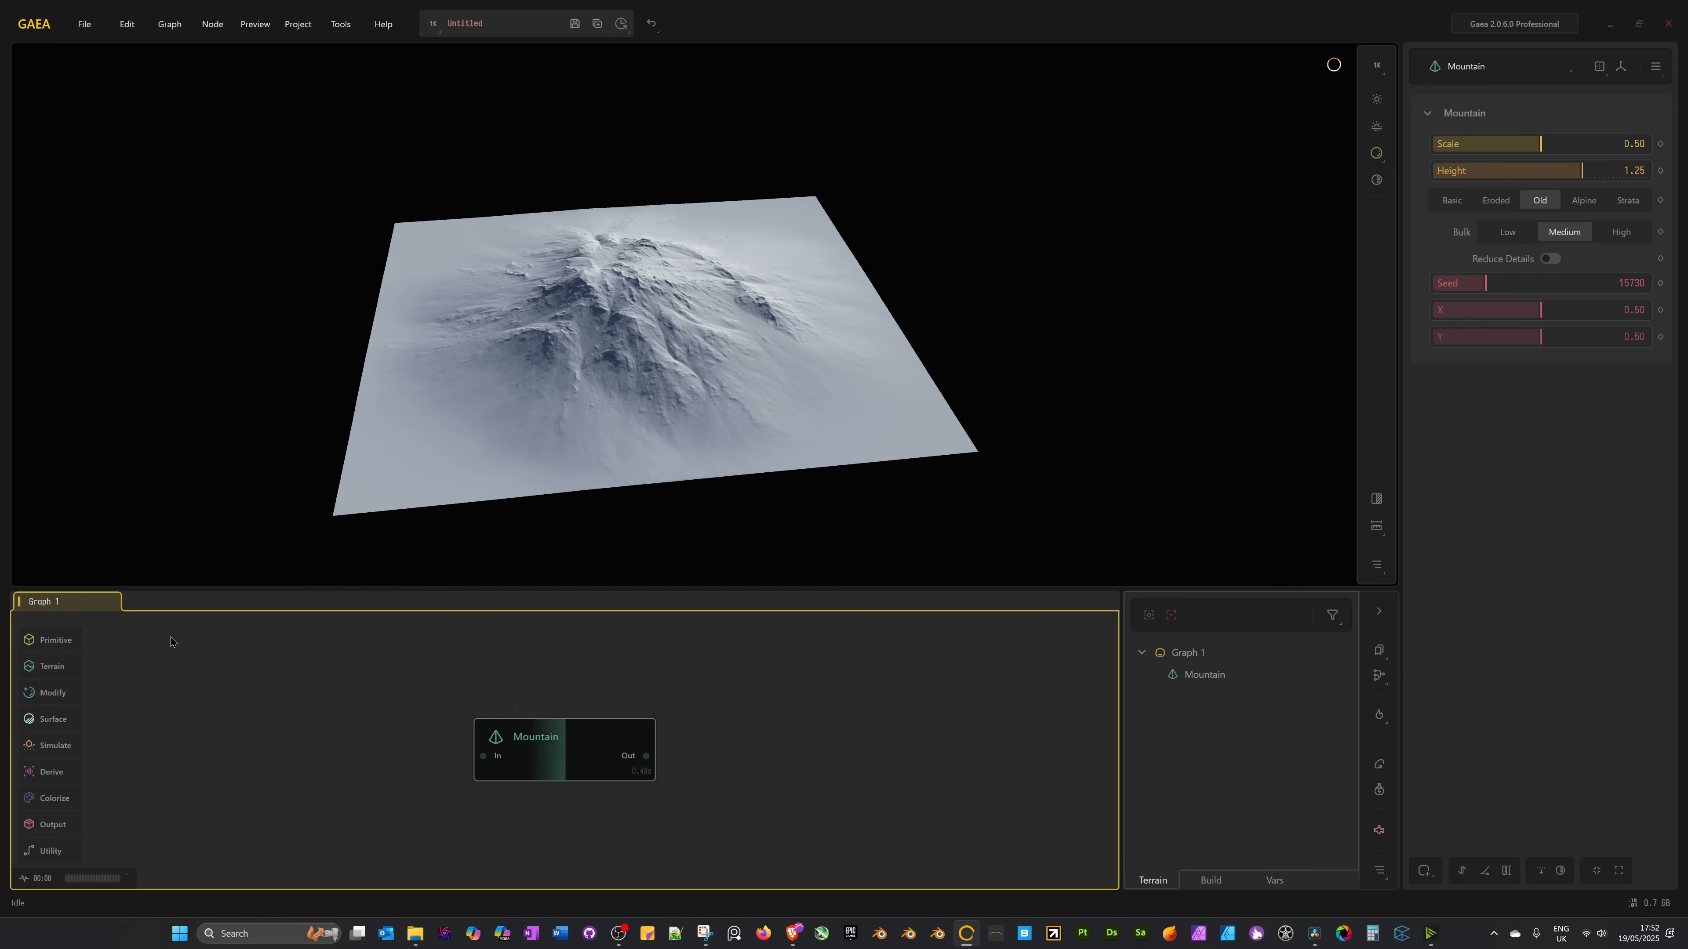
left_click_drag(565, 741, 461, 714)
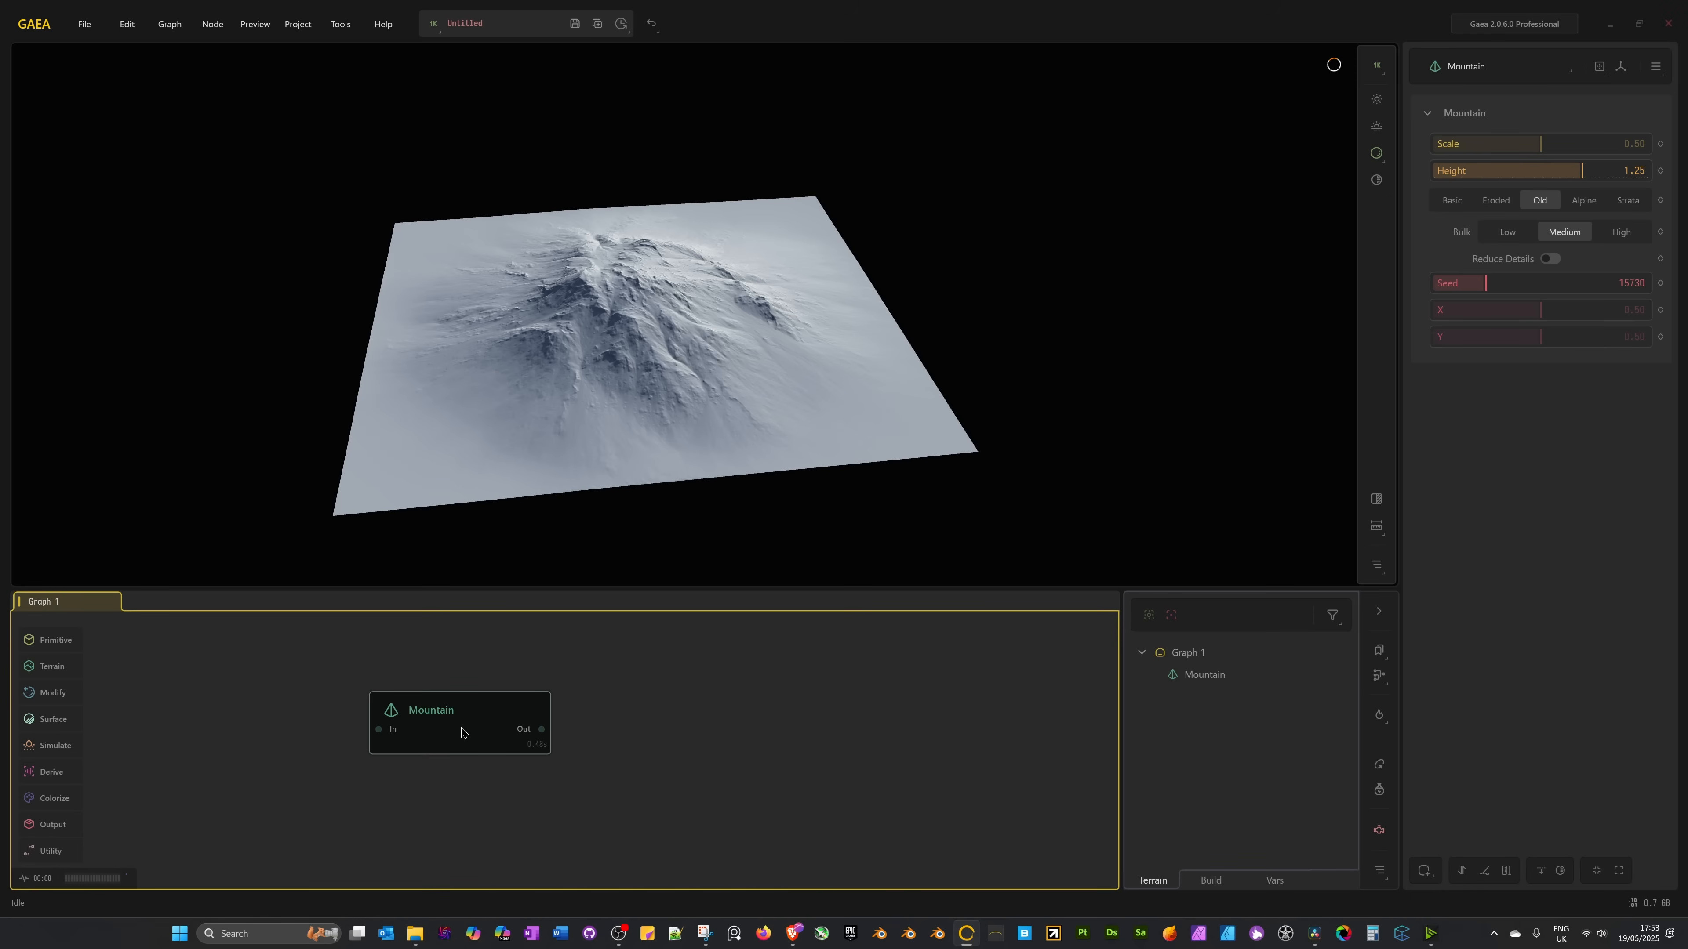
key("Delete")
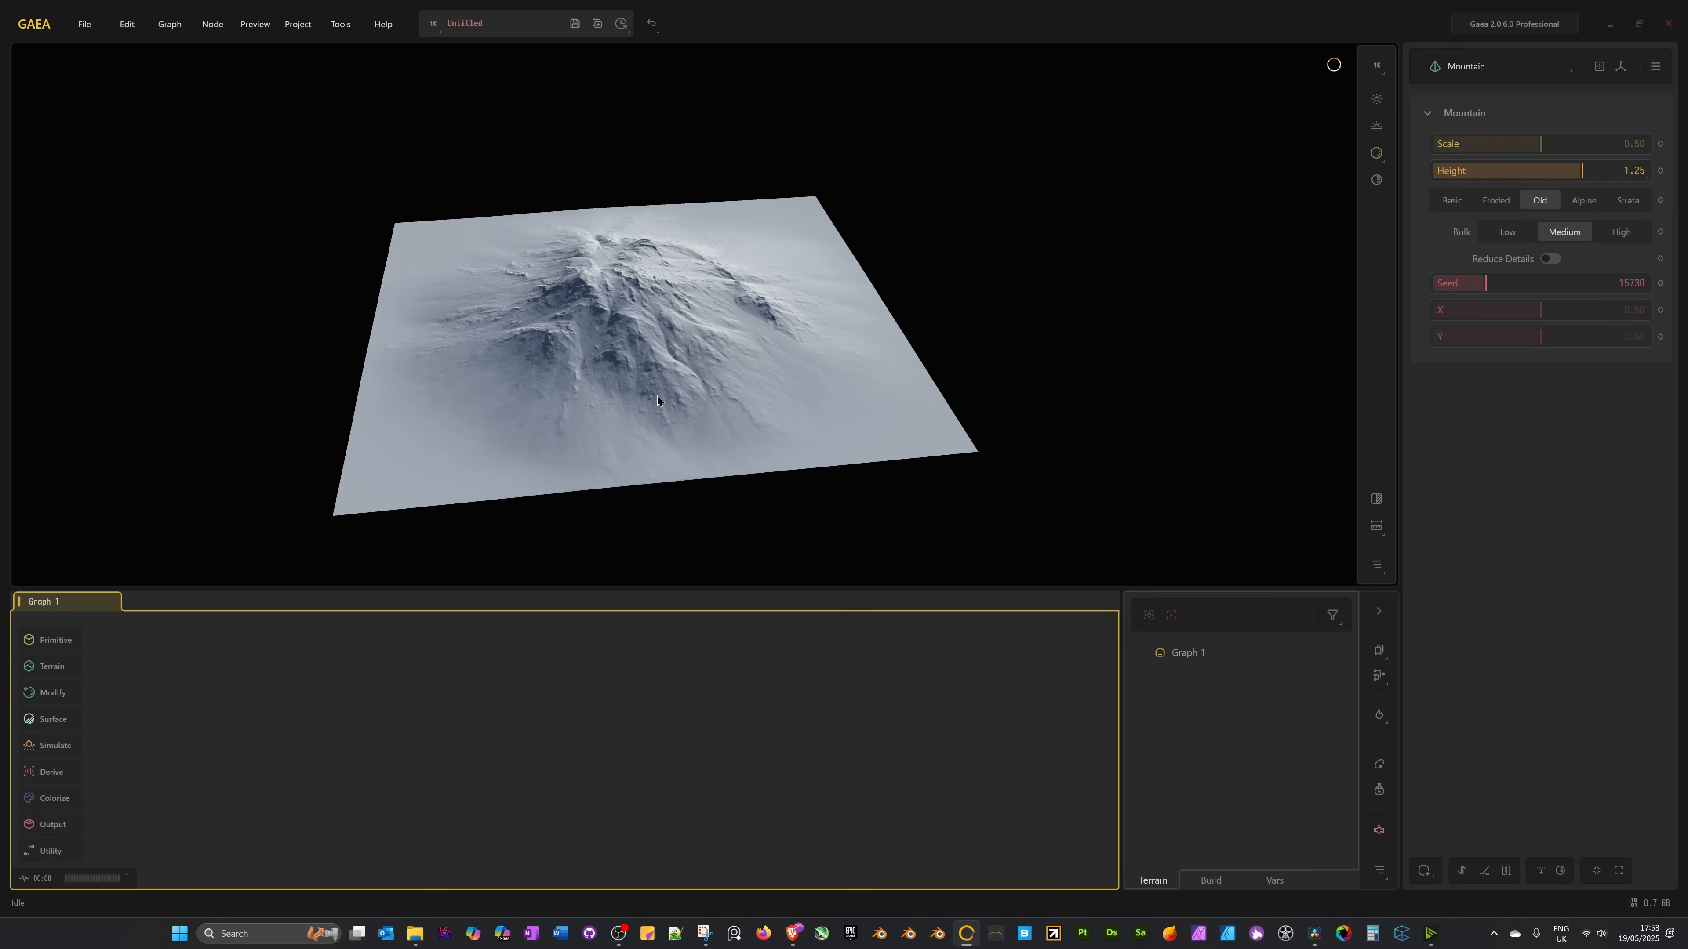
middle_click_drag(656, 395, 664, 397)
left_click_drag(663, 396, 737, 311)
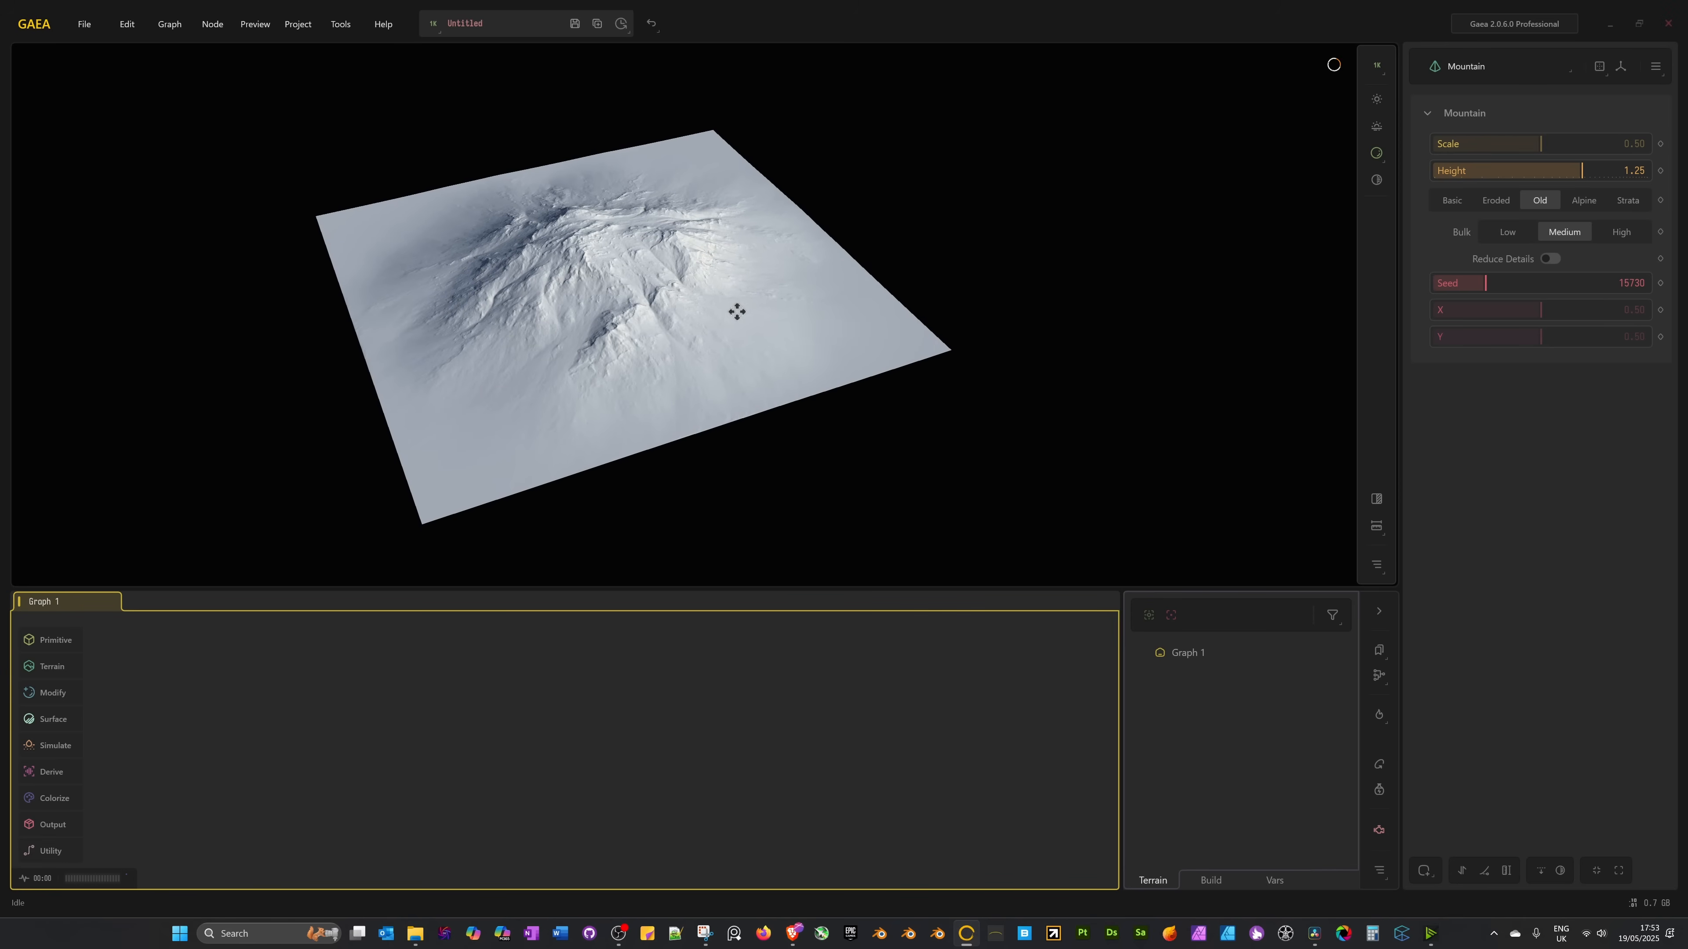
Create chained Mountain and Erosion2 nodes by entering 'Mountain,Erosion2' in the Tab node search.
key("Tab")
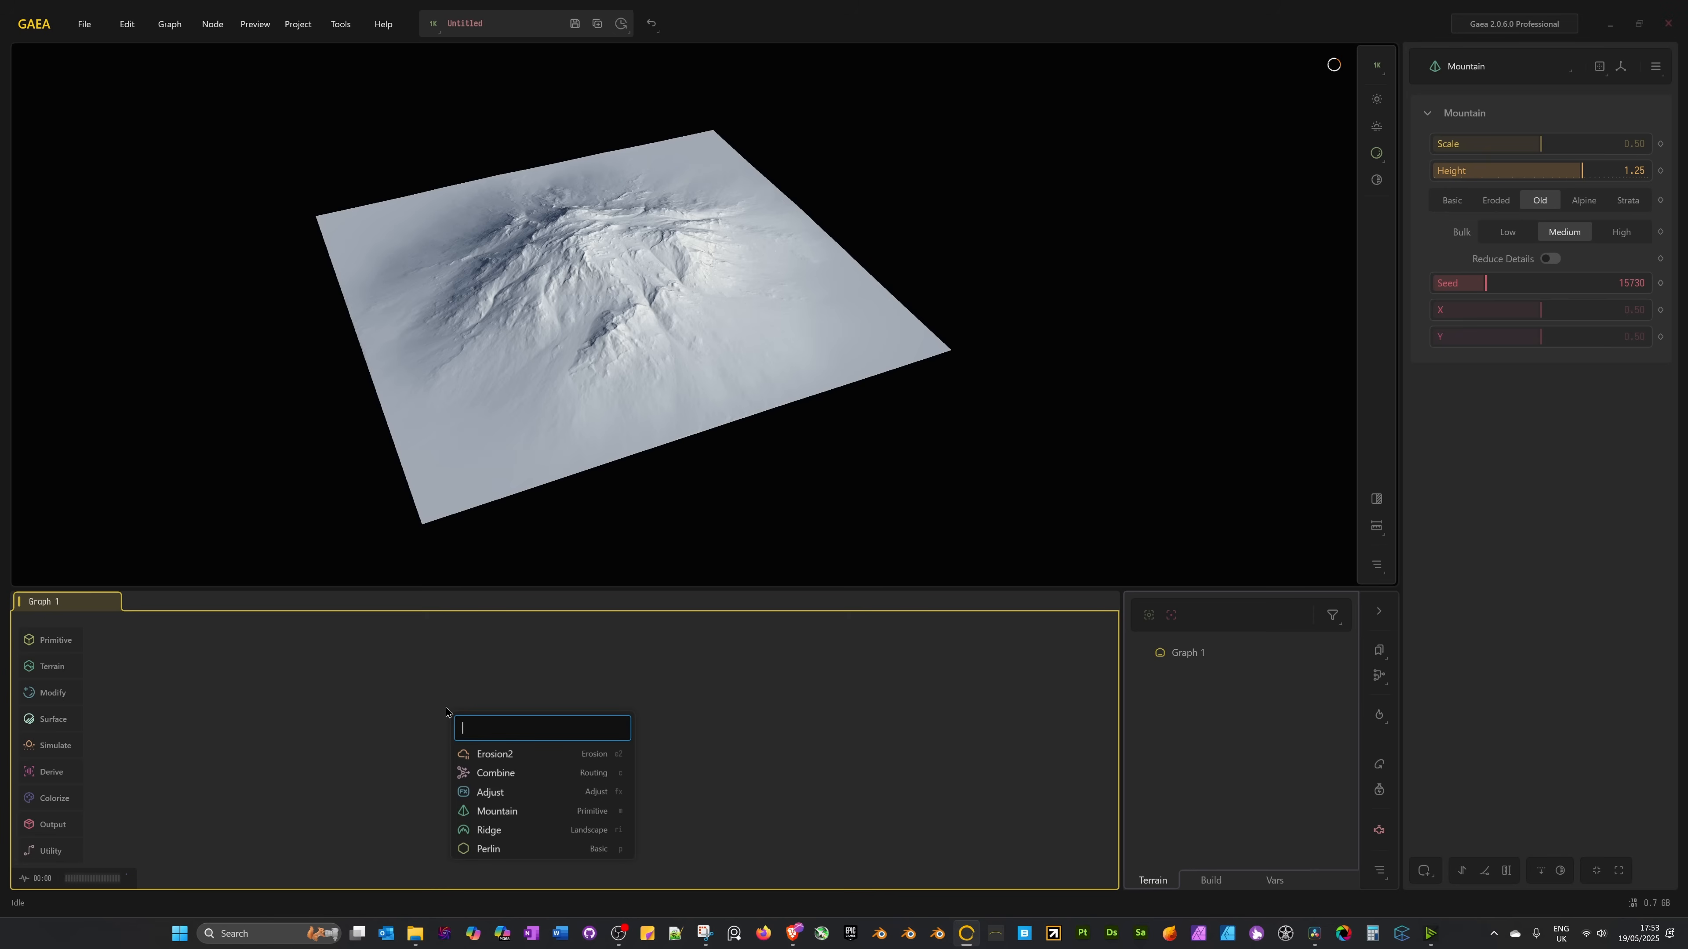
type("m")
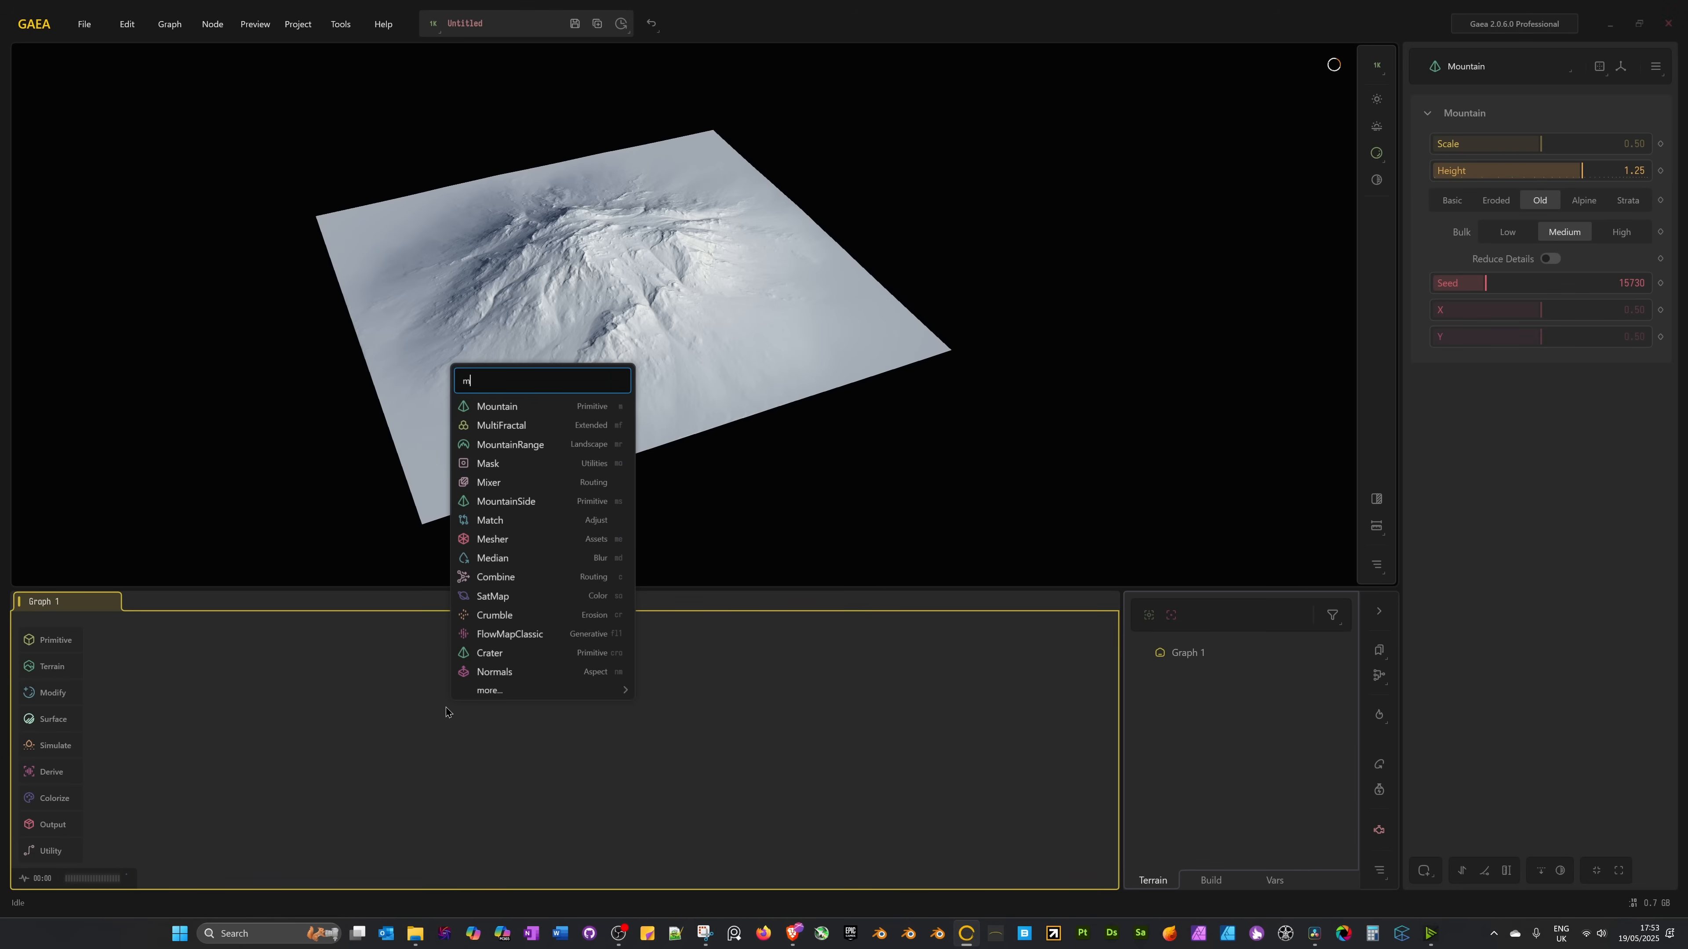
type(",")
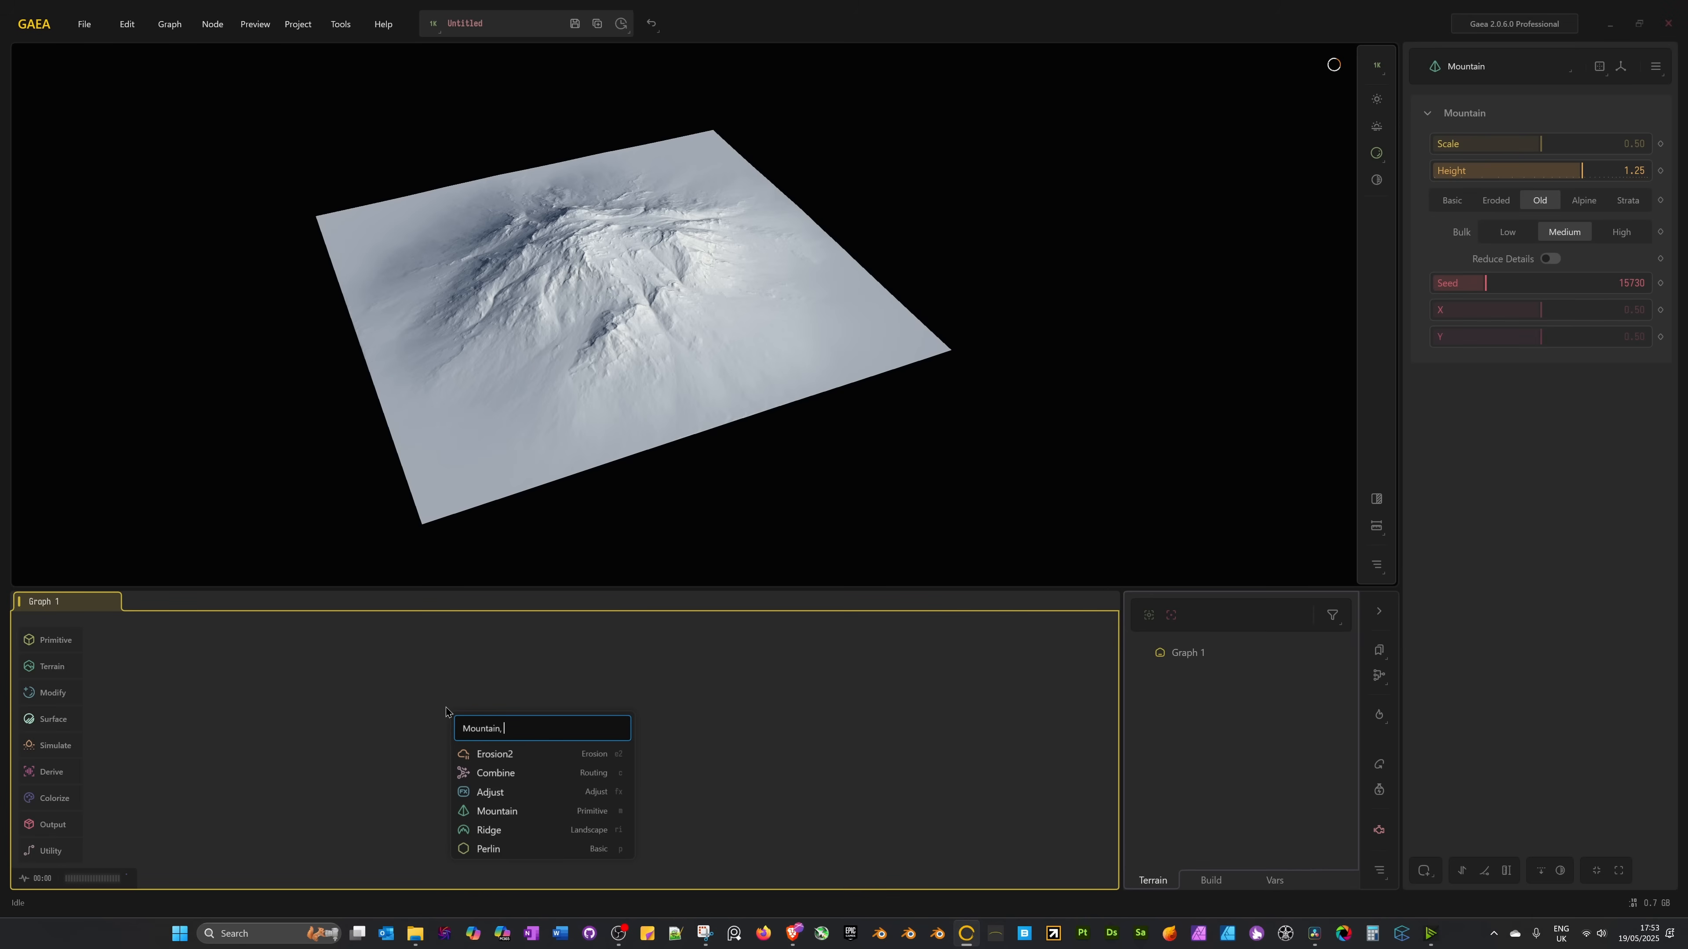
type("e2")
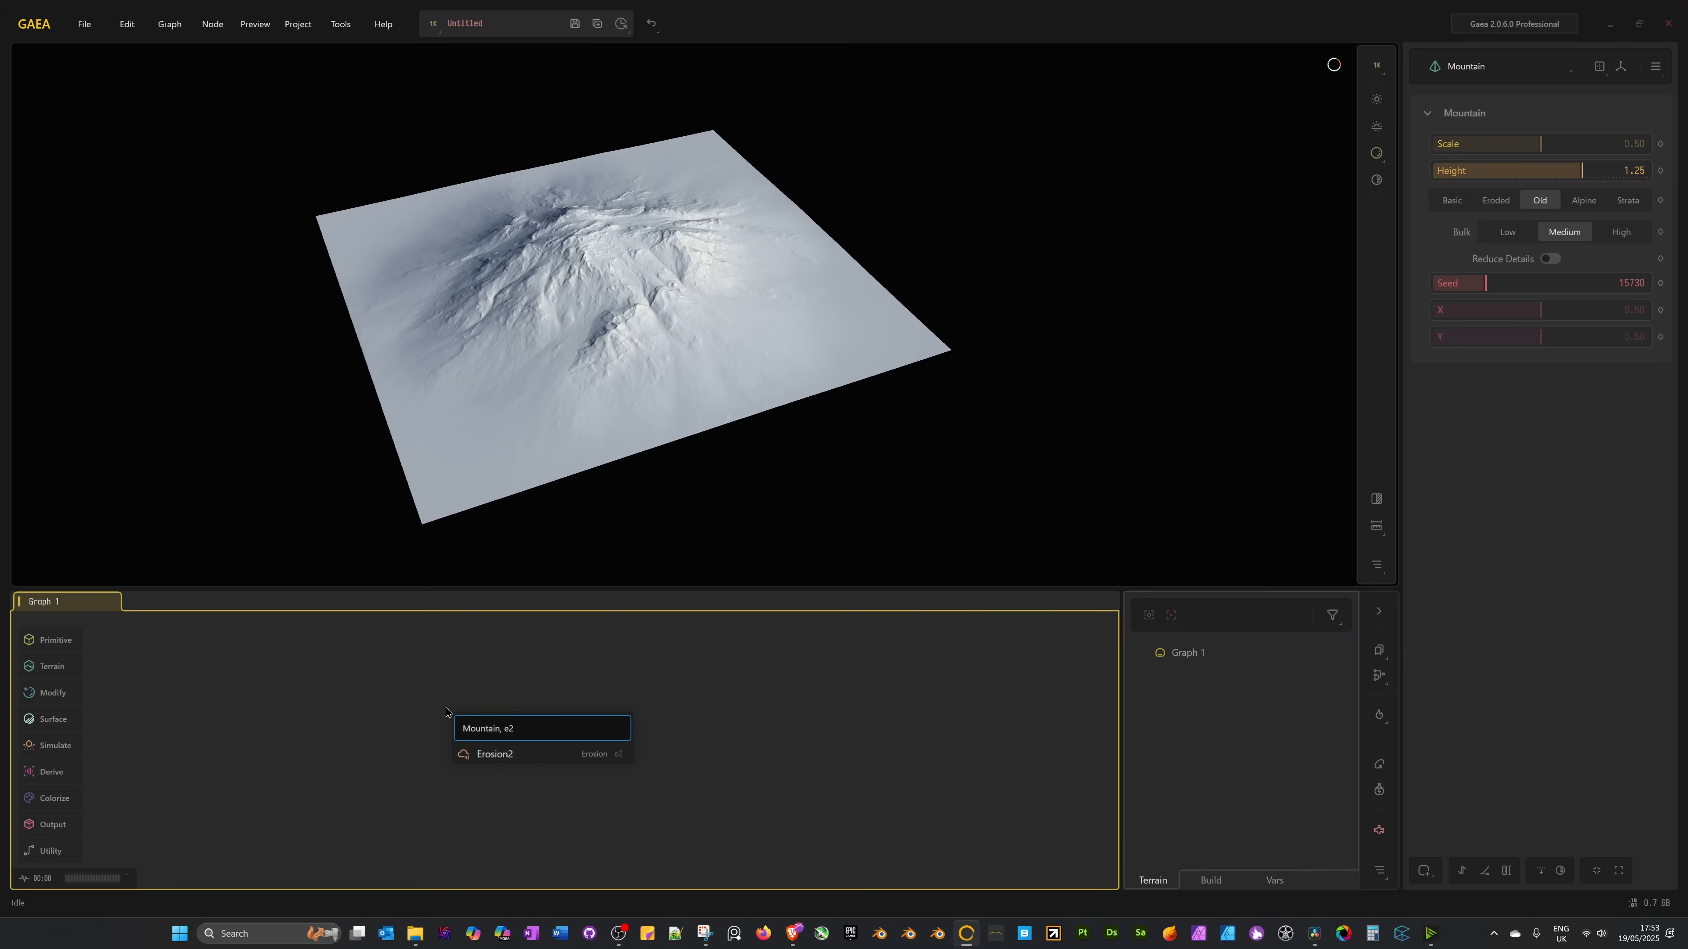
type(",")
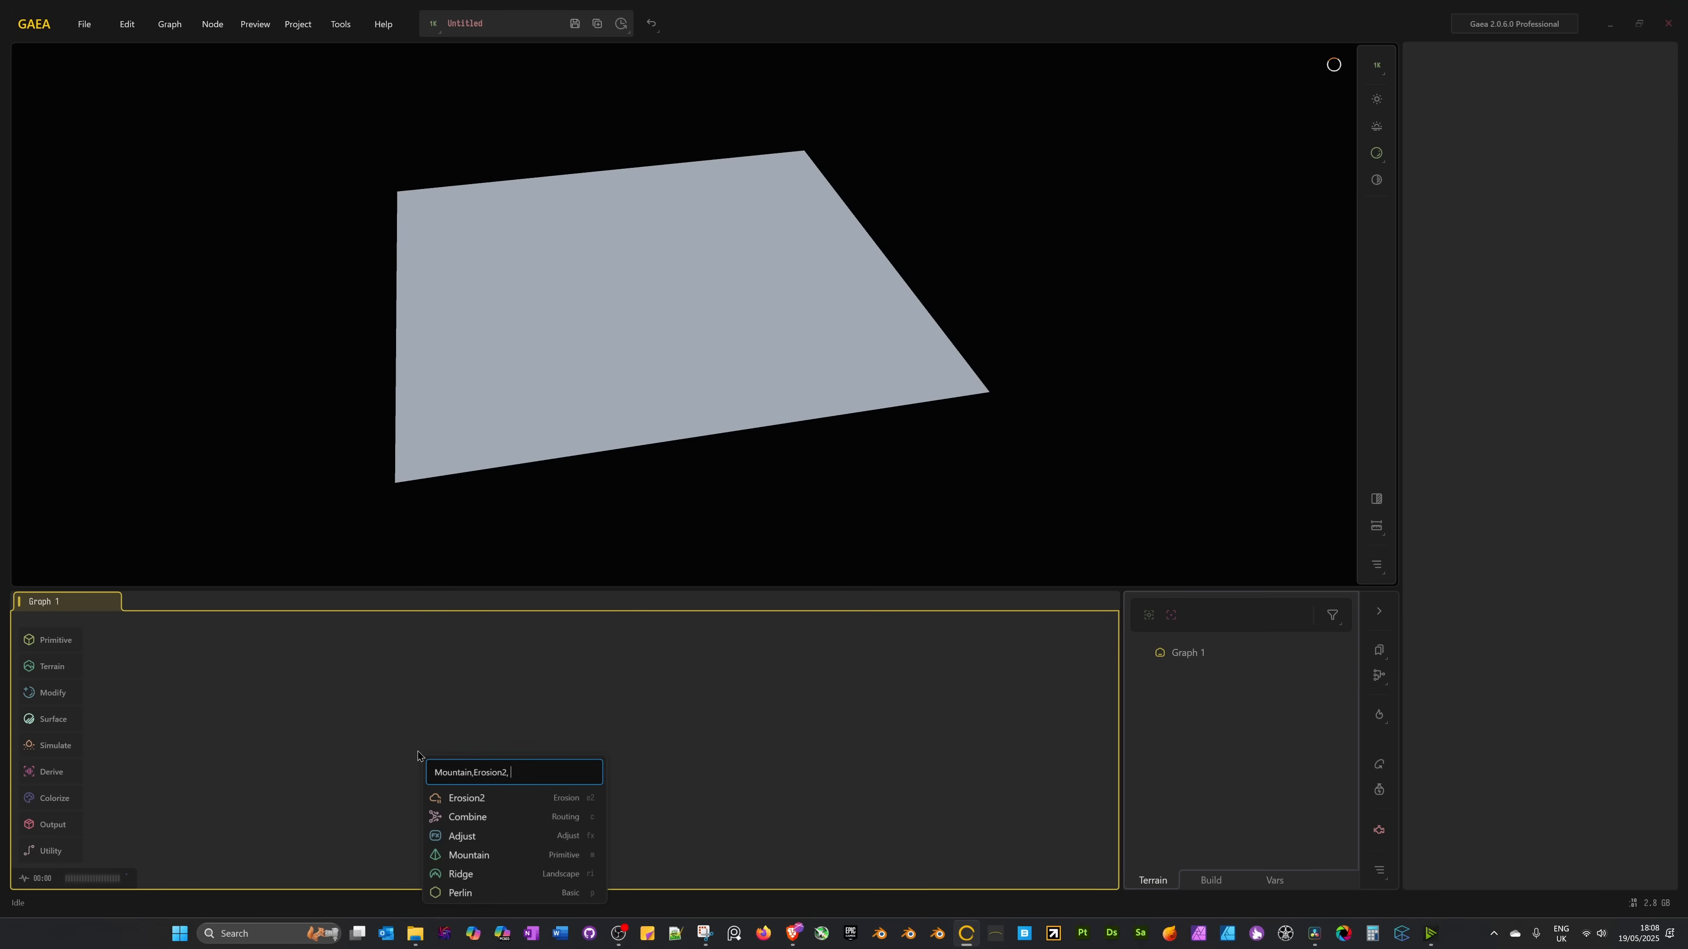
type("per")
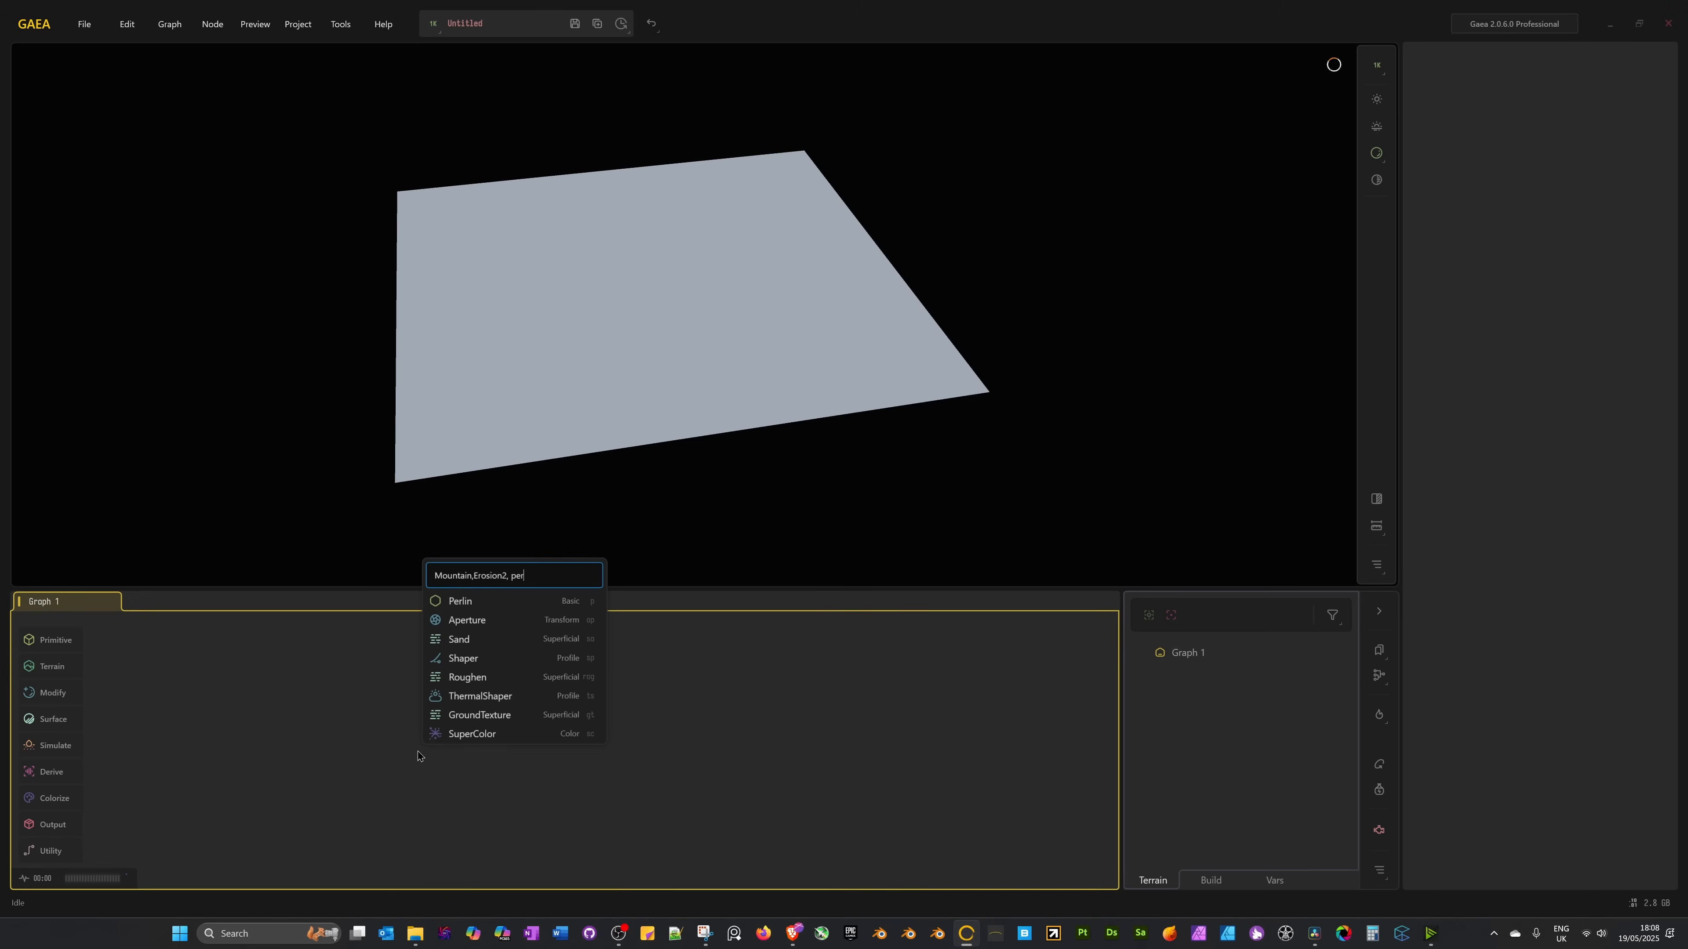
type("li")
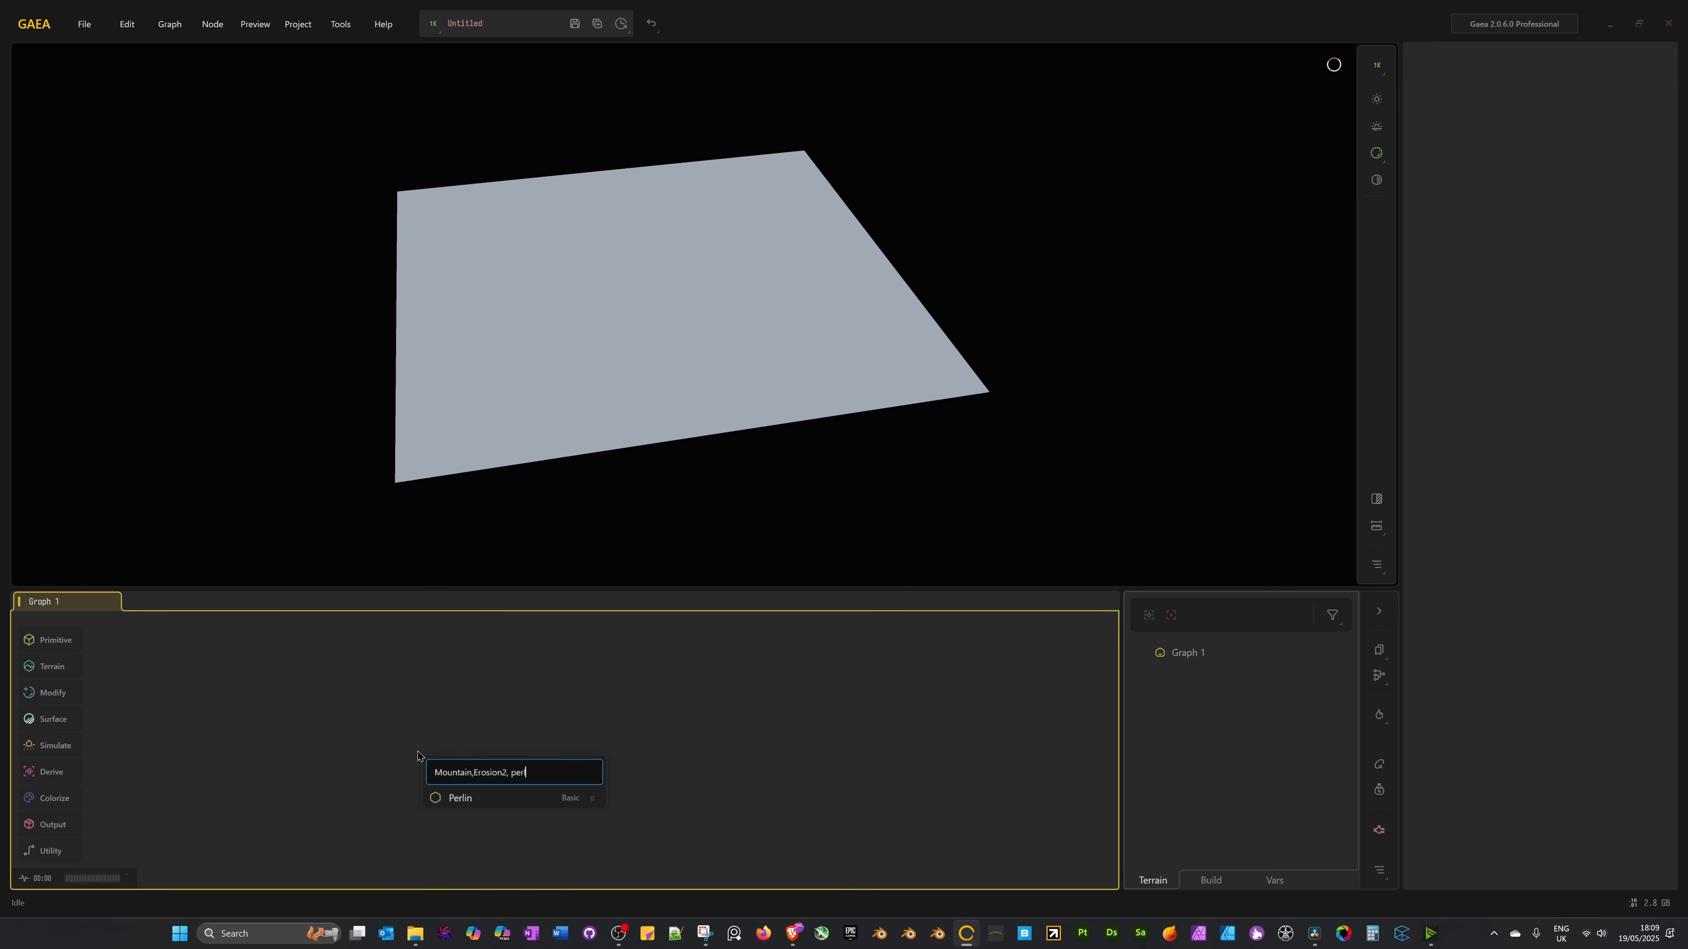
key("BackSpace")
key("BackSpace")
key("BackSpace")
key("BackSpace")
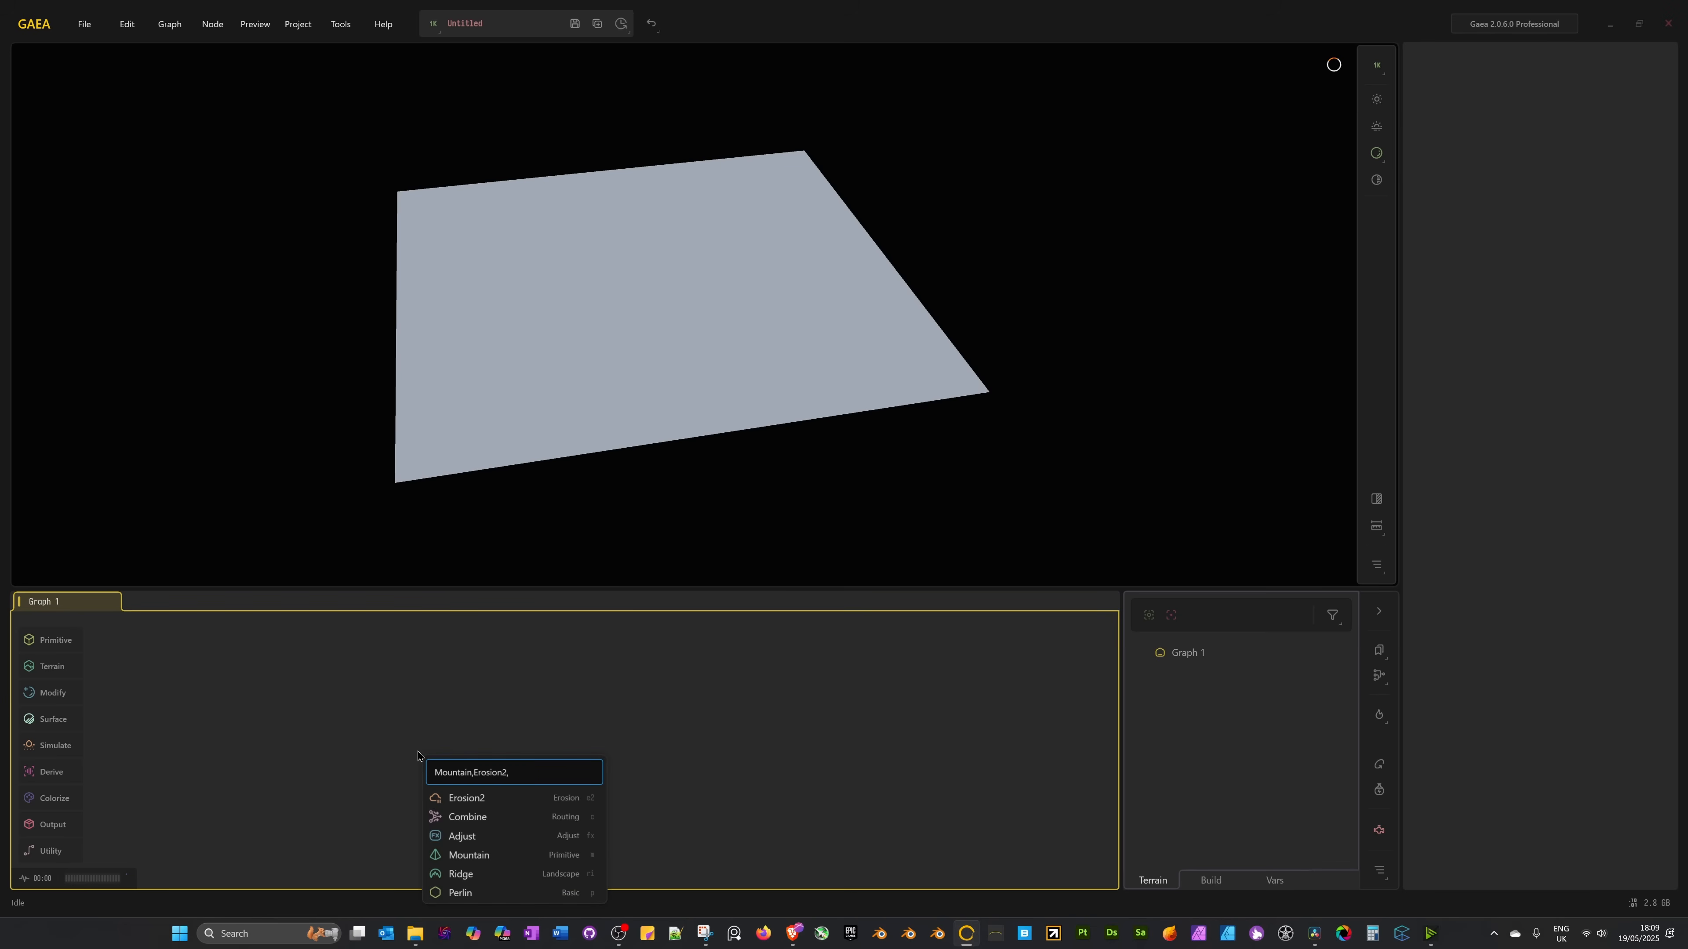
key("BackSpace")
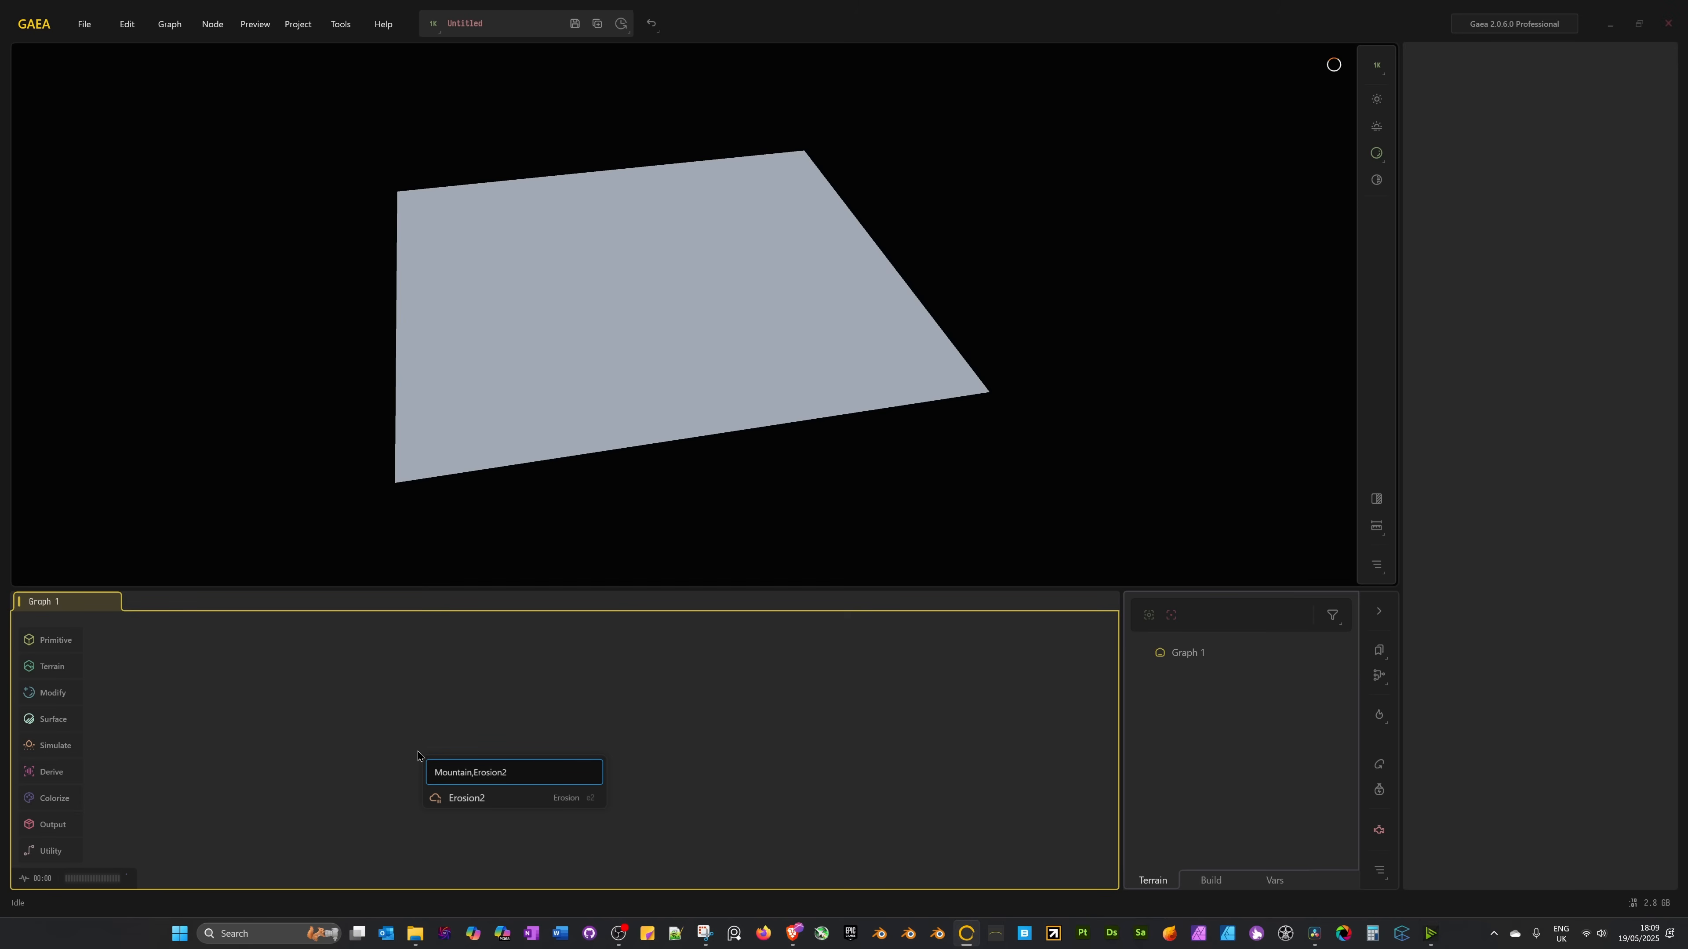
key("Return")
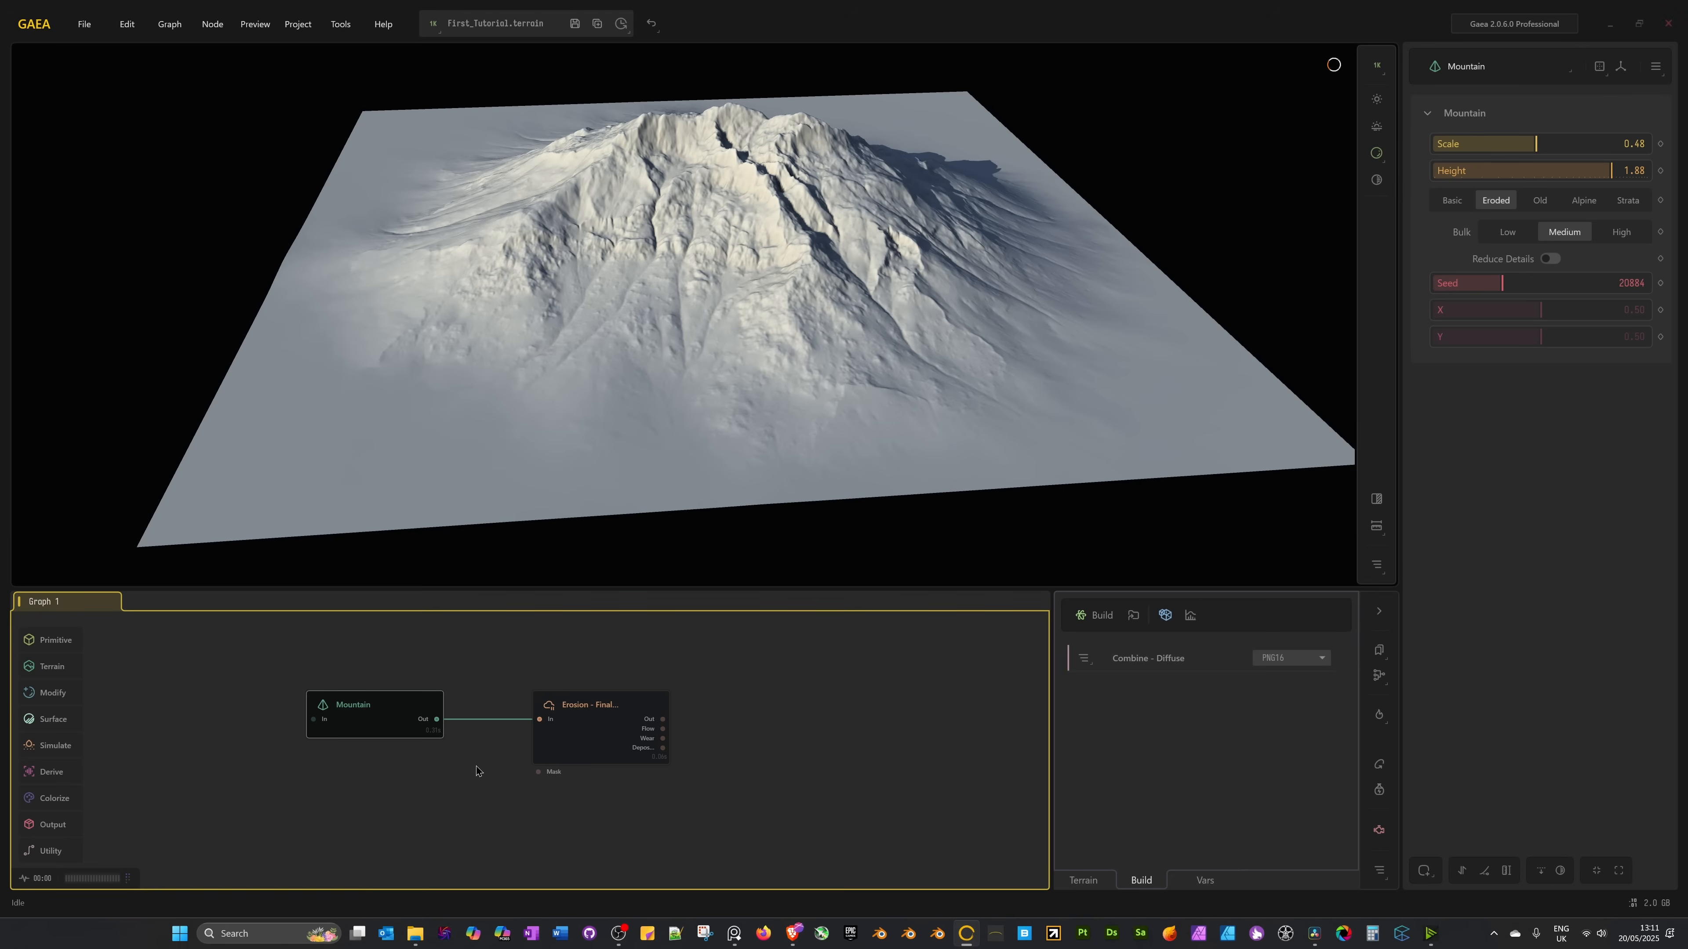
middle_click_drag(492, 808, 418, 761)
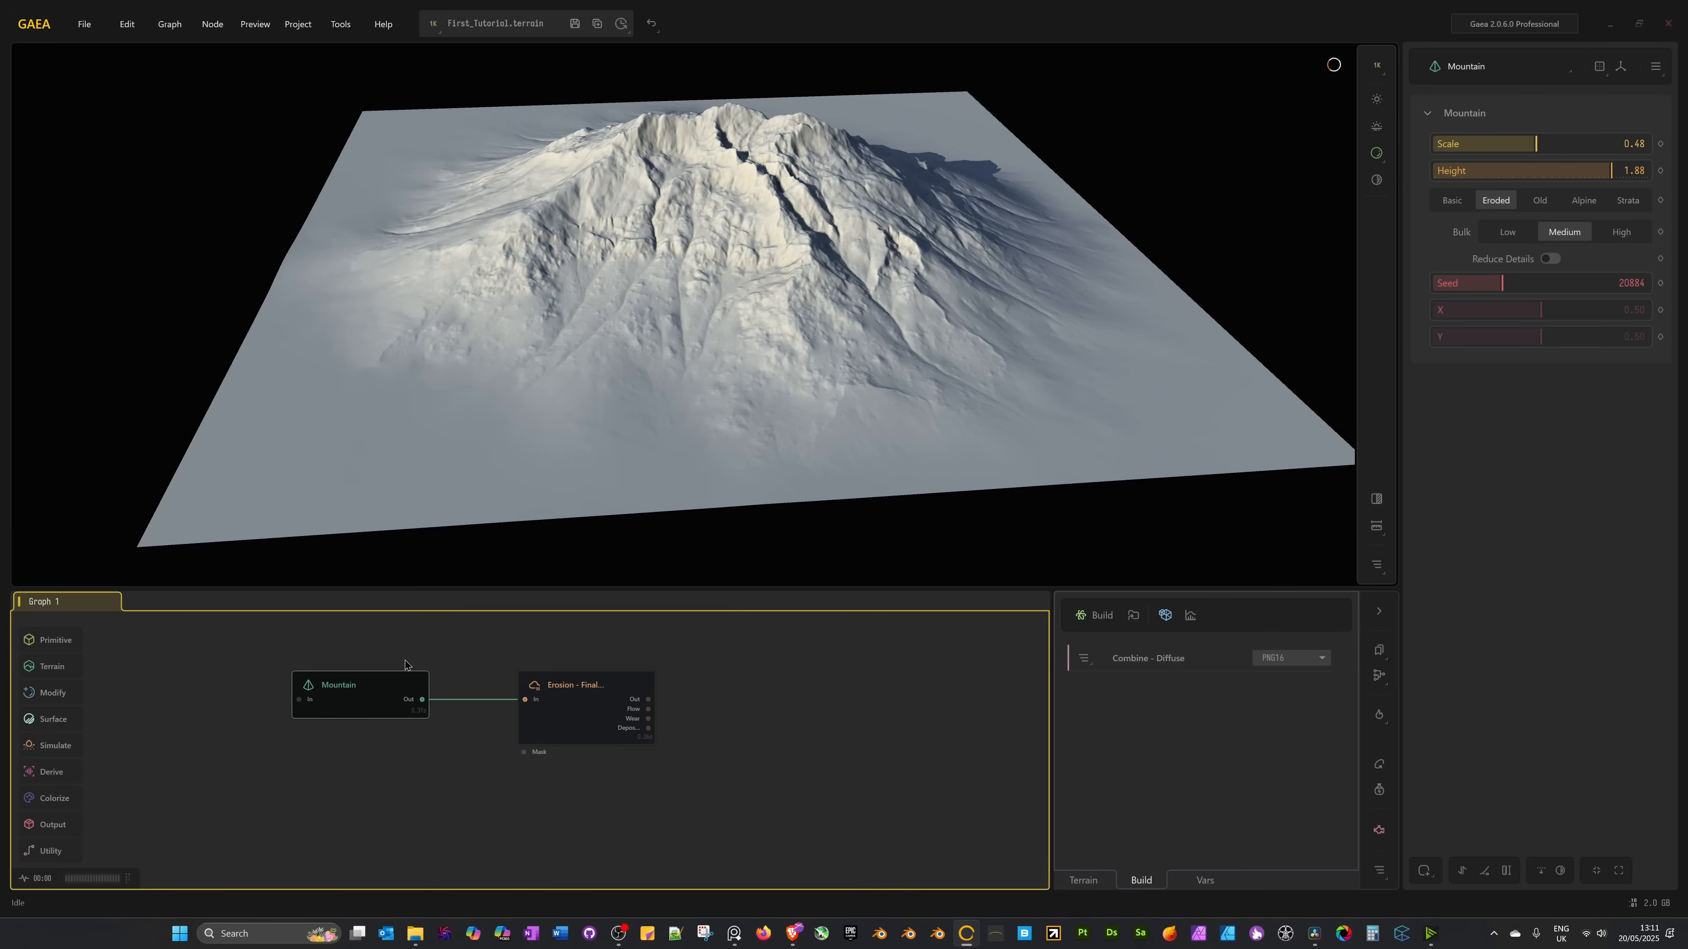
left_click_drag(422, 699, 536, 803)
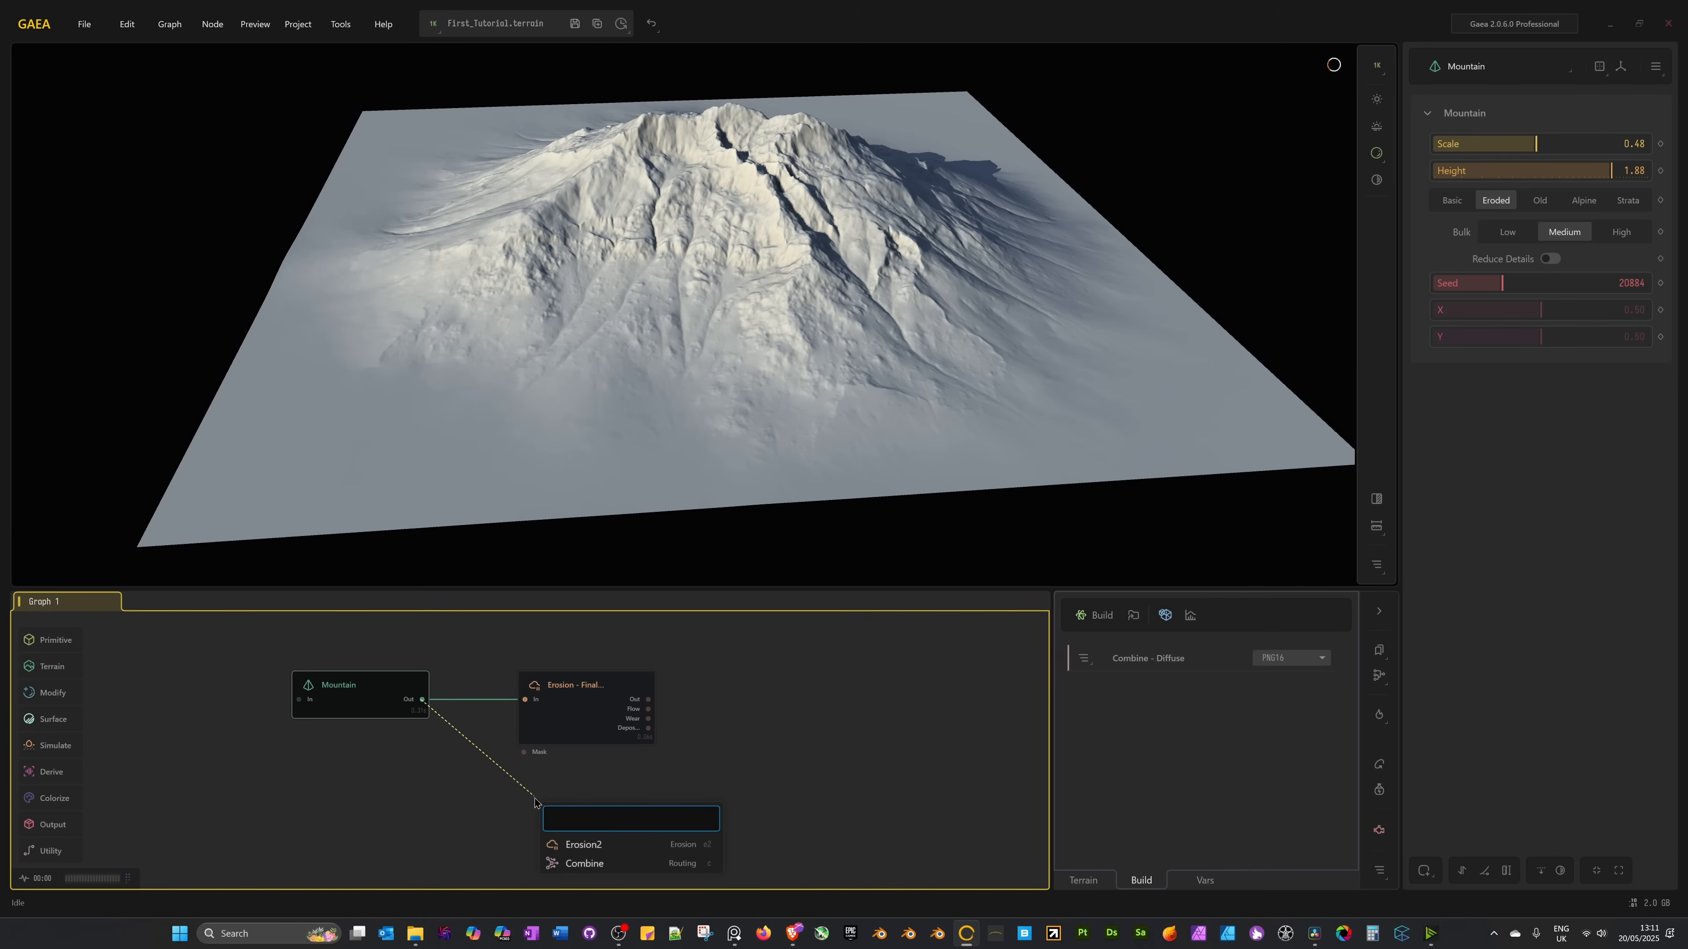
type("eros")
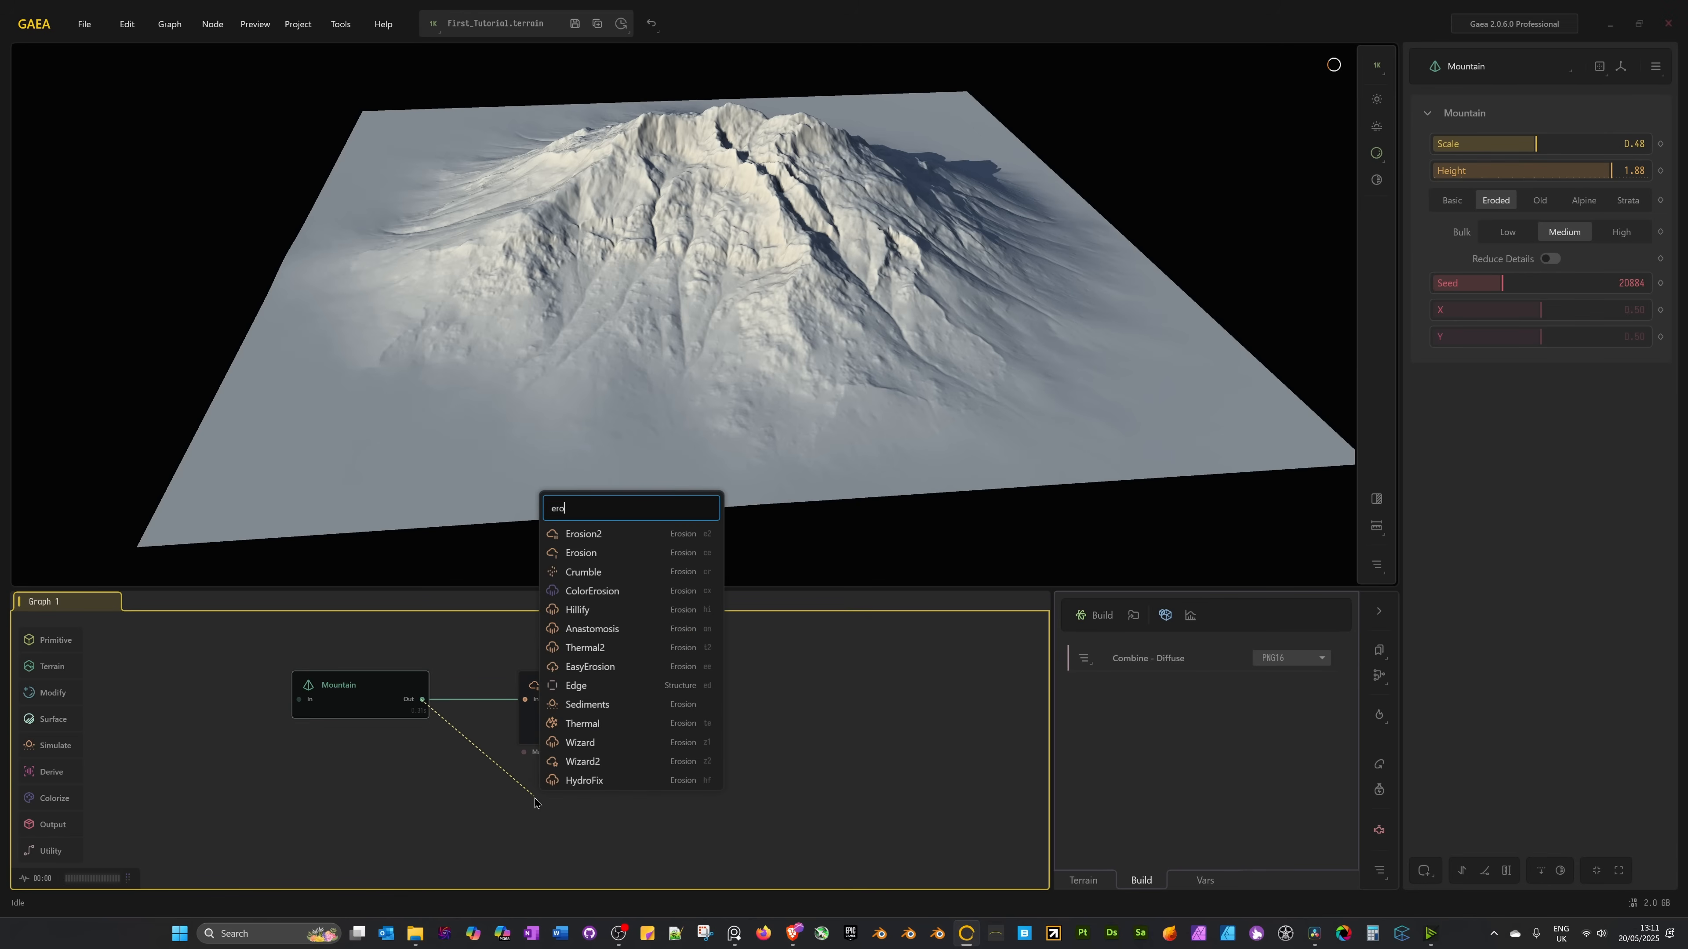
key("BackSpace")
key("BackSpace")
key("BackSpace")
key("BackSpace")
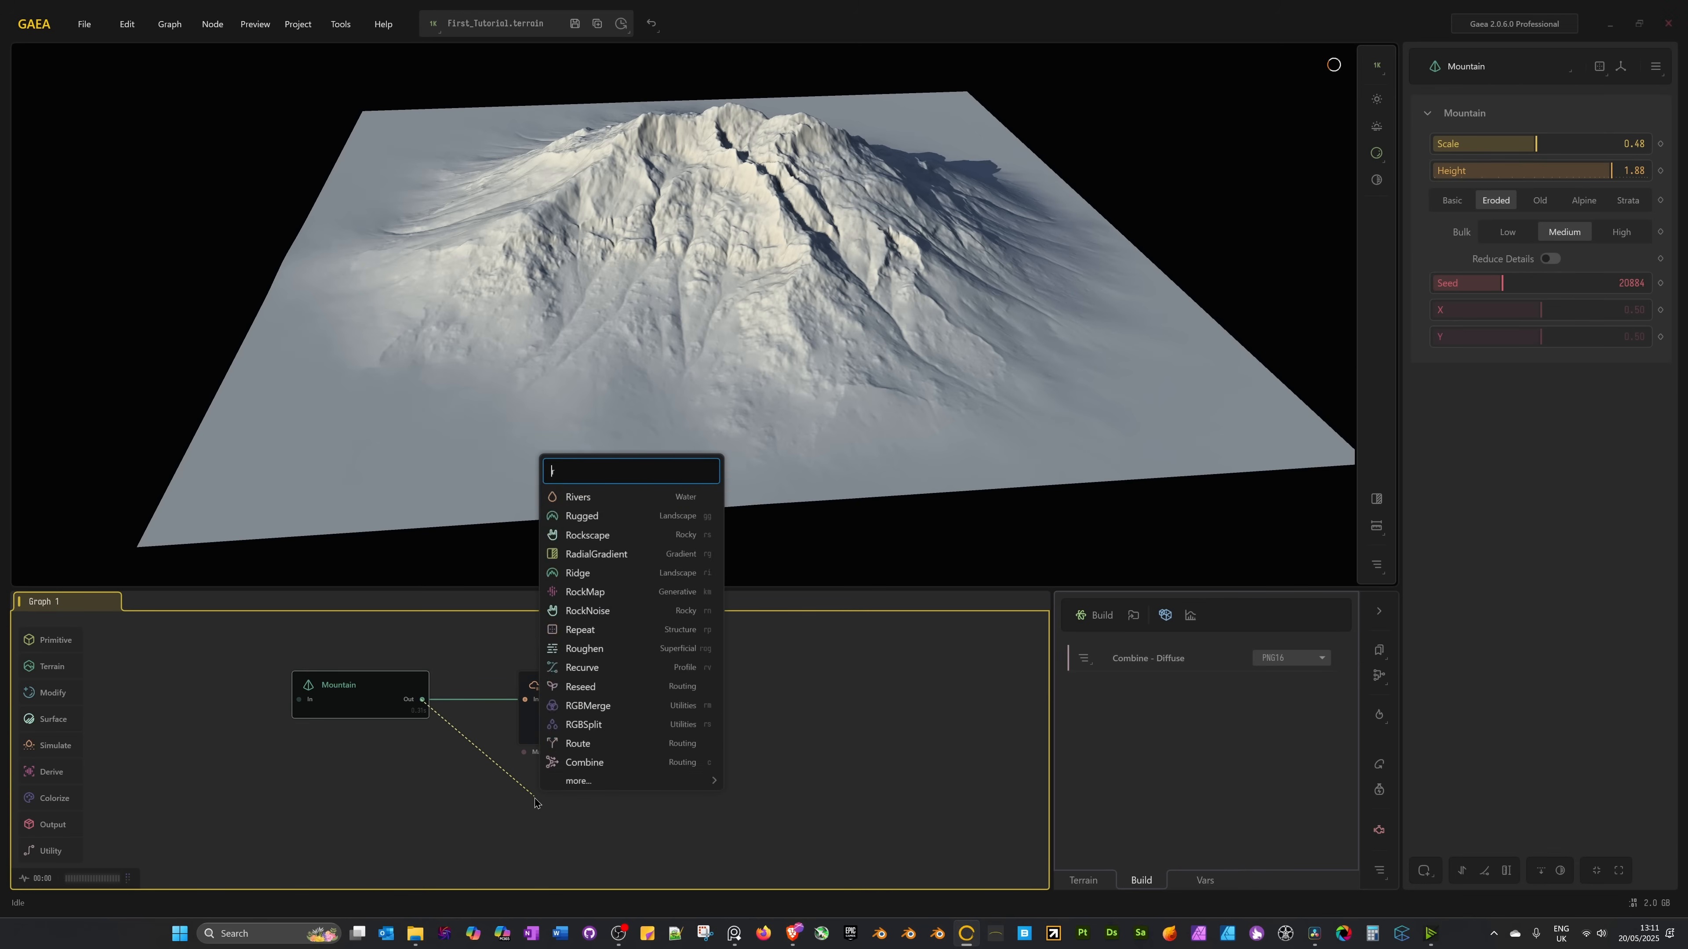
type("rock")
key("Down")
key("Return")
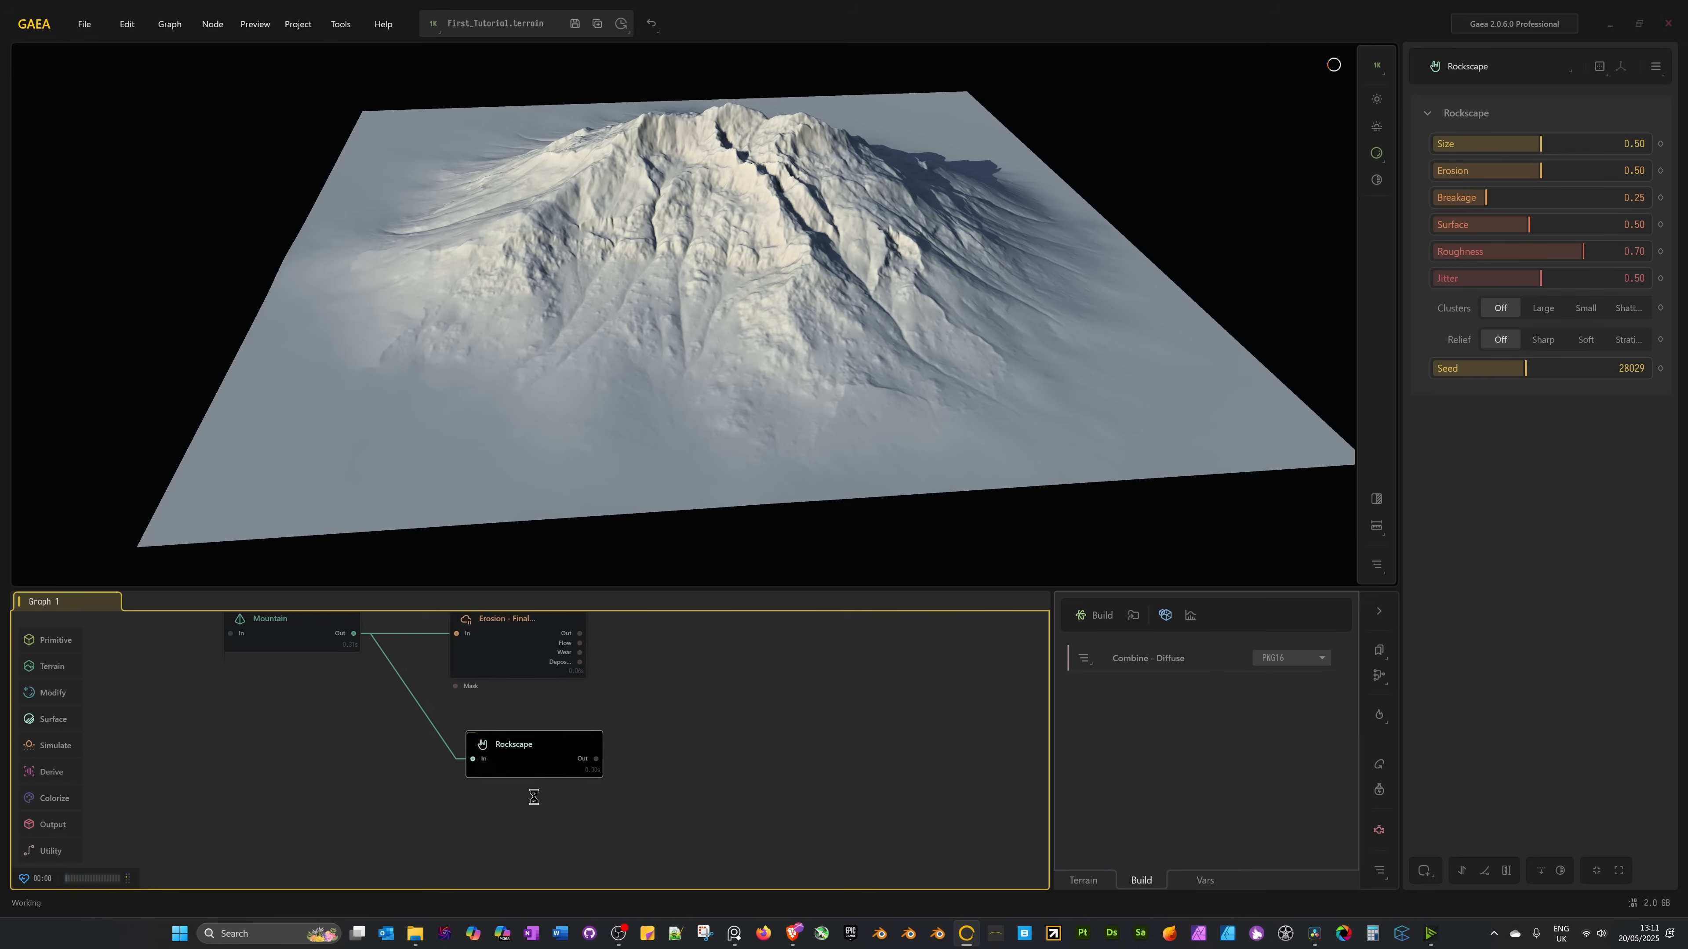
left_click_drag(373, 720, 431, 757)
left_click_drag(558, 796, 539, 771)
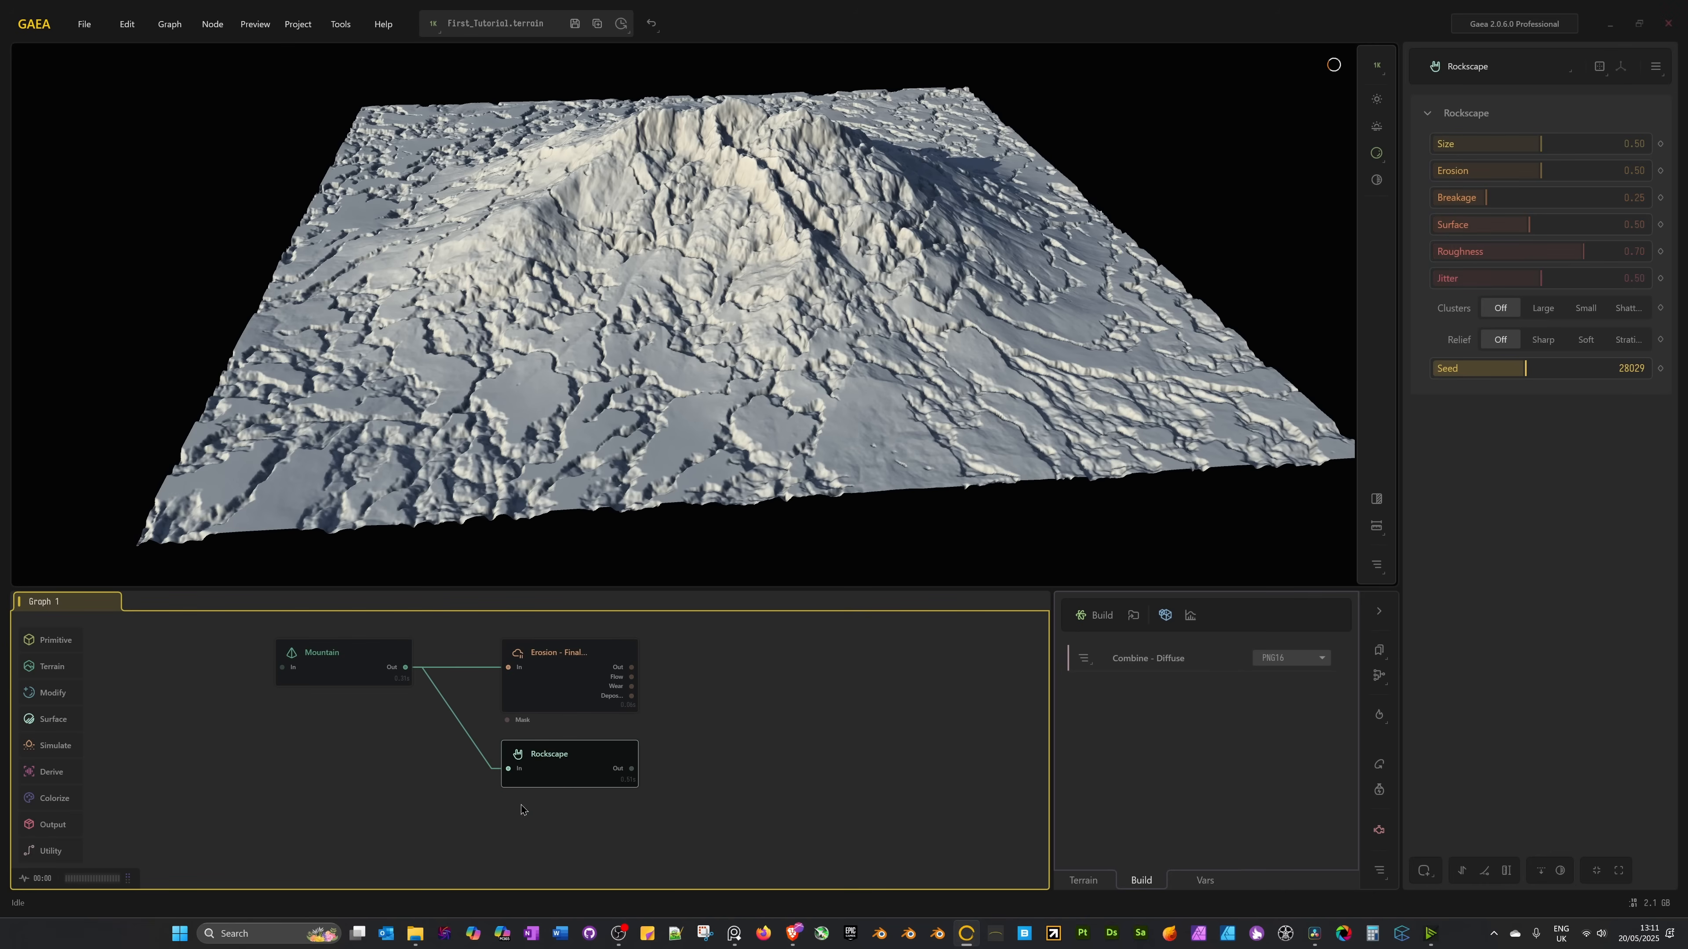
left_click_drag(406, 780, 435, 800)
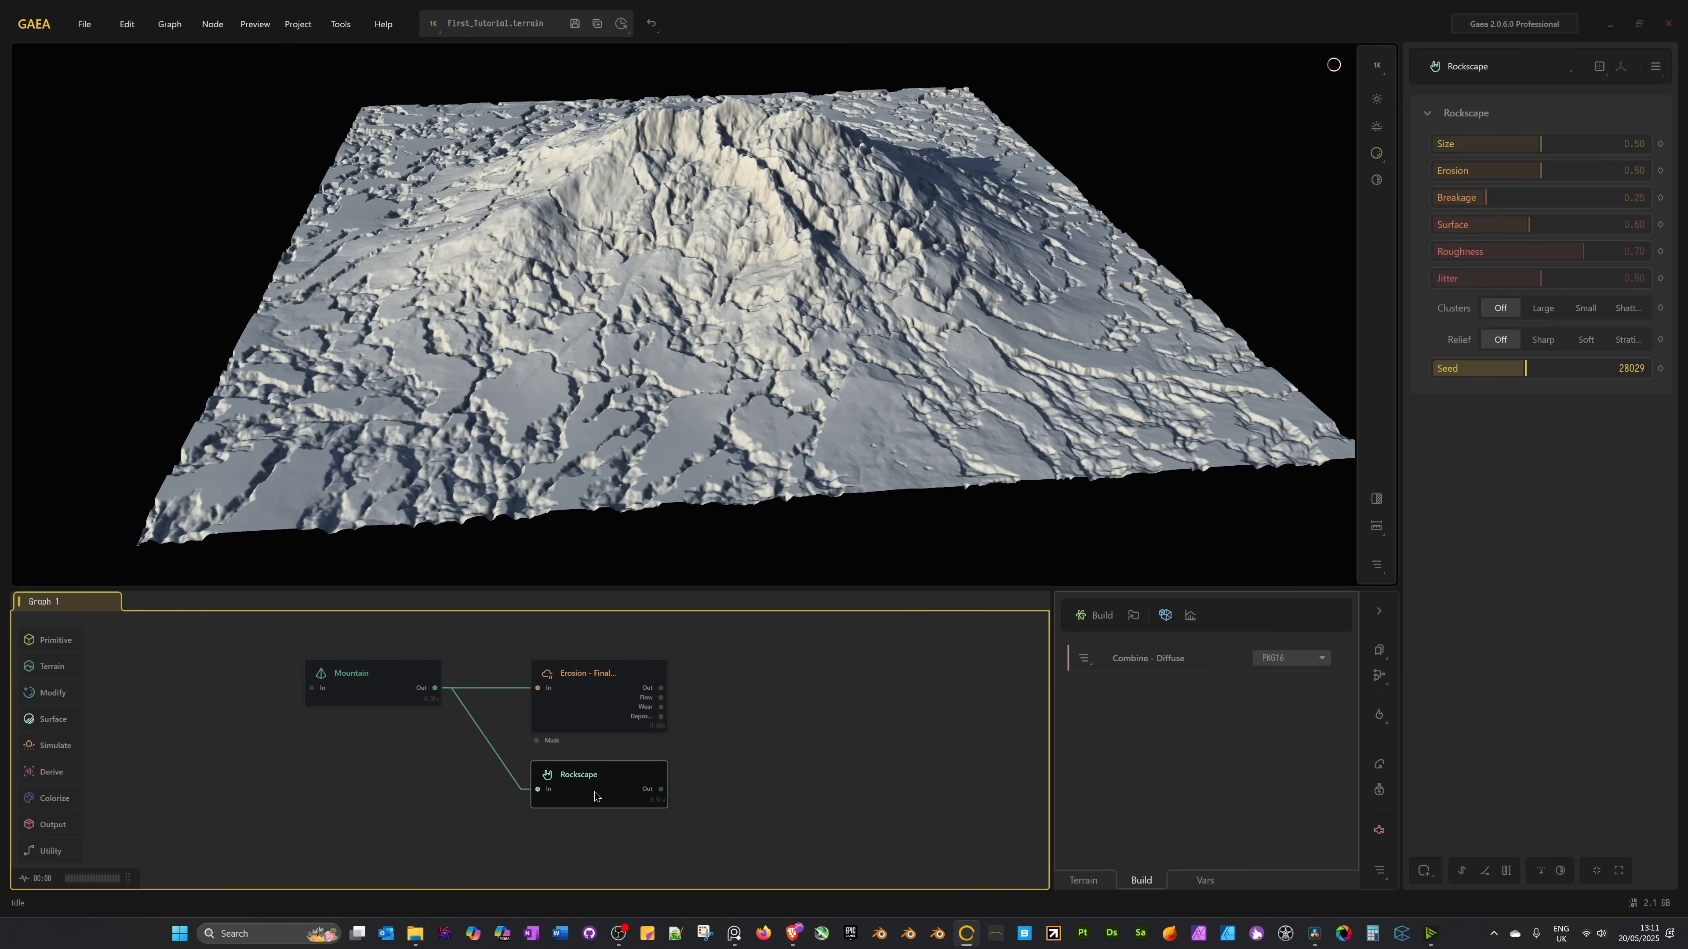
key("Delete")
left_click_drag(370, 686, 414, 685)
Inspect the Erosion output, then select the Mountain node and move it closer to Erosion2.
left_click(572, 698)
left_click_drag(752, 709, 783, 720)
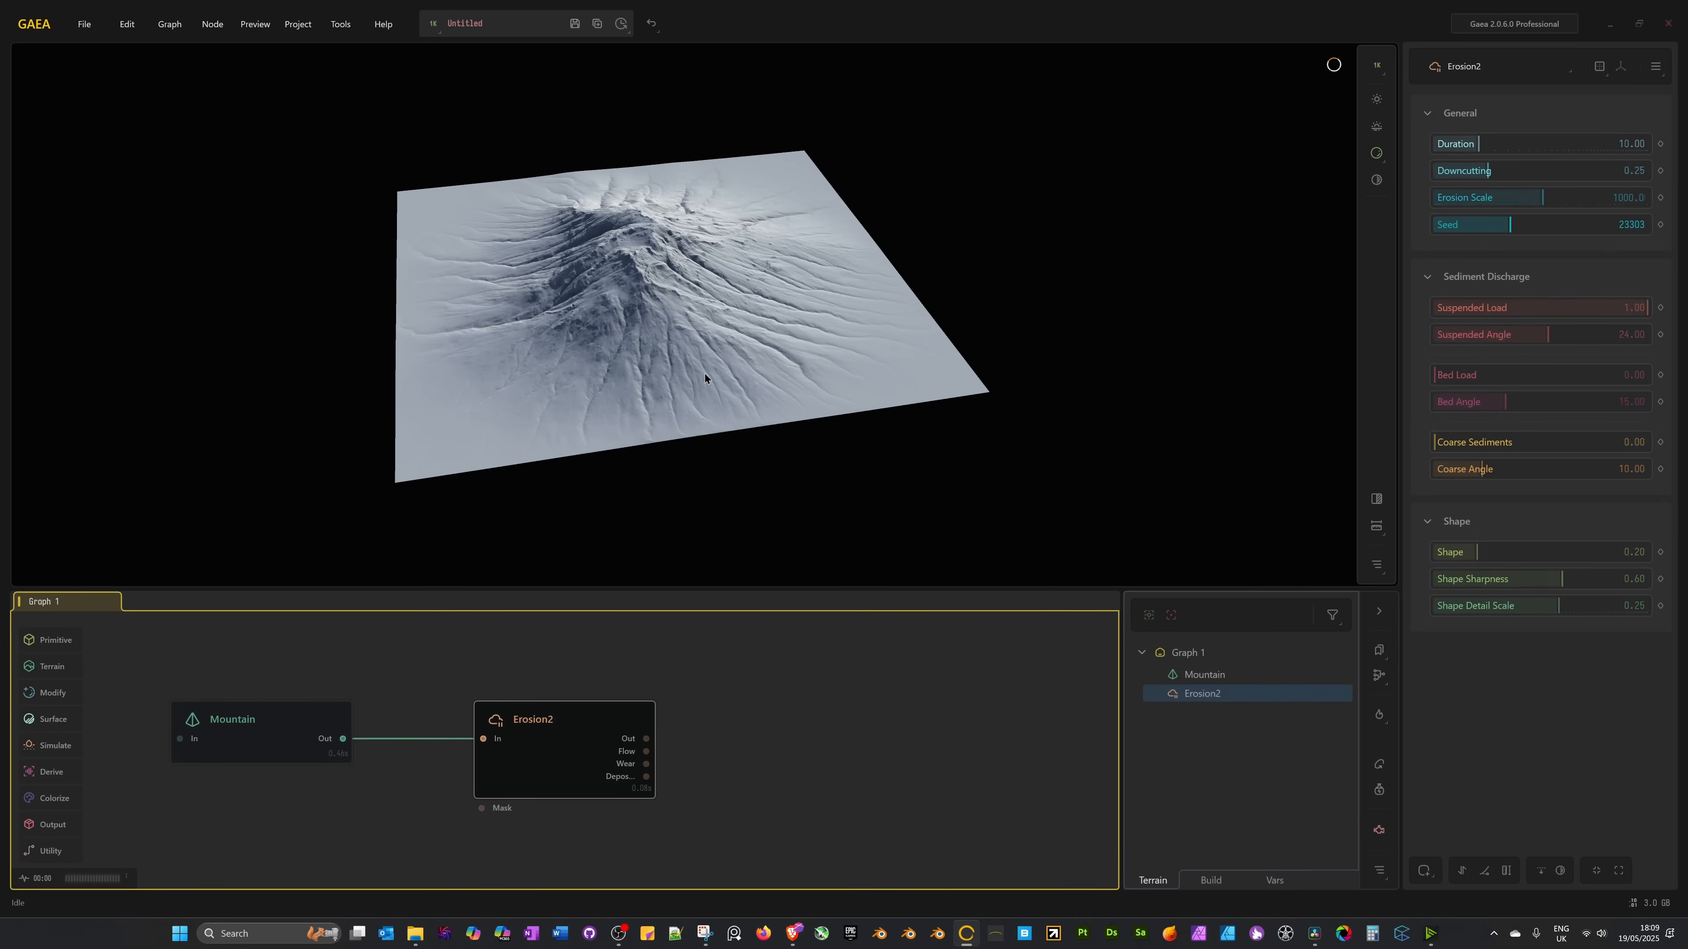
left_click_drag(823, 364, 634, 352)
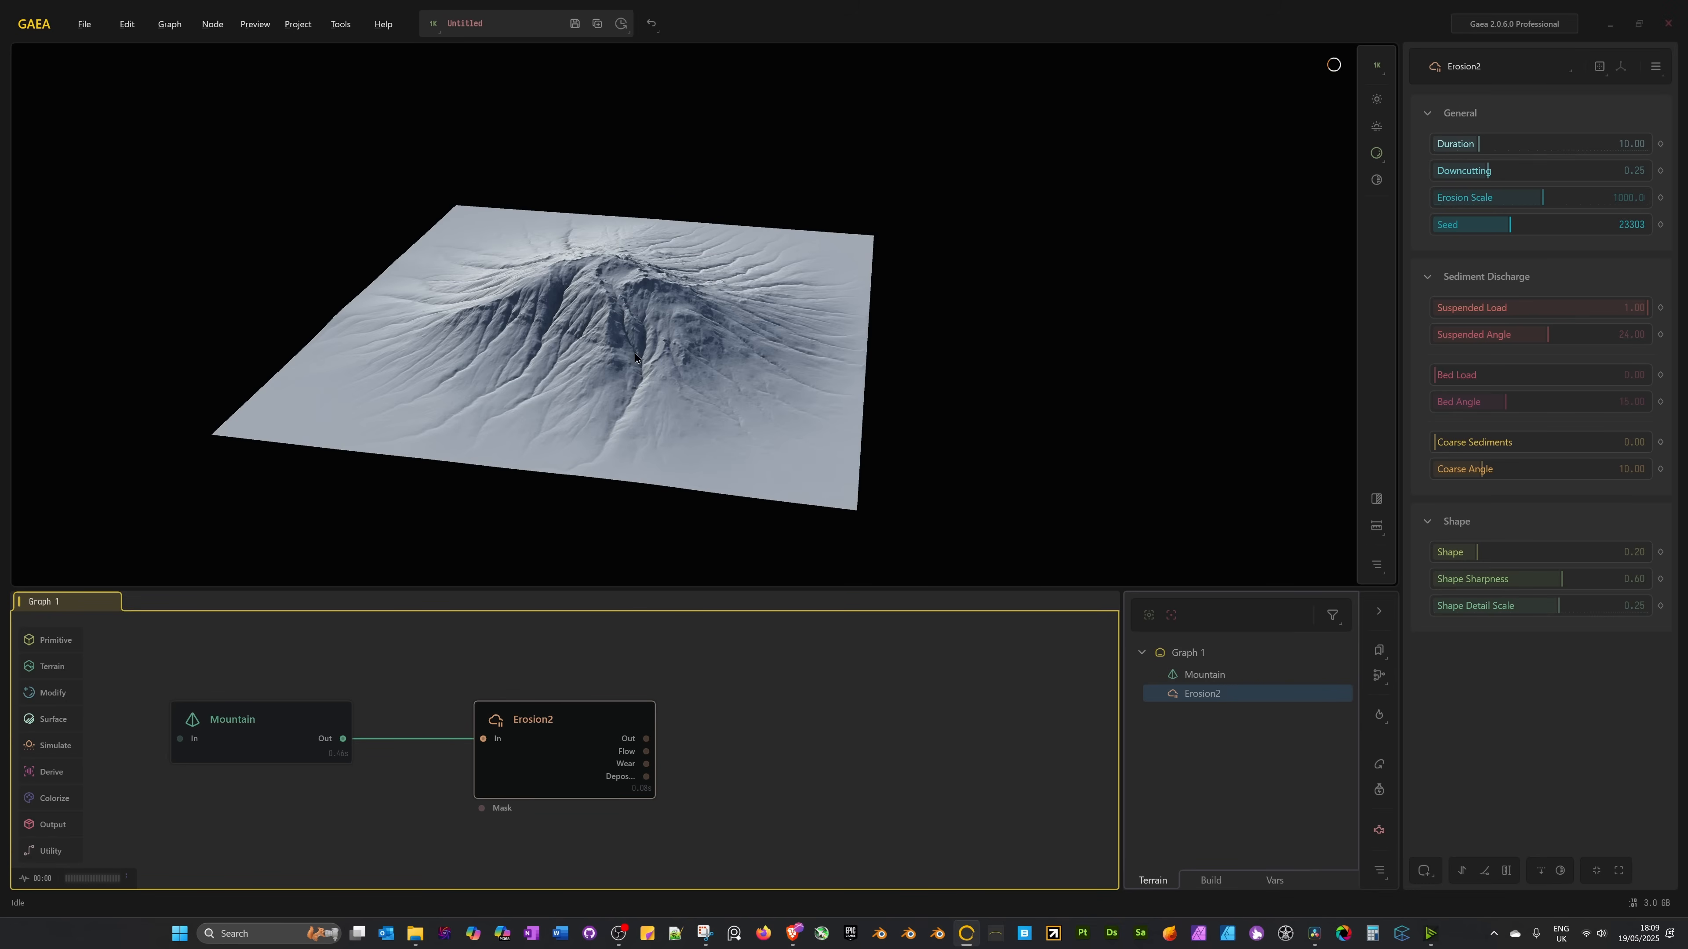
left_click(258, 732)
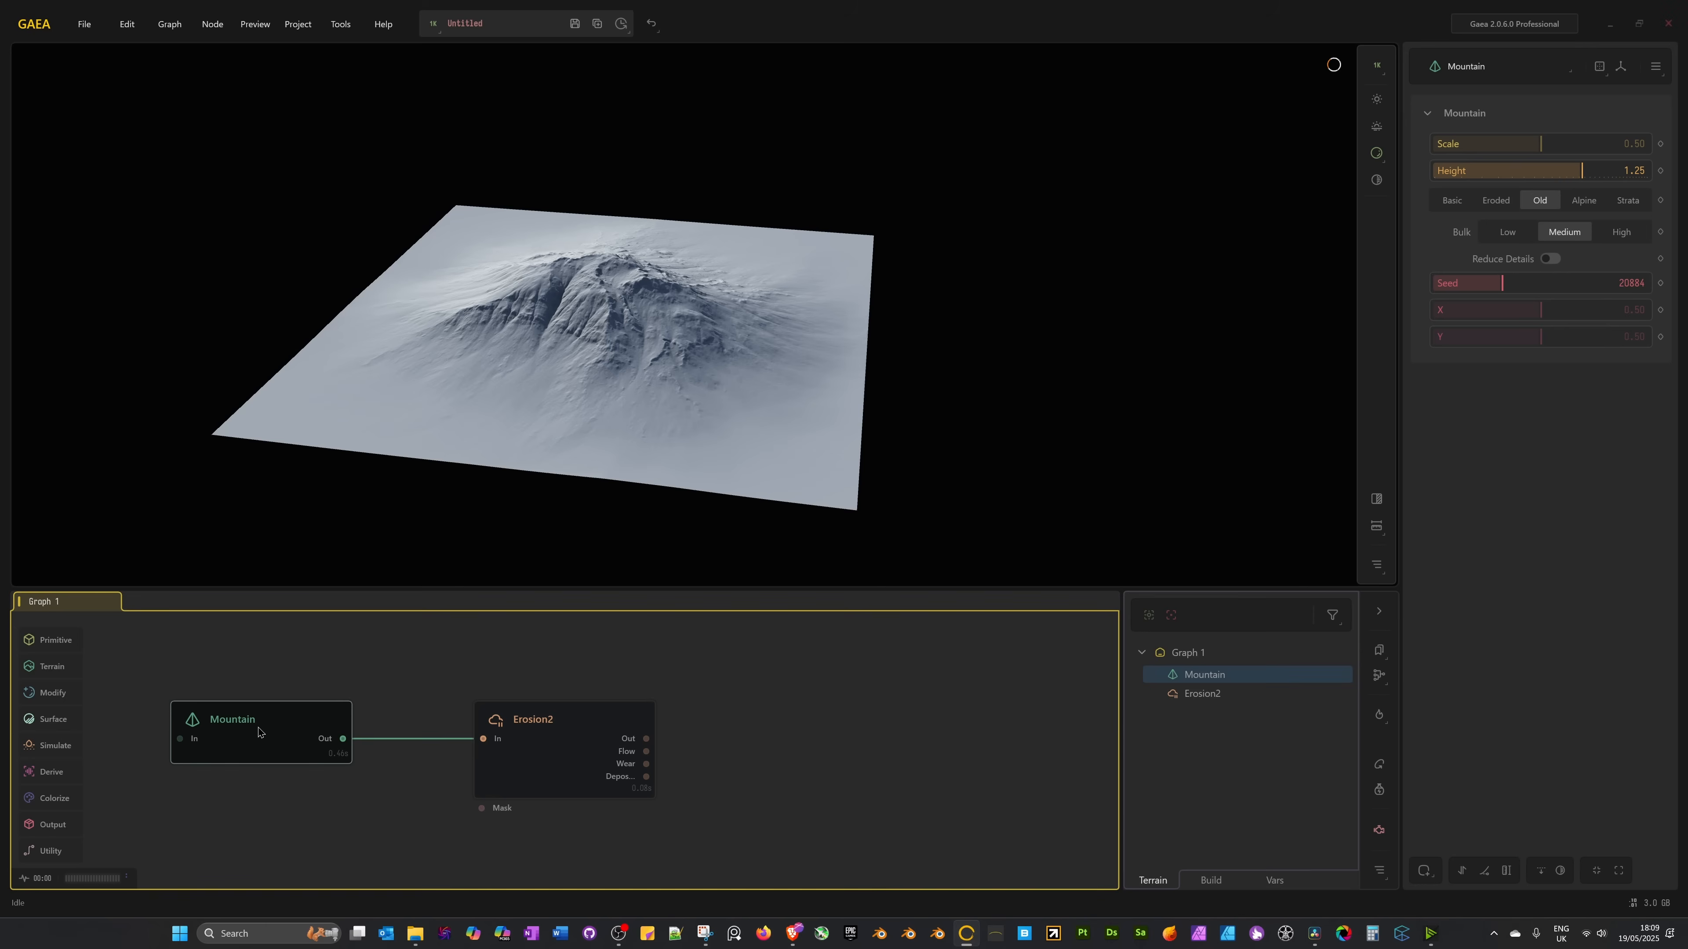
left_click_drag(258, 732, 289, 730)
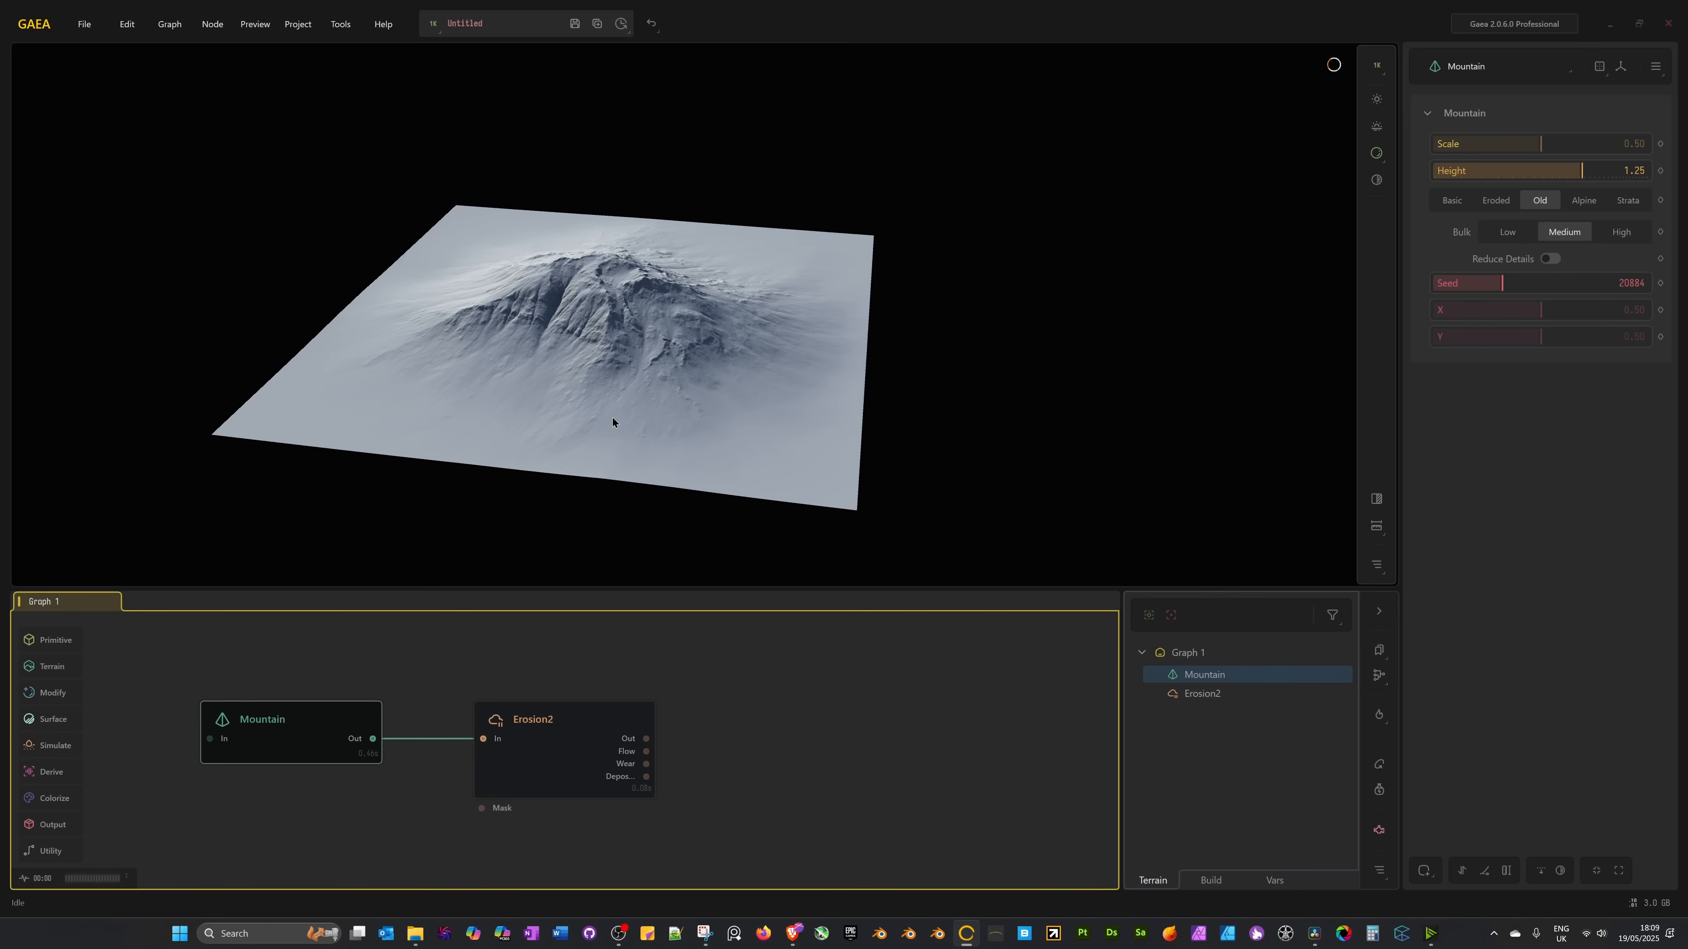
left_click_drag(612, 417, 681, 390)
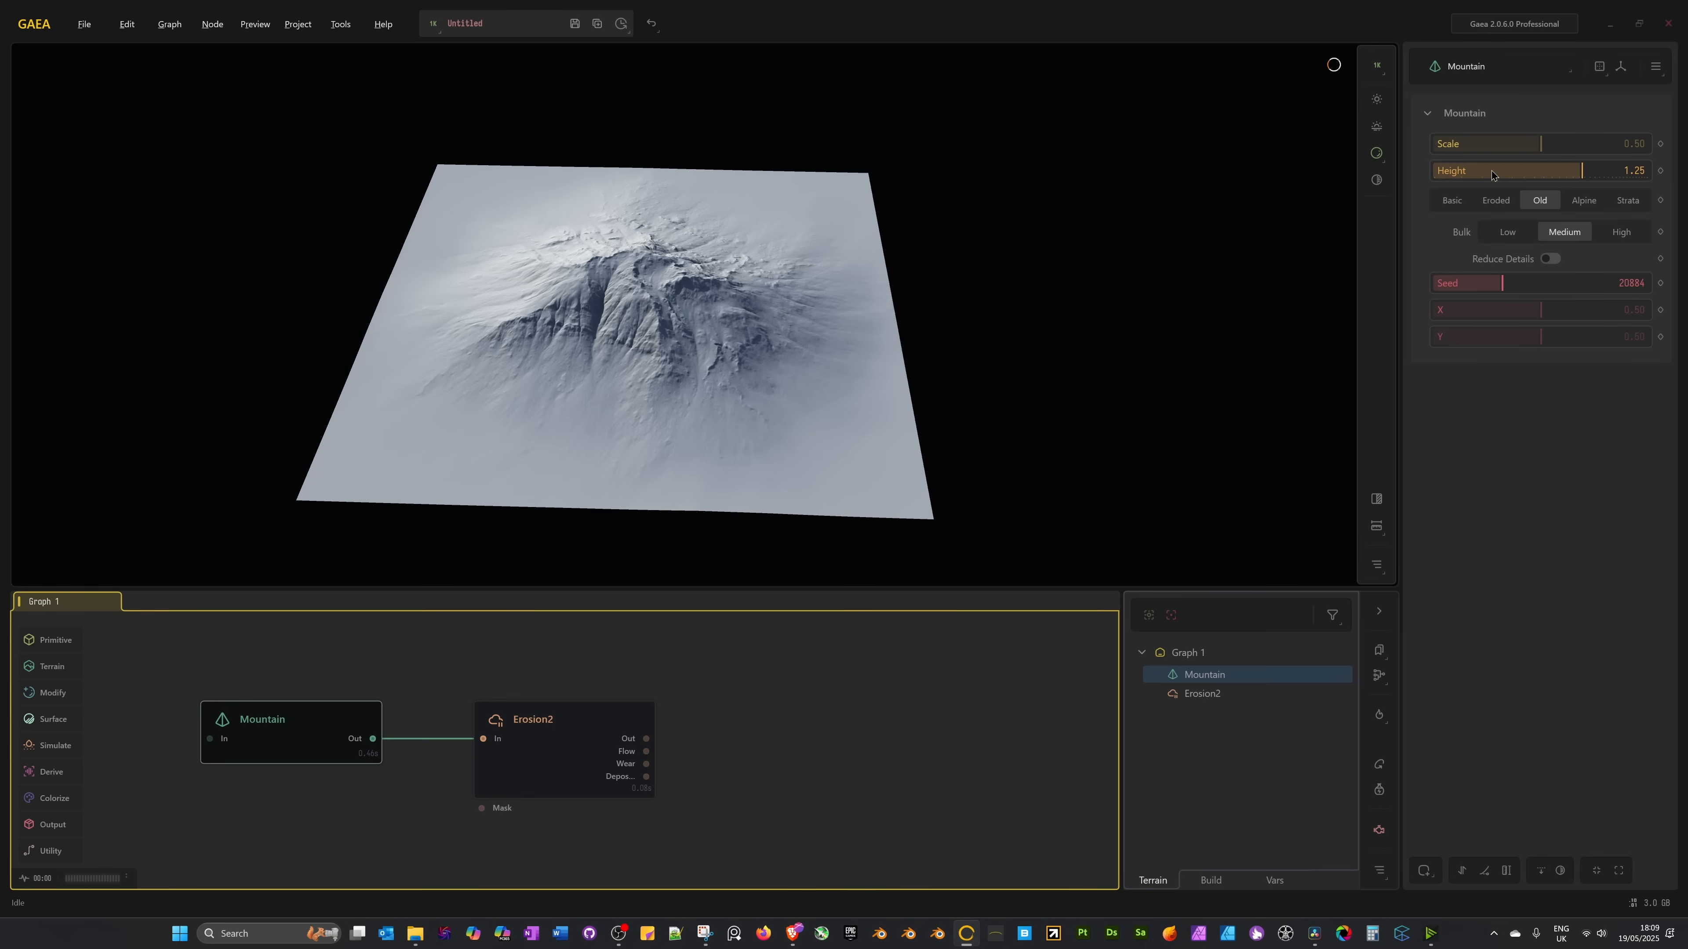
Adjust the Mountain's Scale to 0.47 and Height to 1.91, then view Erosion2's result.
left_click_drag(1544, 150, 1518, 147)
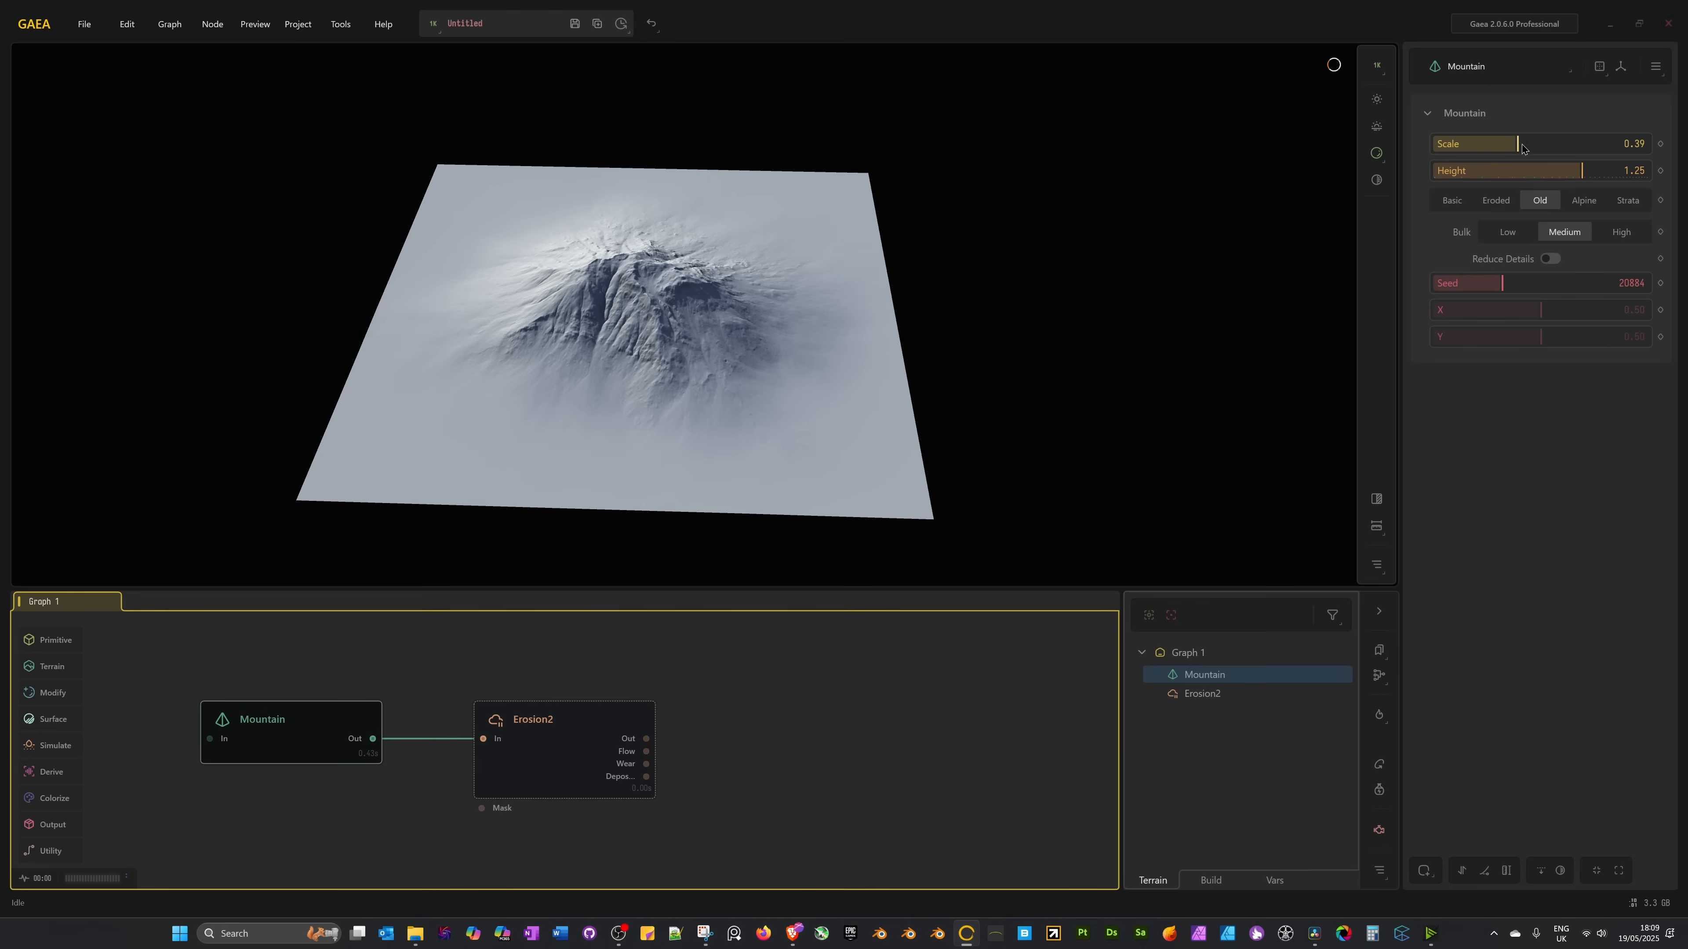
left_click_drag(1521, 147, 1566, 147)
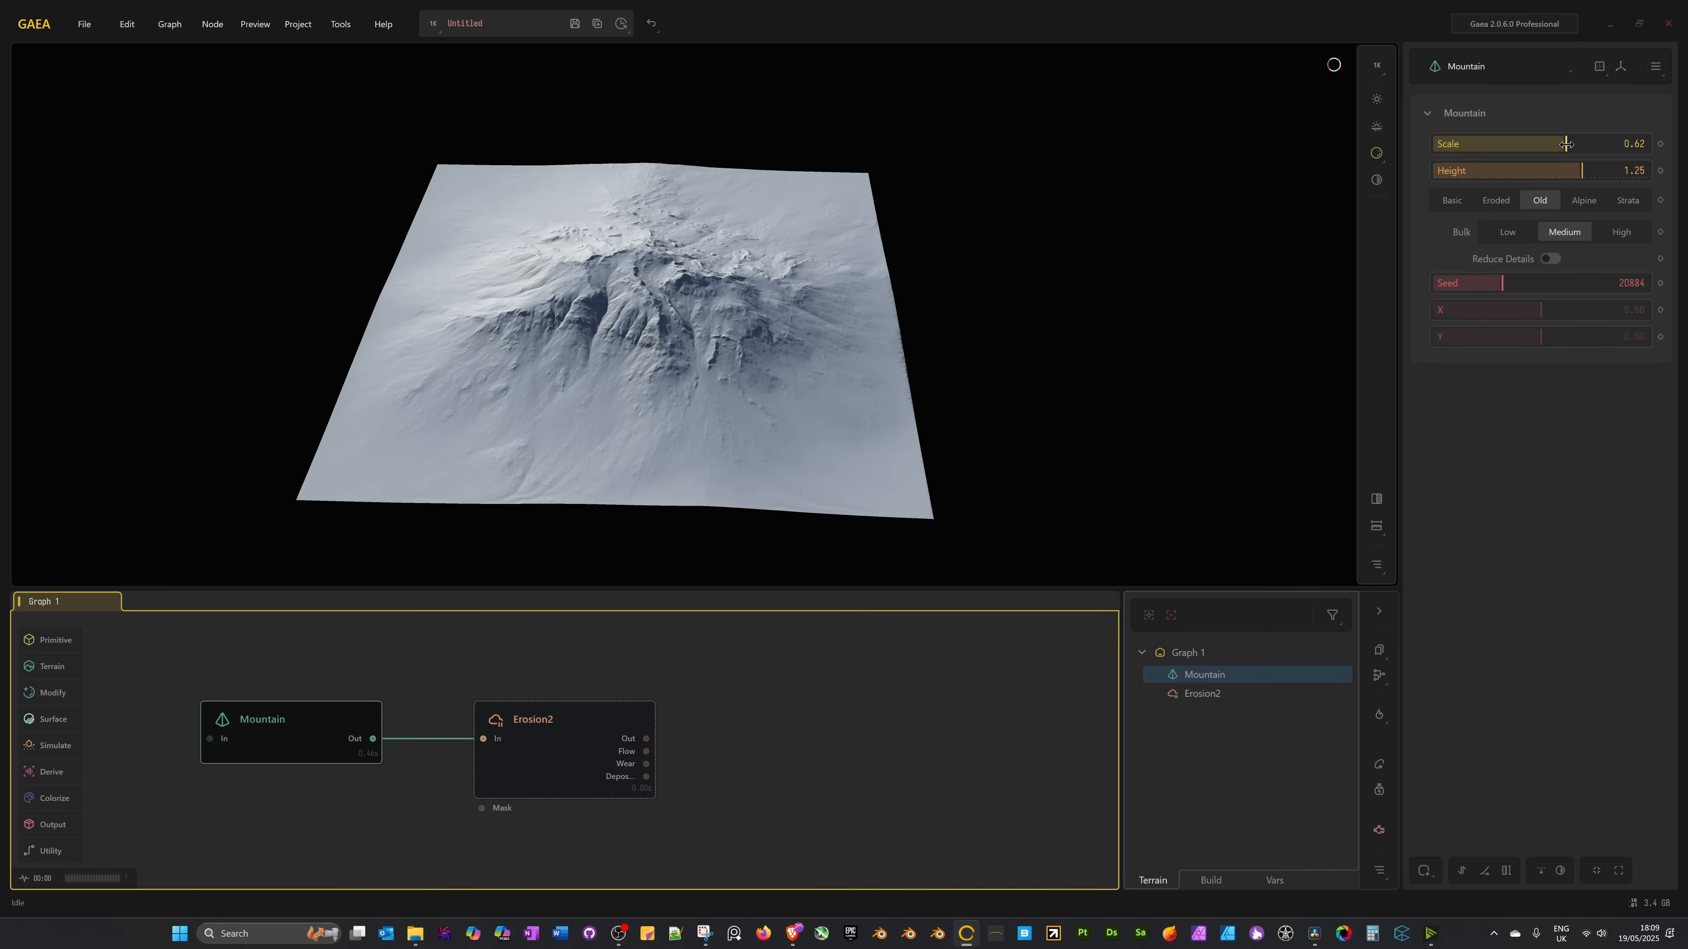
left_click_drag(1565, 144, 1612, 174)
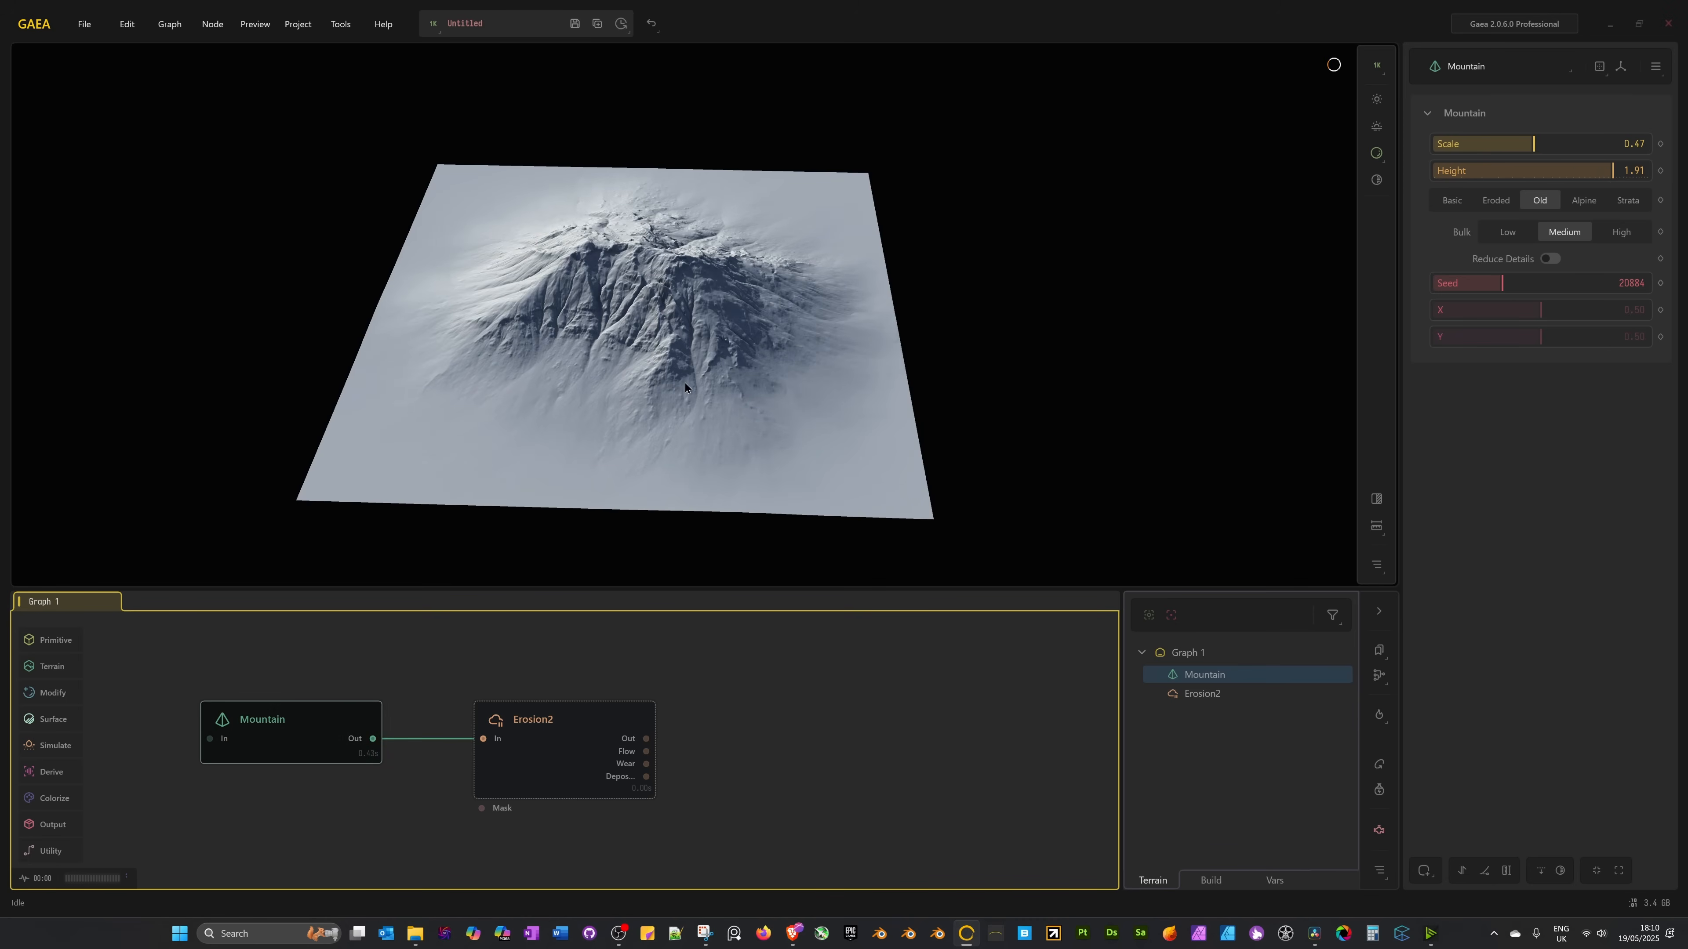
left_click_drag(696, 374, 572, 399)
left_click(553, 769)
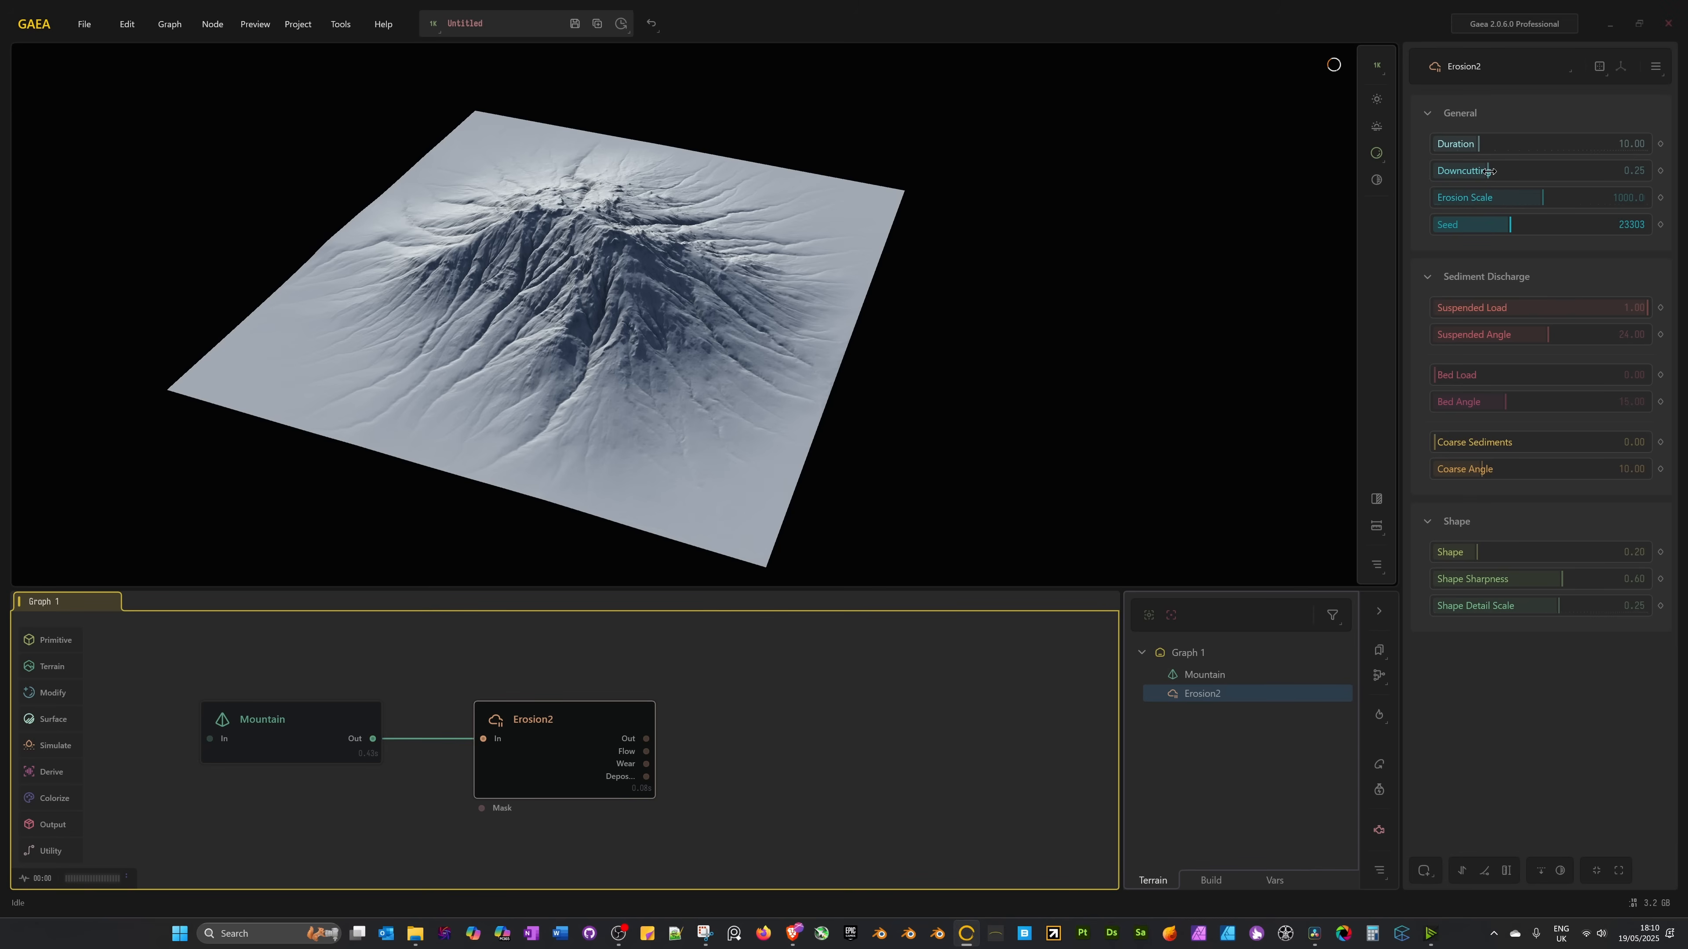
Lower Erosion2's Downcutting to 0.16 and its Duration to 6.21.
left_click_drag(1489, 171, 1468, 171)
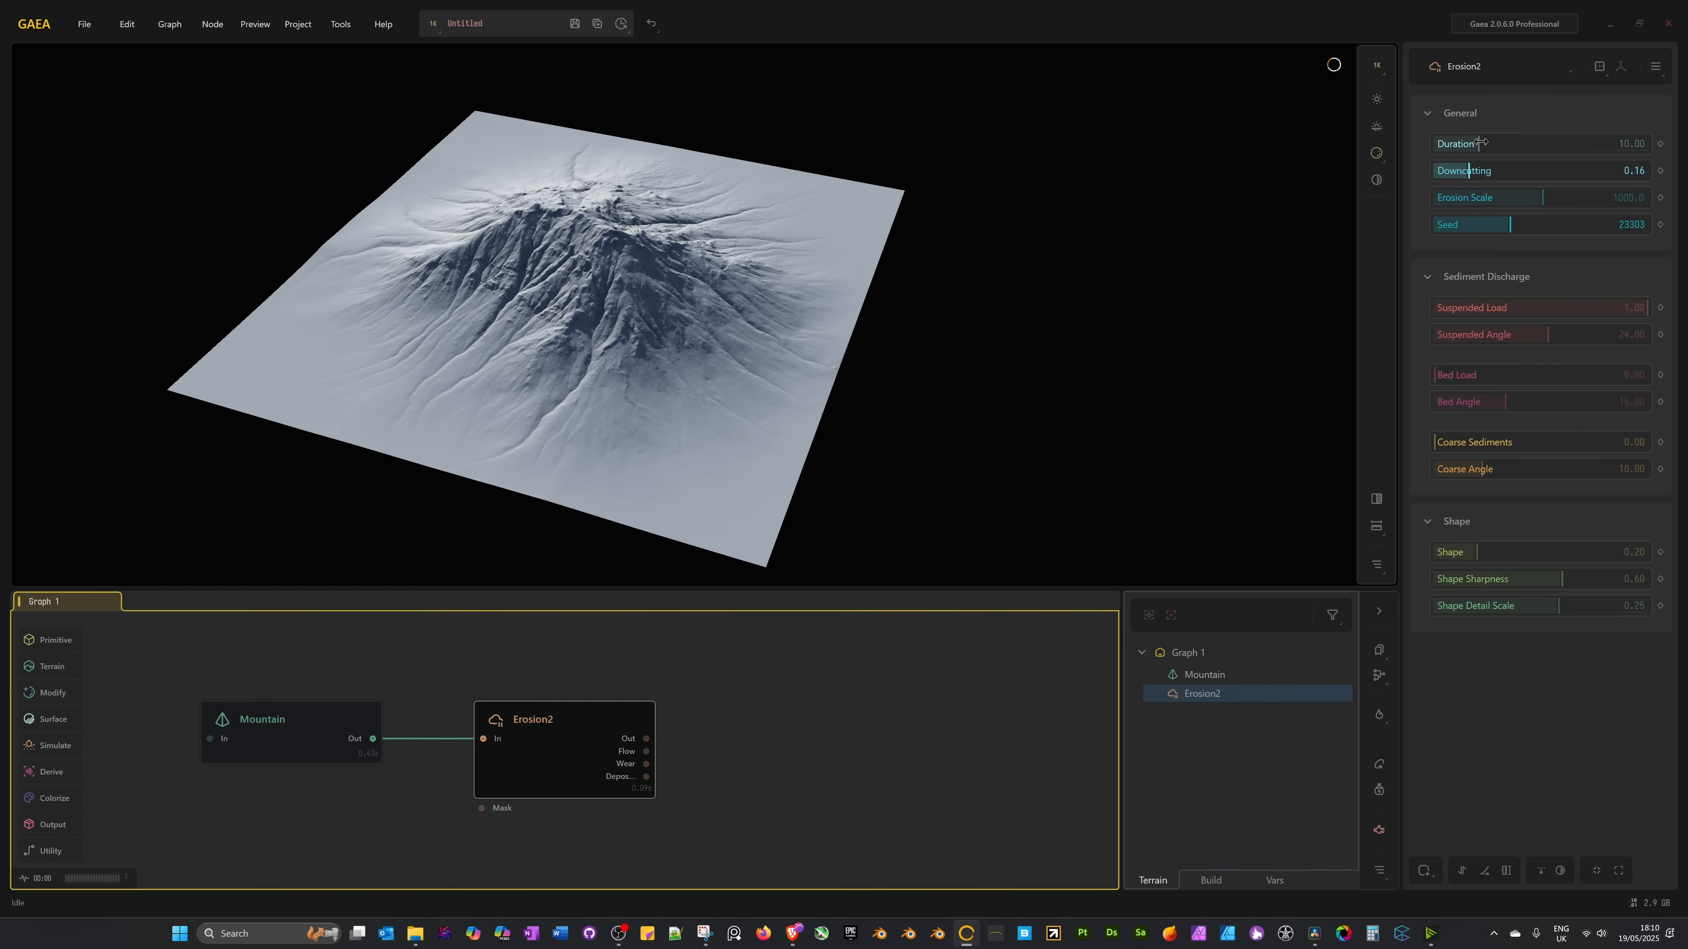
left_click_drag(1481, 142, 1462, 144)
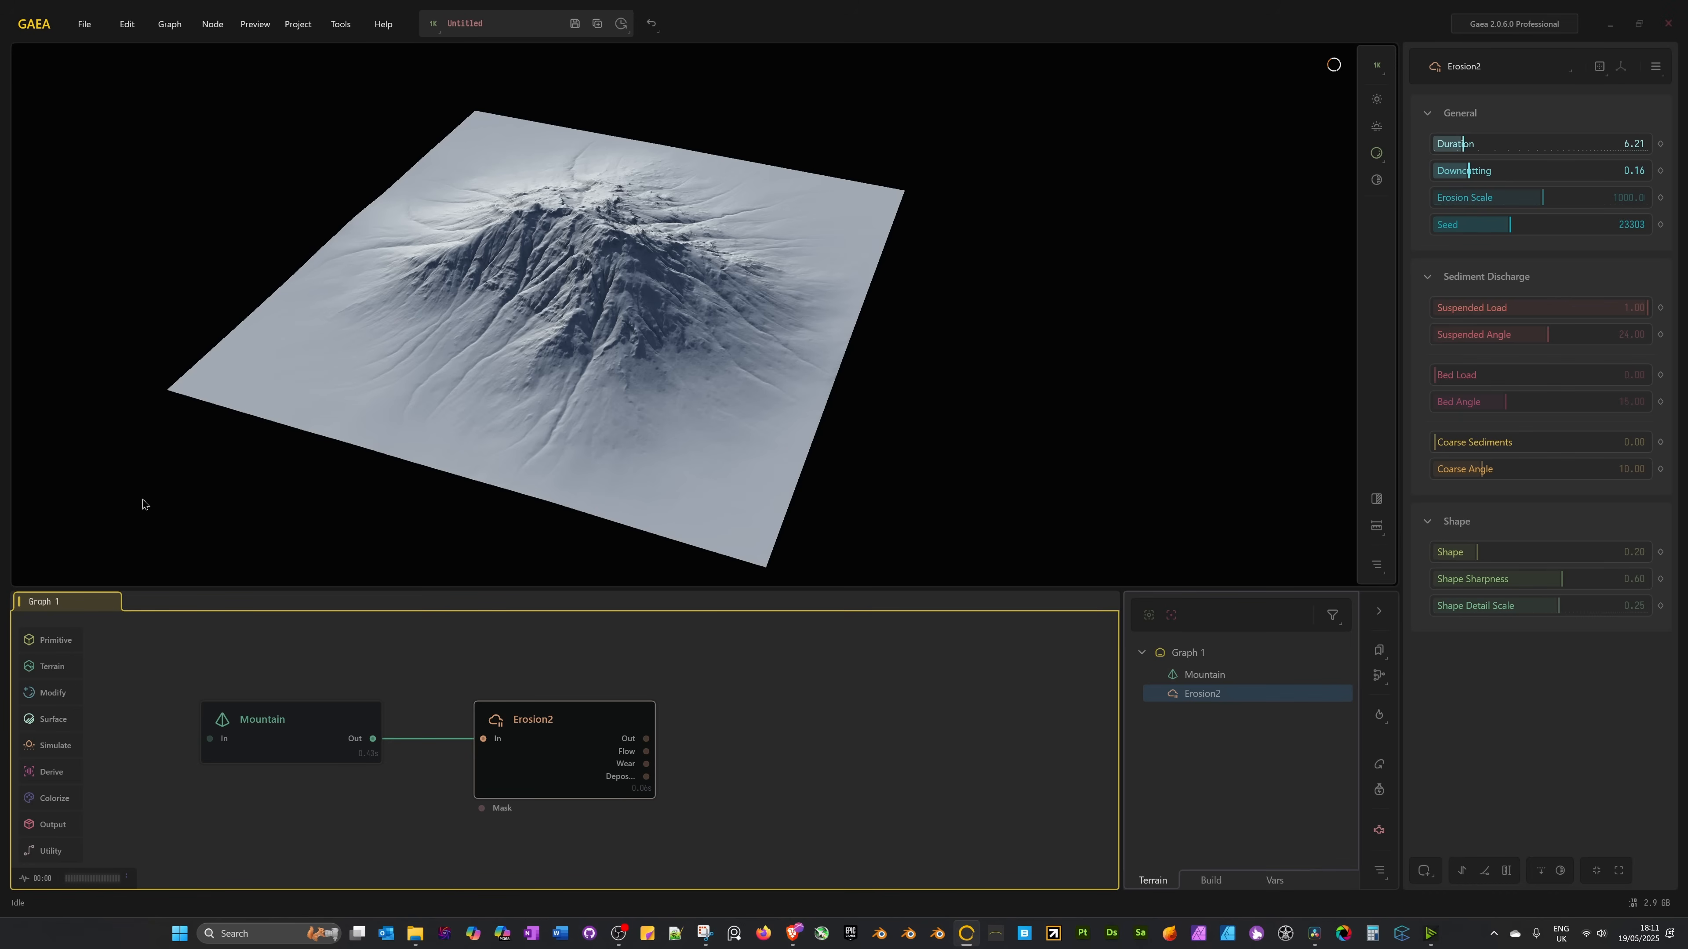
Lock the preview on Erosion2 from its right-click menu, then select the Mountain node.
left_click(288, 734)
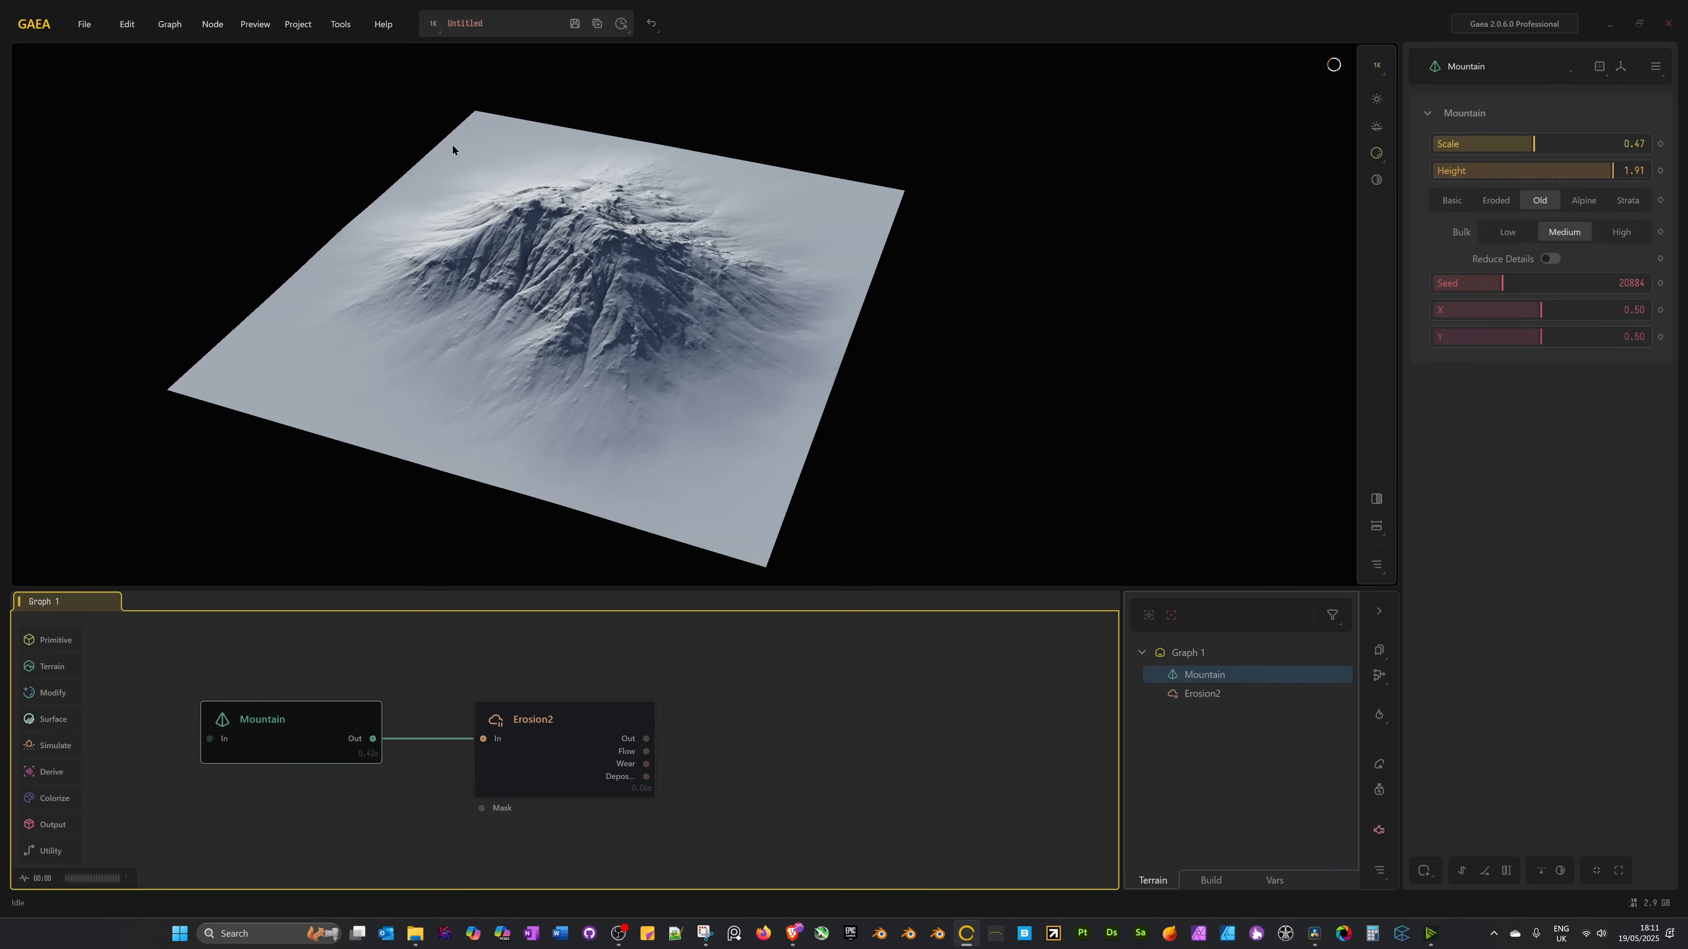
left_click(537, 773)
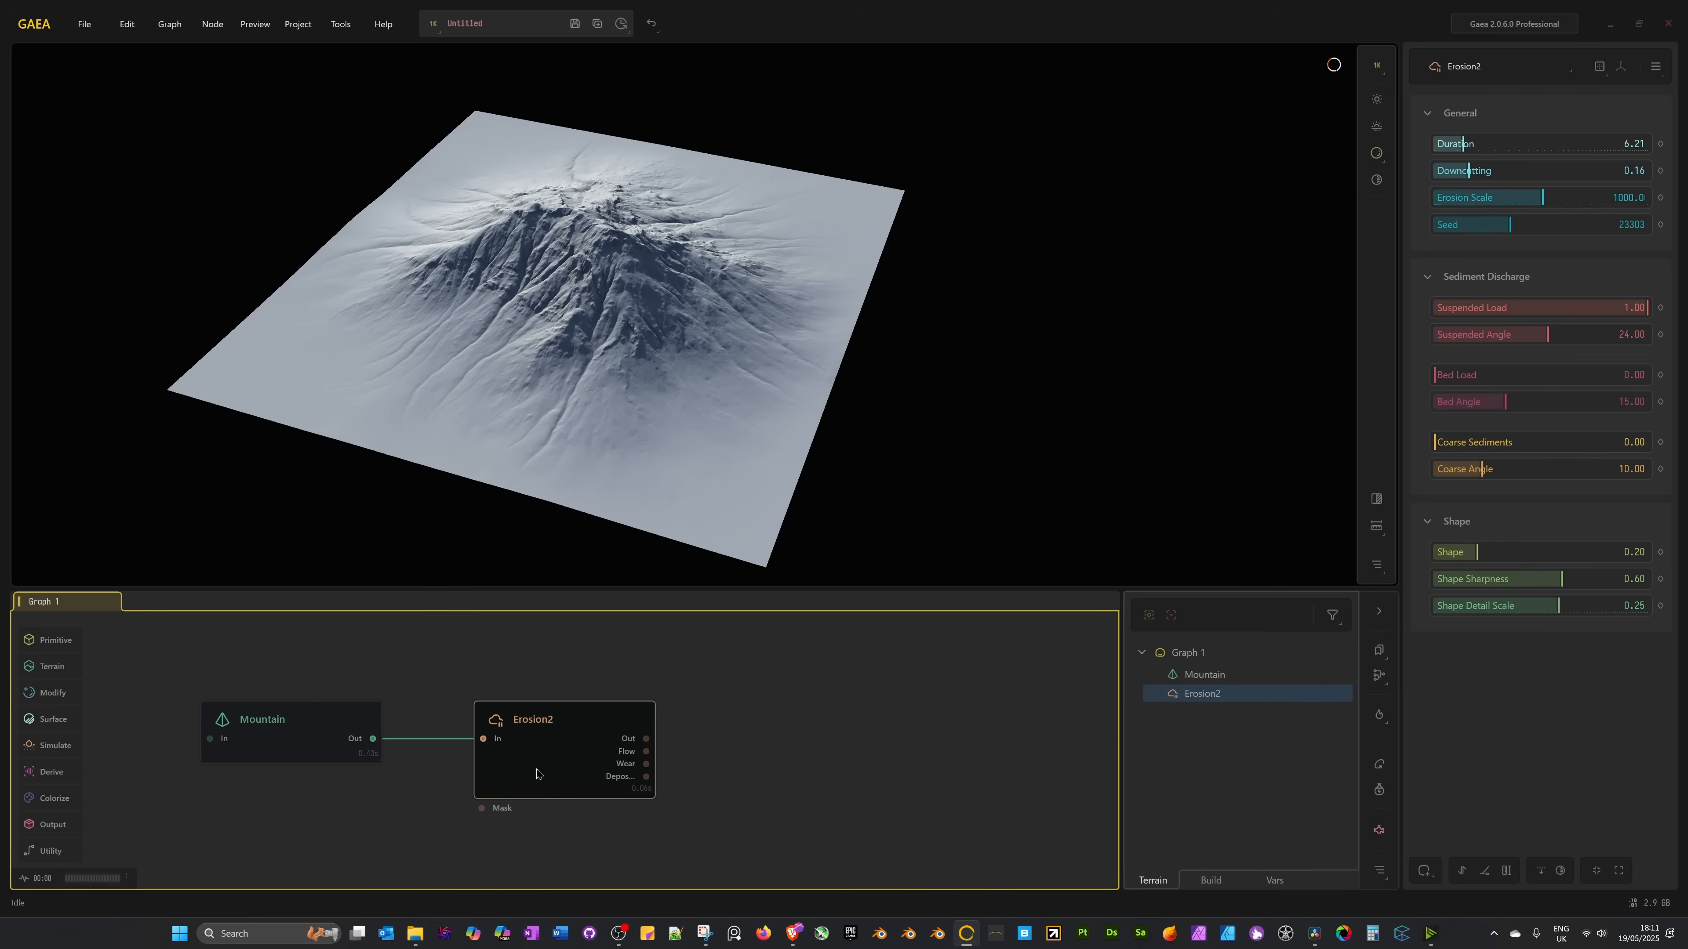
right_click(537, 773)
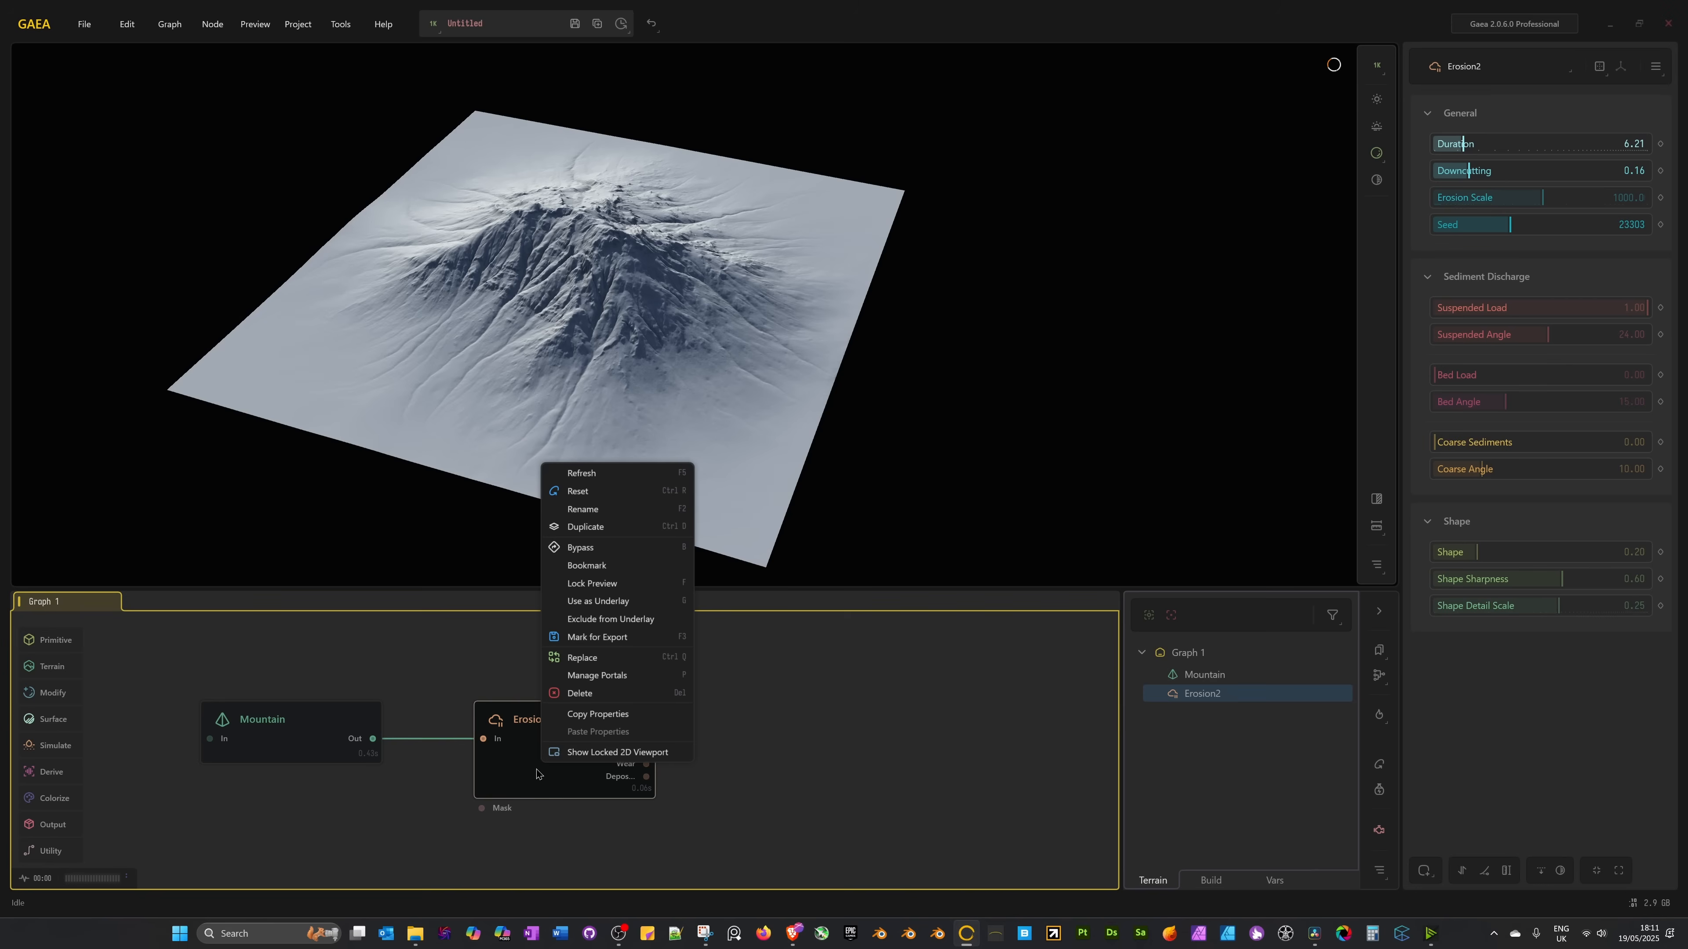
left_click(596, 584)
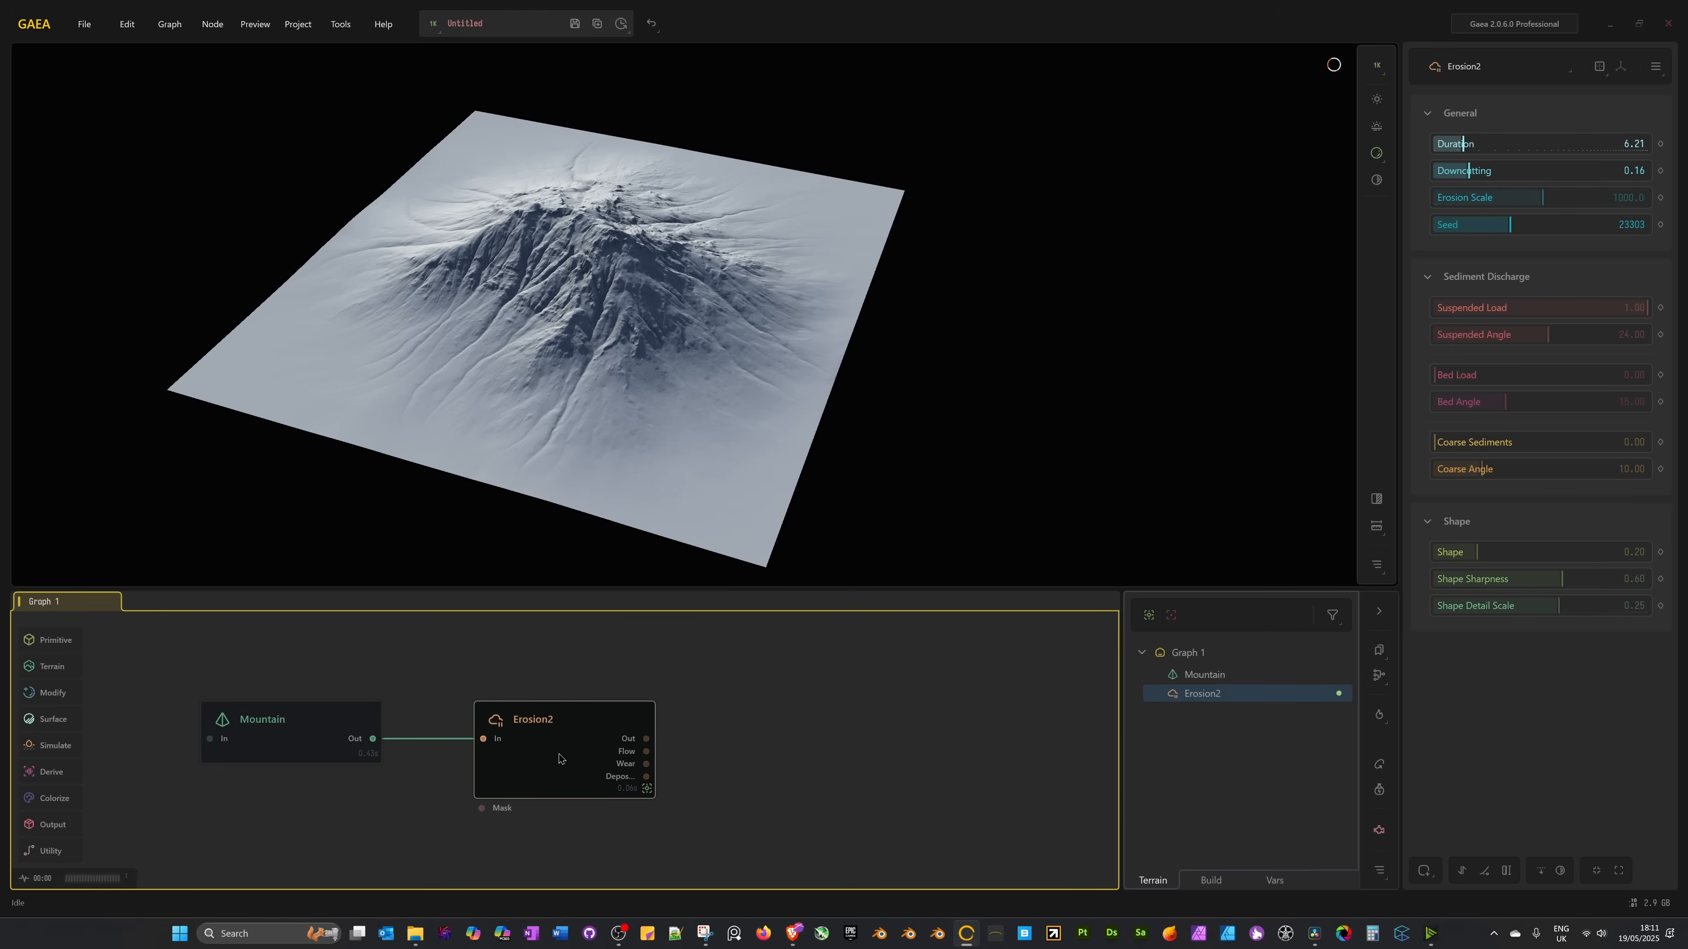
left_click(295, 741)
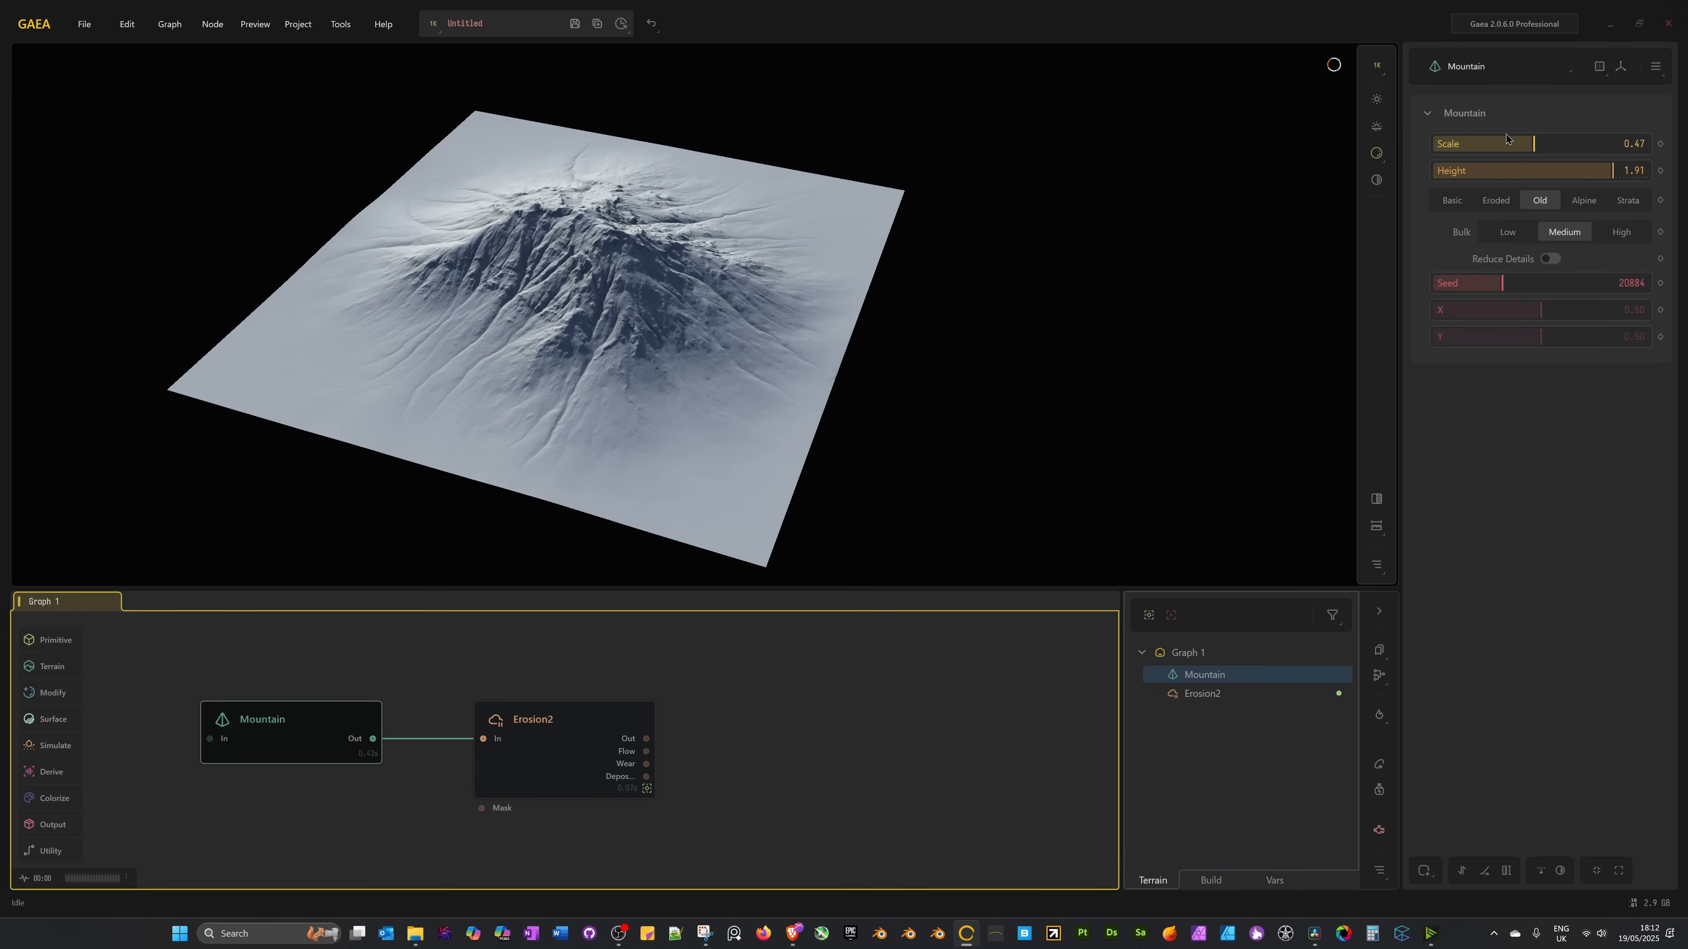
Set the Mountain Scale to 0.48, Height to 1.88, and switch its style to Eroded.
mouse_move(1533, 144)
left_mouse_down()
mouse_move(1496, 145)
mouse_move(1515, 143)
left_mouse_up()
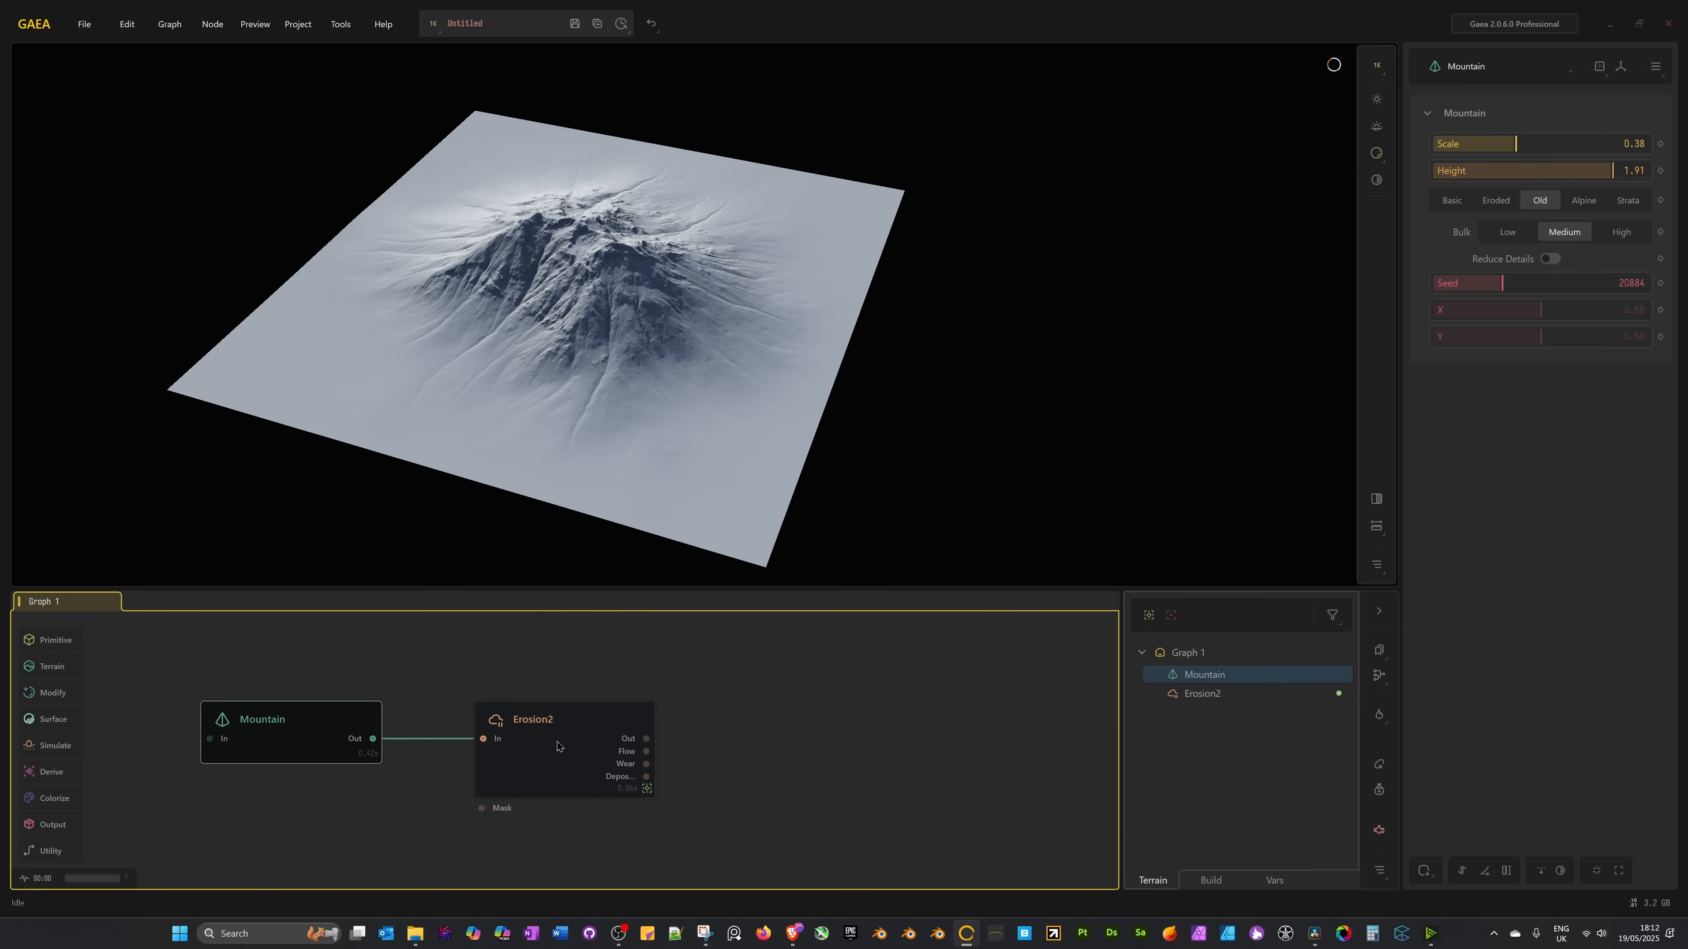
left_click(1535, 143)
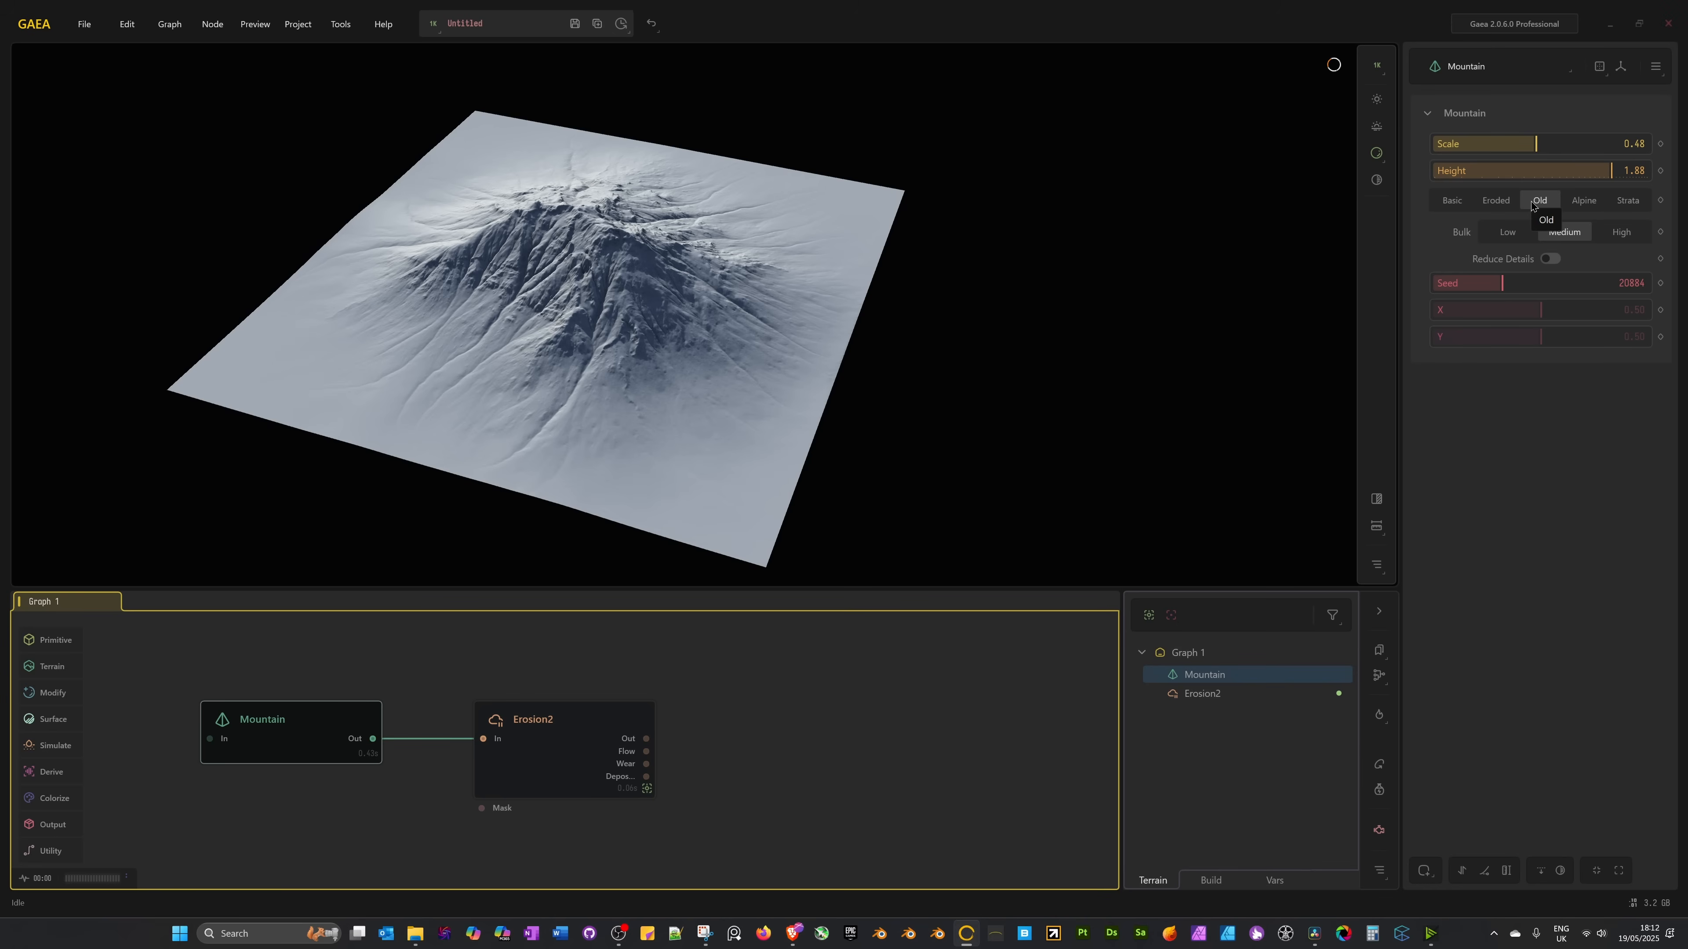
left_click(1496, 200)
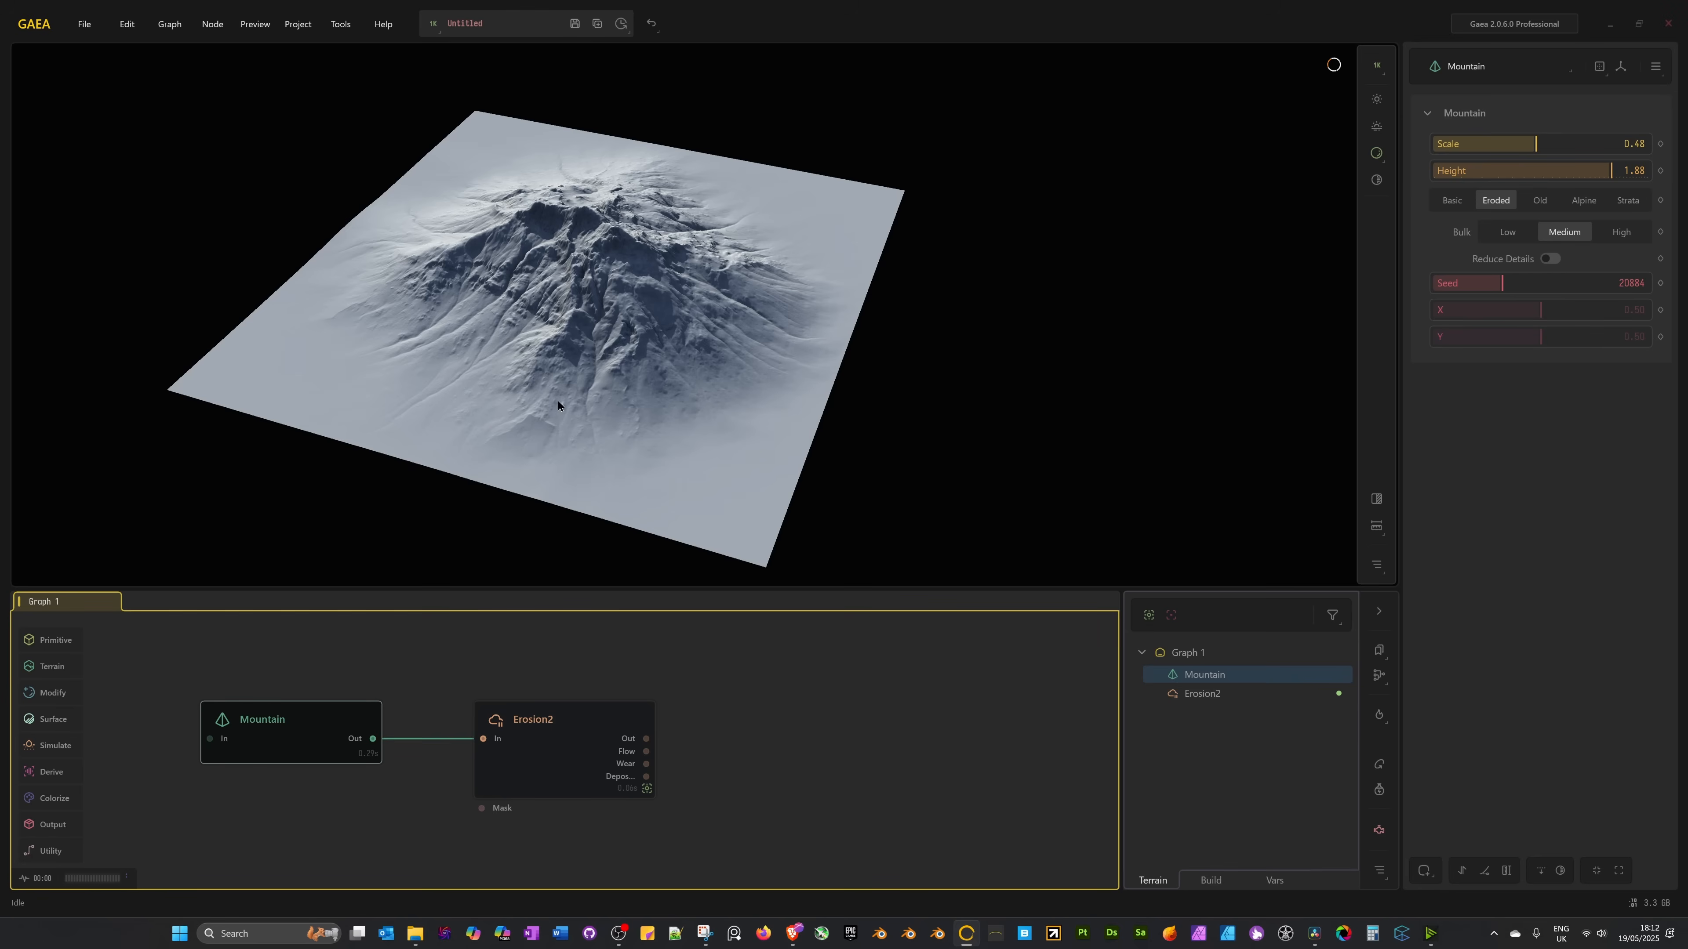
left_click_drag(645, 398, 664, 362)
left_click(544, 756)
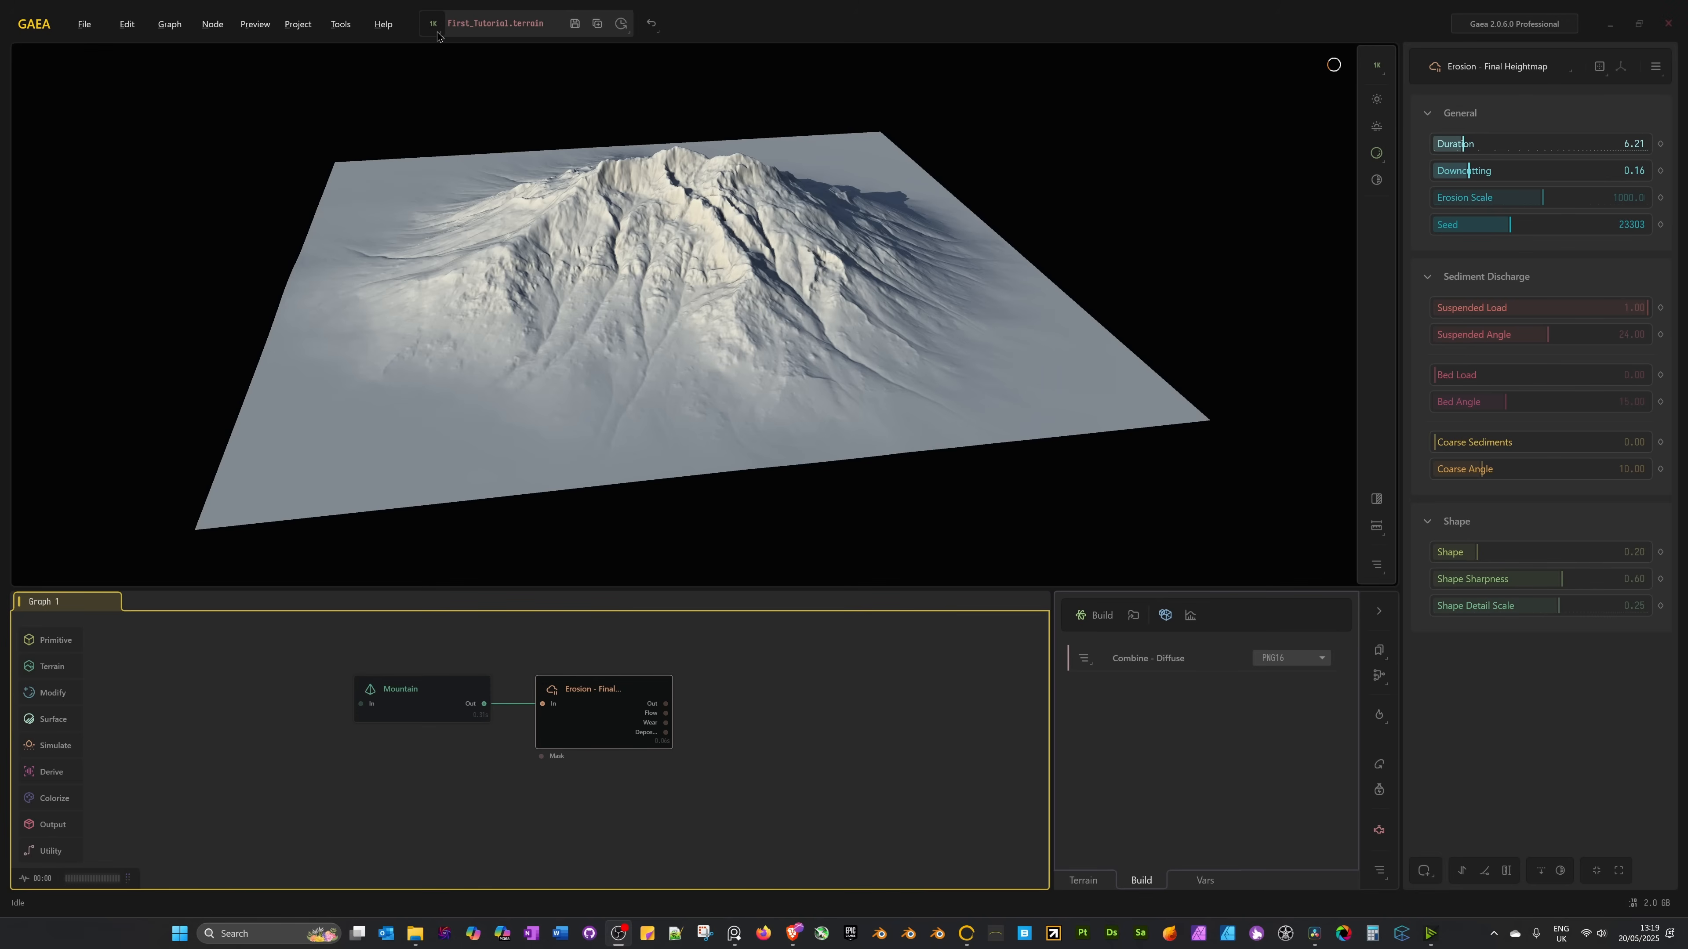
Set the preview resolution to 4096 x 4096, briefly trying 2048 x 2048 before returning.
left_click(1381, 68)
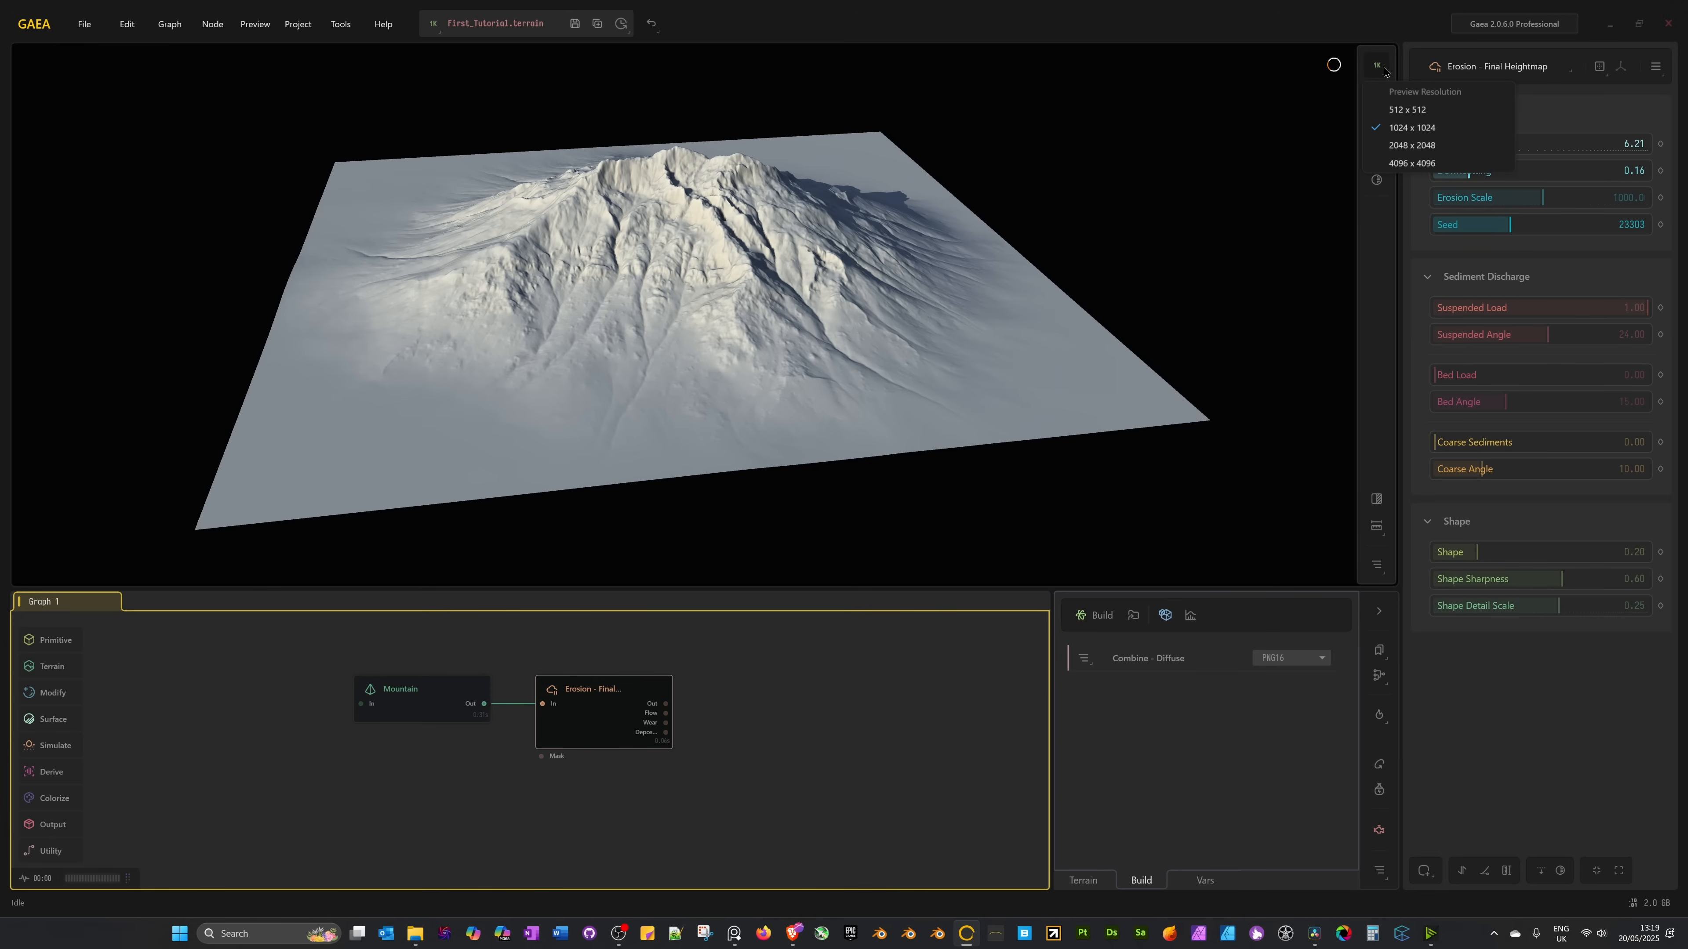
left_click(433, 25)
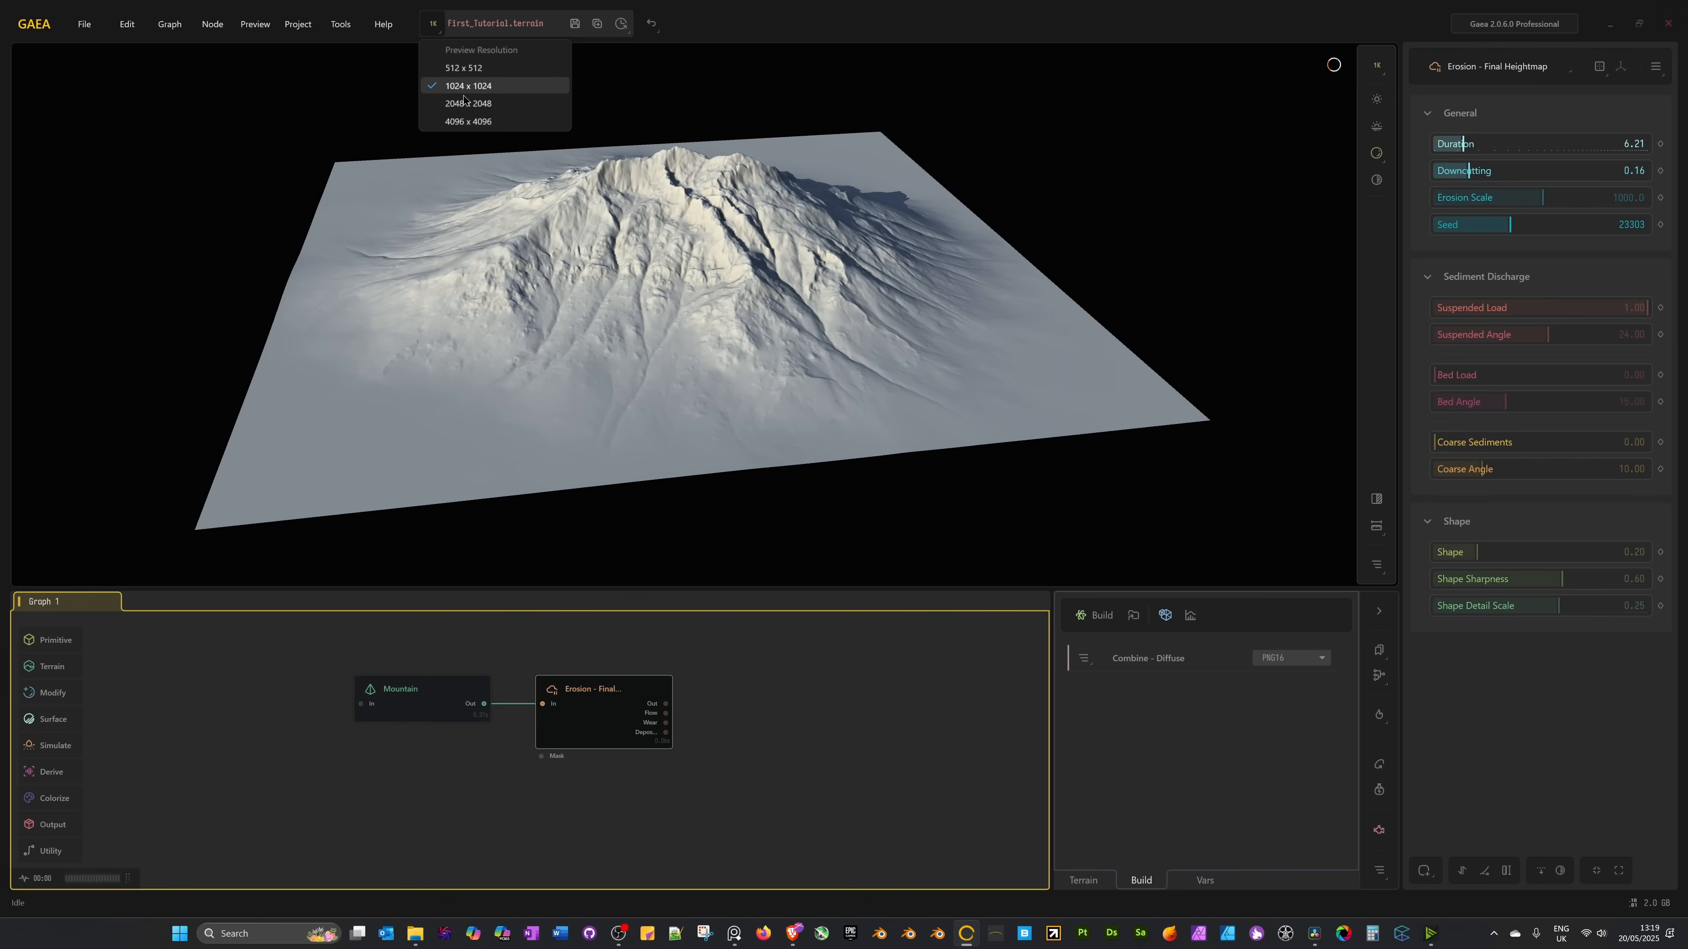
left_click(462, 122)
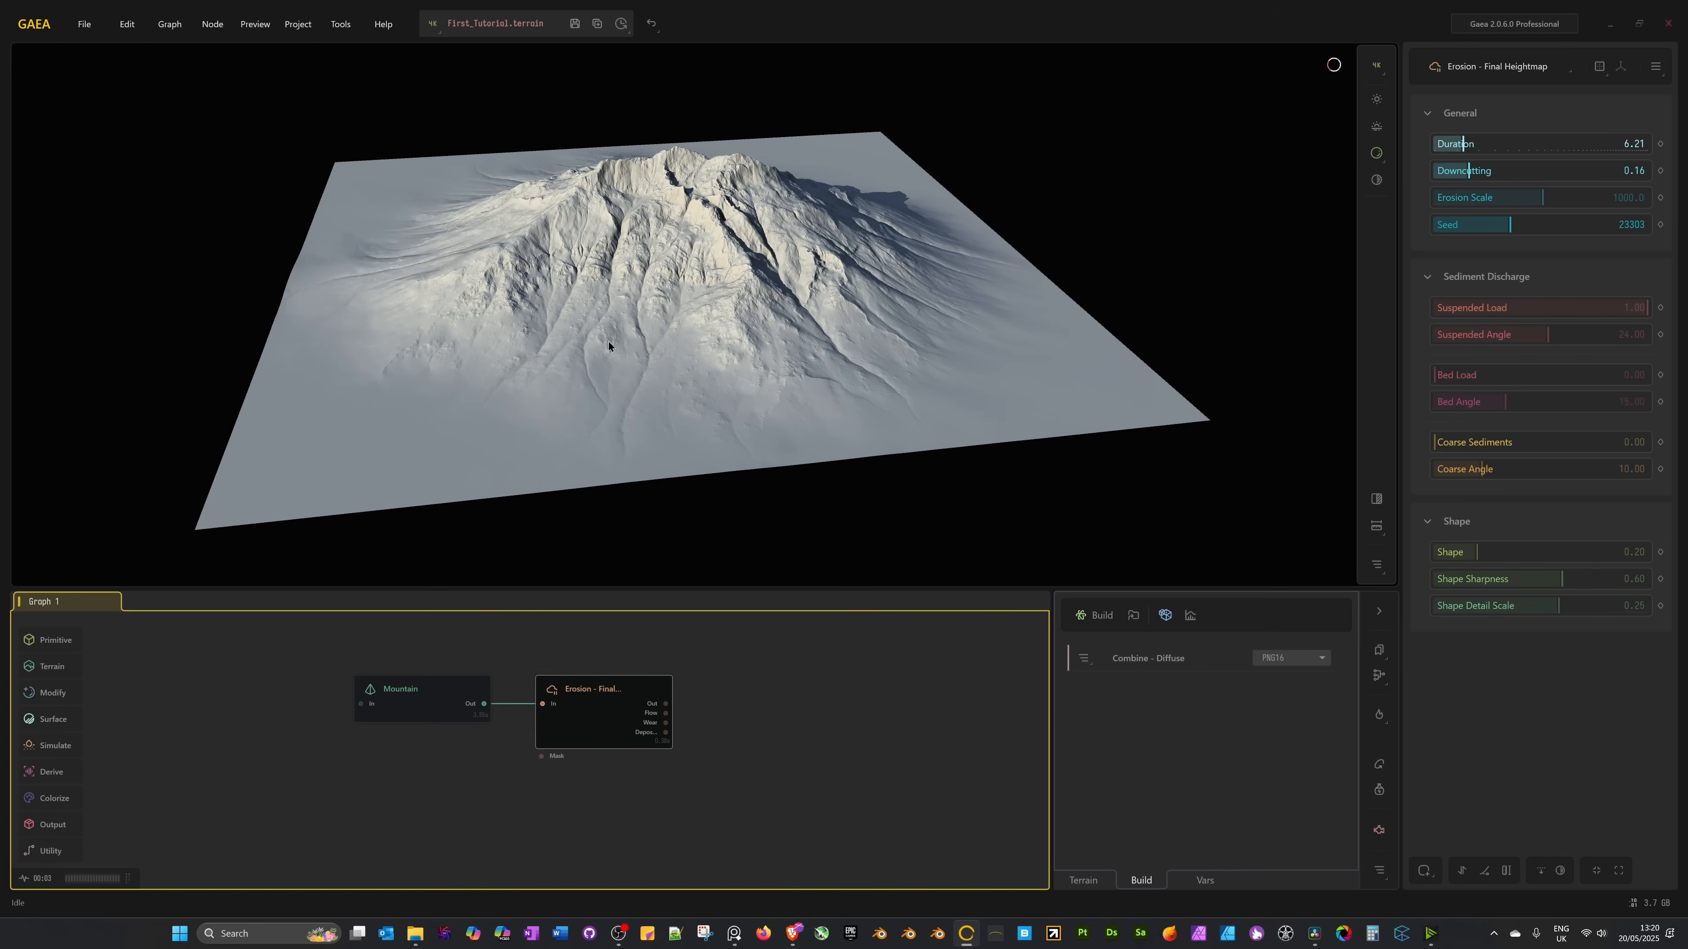
left_click(432, 23)
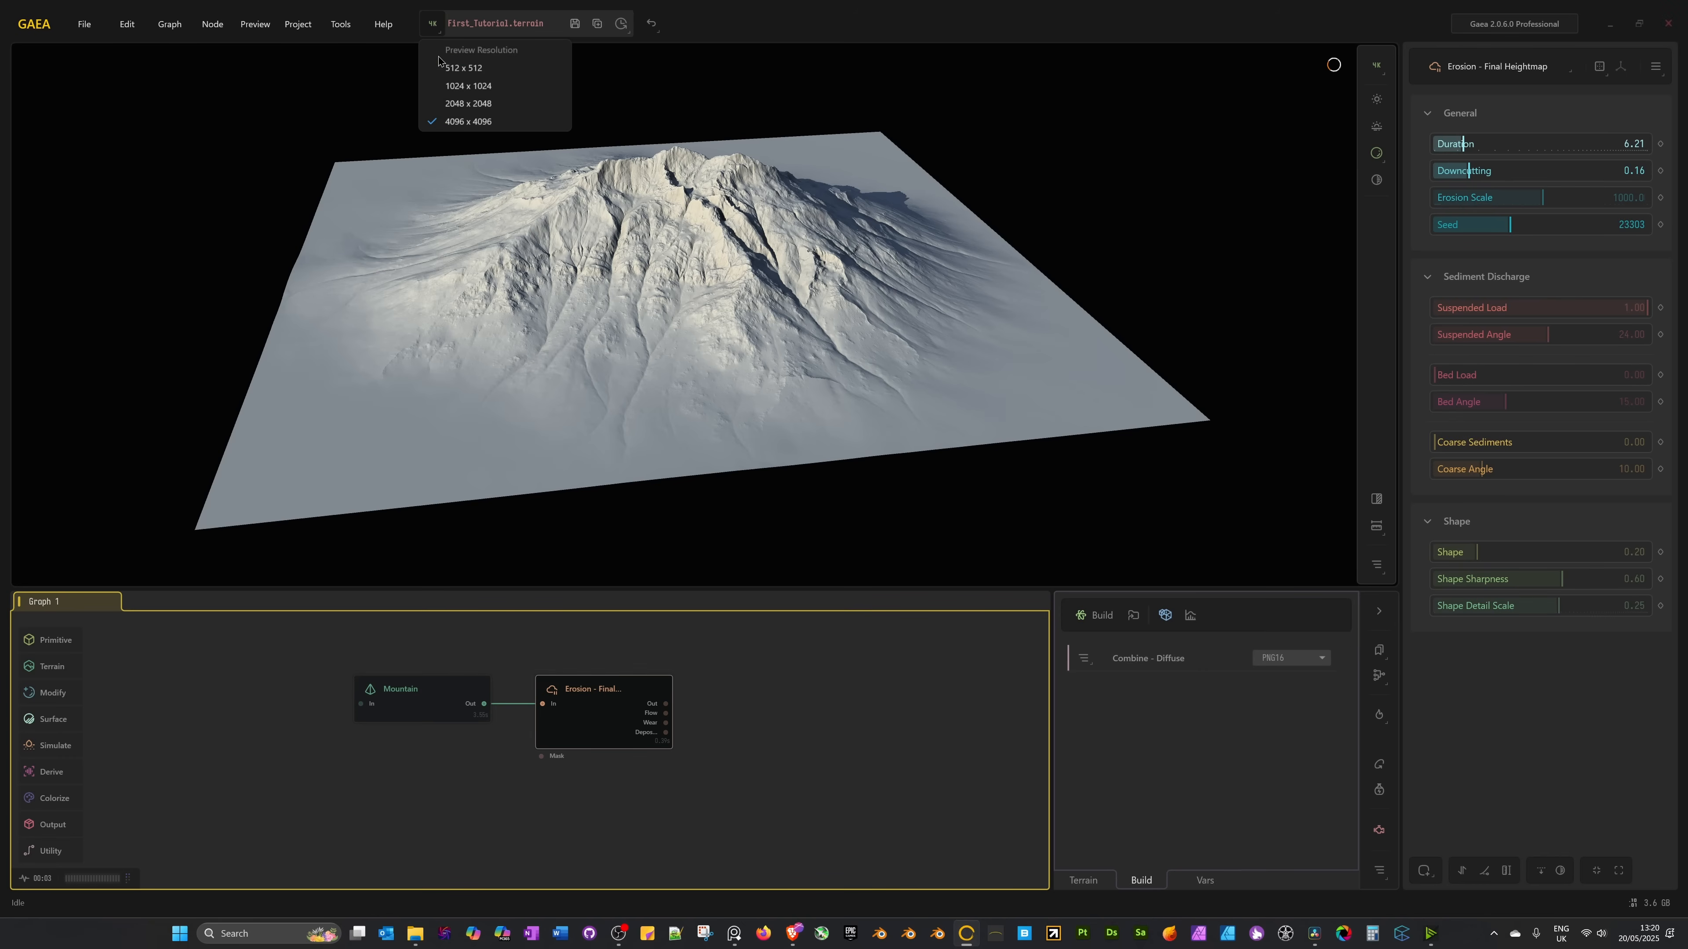
left_click(453, 106)
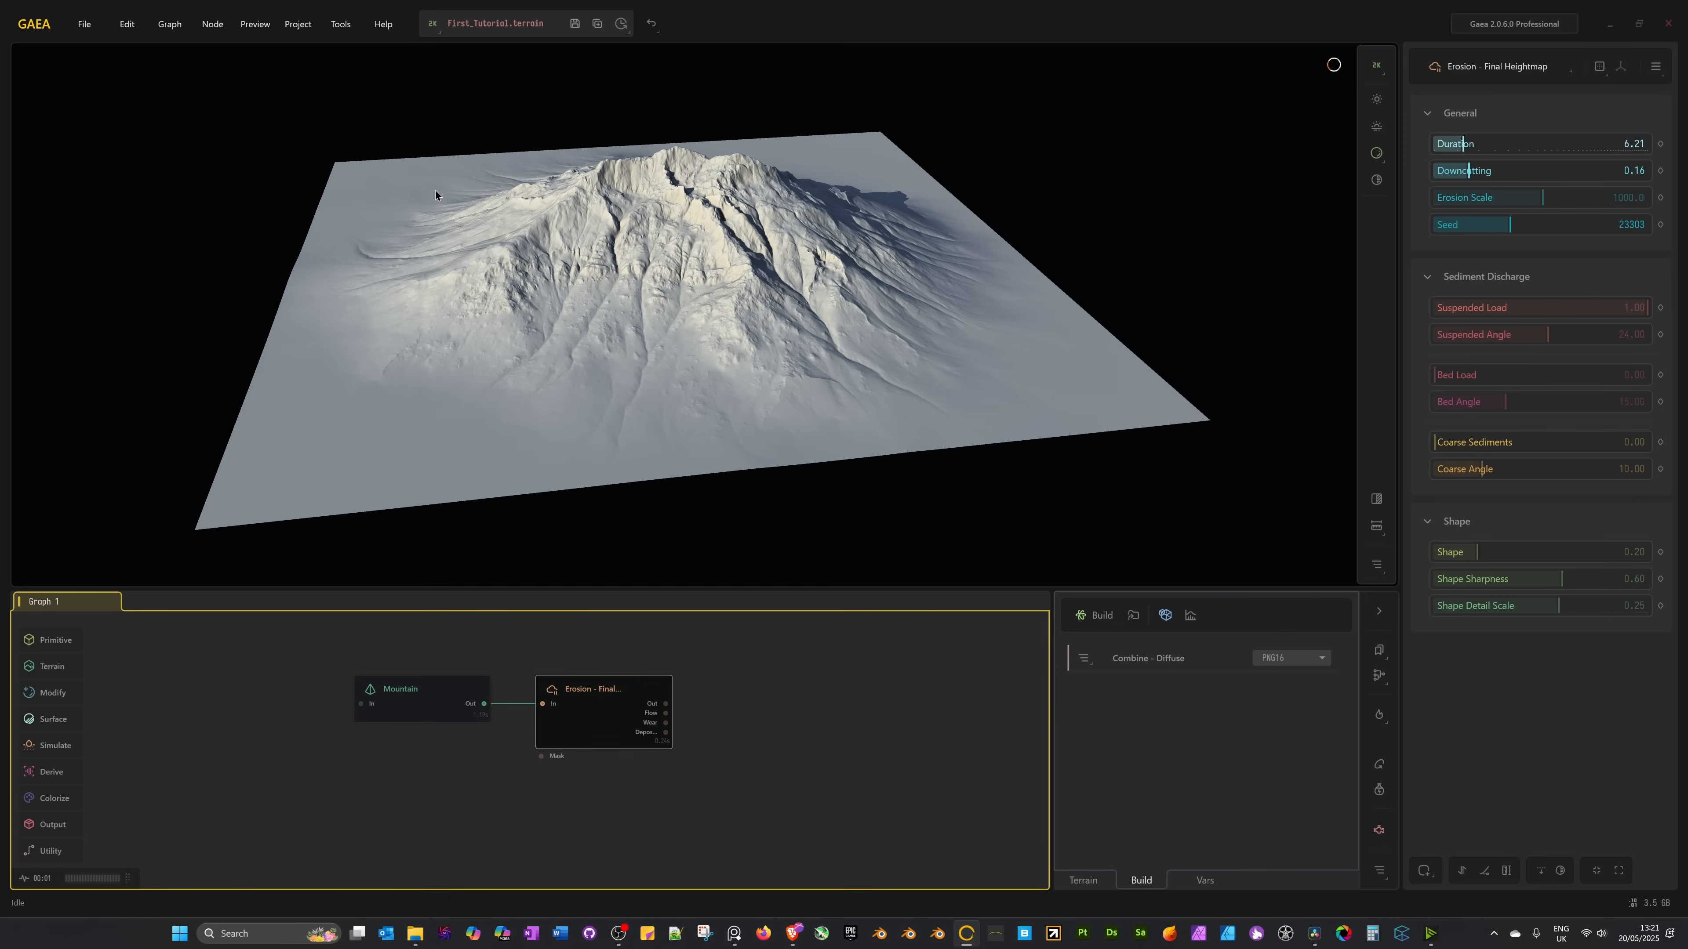
left_click(426, 29)
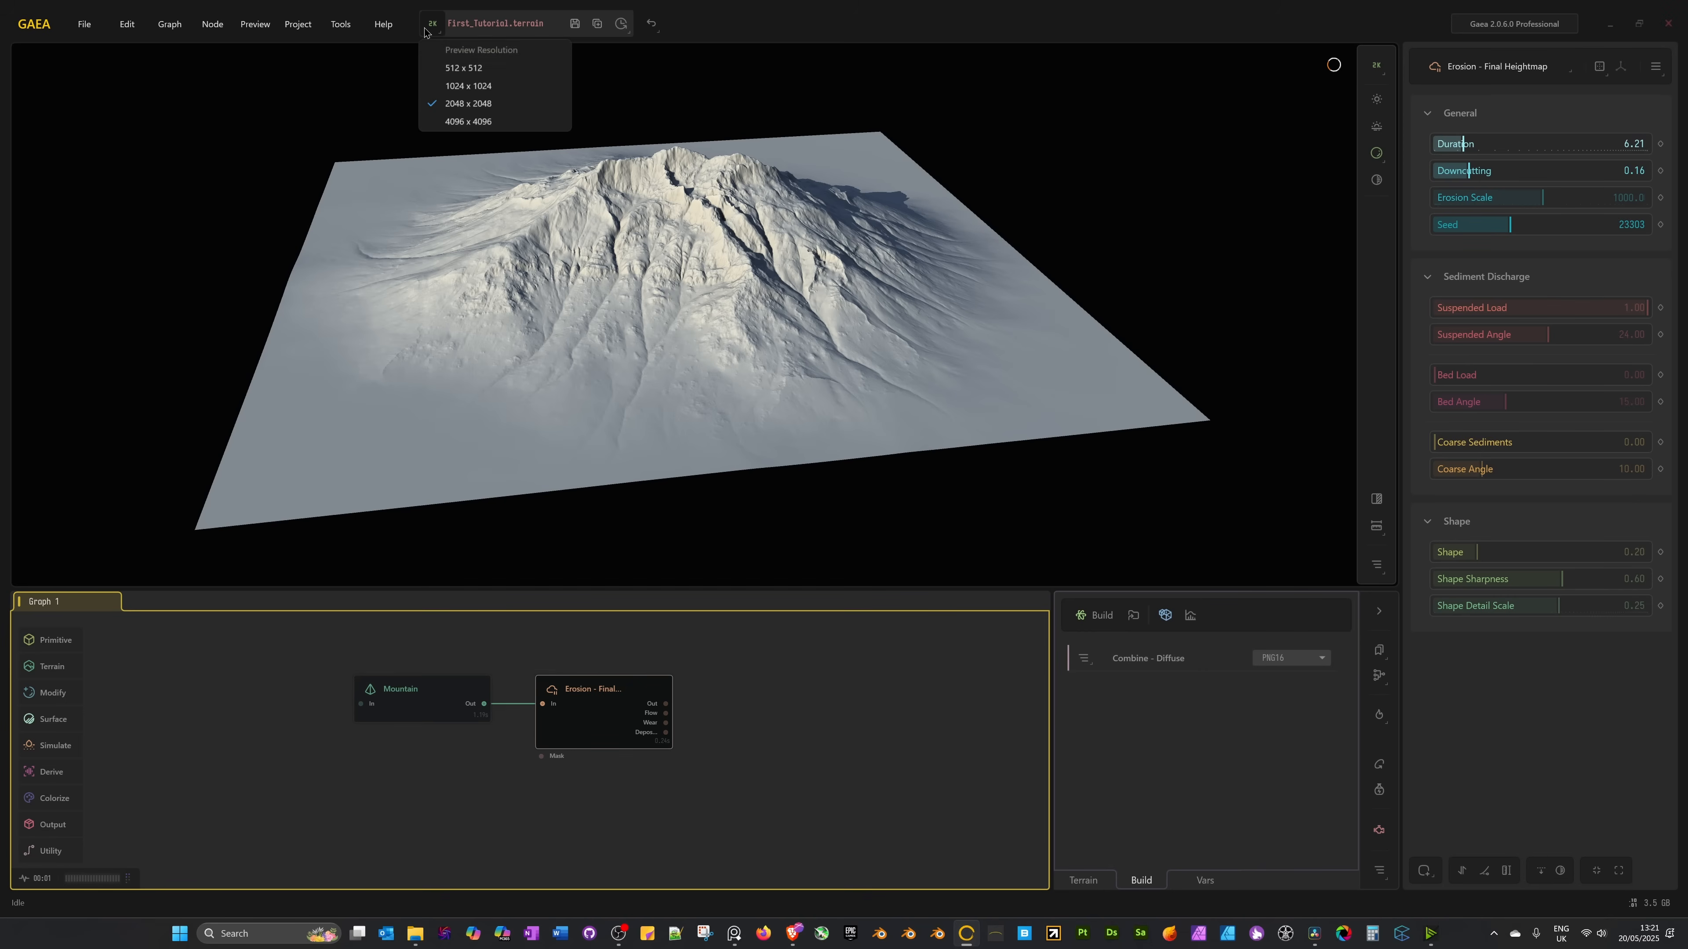
left_click(467, 122)
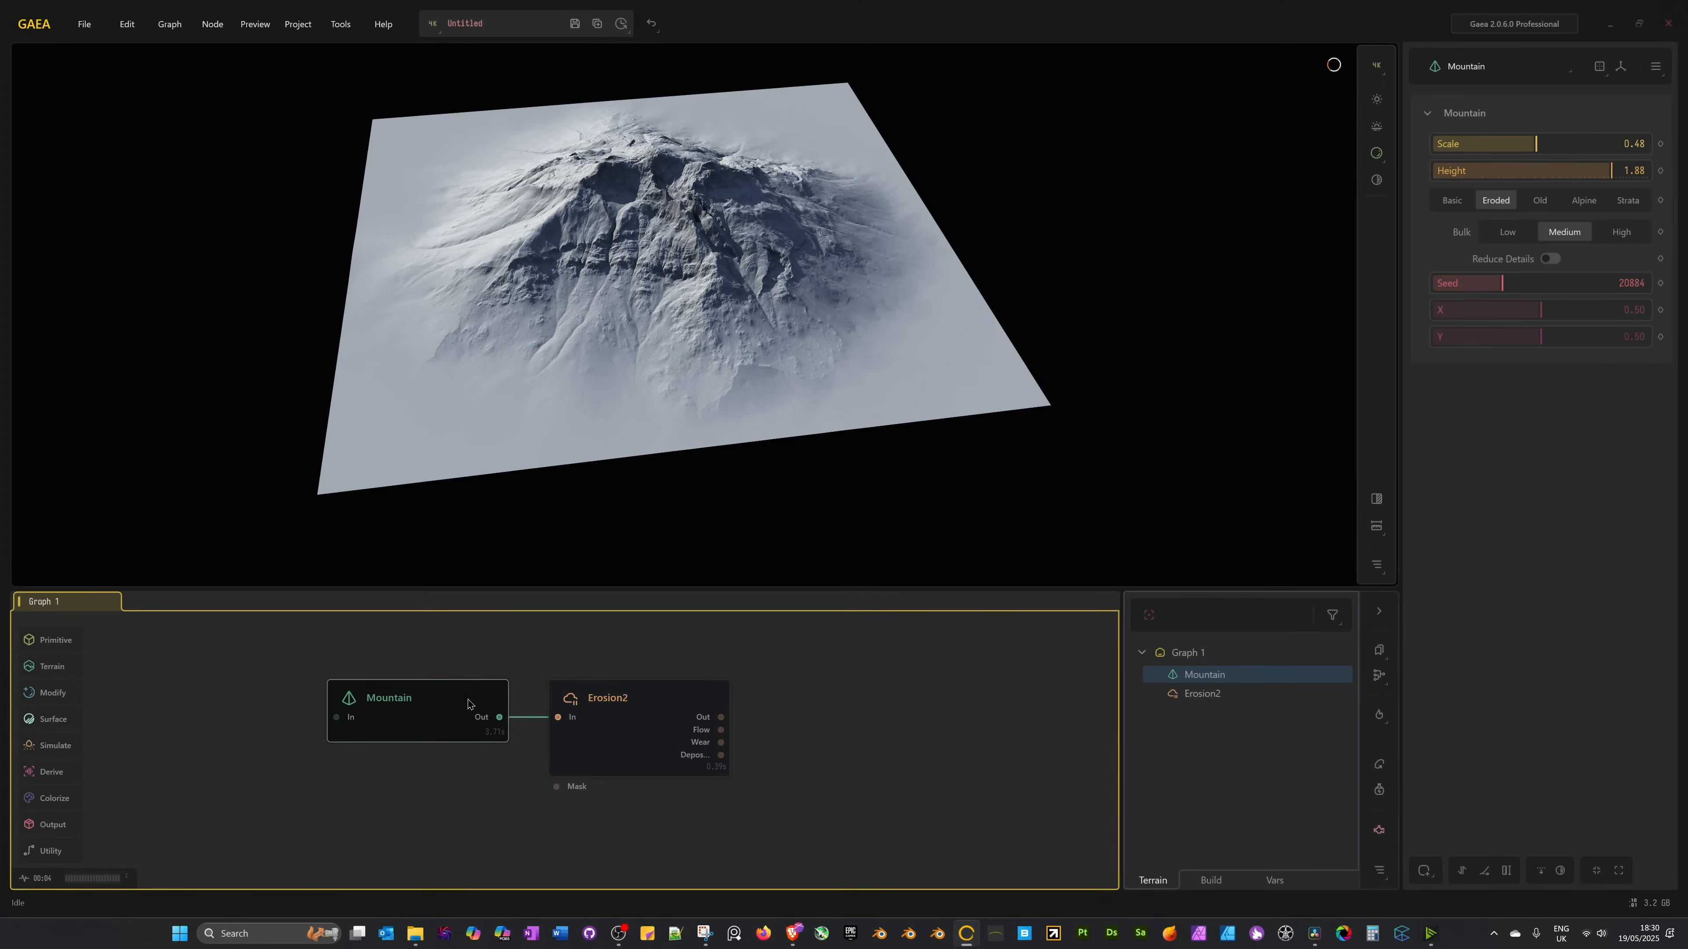
Enable and adjust the Shaper, then turn on Invert to see the mountain become a crater.
left_click(1483, 871)
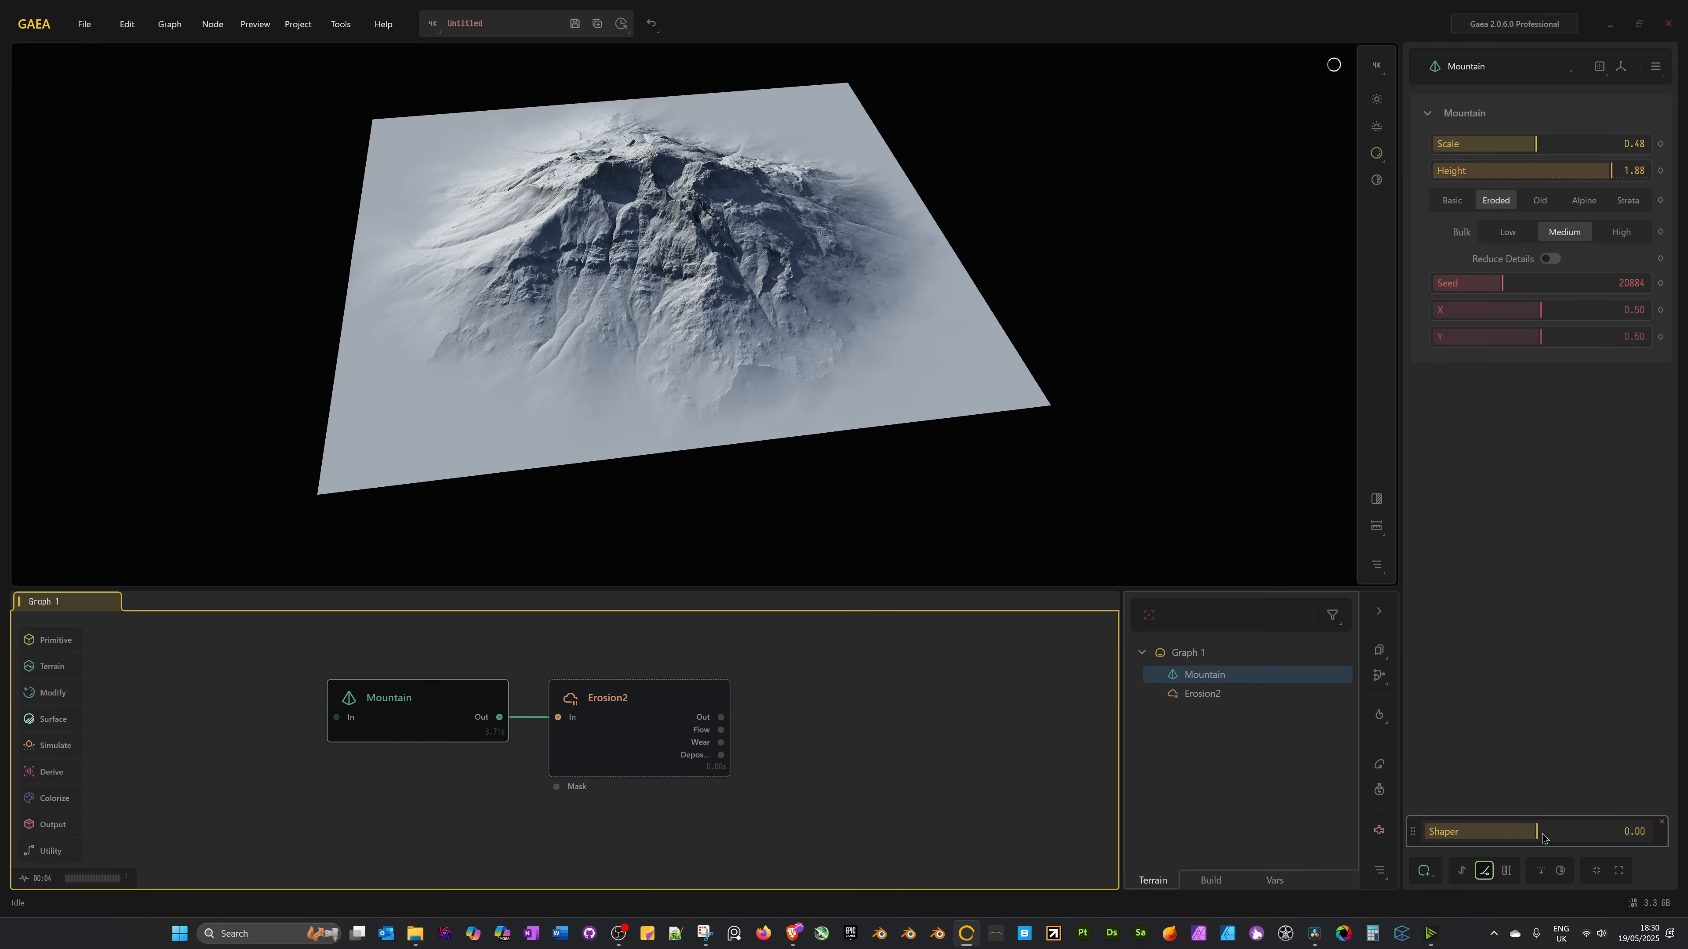
left_click_drag(1541, 835, 1485, 835)
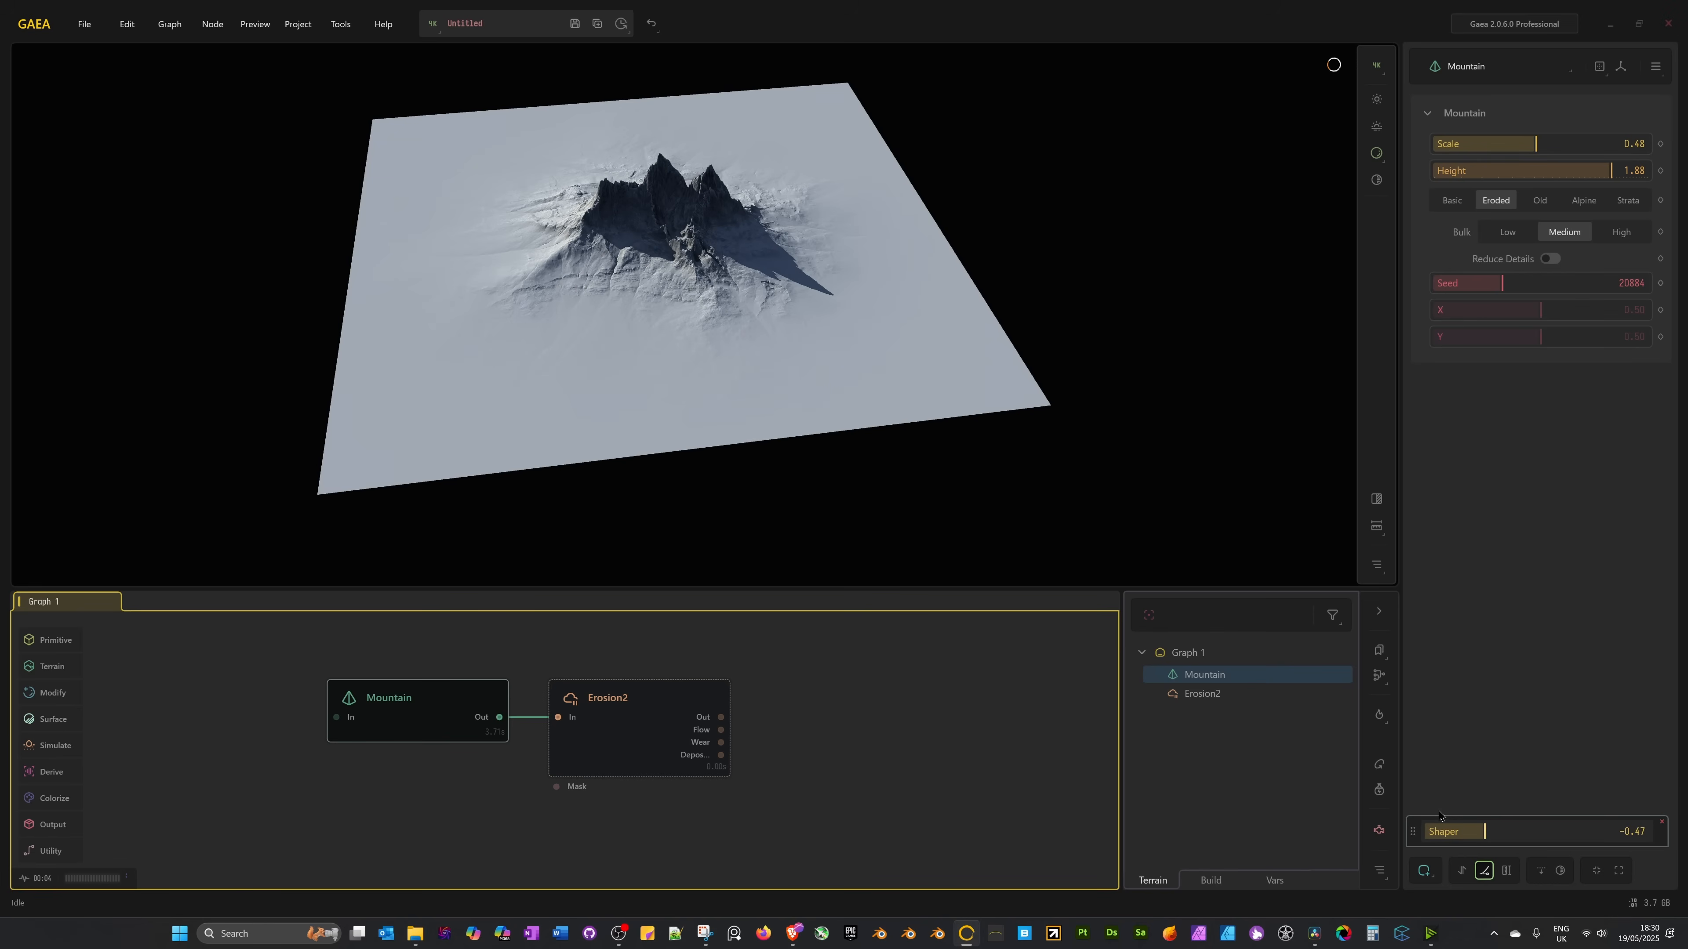
scroll(648, 295, "up", 5)
mouse_move(648, 295)
left_mouse_down()
mouse_move(675, 292)
mouse_move(691, 265)
mouse_move(639, 264)
mouse_move(624, 282)
mouse_move(683, 294)
mouse_move(672, 268)
mouse_move(669, 312)
mouse_move(647, 312)
left_mouse_up()
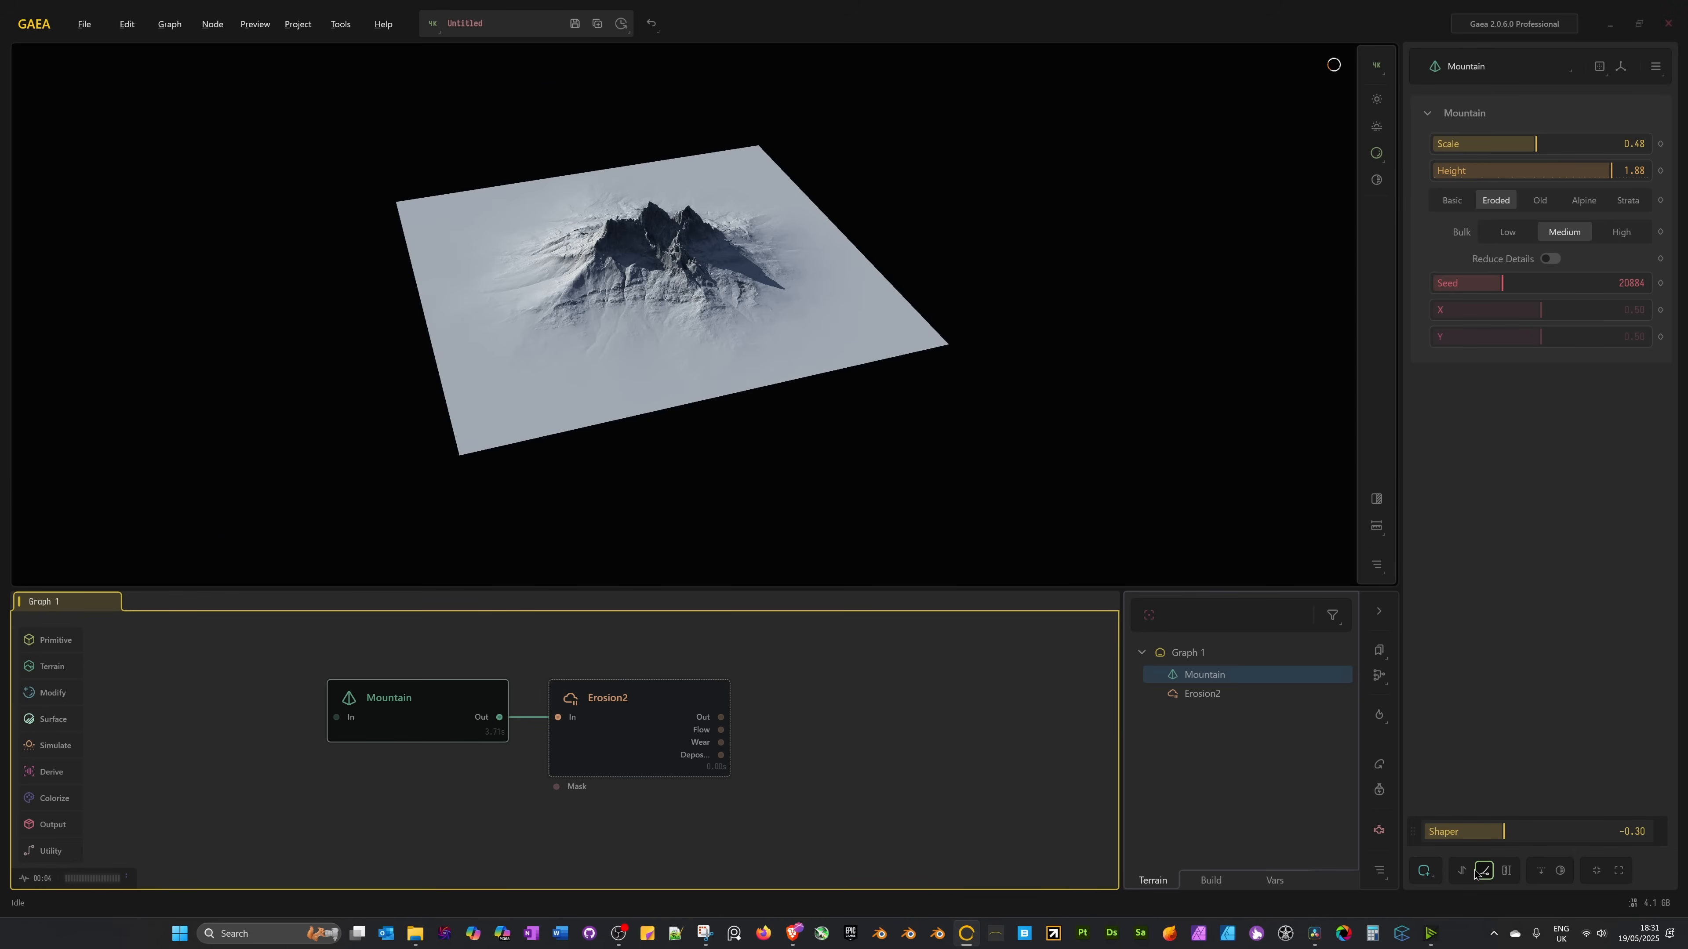
left_click(1558, 874)
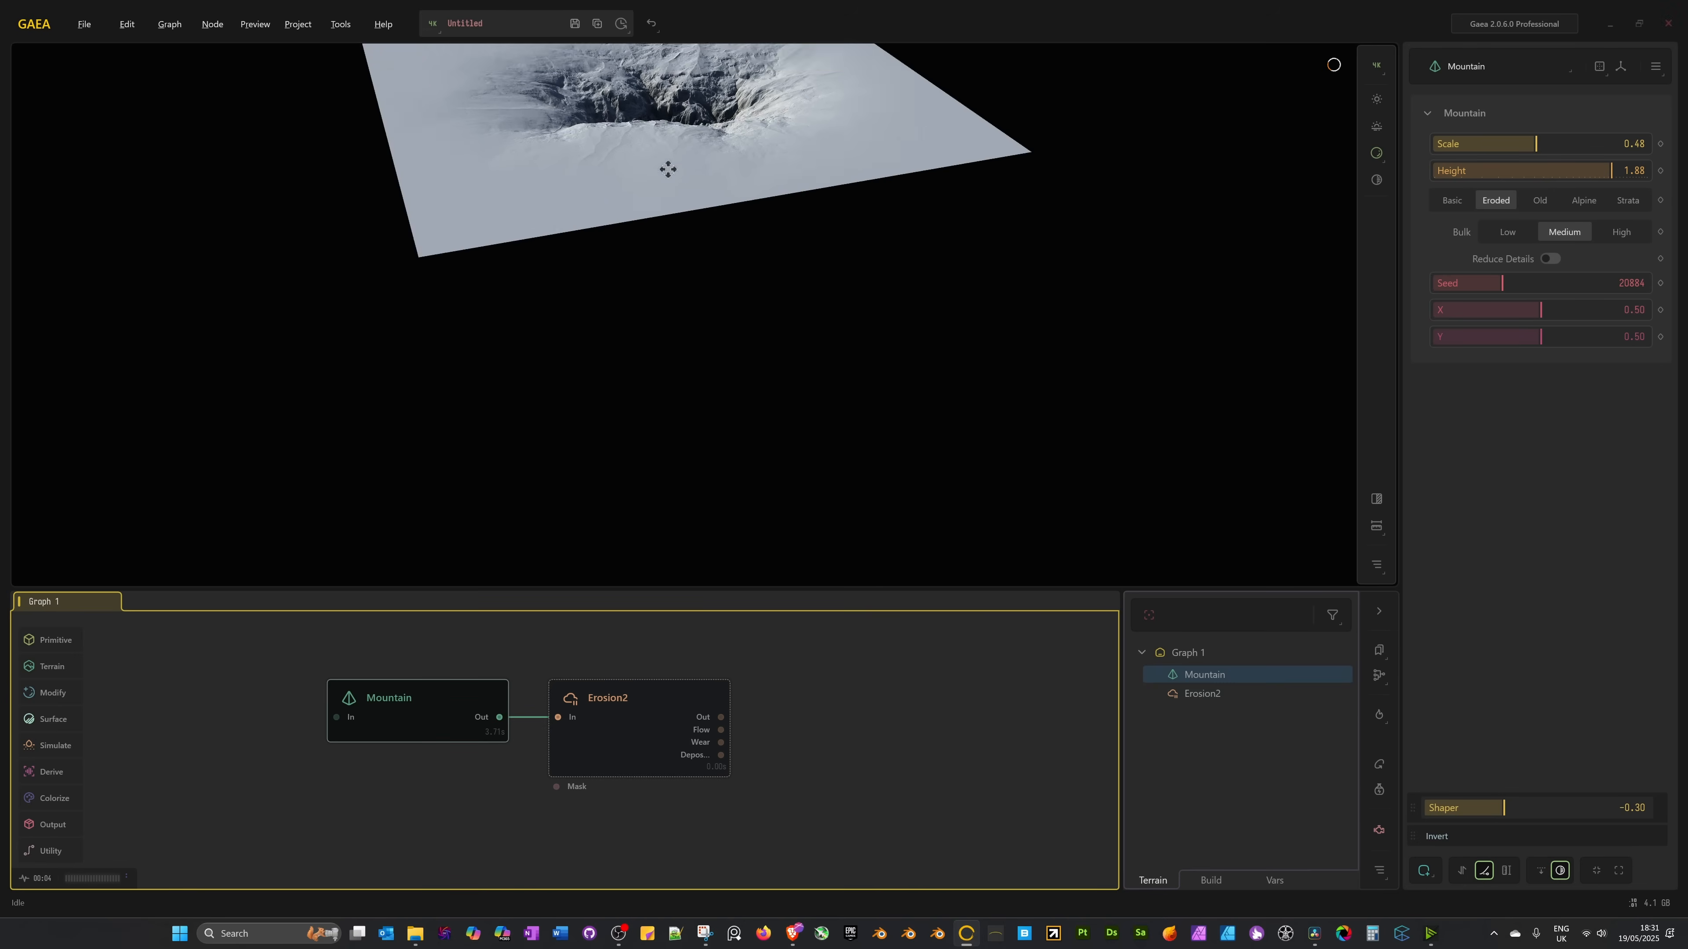
middle_click_drag(667, 168, 697, 356)
left_click_drag(762, 231, 651, 447)
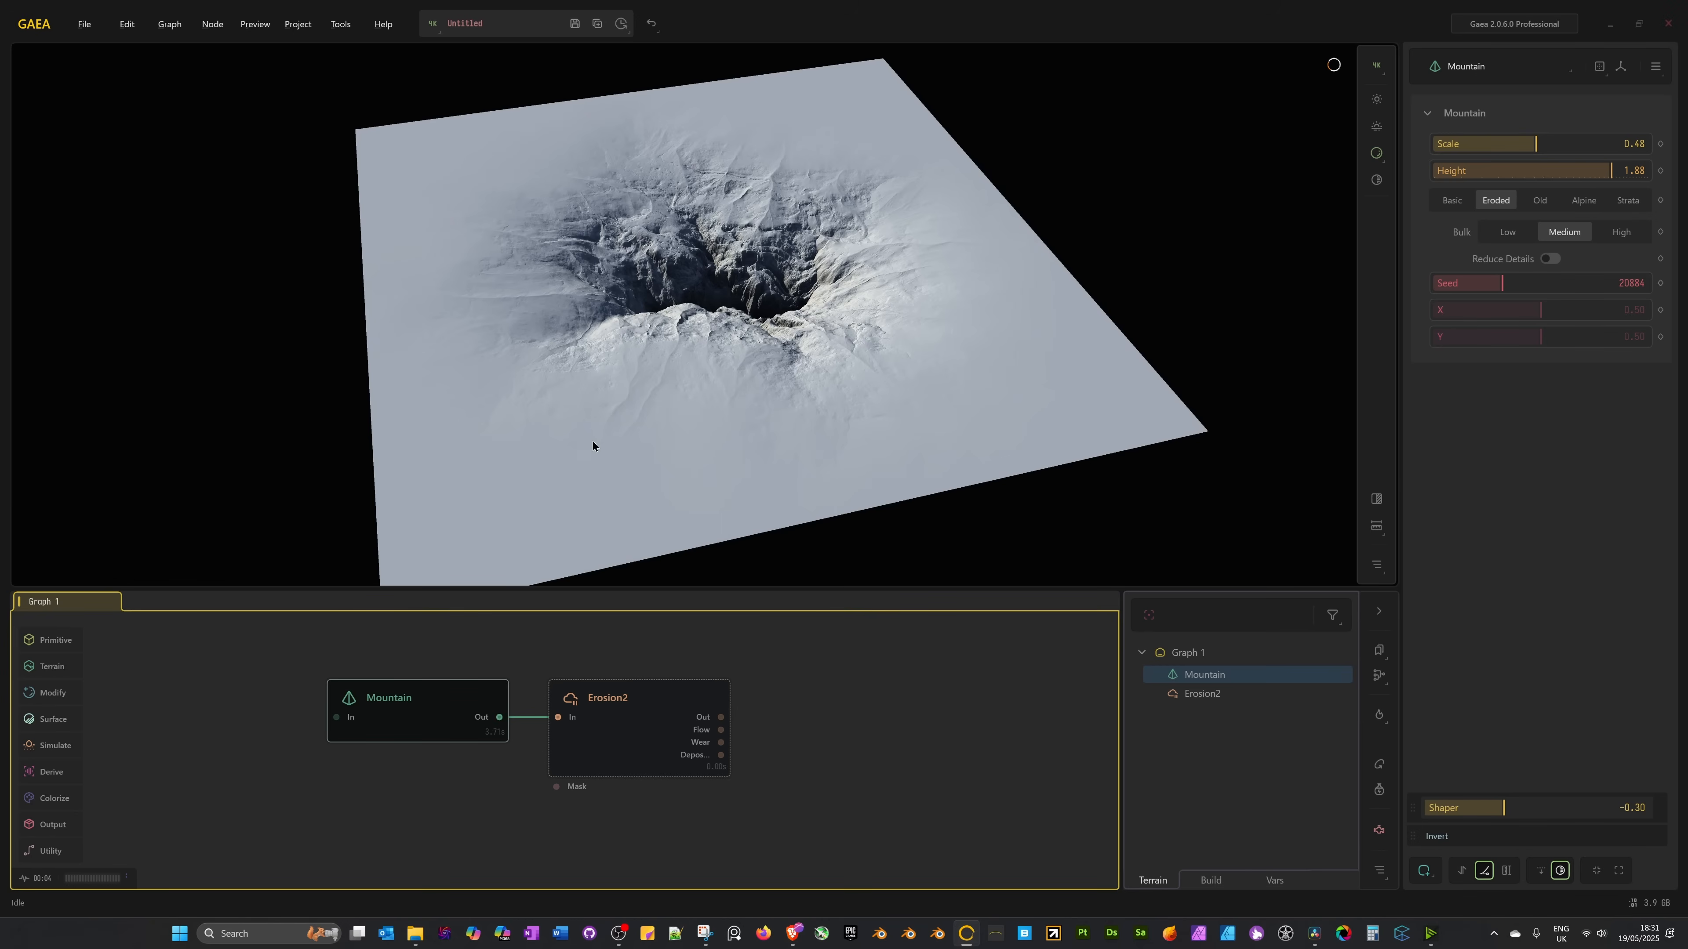
scroll(623, 376, "up", 4)
middle_click_drag(623, 376, 701, 480)
left_click_drag(797, 459, 849, 479)
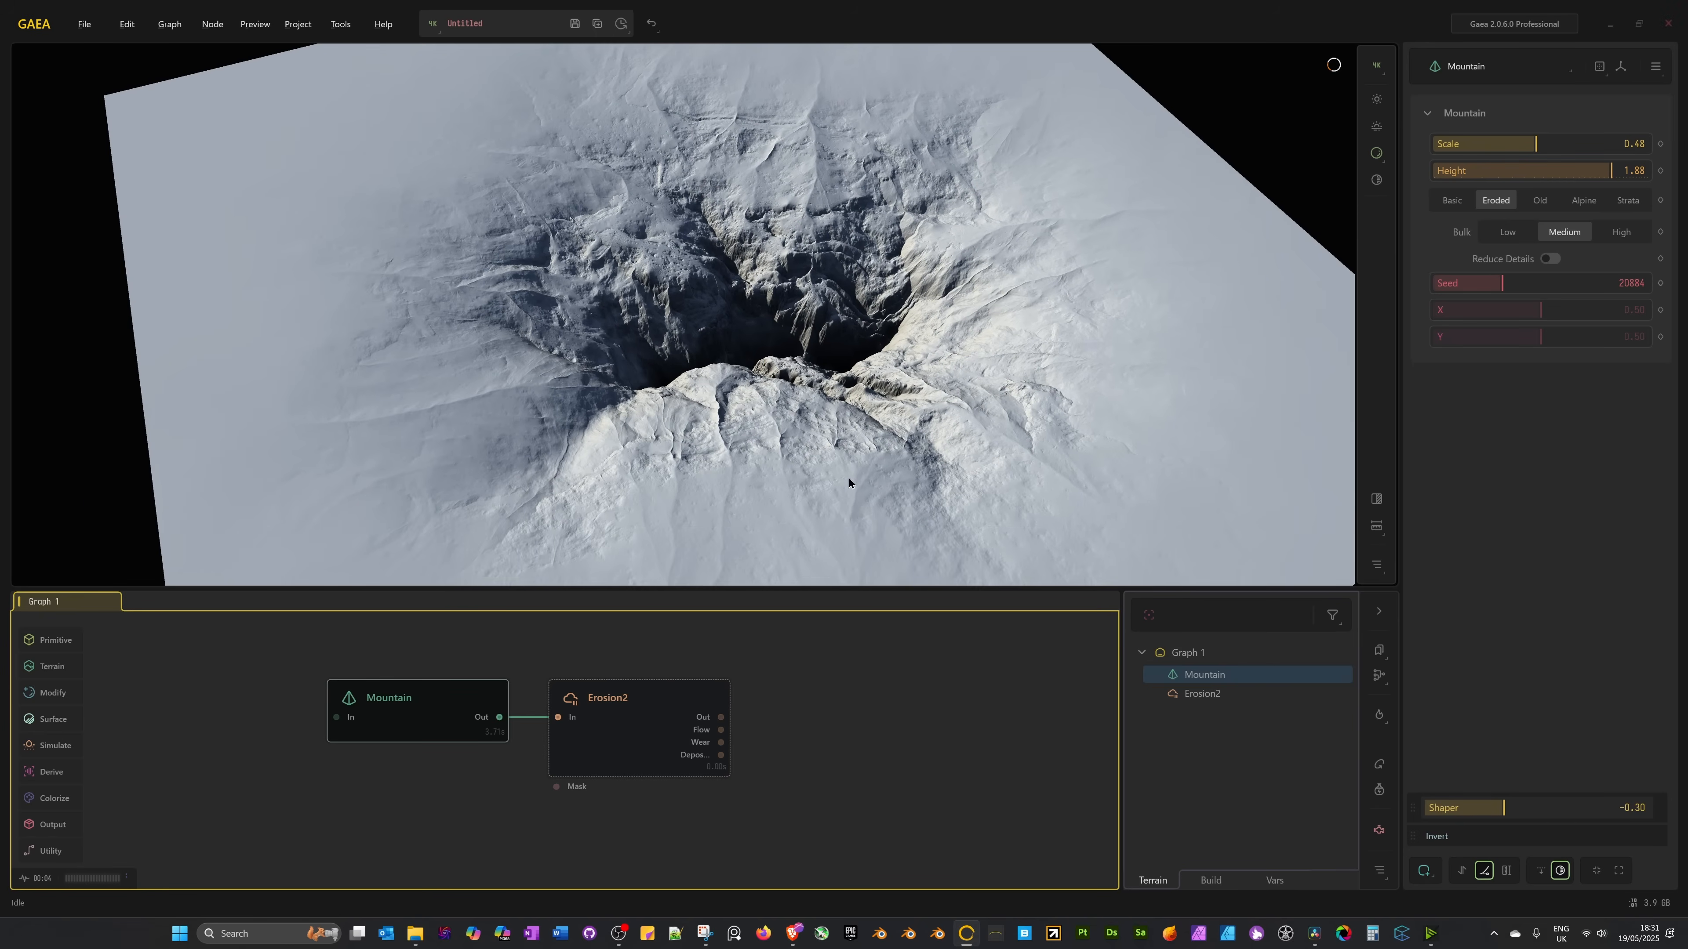
scroll(780, 415, "down", 5)
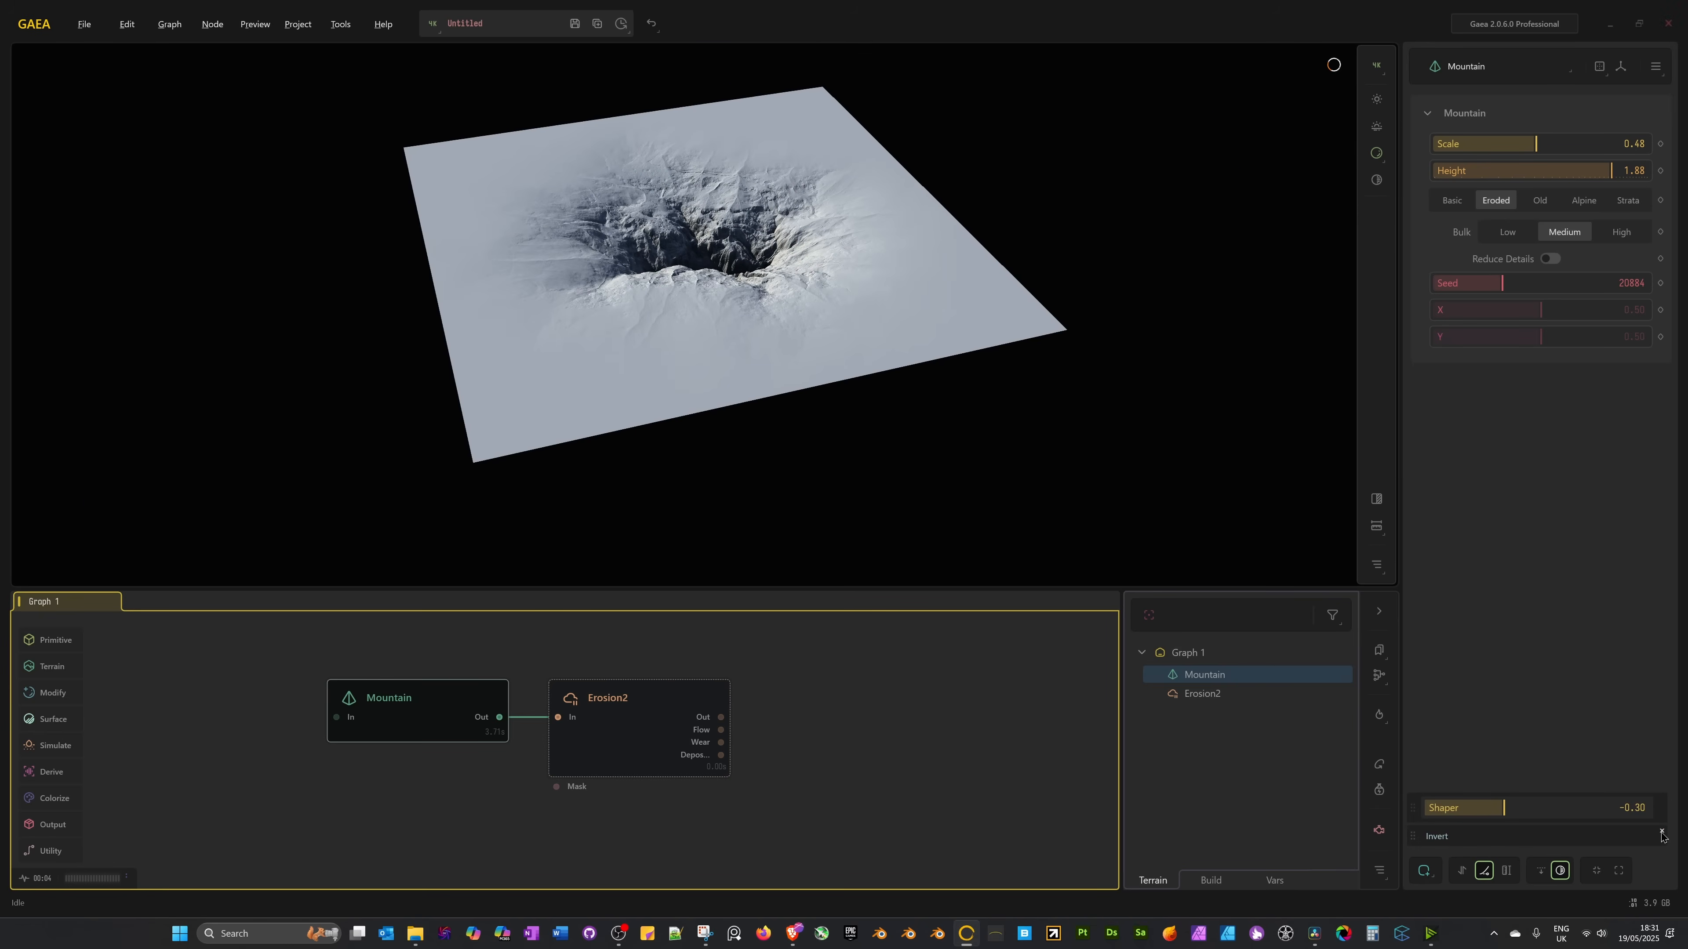
Remove the Invert and Shaper modifiers, confirming each deletion, and reframe the restored mountain.
left_click(1662, 832)
left_click(862, 519)
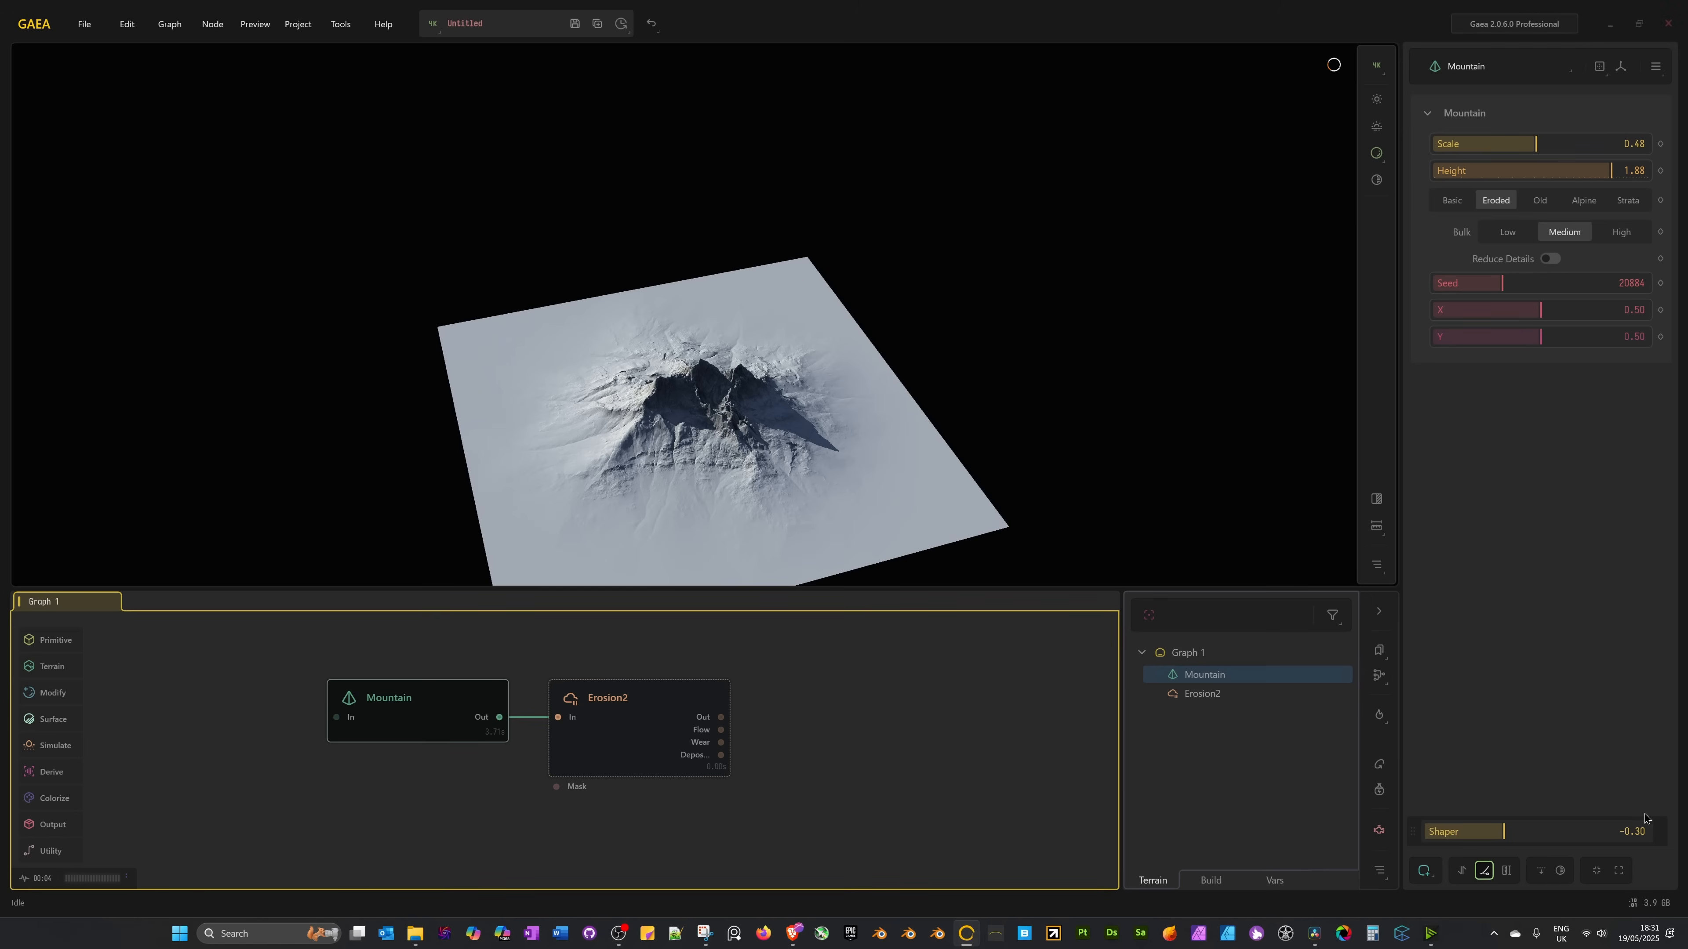
left_click(1662, 824)
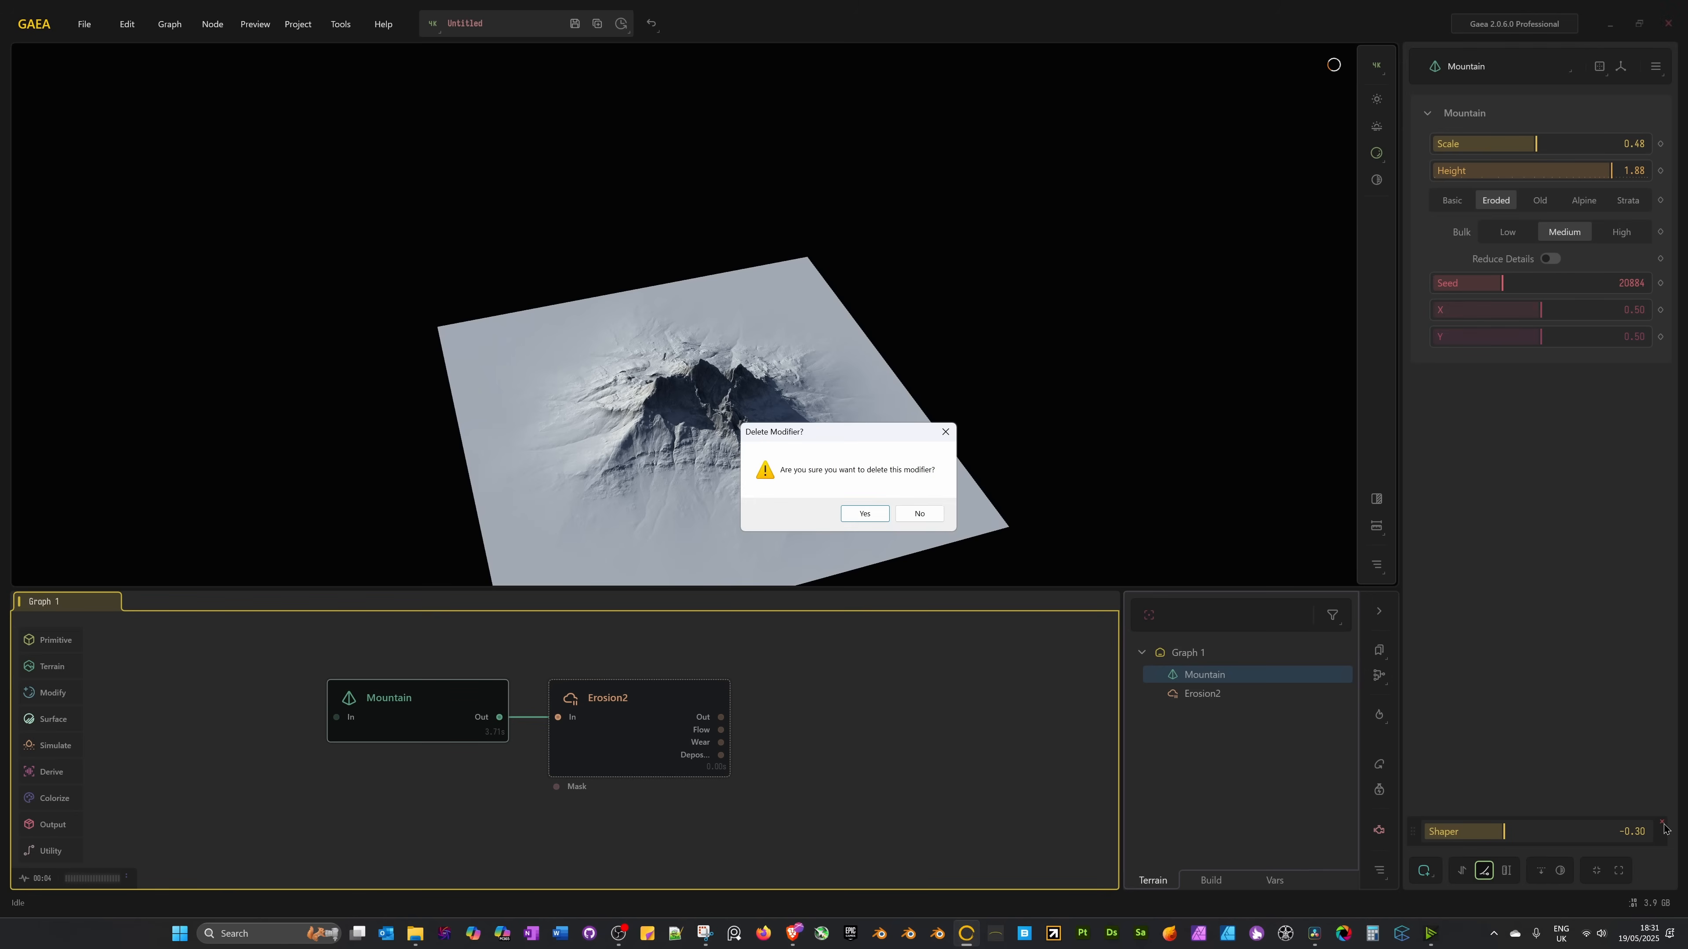
left_click(866, 514)
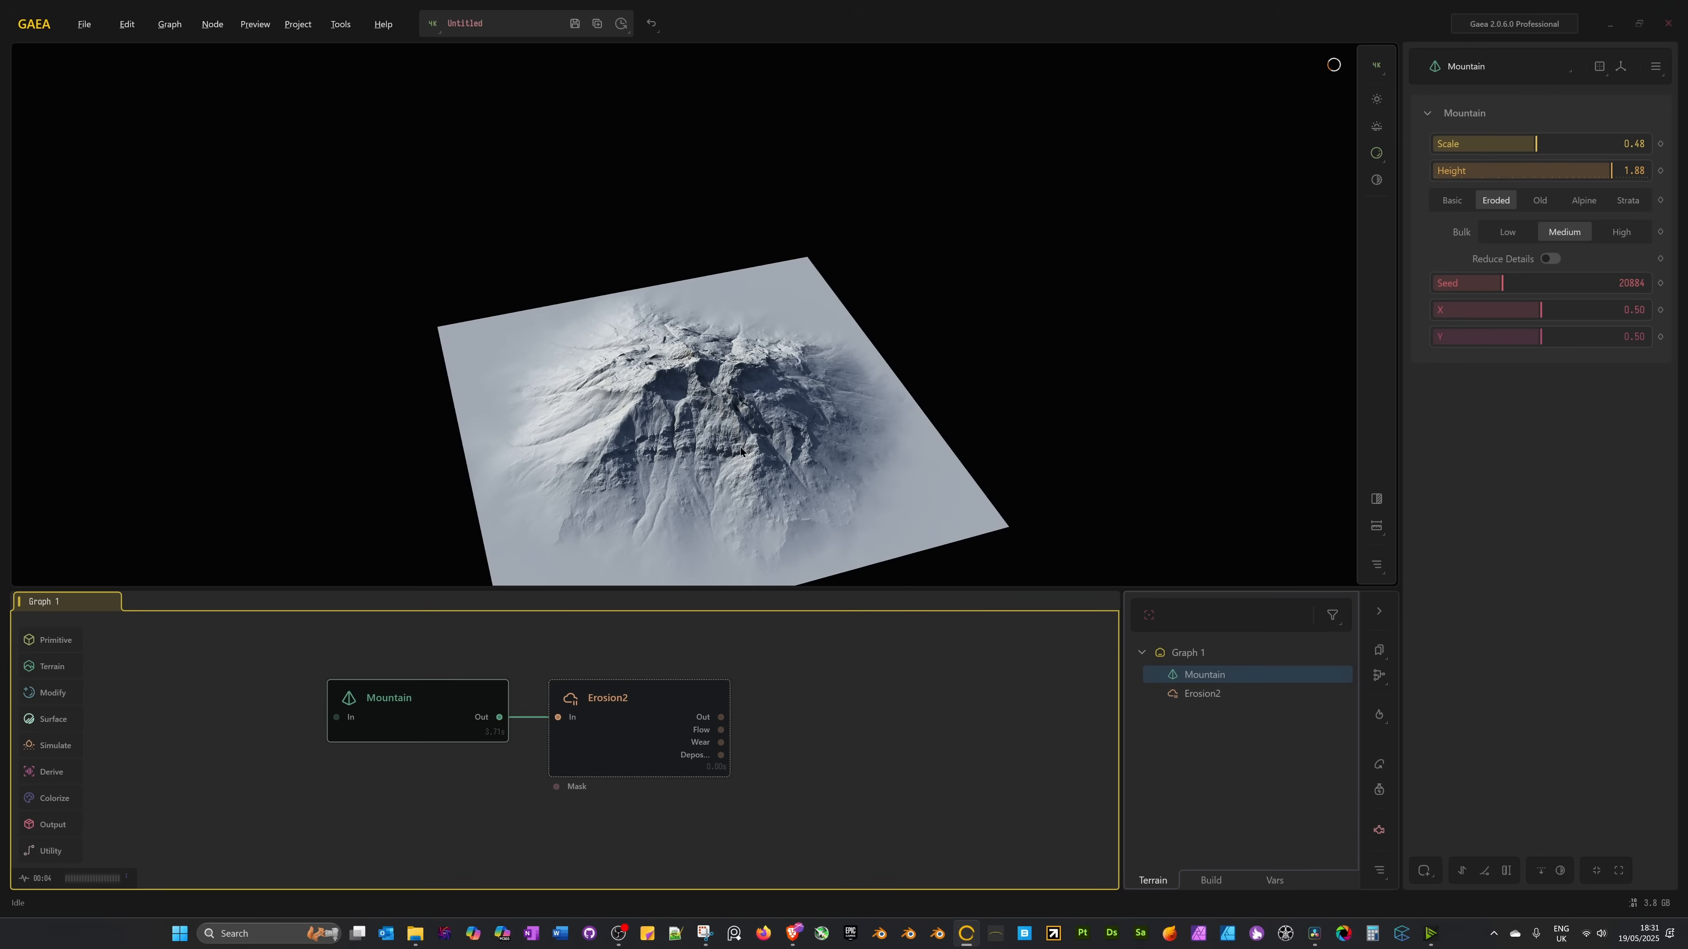
middle_click_drag(741, 447, 721, 389)
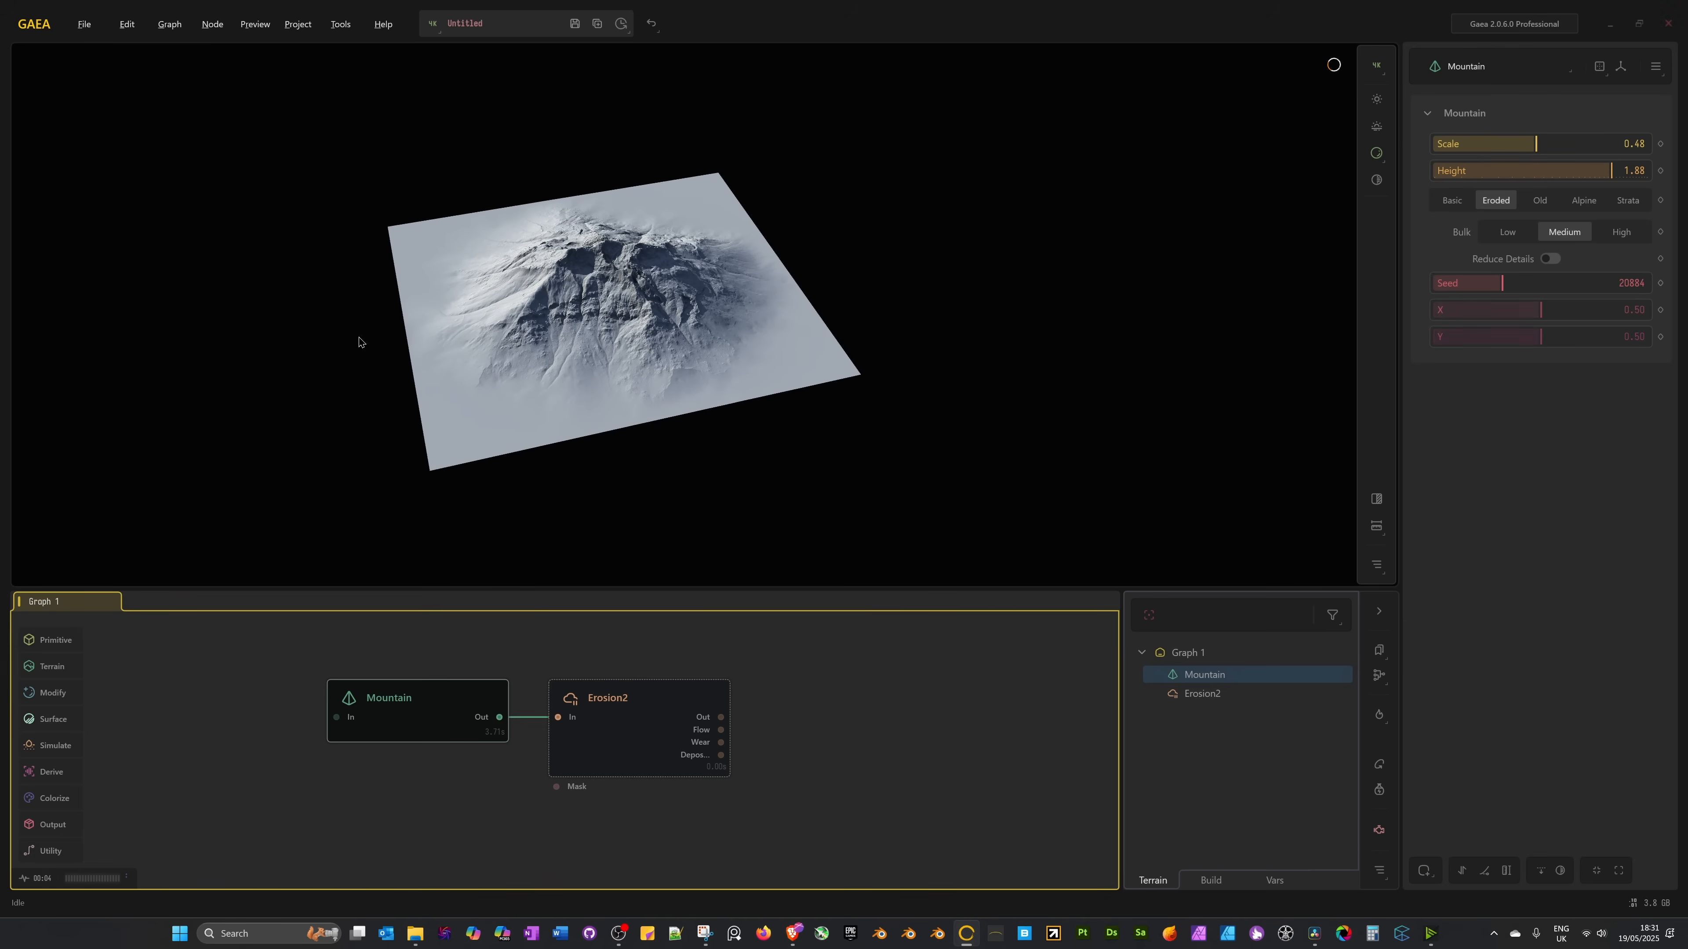
left_click_drag(359, 342, 602, 344)
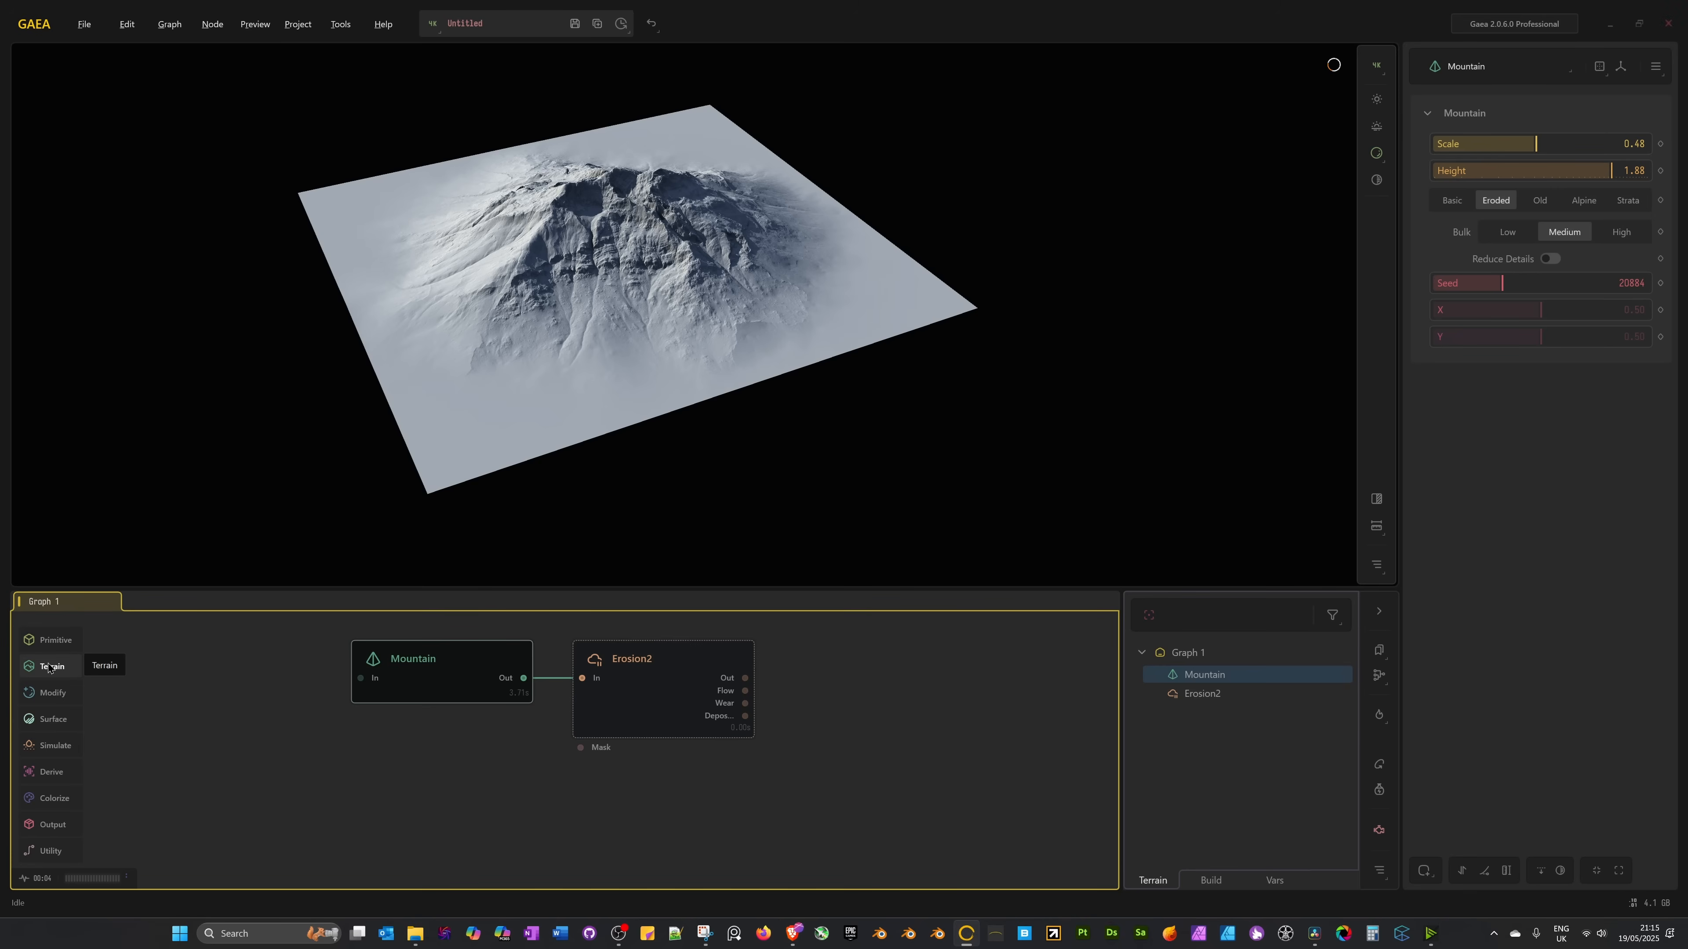
Browse the Modify and Surface node categories in the toolbox.
left_click(53, 693)
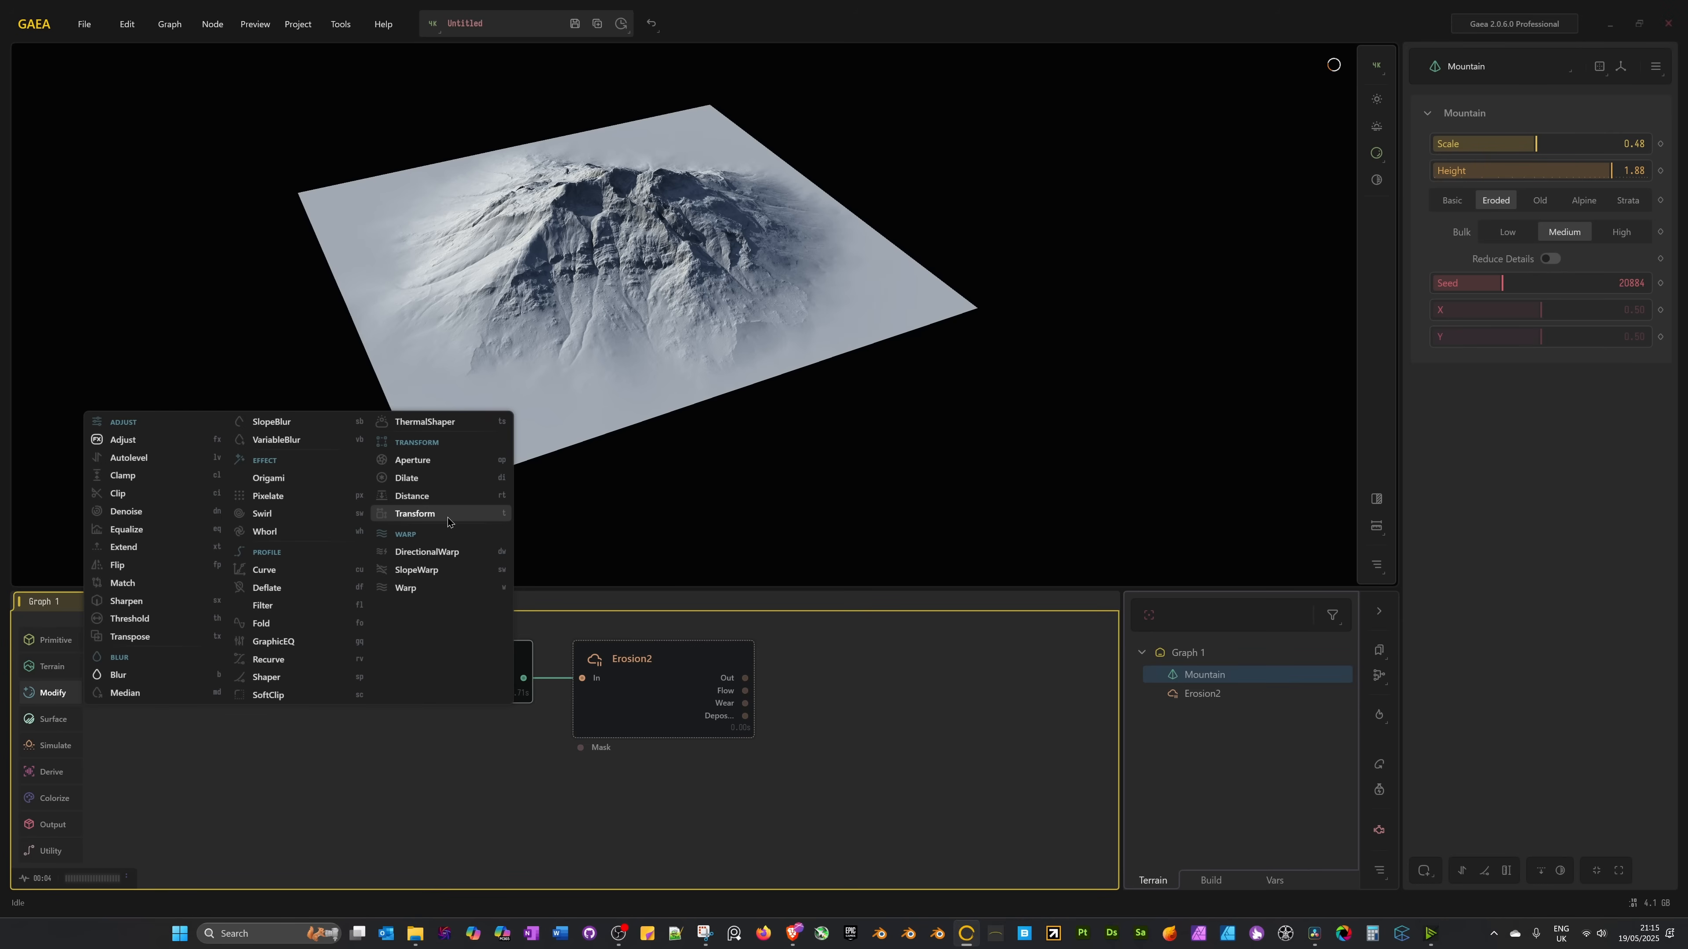
mouse_move(55, 725)
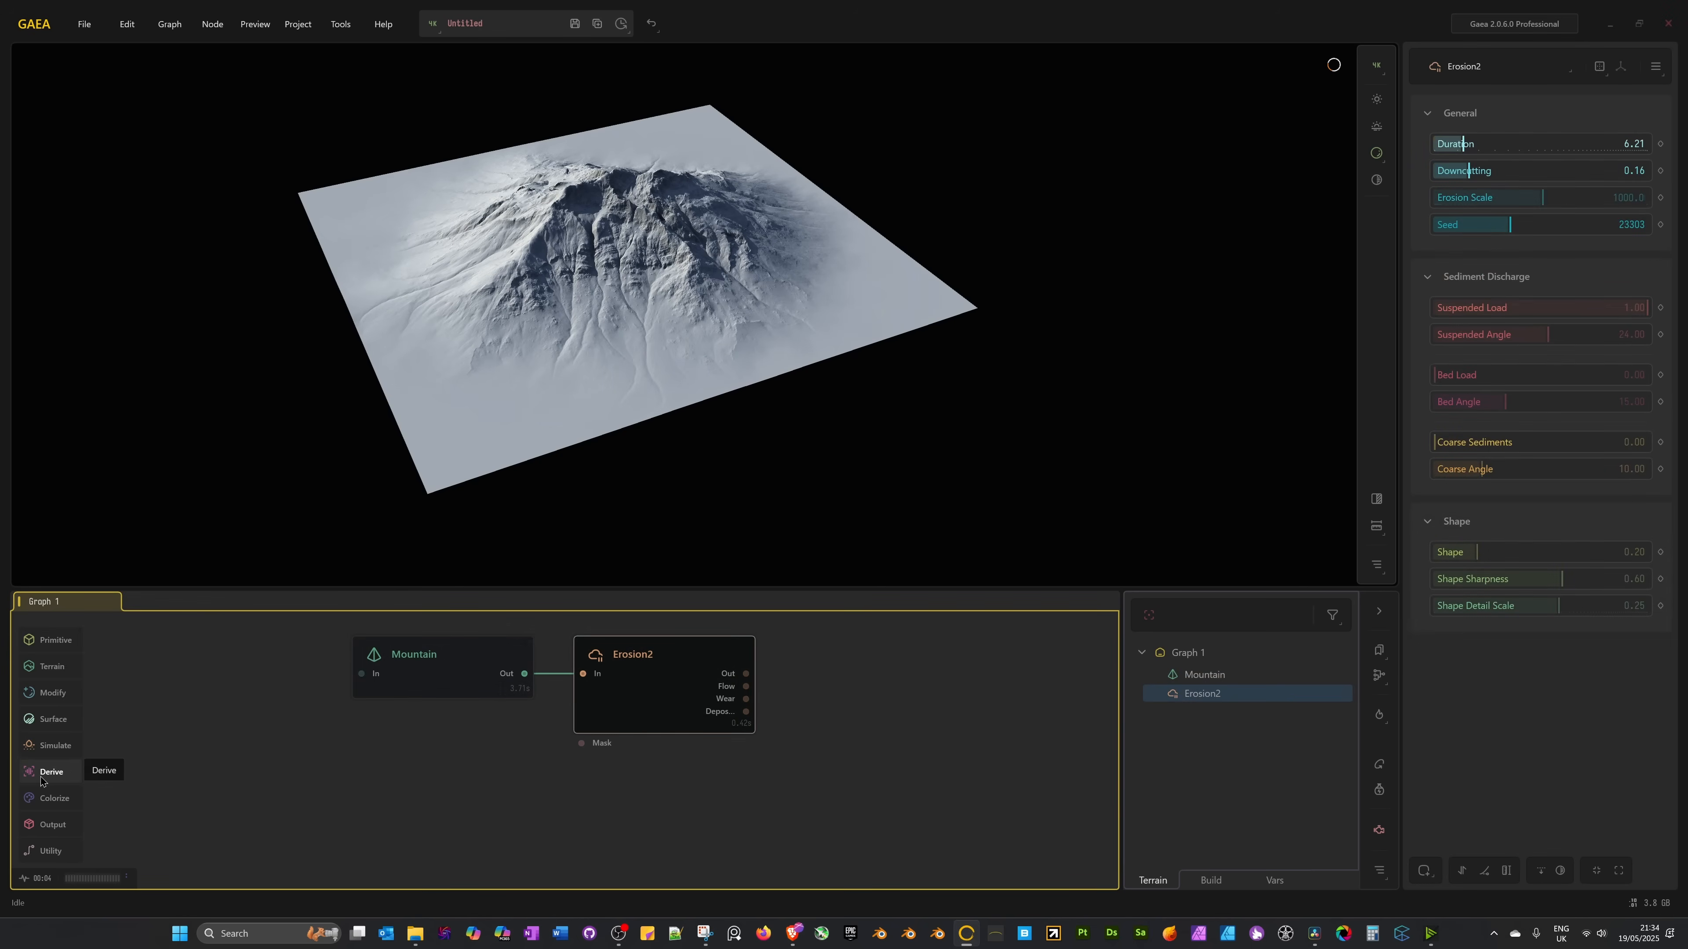
Look through the Derive, Colorize, Output and Utility toolbox flyouts.
mouse_move(41, 781)
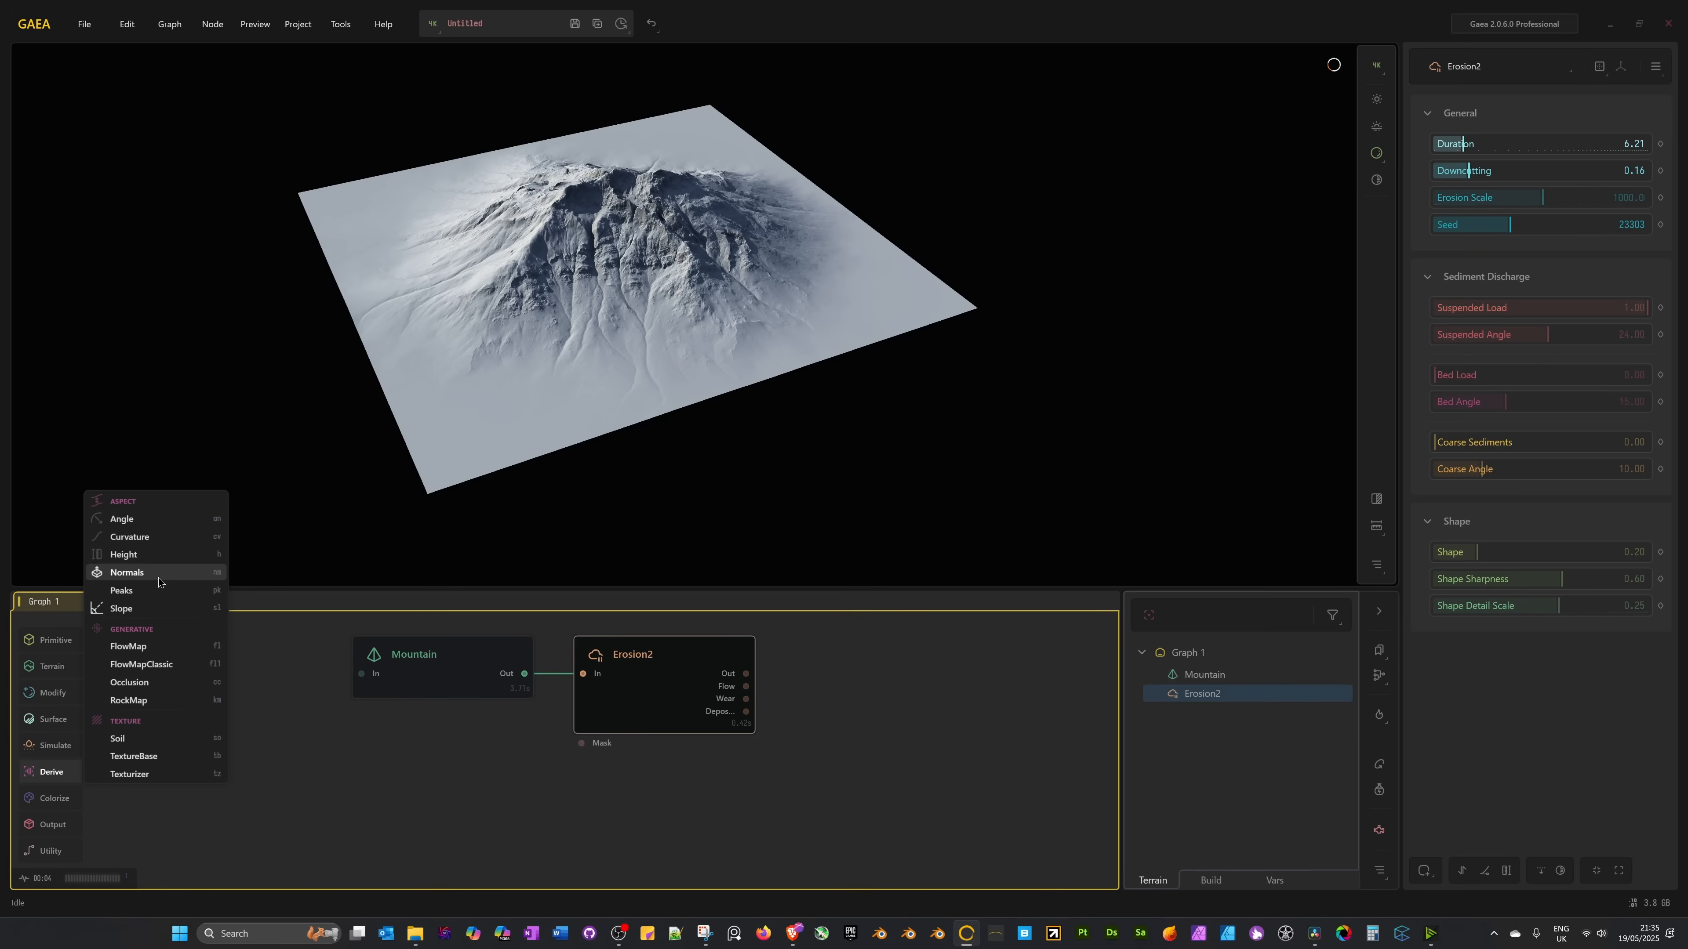
mouse_move(71, 806)
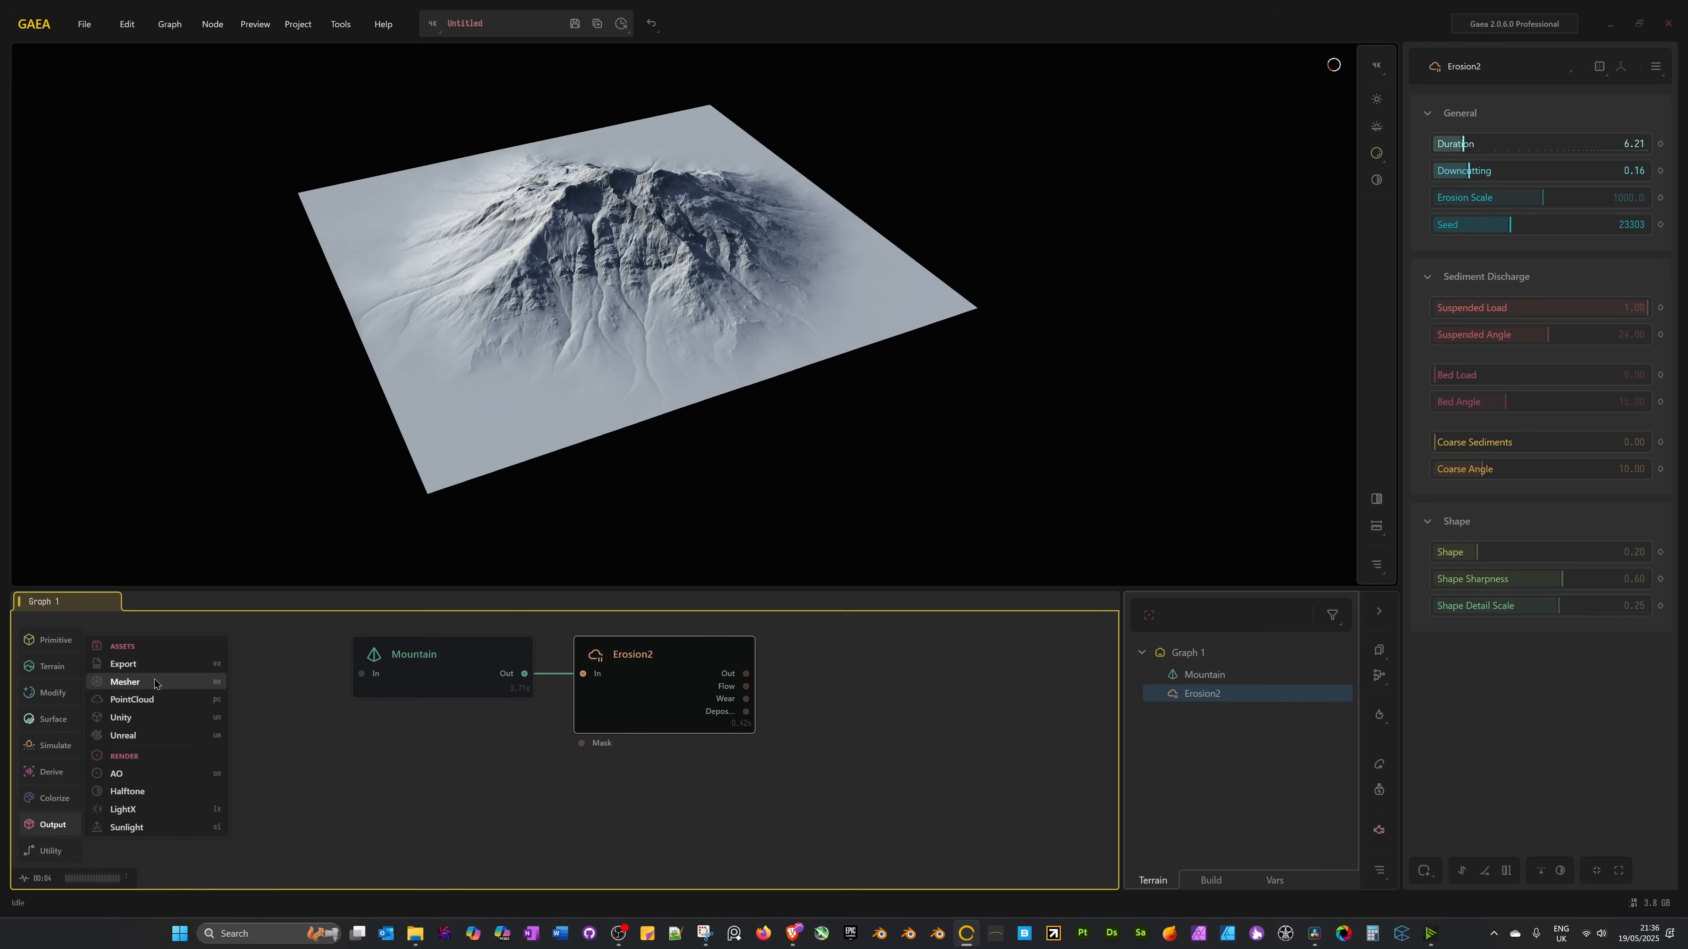
mouse_move(36, 852)
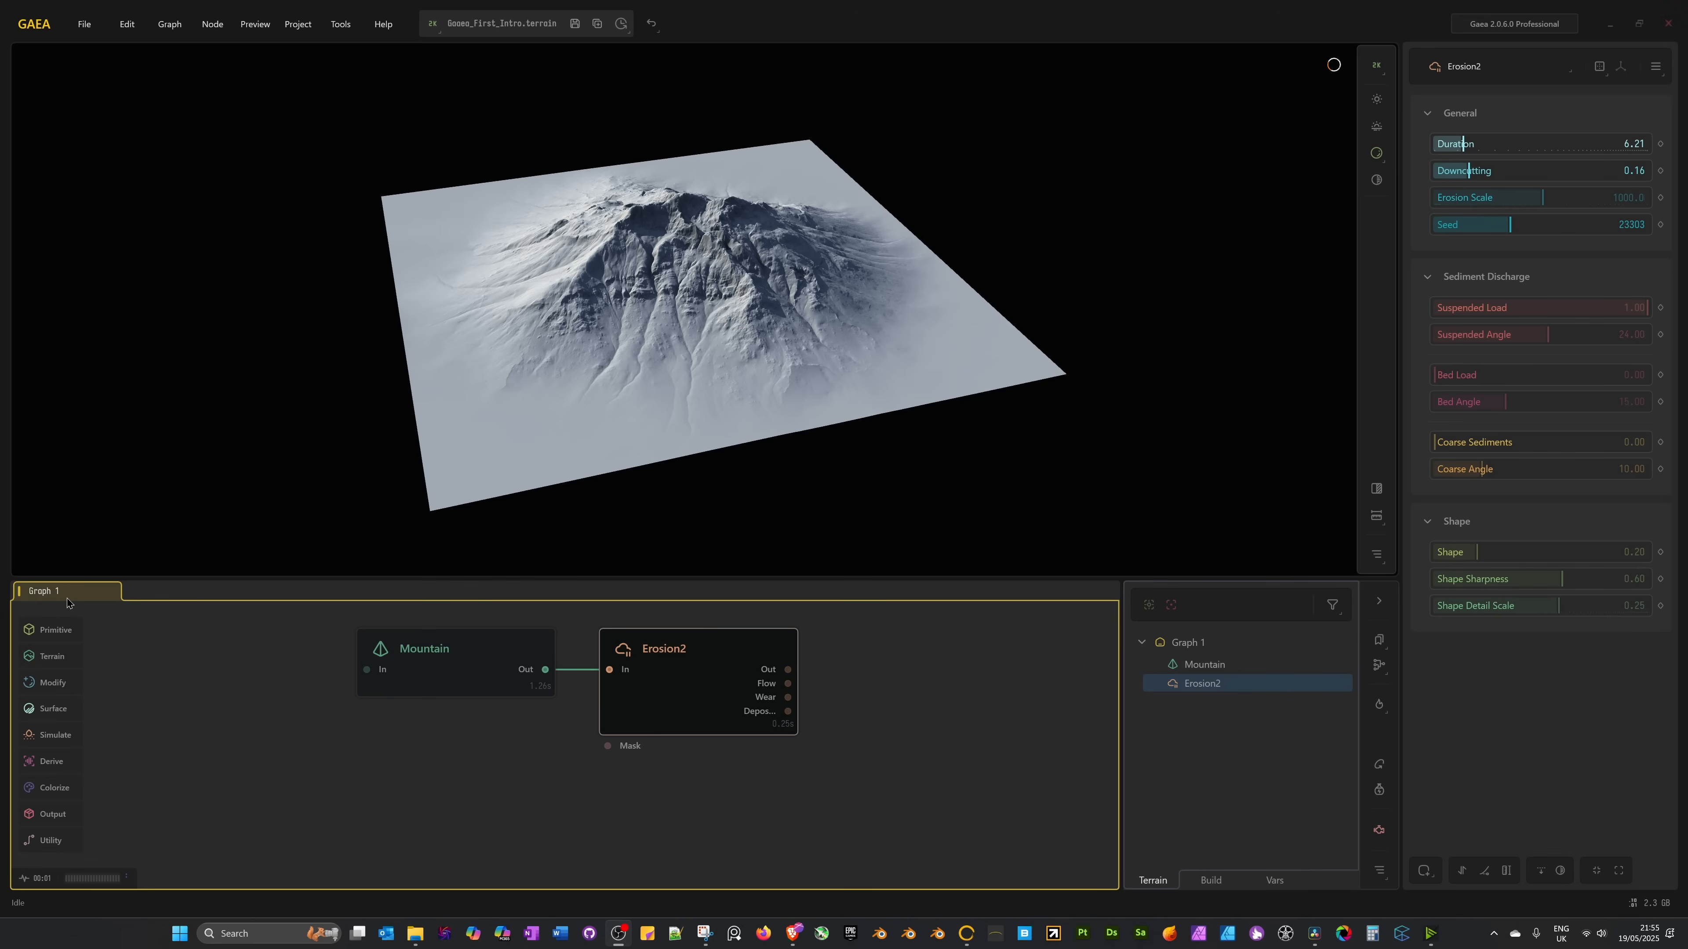
Create a new empty graph tab, Graph 2, from the tab bar's context menu.
right_click(155, 594)
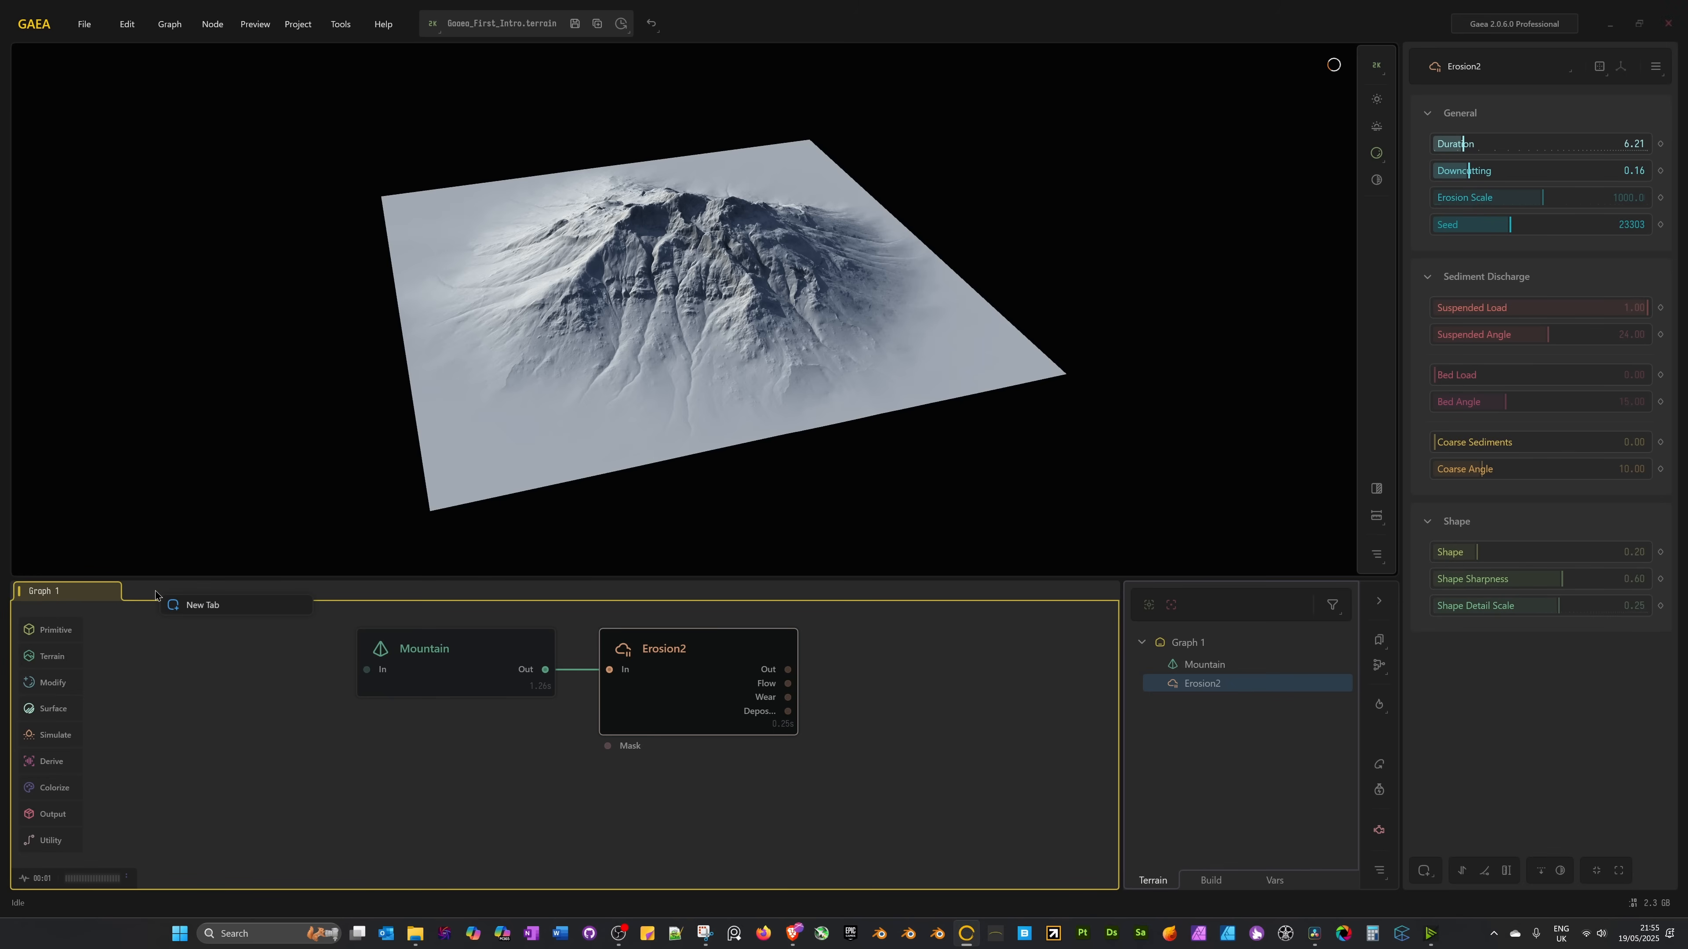
left_click(199, 605)
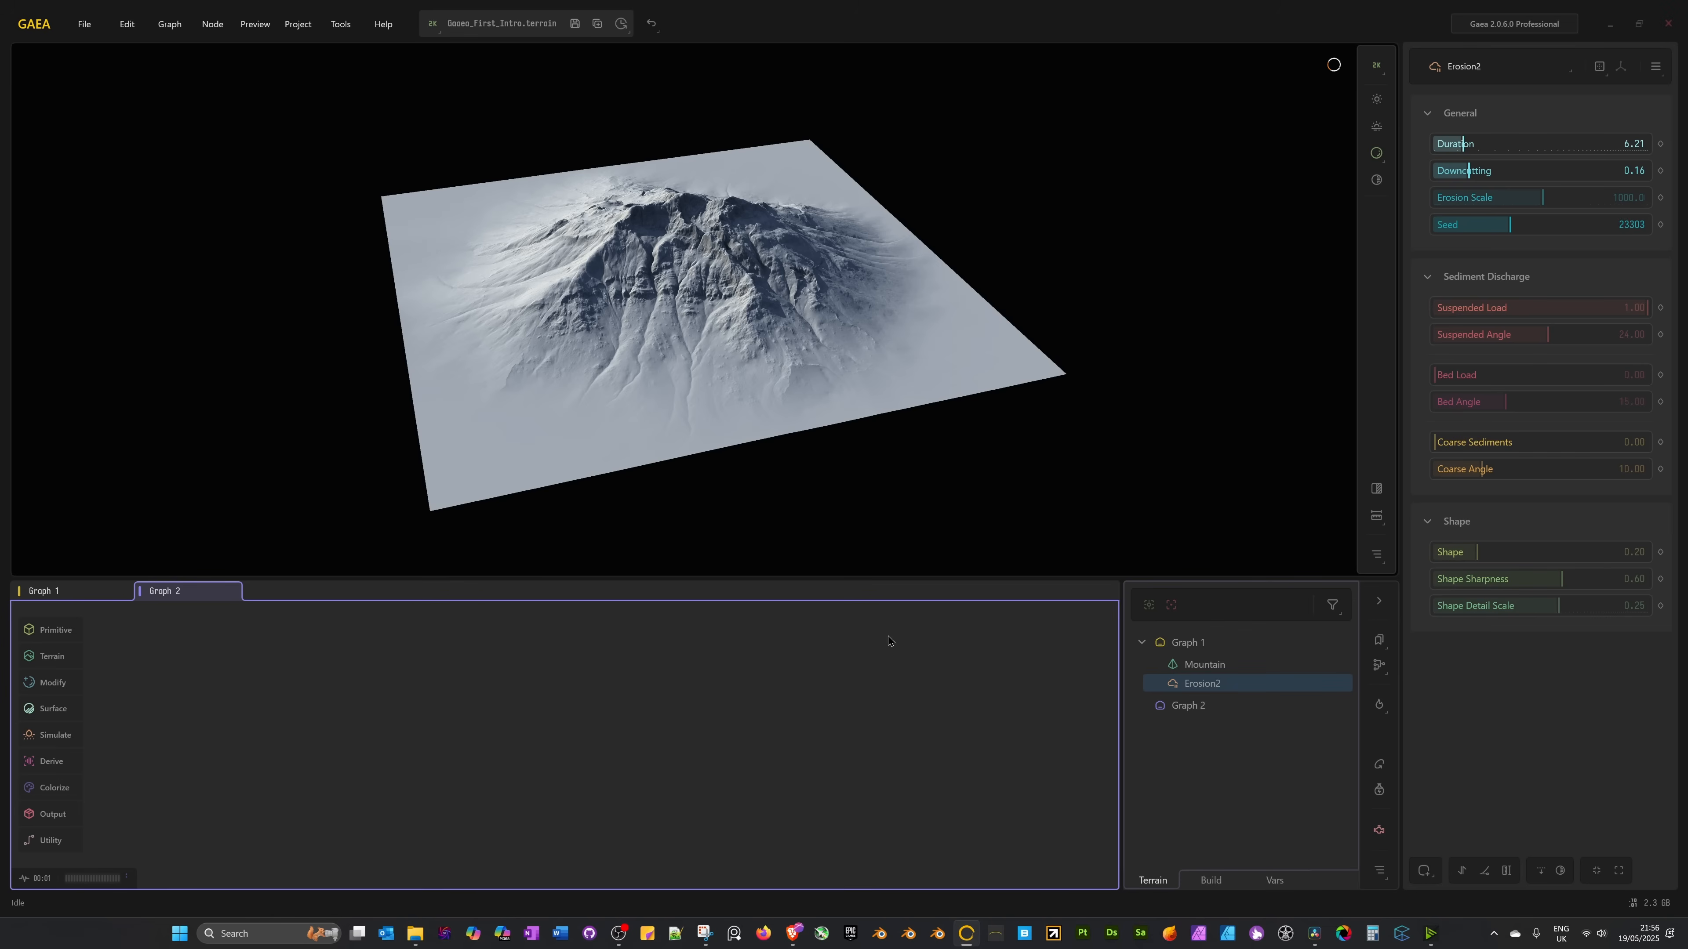
Delete the Graph 2 tab, confirming, then review the Mountain and Erosion2 settings.
right_click(175, 597)
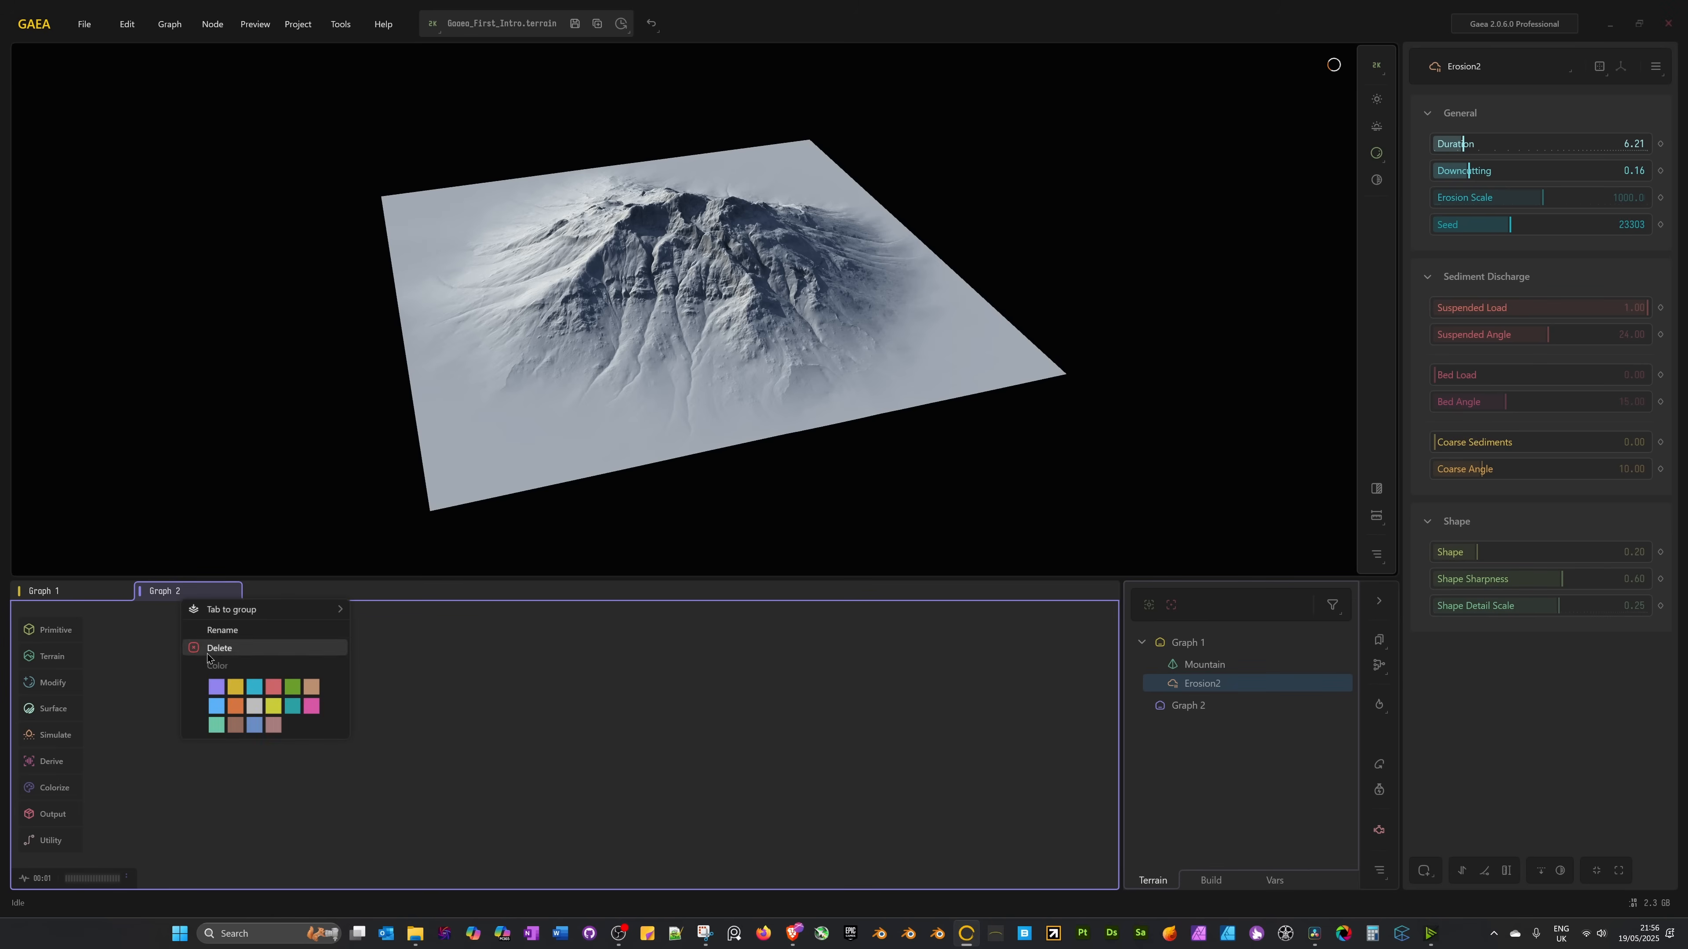
left_click(220, 647)
left_click(849, 512)
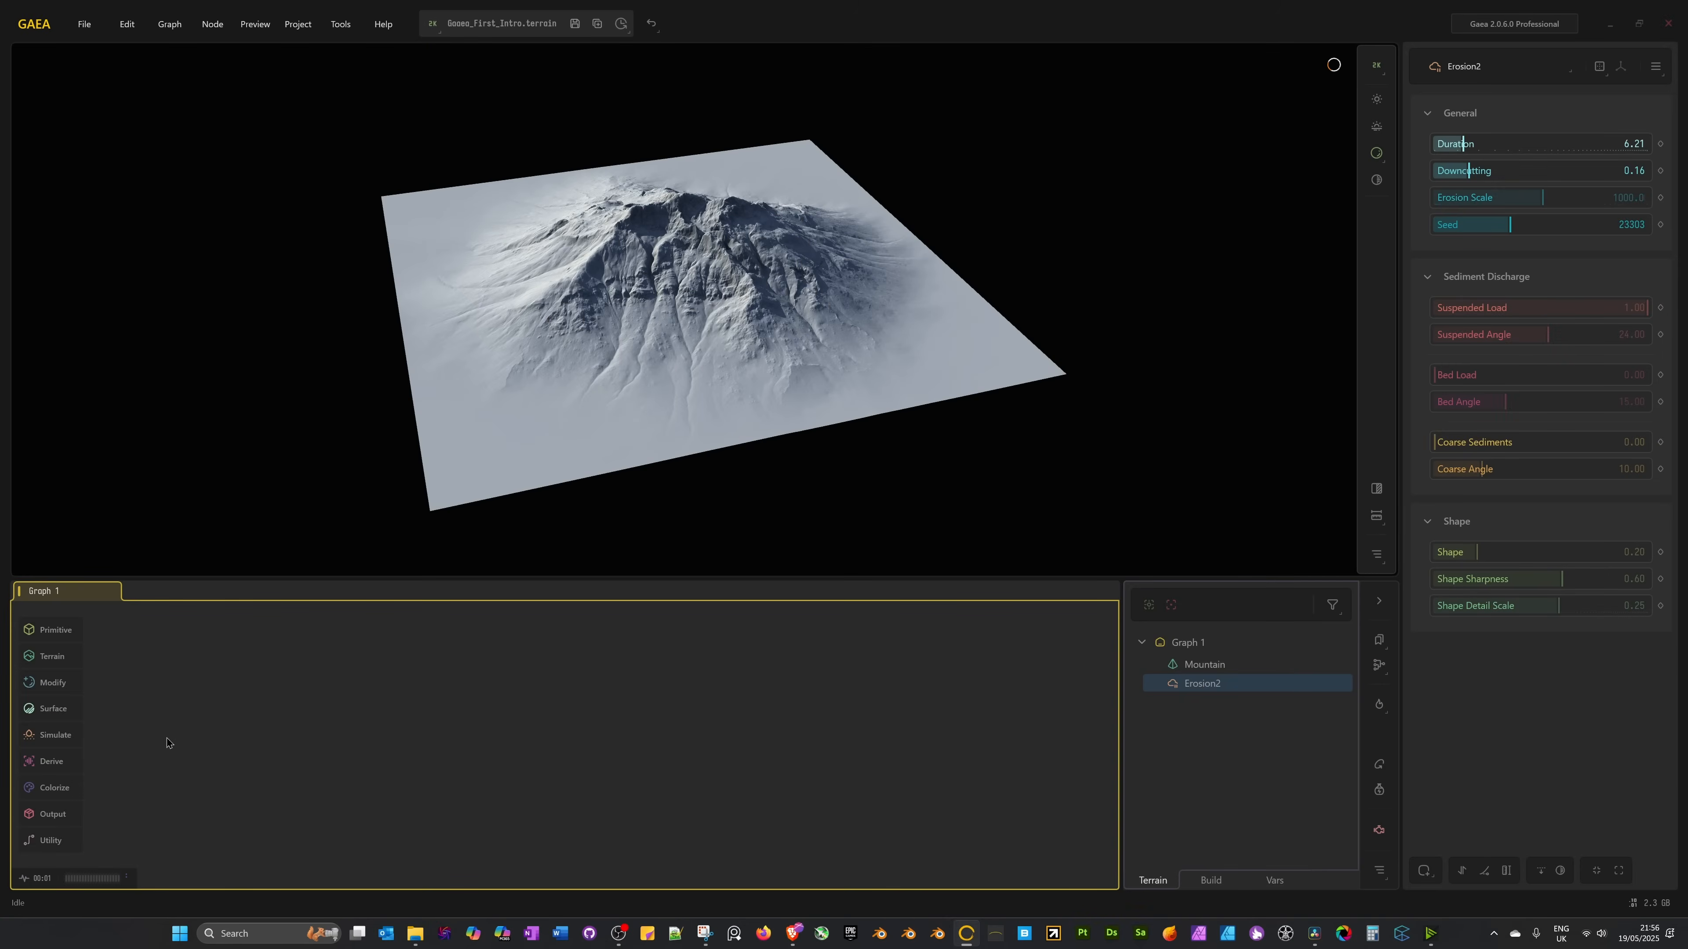
left_click(1195, 663)
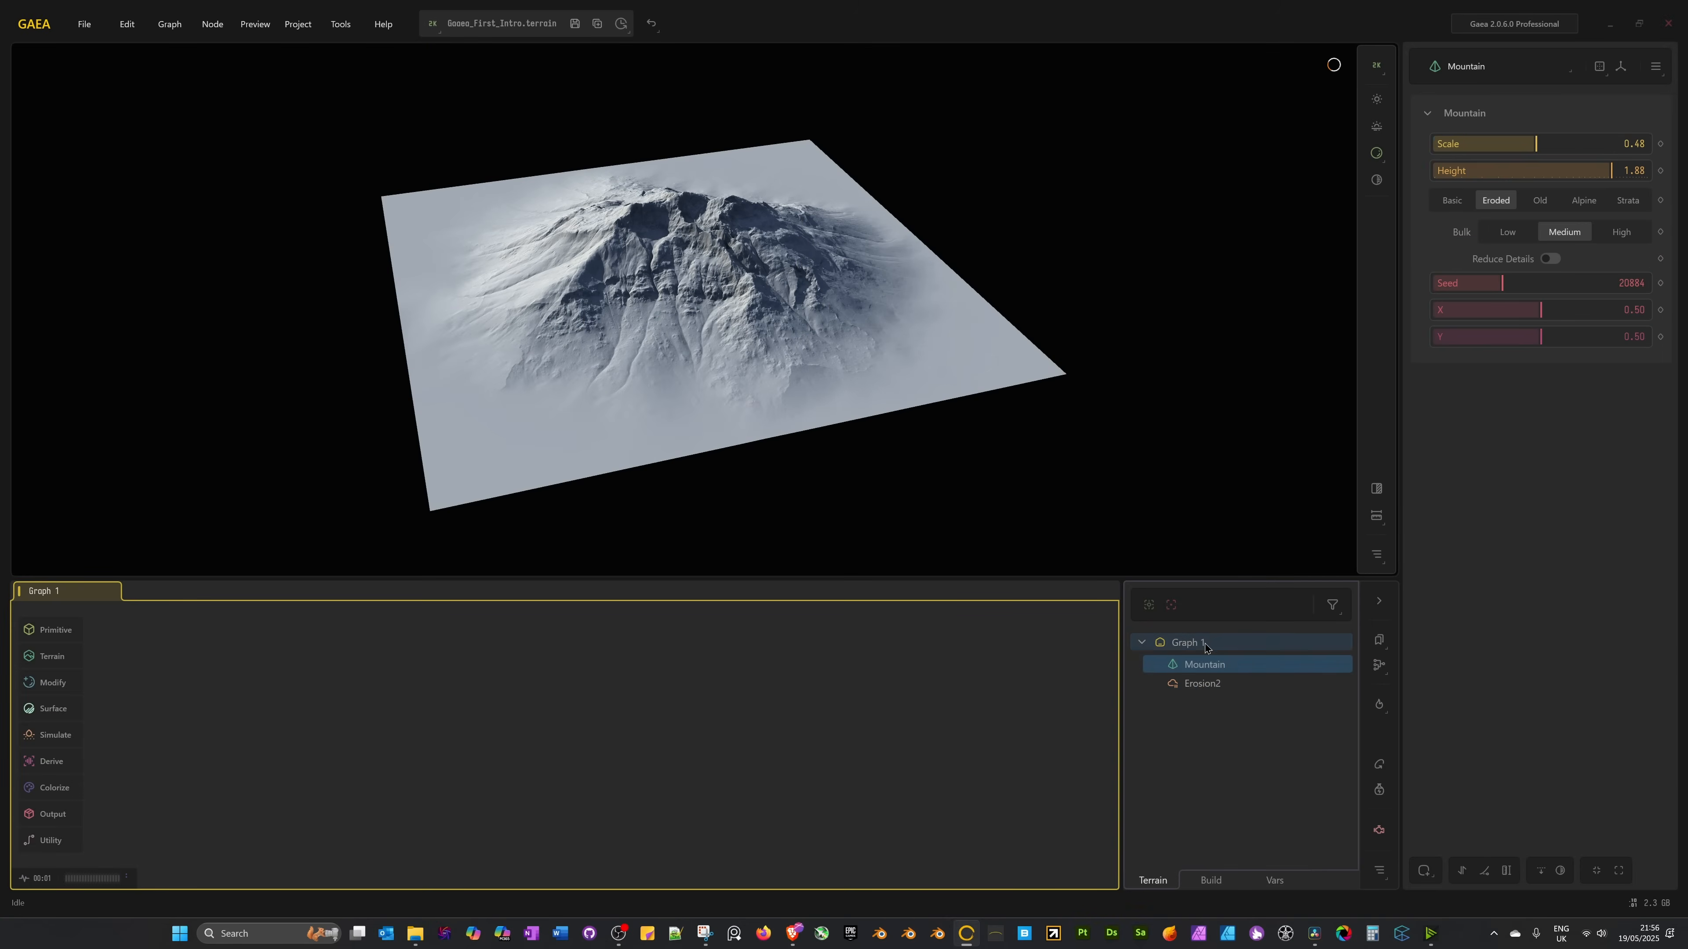
left_click(1202, 683)
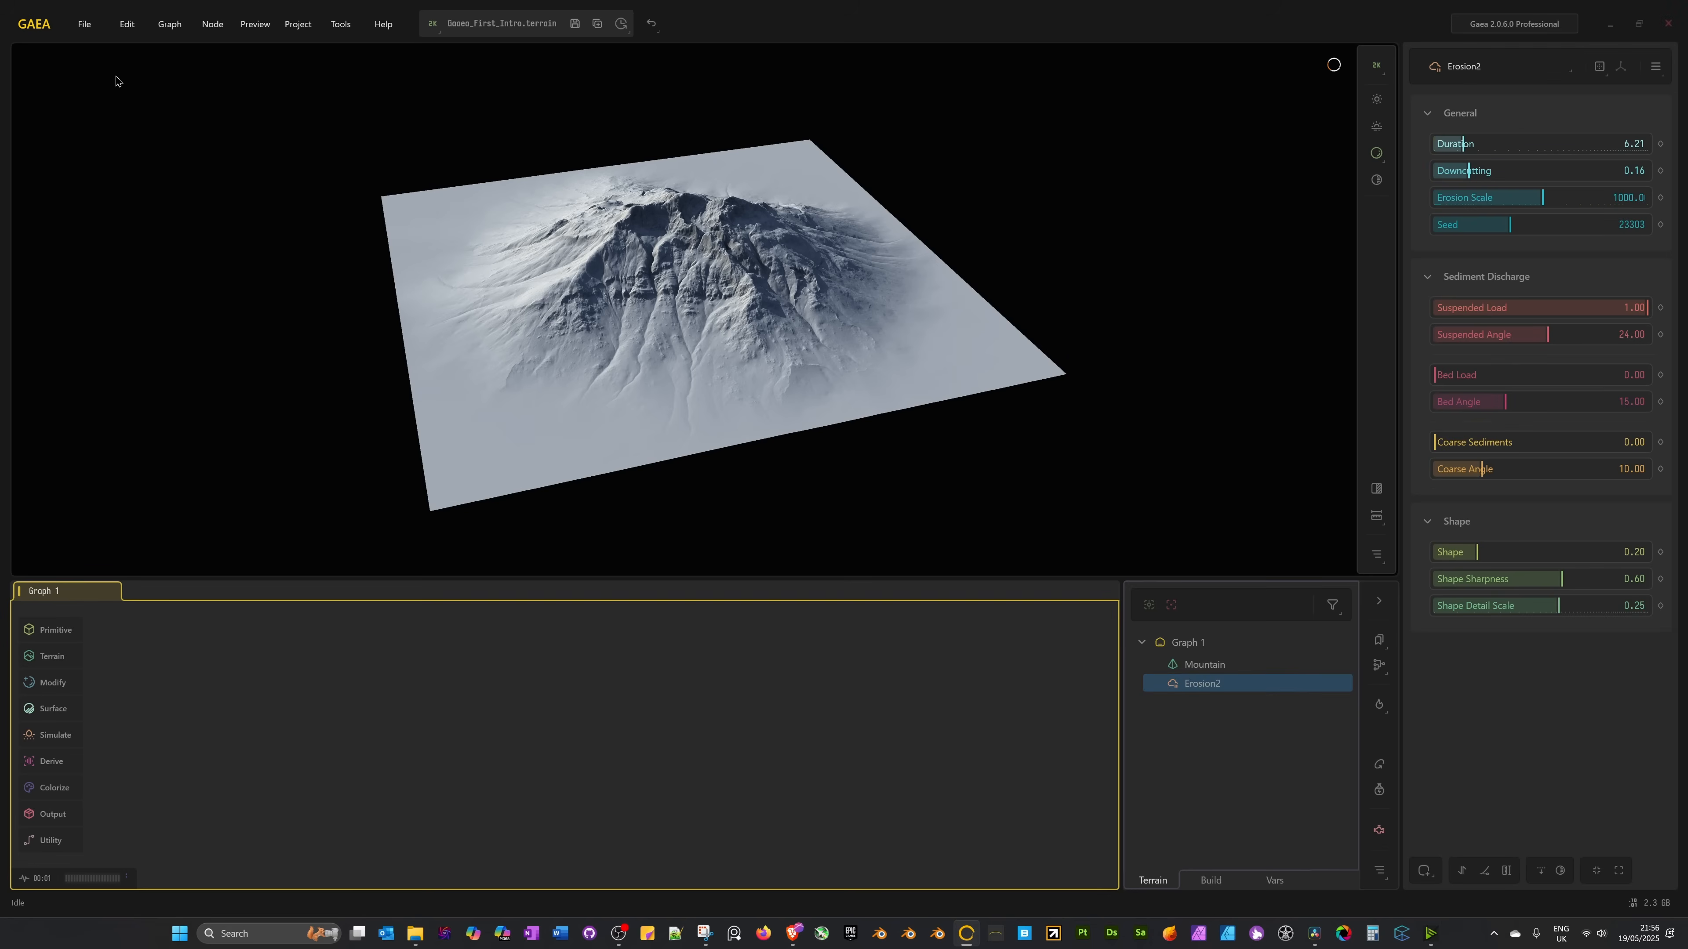
Save the project as First_Tutorial.terrain, then exit Gaea.
left_click(96, 30)
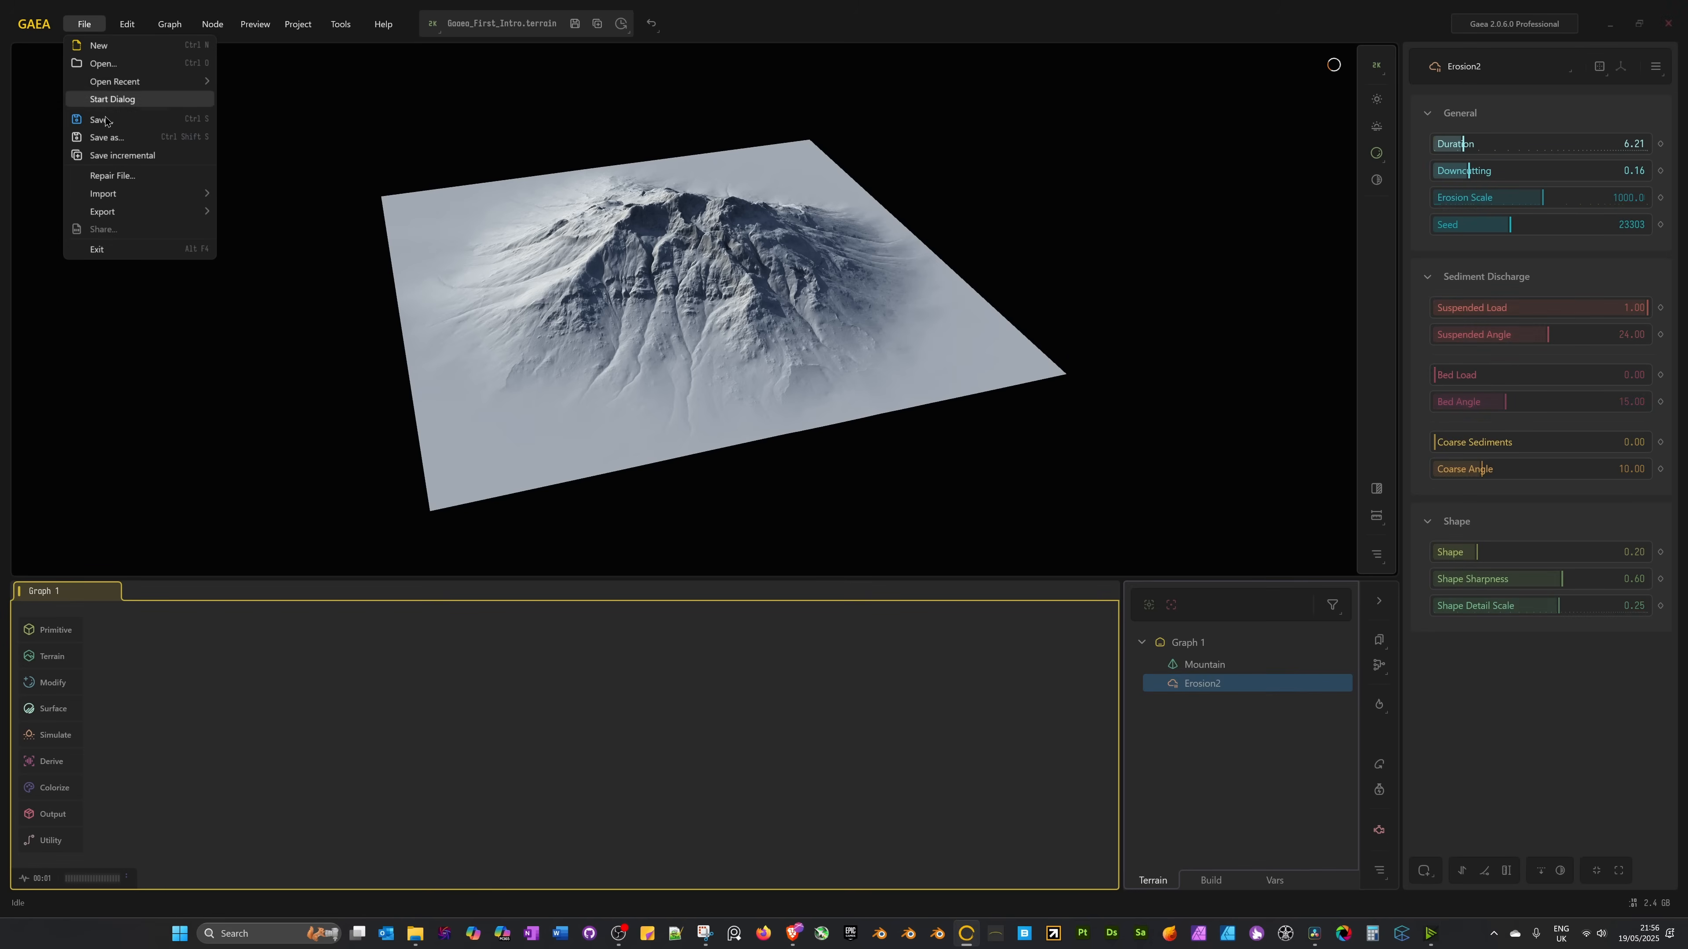
left_click(106, 137)
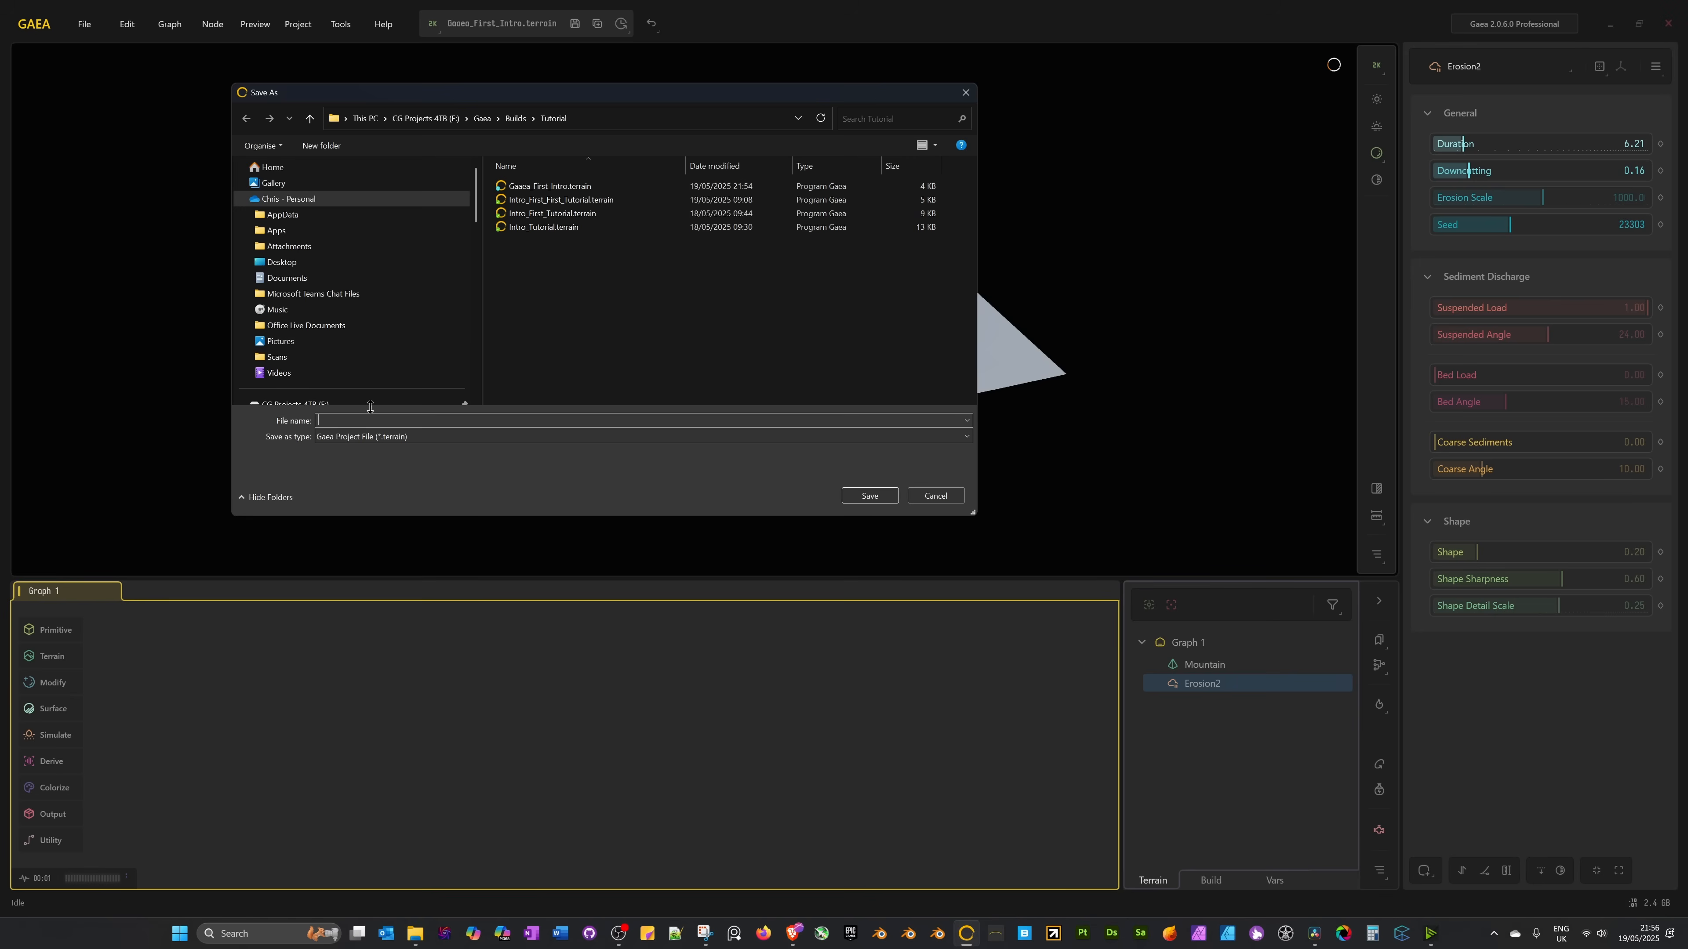
type("Fire")
type("st_Tutorial")
left_click(870, 496)
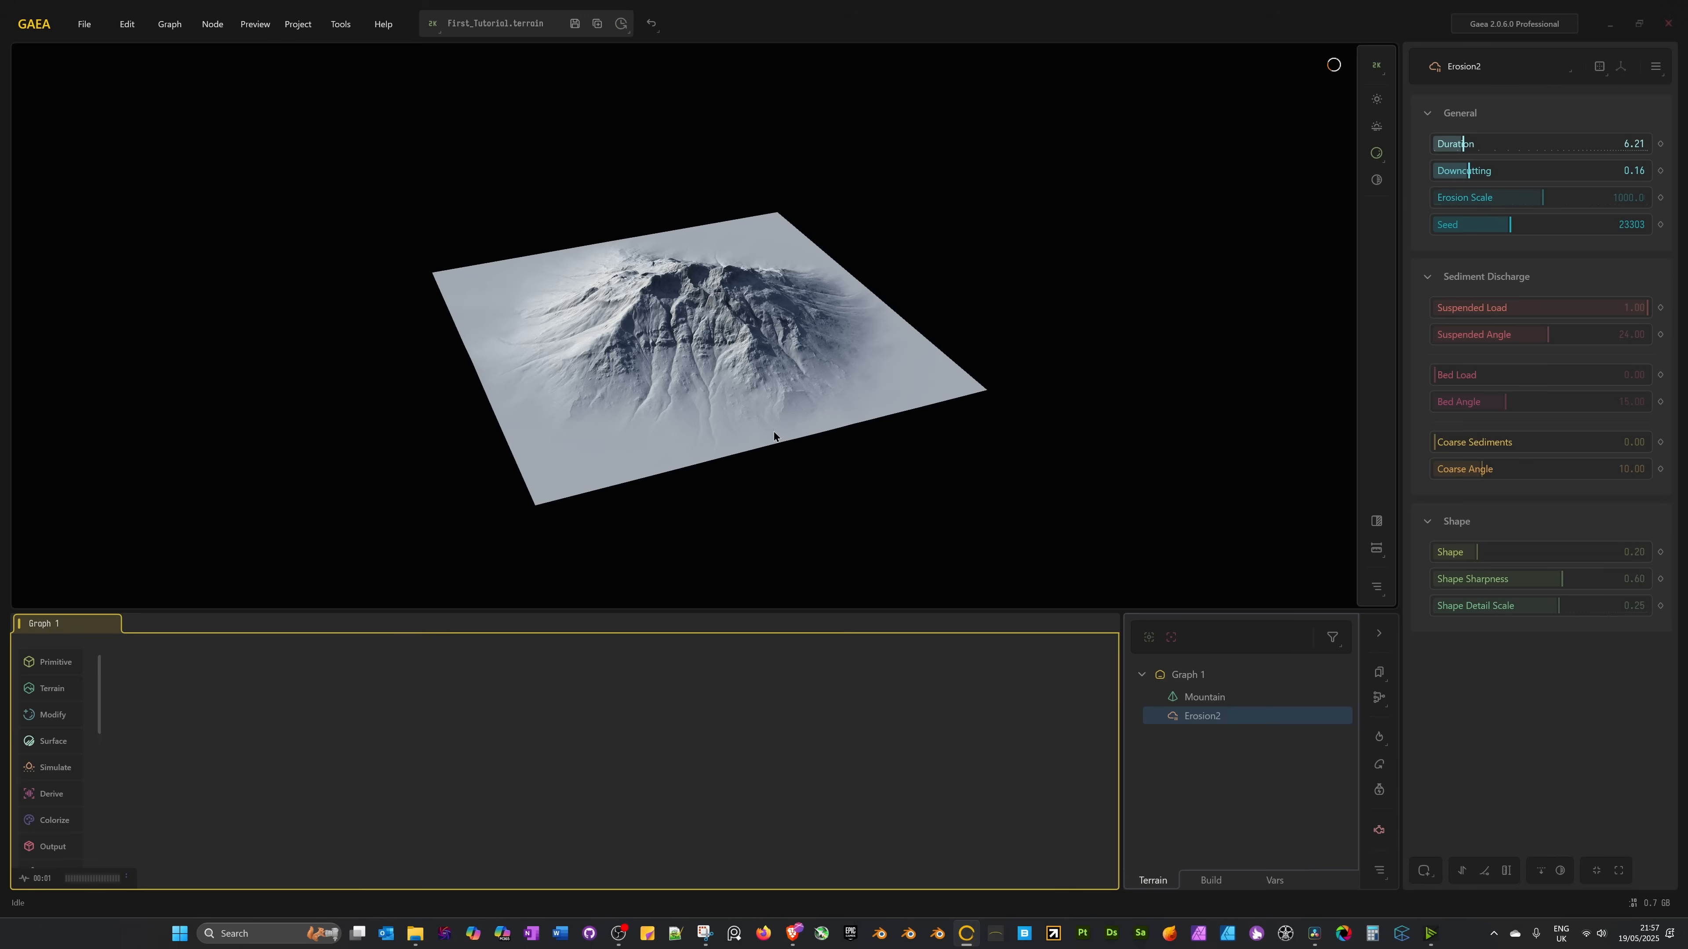
left_click(84, 24)
left_click(93, 249)
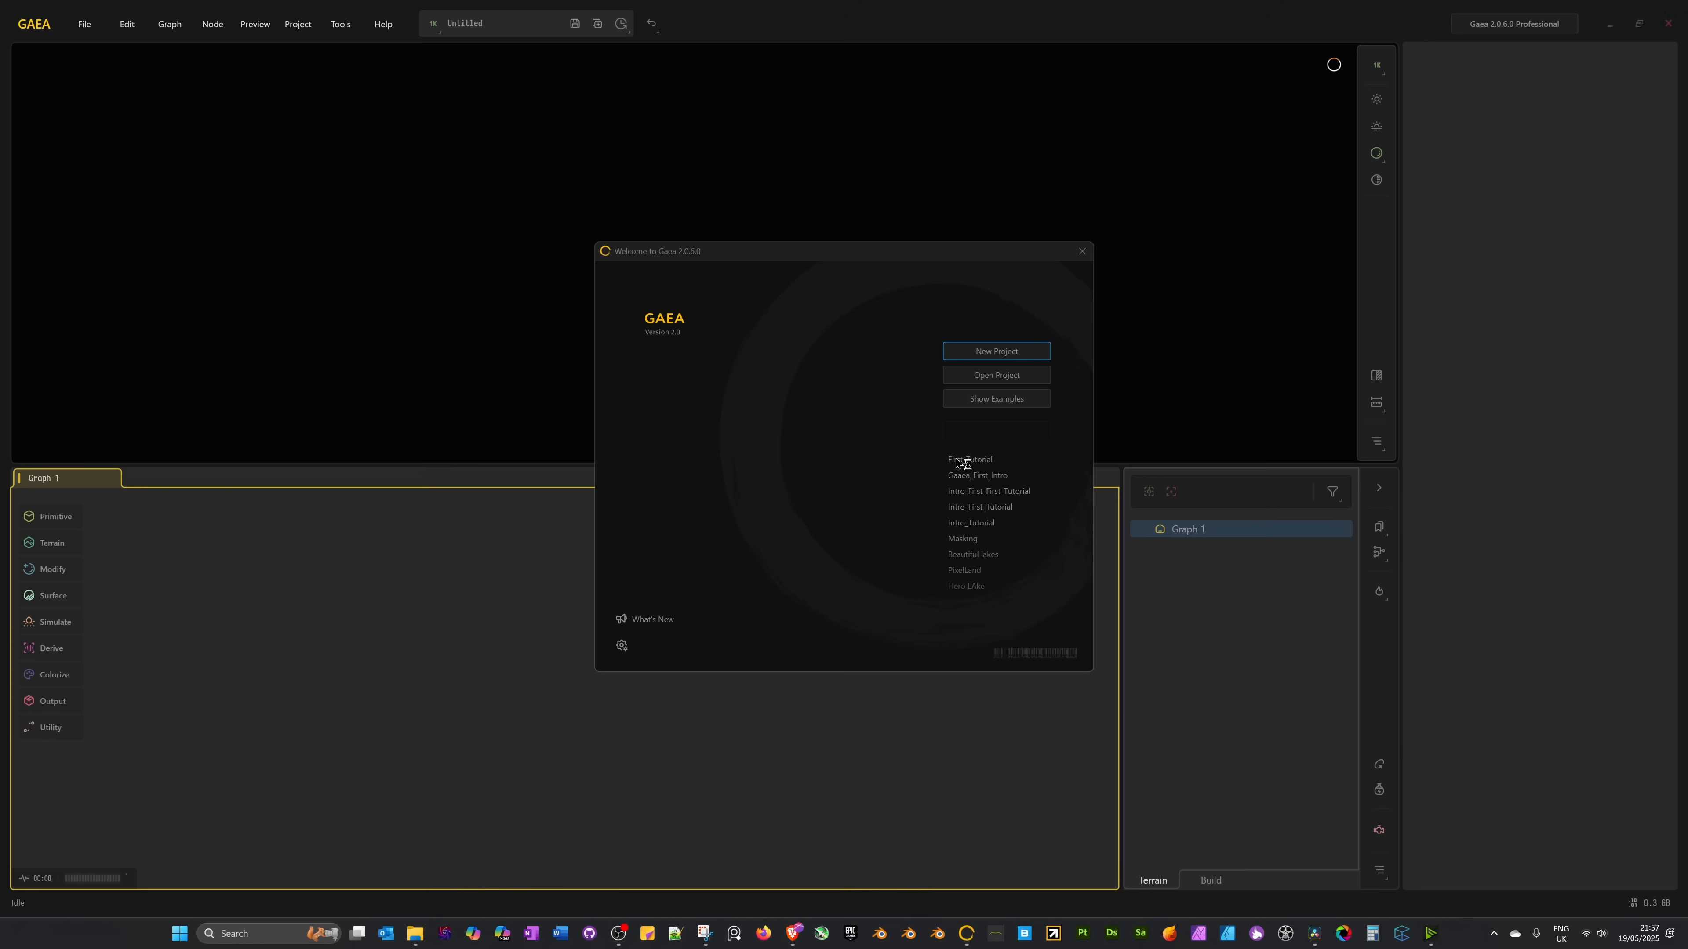
Reopen First_Tutorial from the welcome screen and drag a new wire from Erosion2's Out port.
left_click(958, 459)
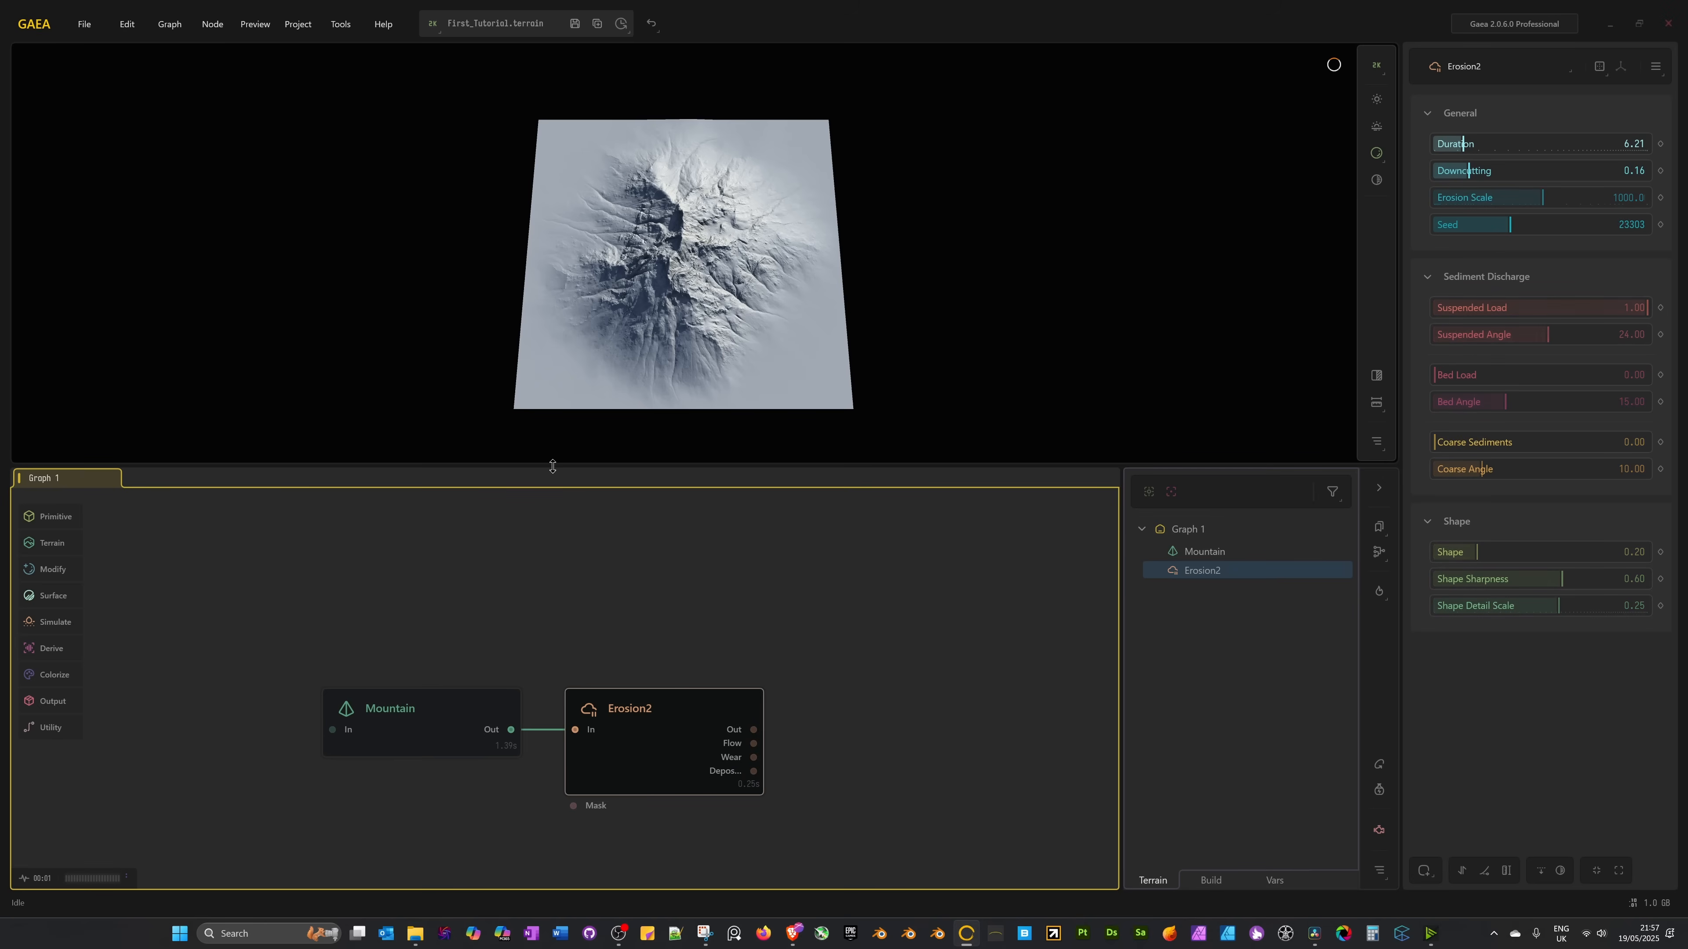
left_click_drag(552, 465, 563, 591)
left_click_drag(689, 475, 762, 357)
scroll(743, 393, "up", 4)
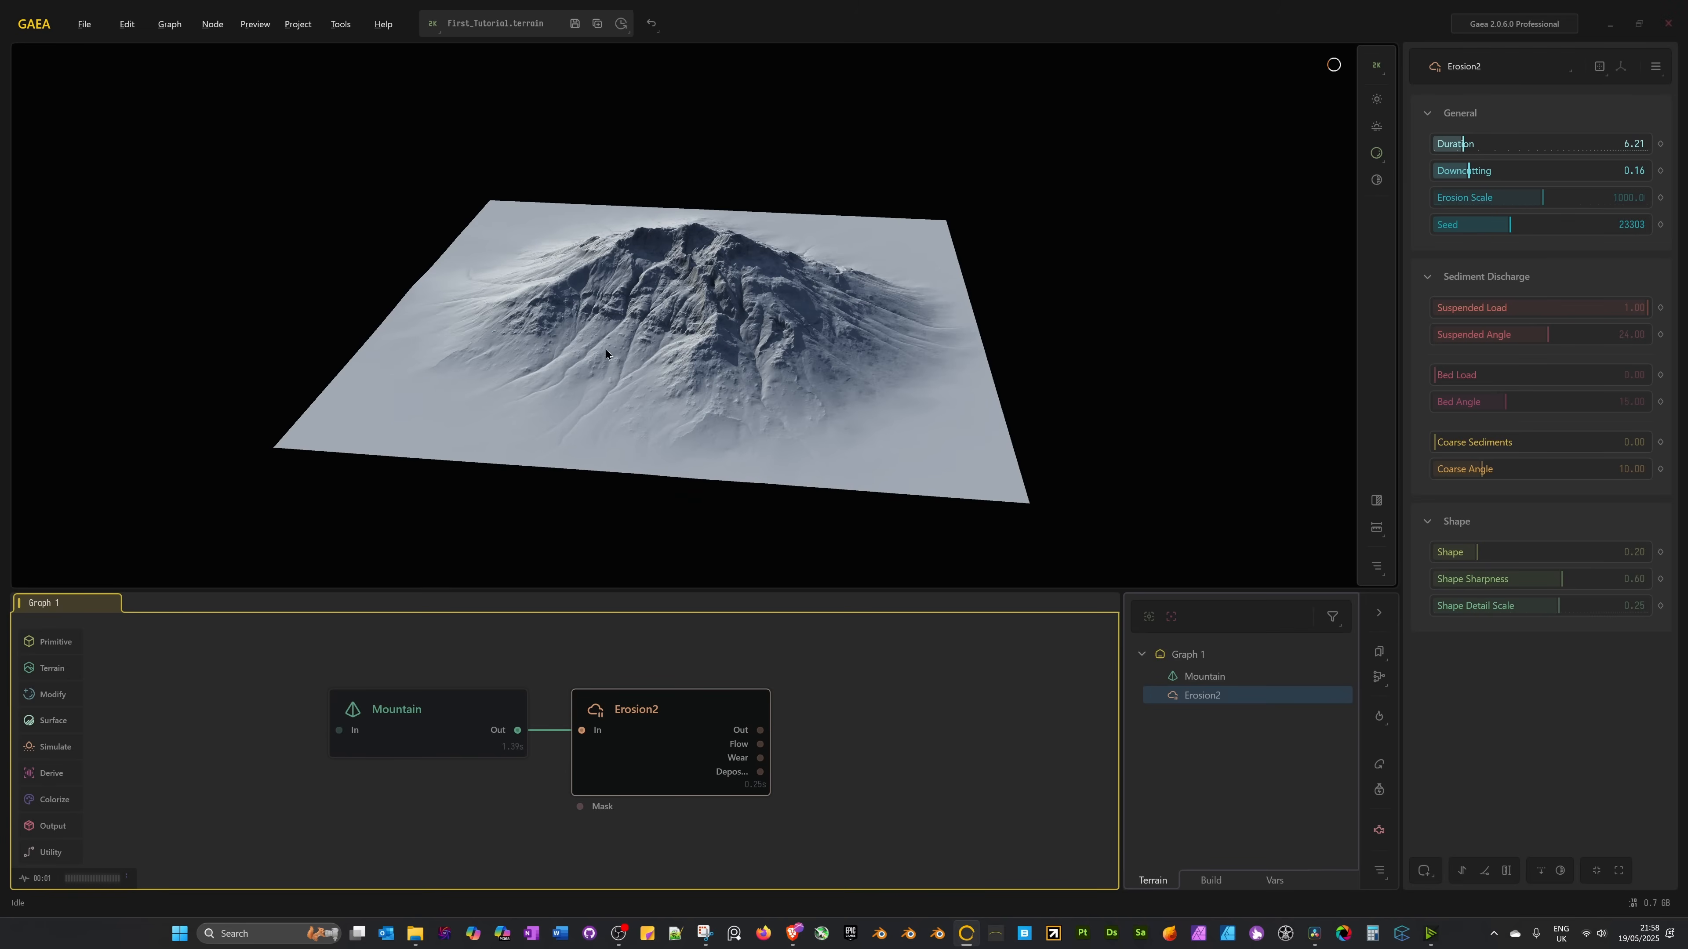
left_click_drag(605, 350, 678, 356)
left_click_drag(457, 848, 435, 798)
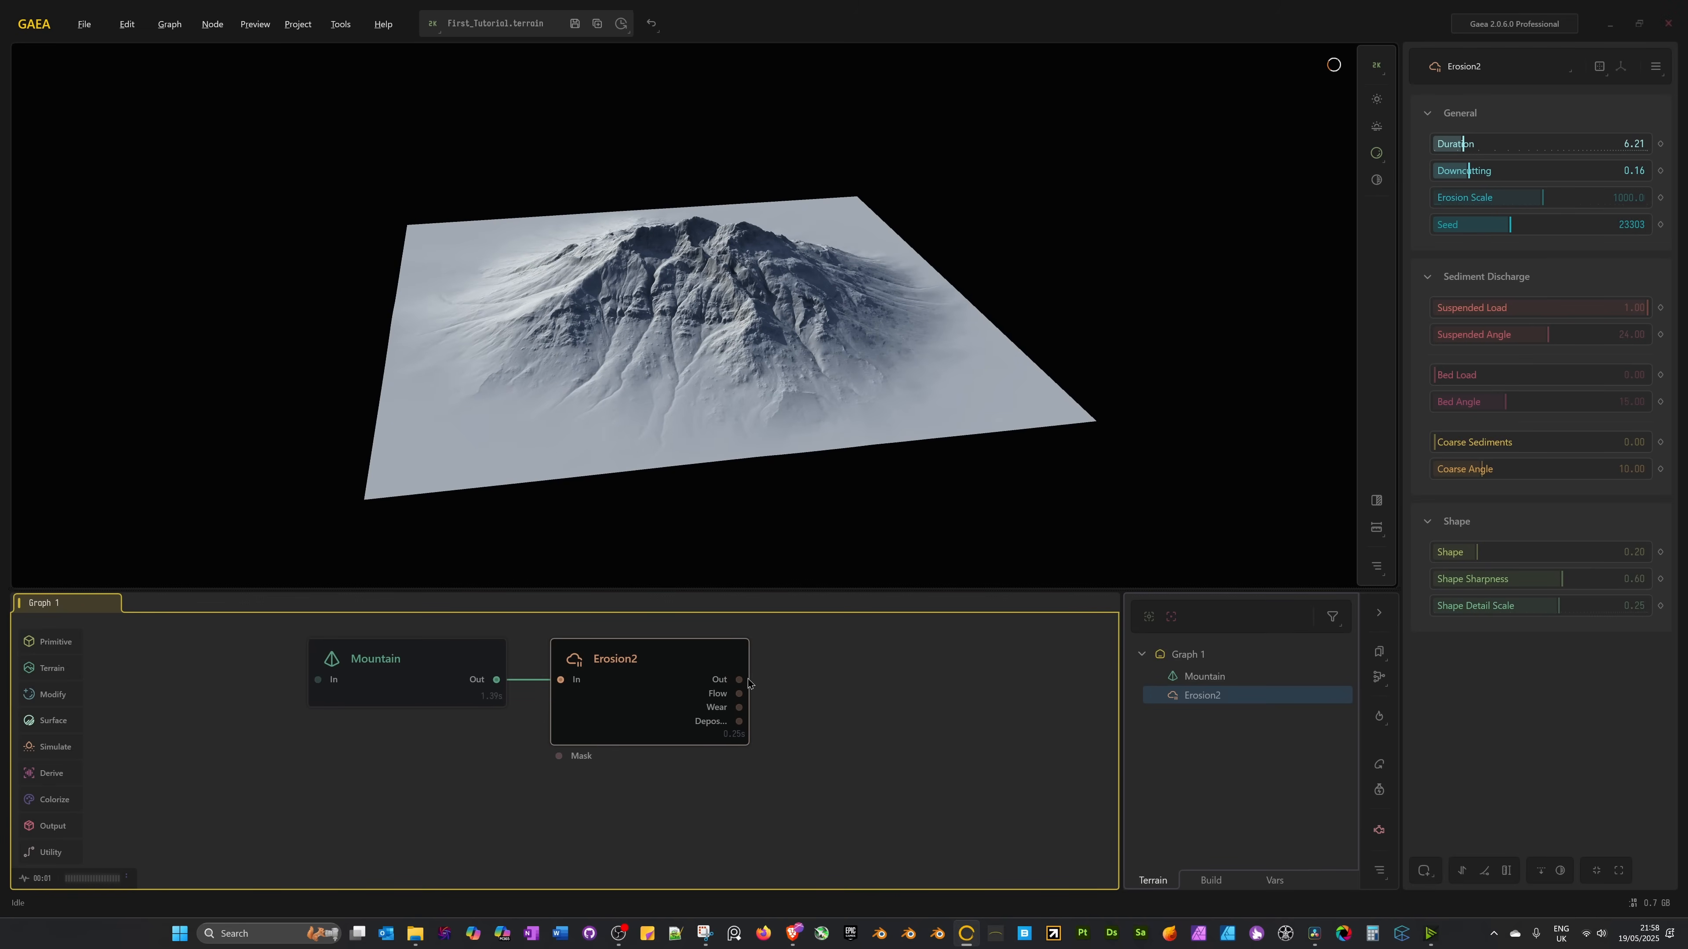
left_click_drag(740, 680, 924, 671)
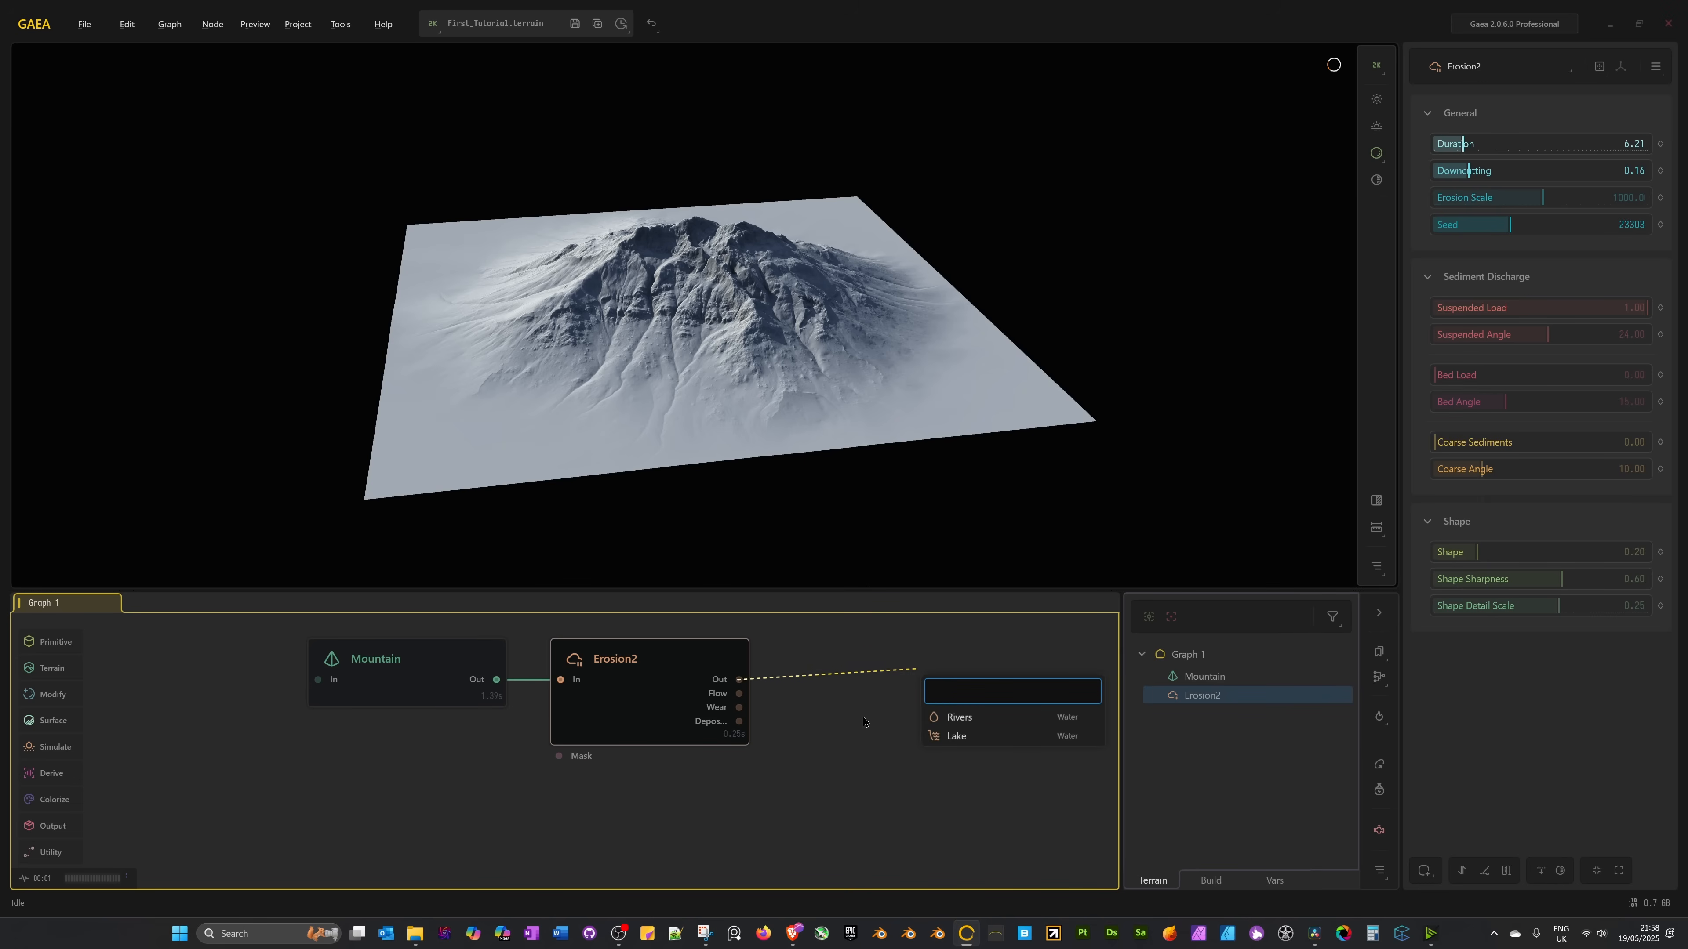
Cancel the pending connection and convert Erosion2's Out output into a portal.
left_click(854, 750)
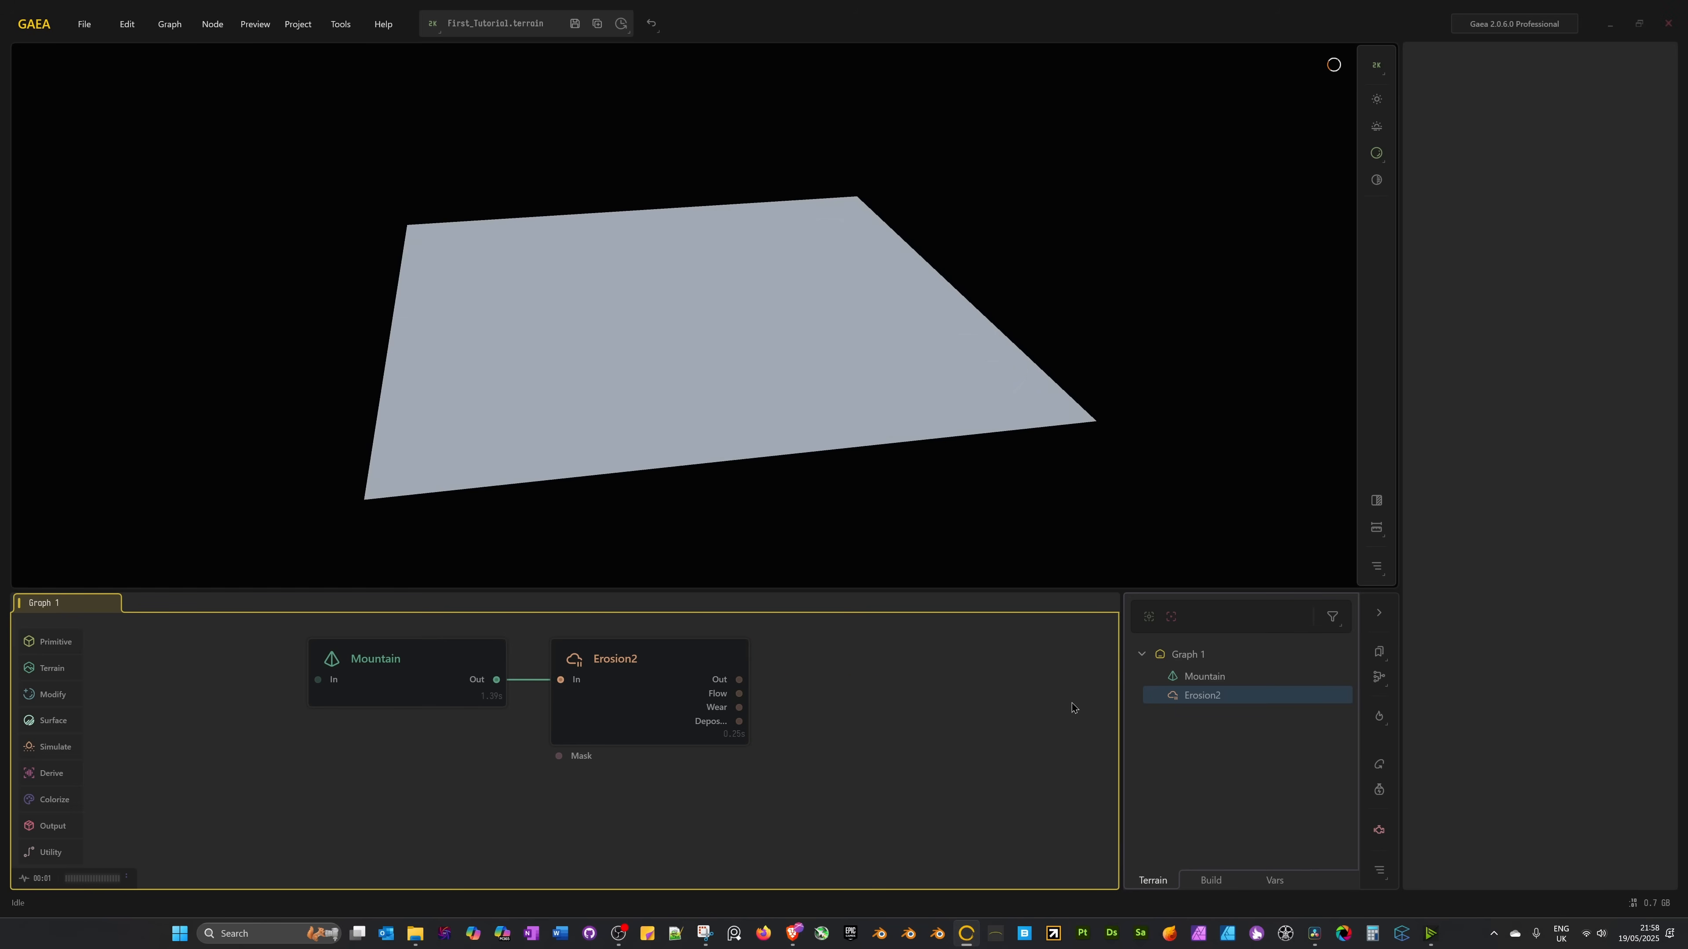
left_click(642, 722)
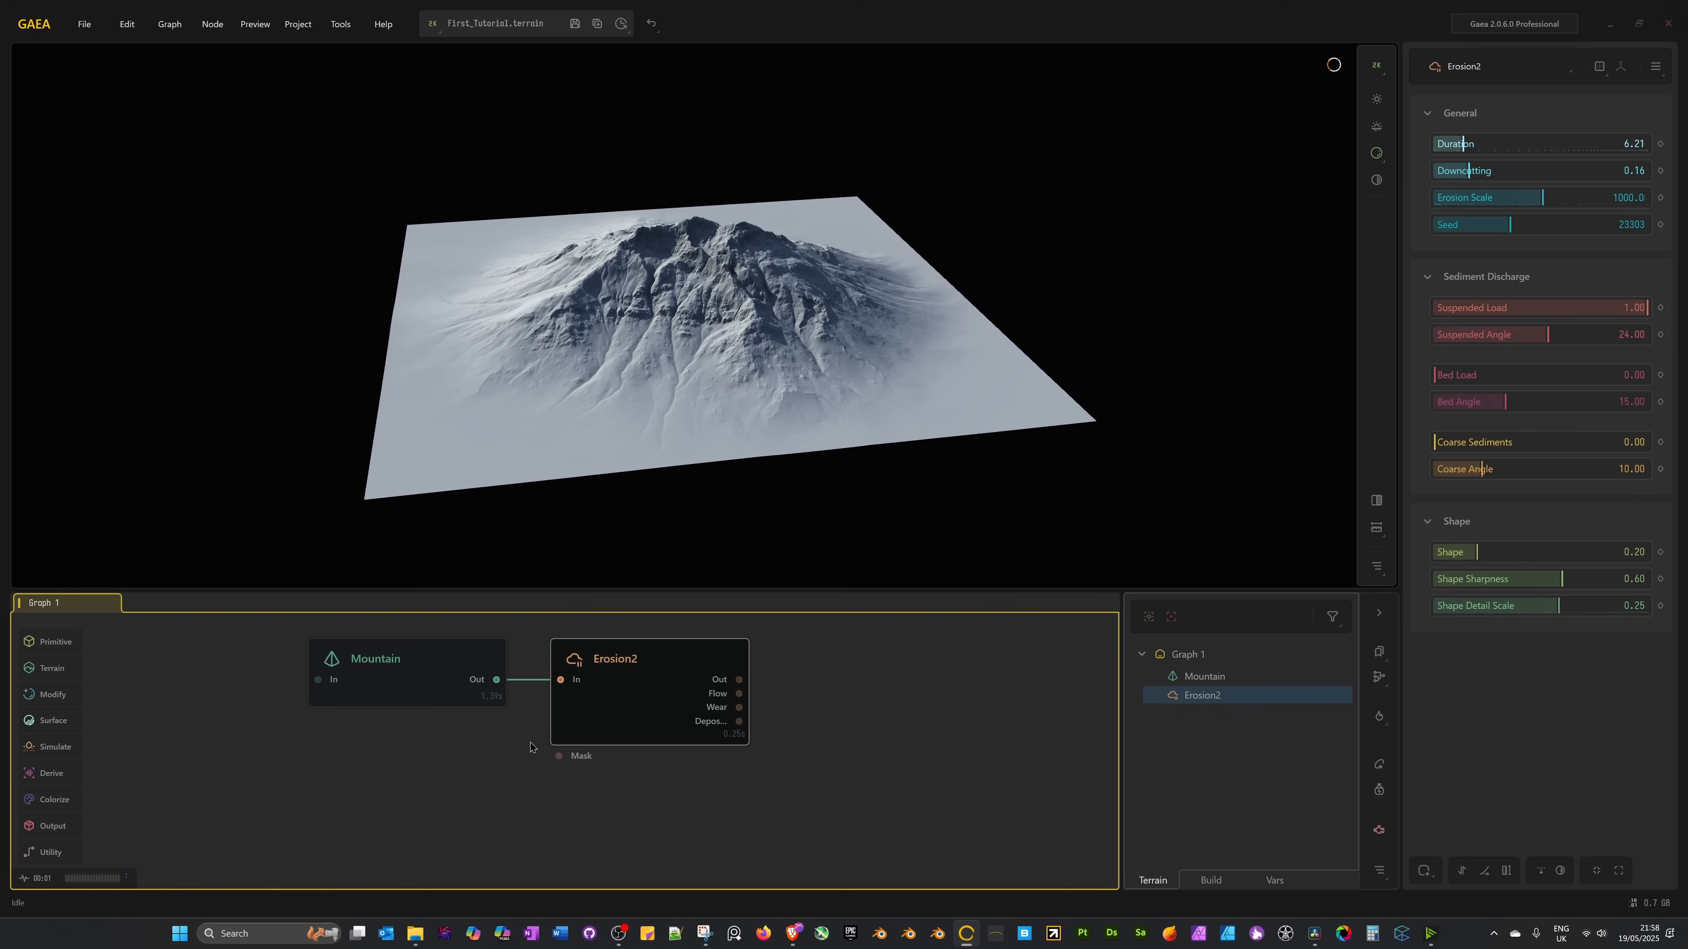
mouse_move(586, 717)
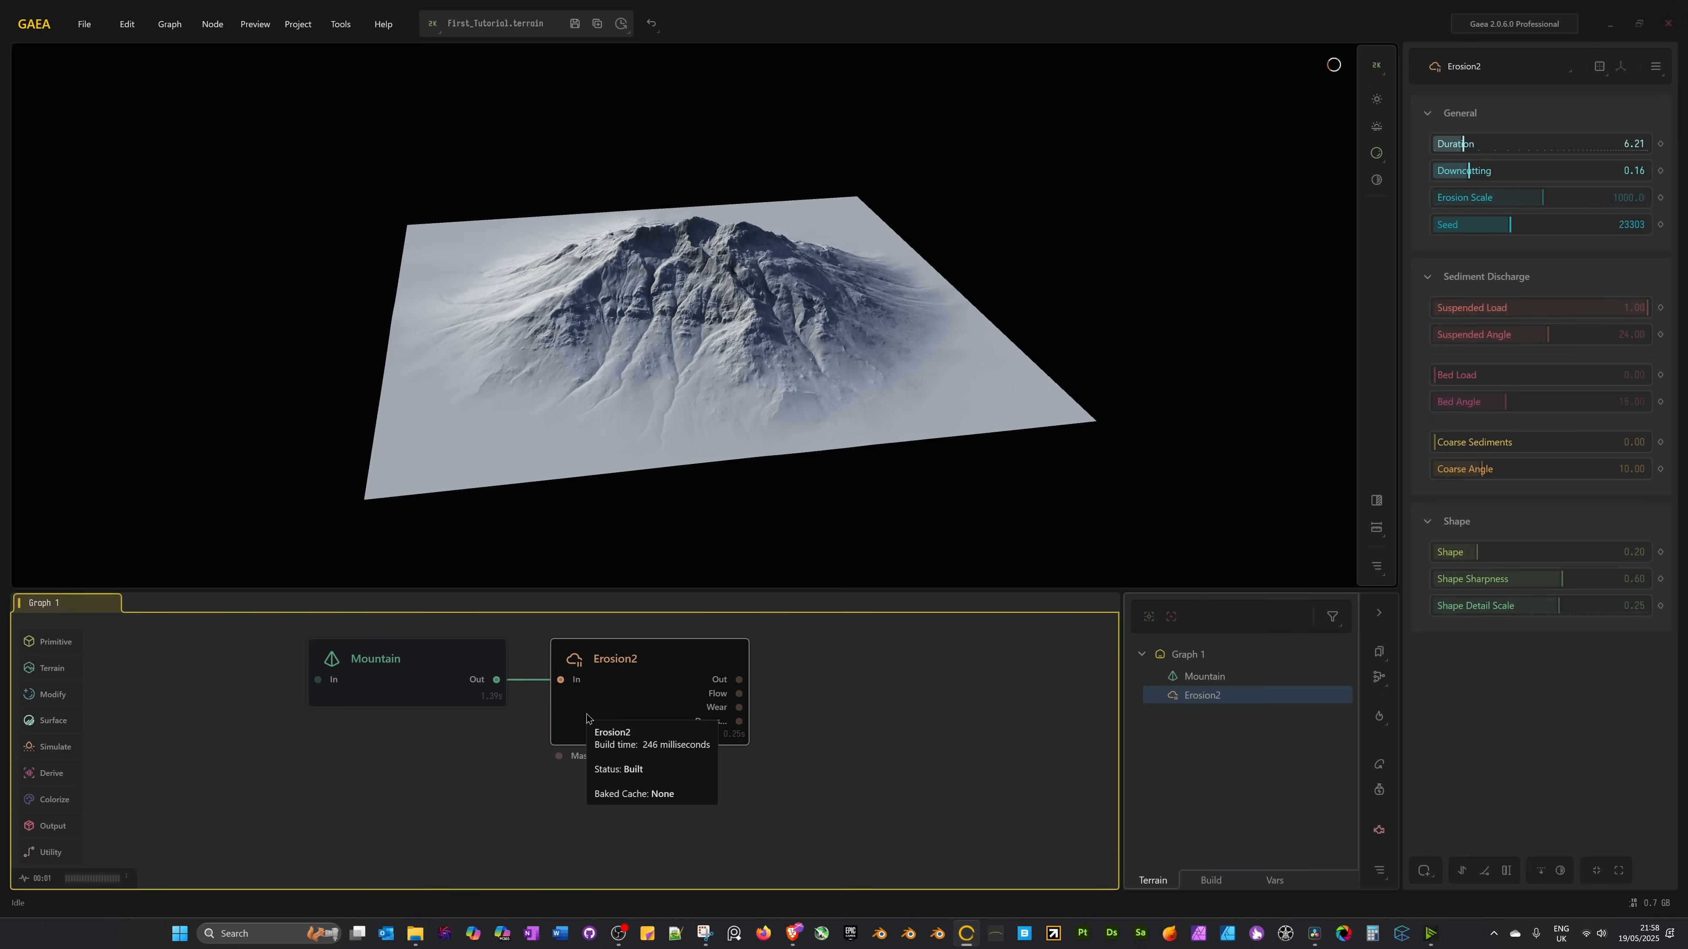
right_click(648, 732)
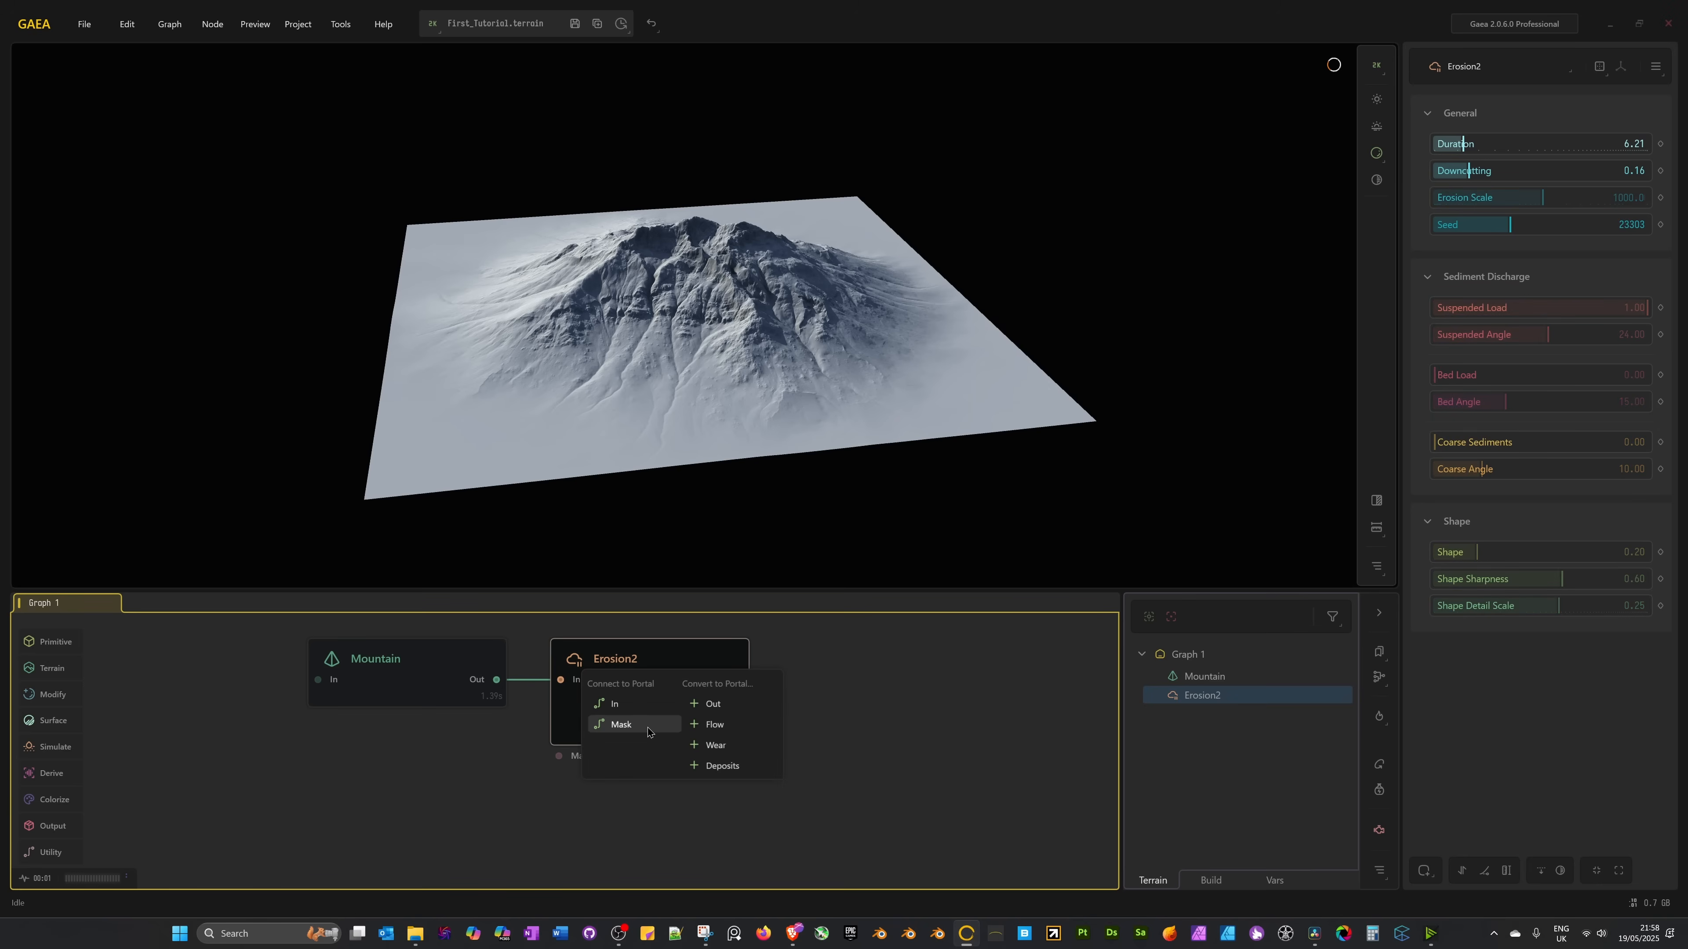
left_click(730, 706)
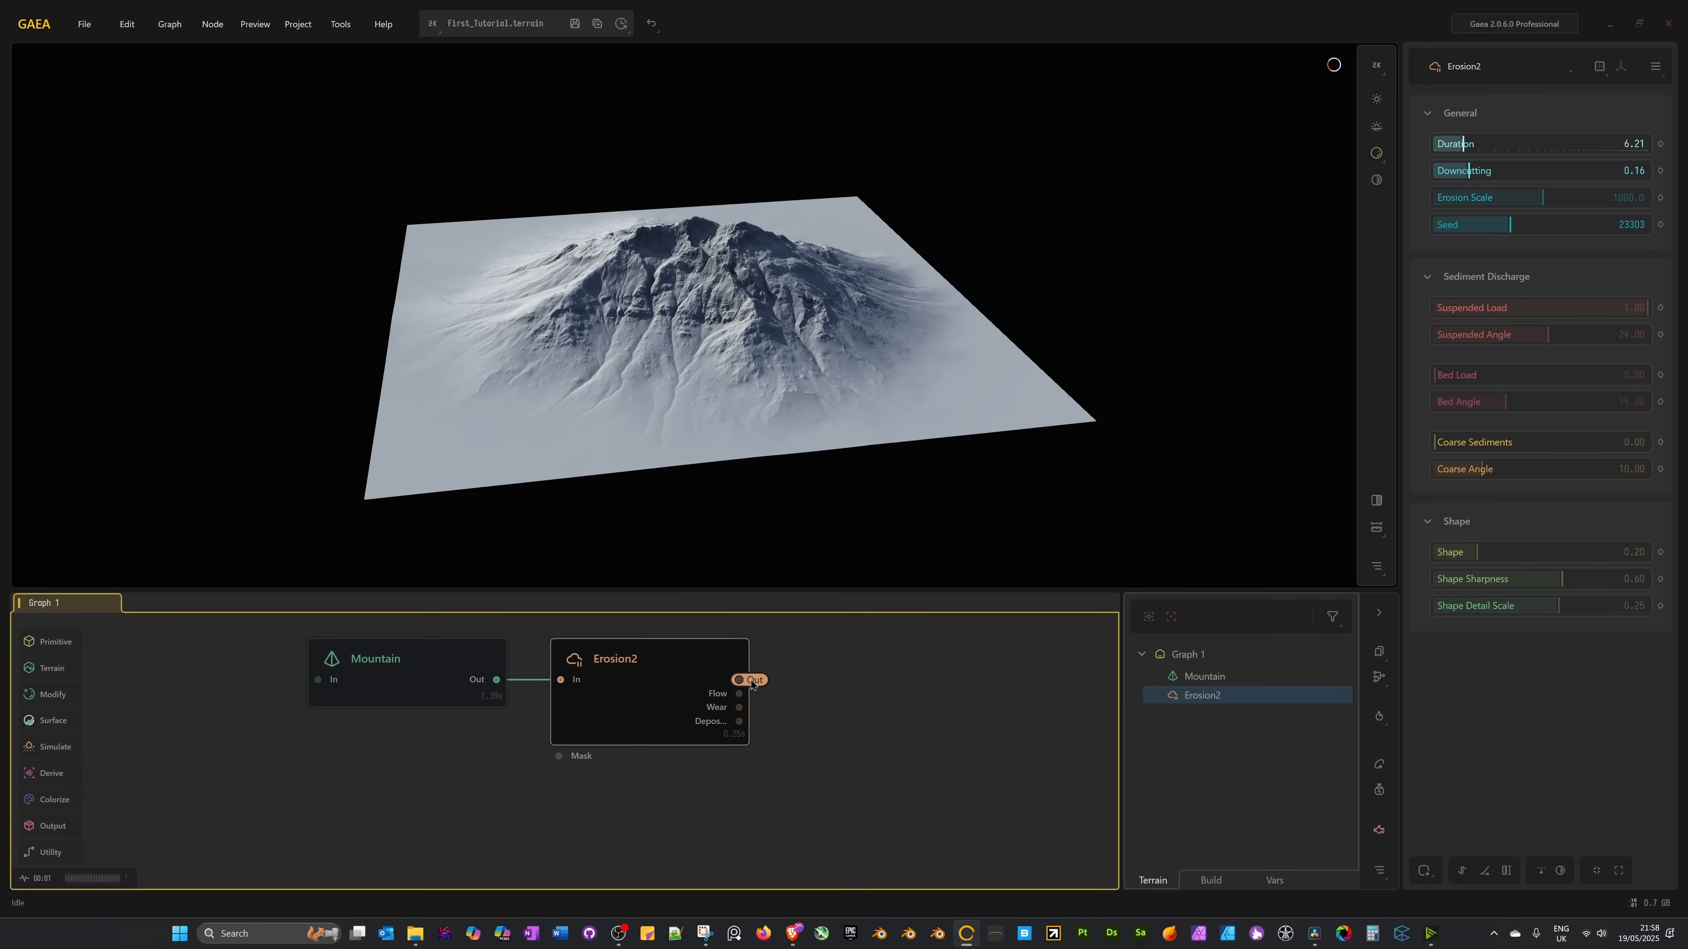
scroll(465, 824, "down", 2)
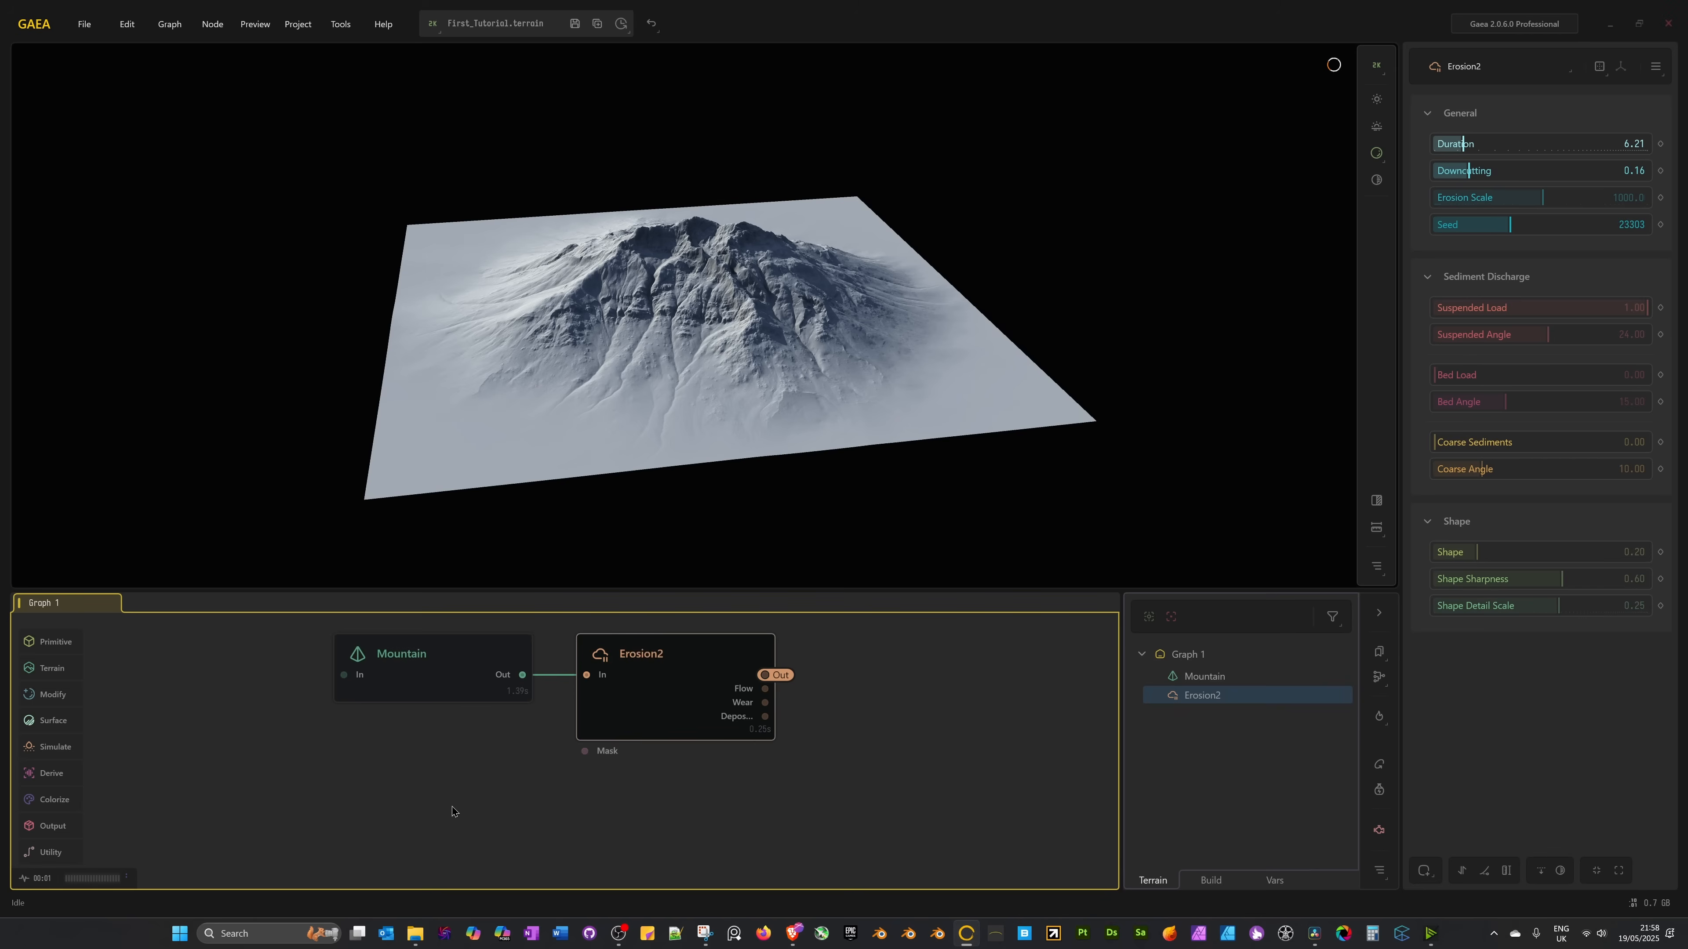
middle_click_drag(540, 841, 557, 808)
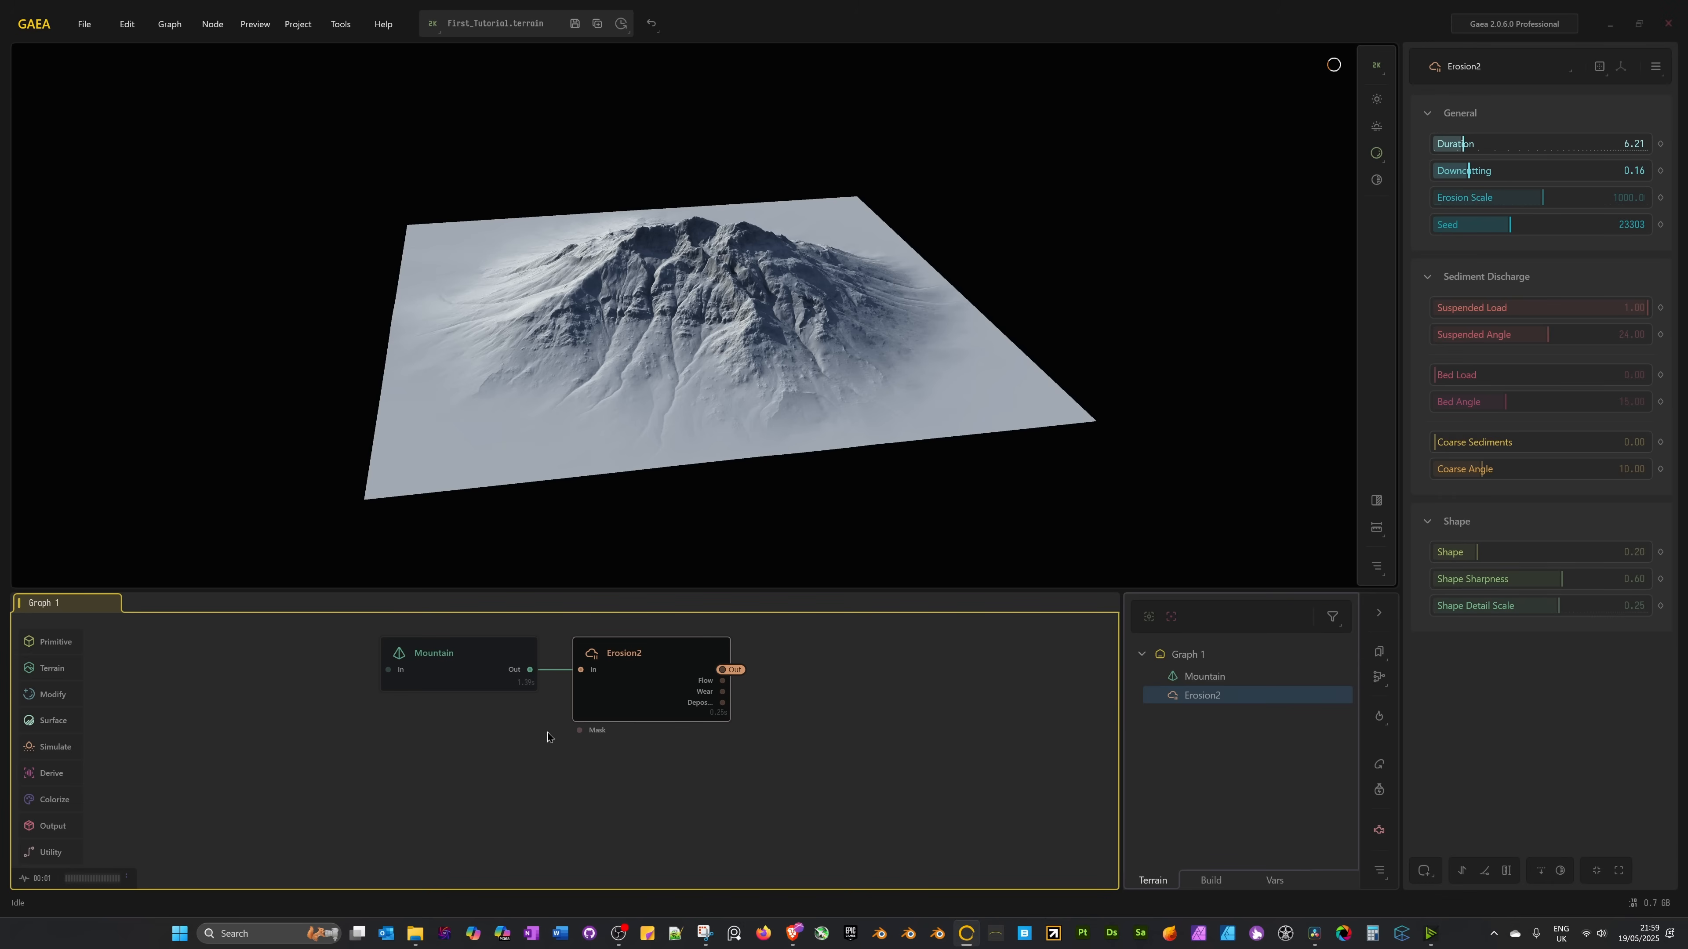
left_click_drag(484, 672, 492, 671)
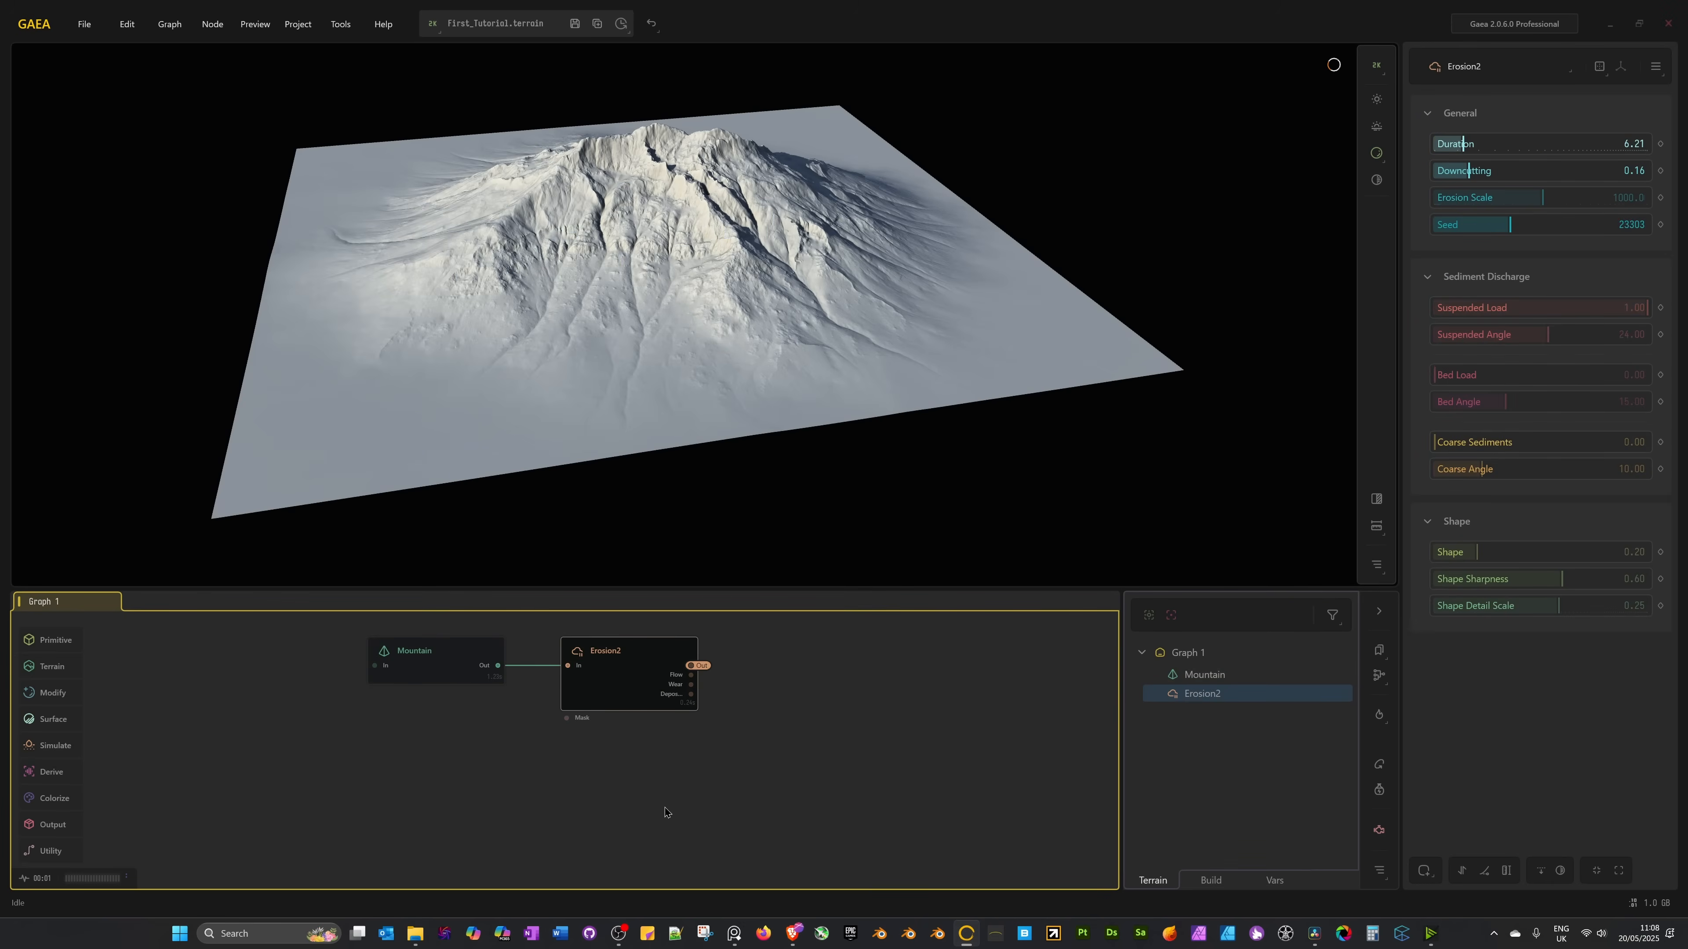
Add a TextureBase node via a 'texture' search and feed its input from the Erosion2 portal.
right_click(398, 789)
type("tex")
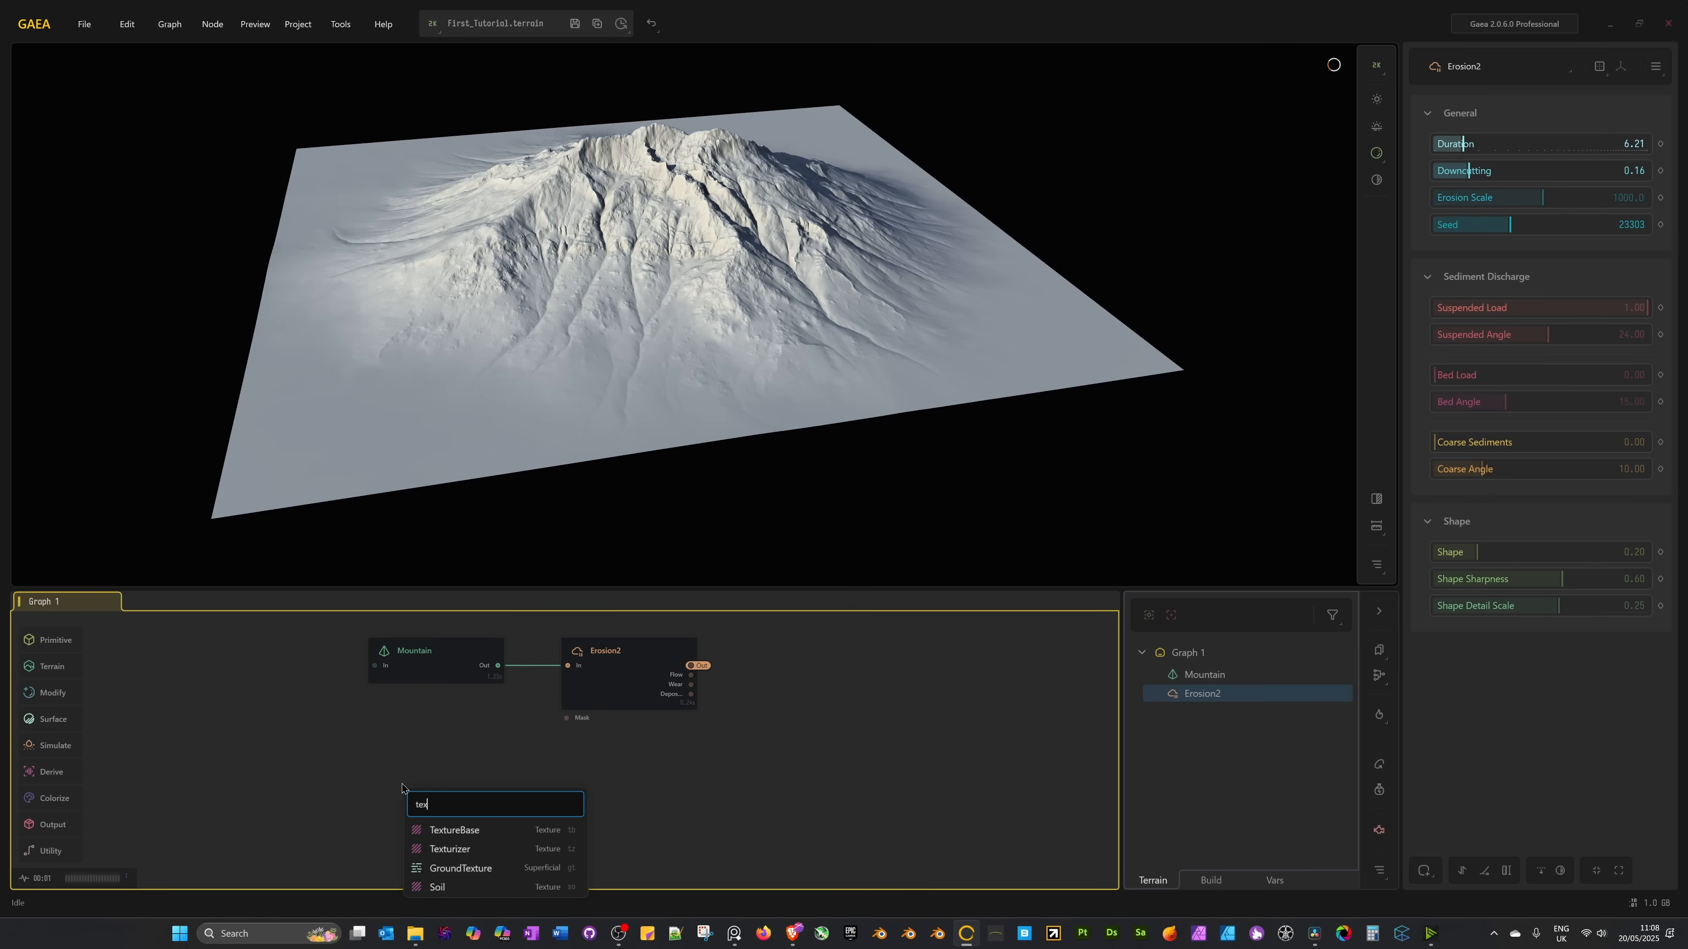
type("ture")
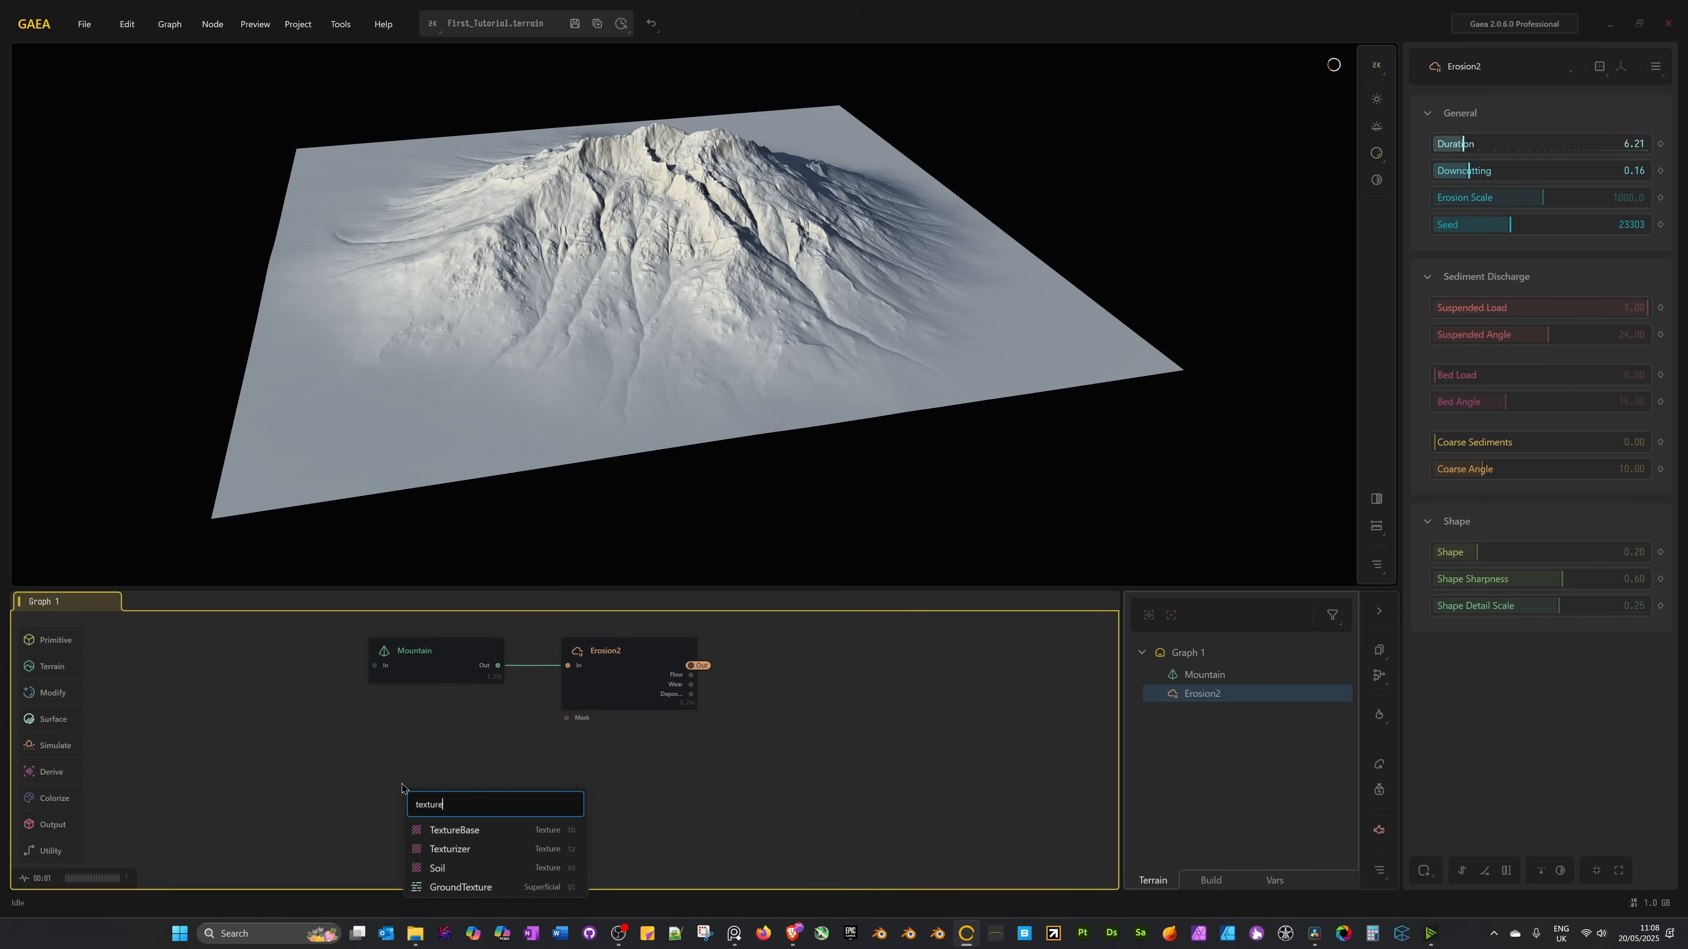
left_click(469, 835)
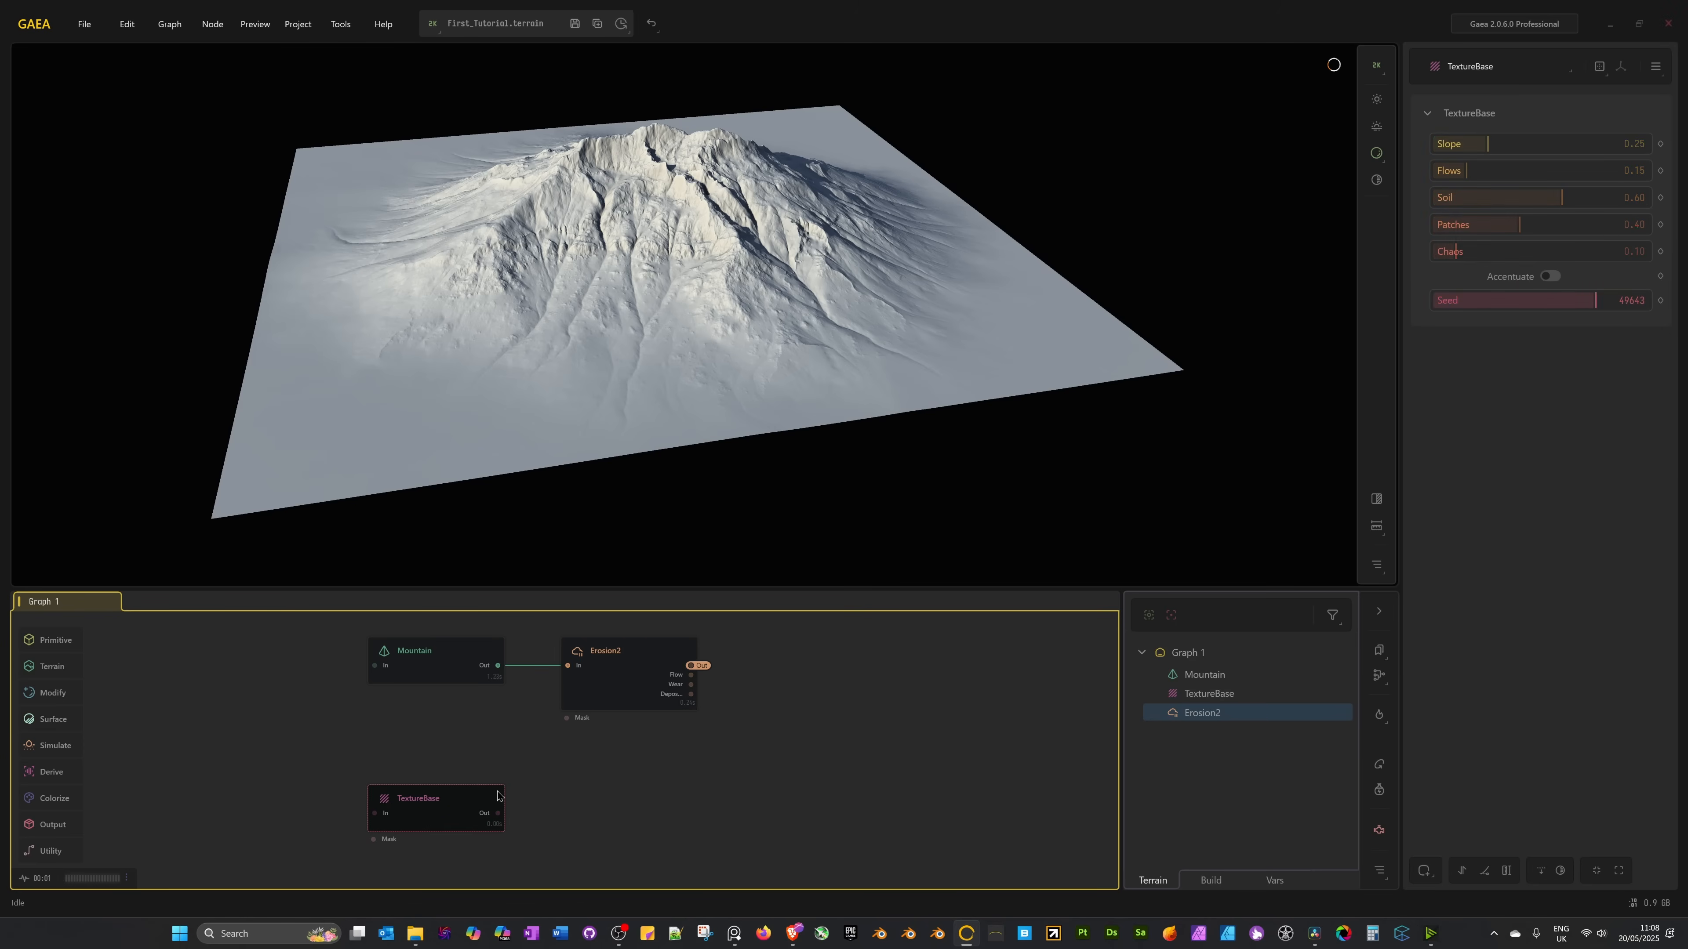
right_click(434, 808)
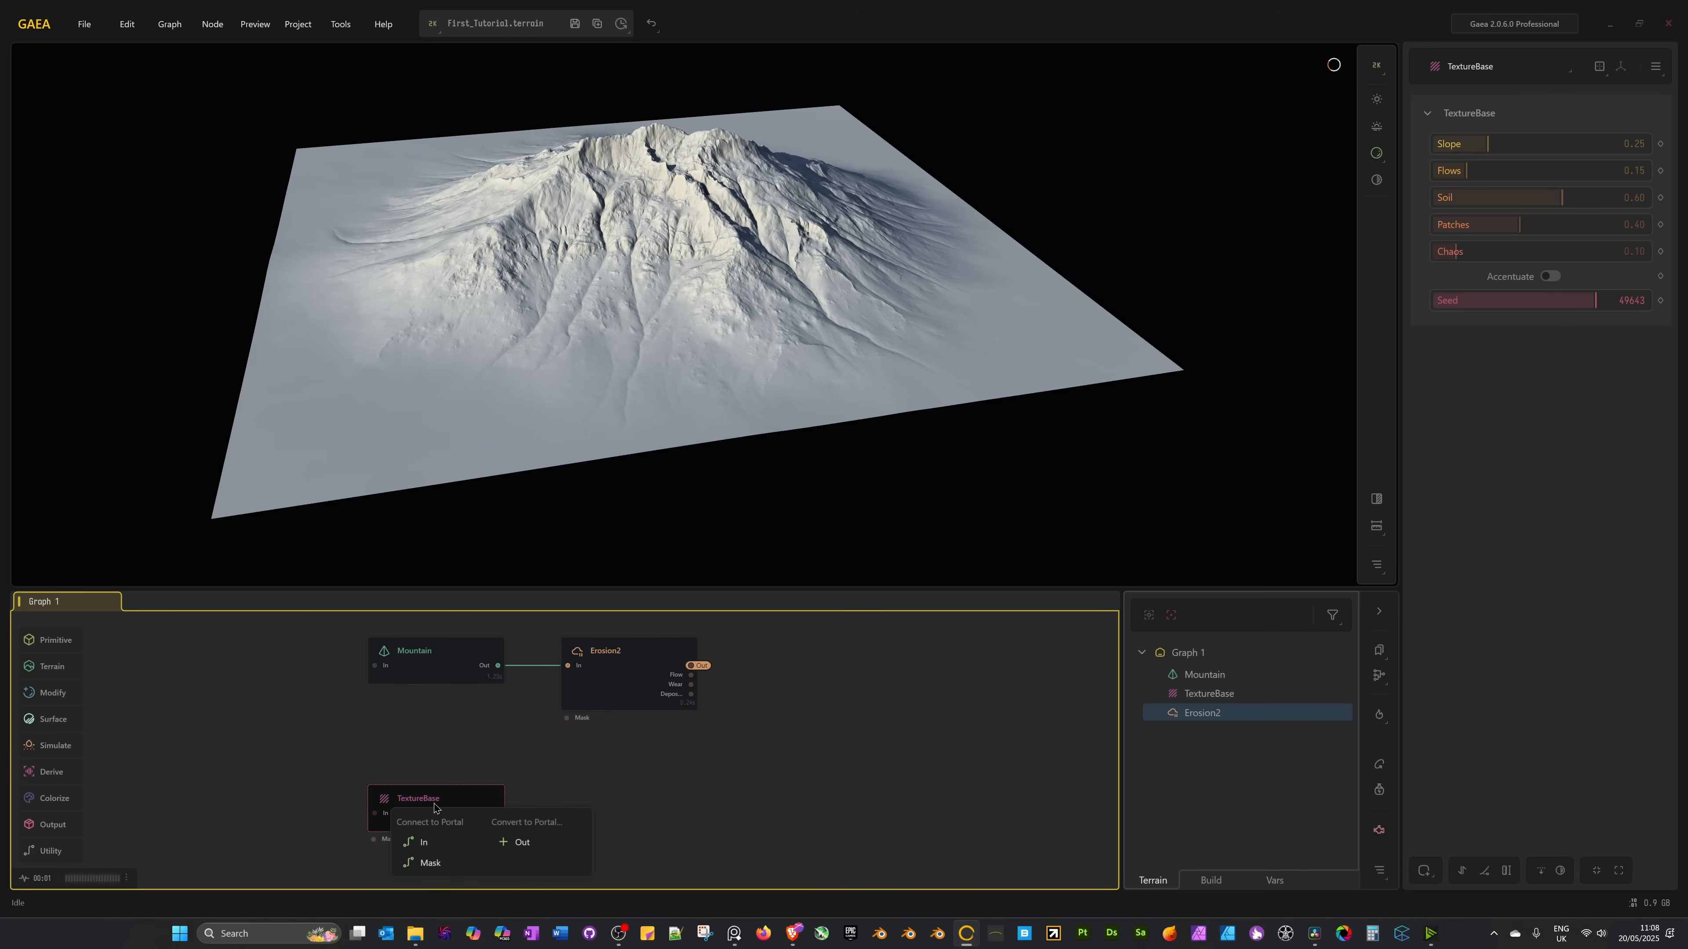
left_click(431, 844)
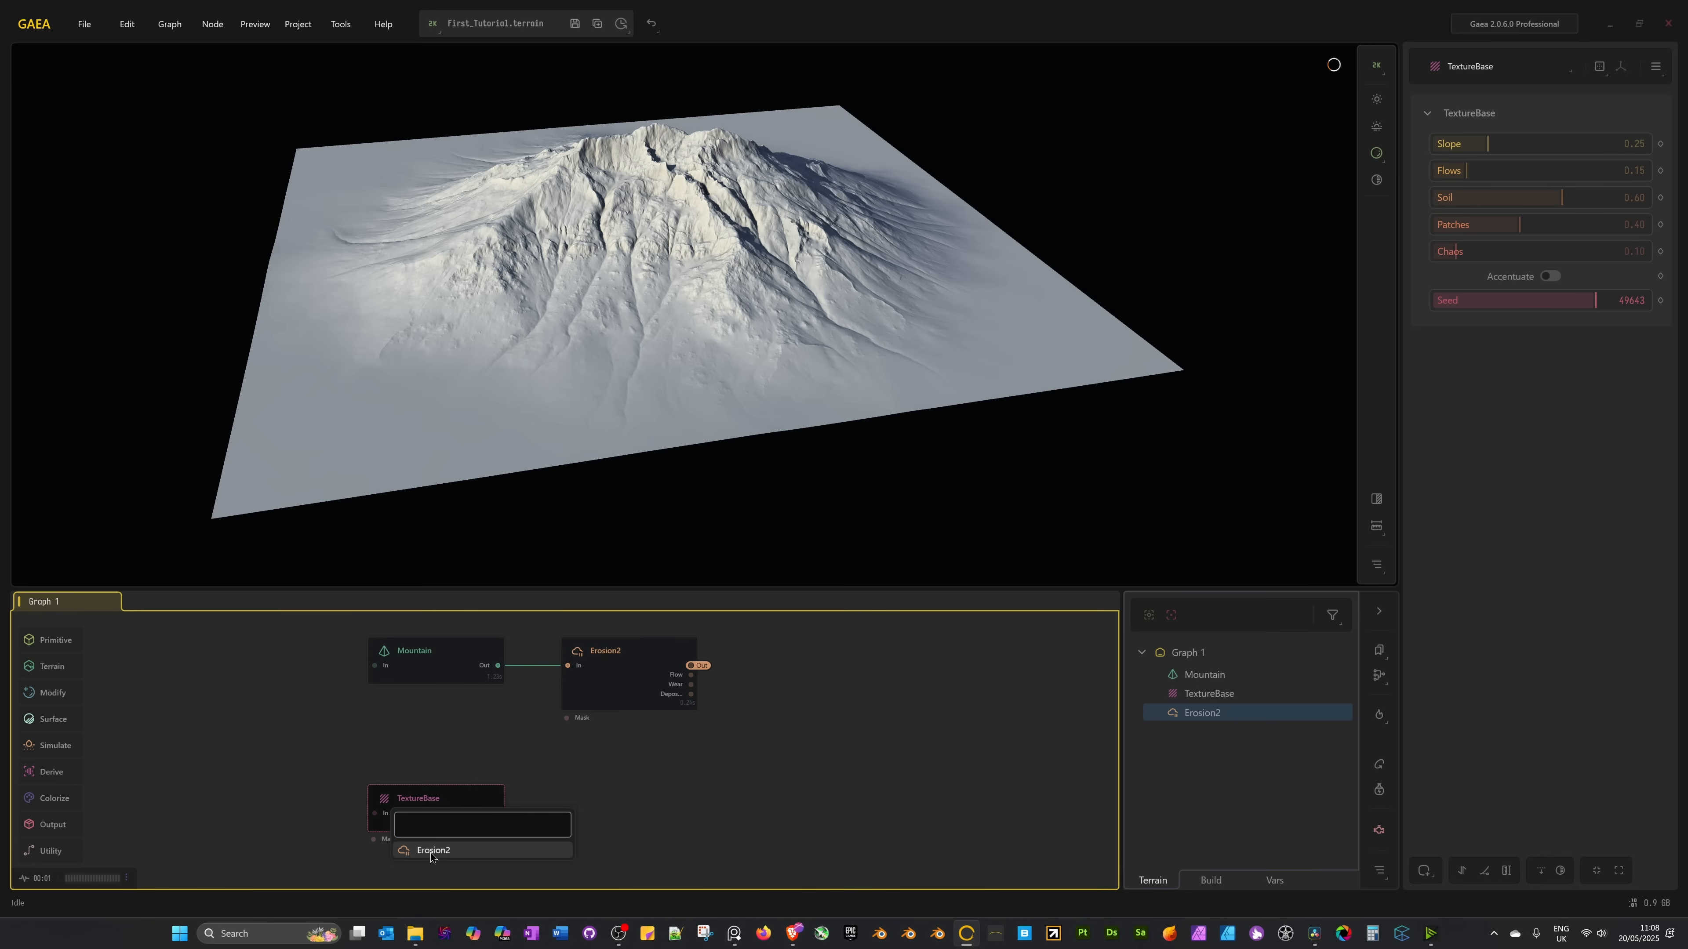
left_click(431, 852)
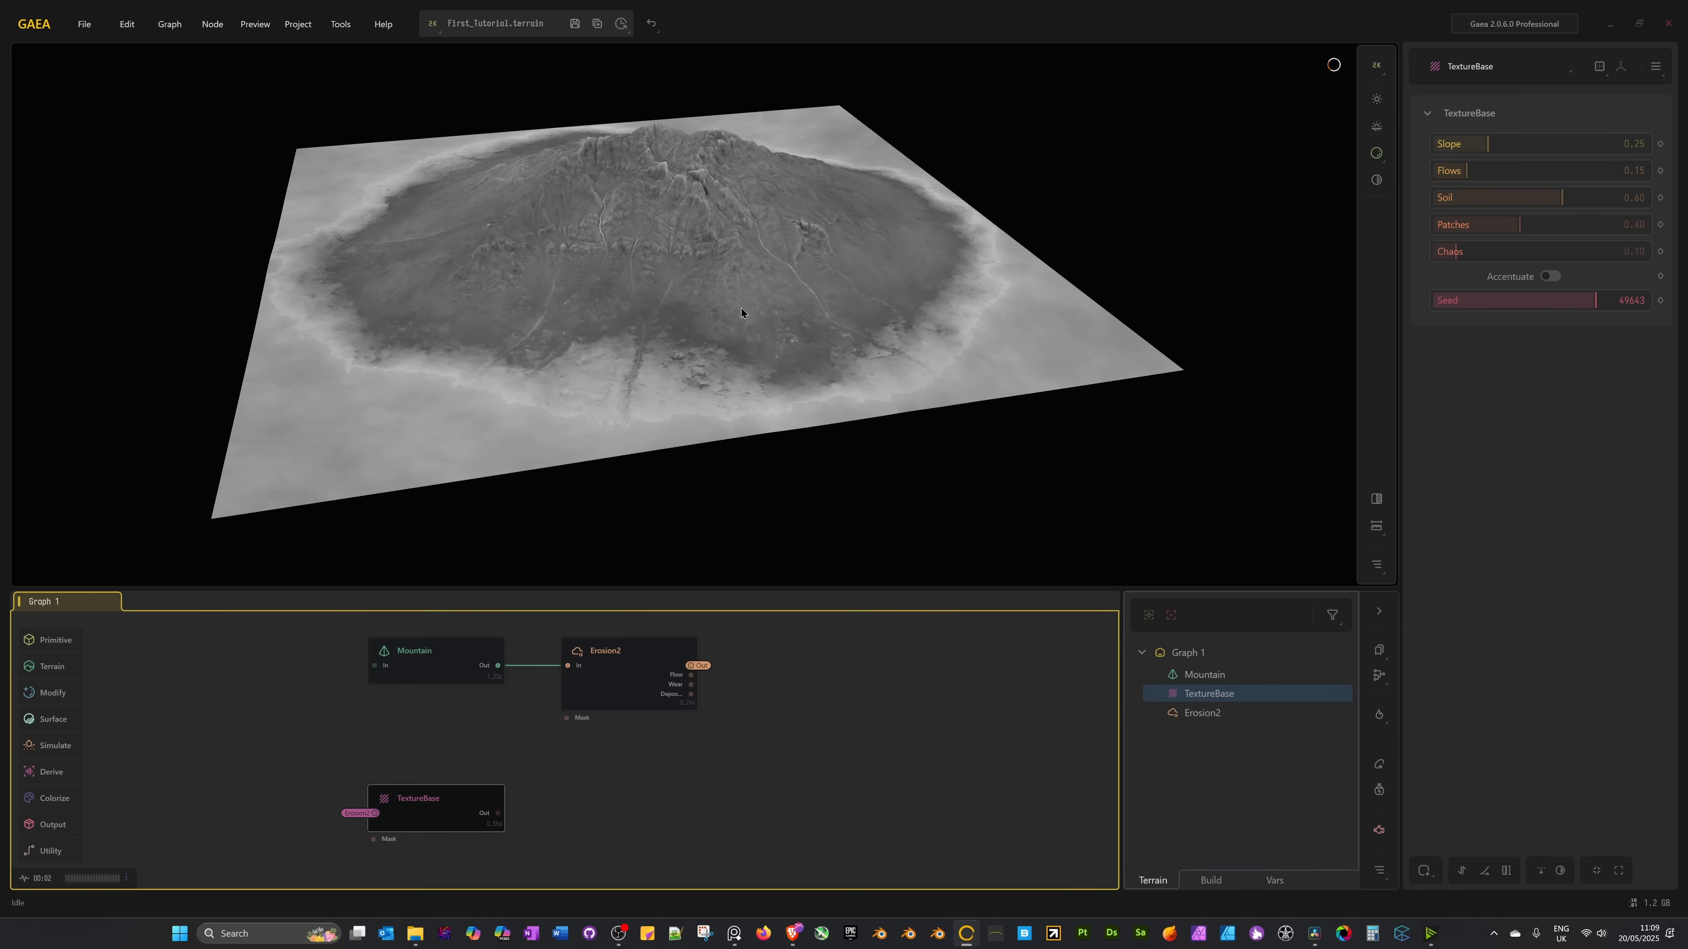
left_click_drag(498, 813, 579, 787)
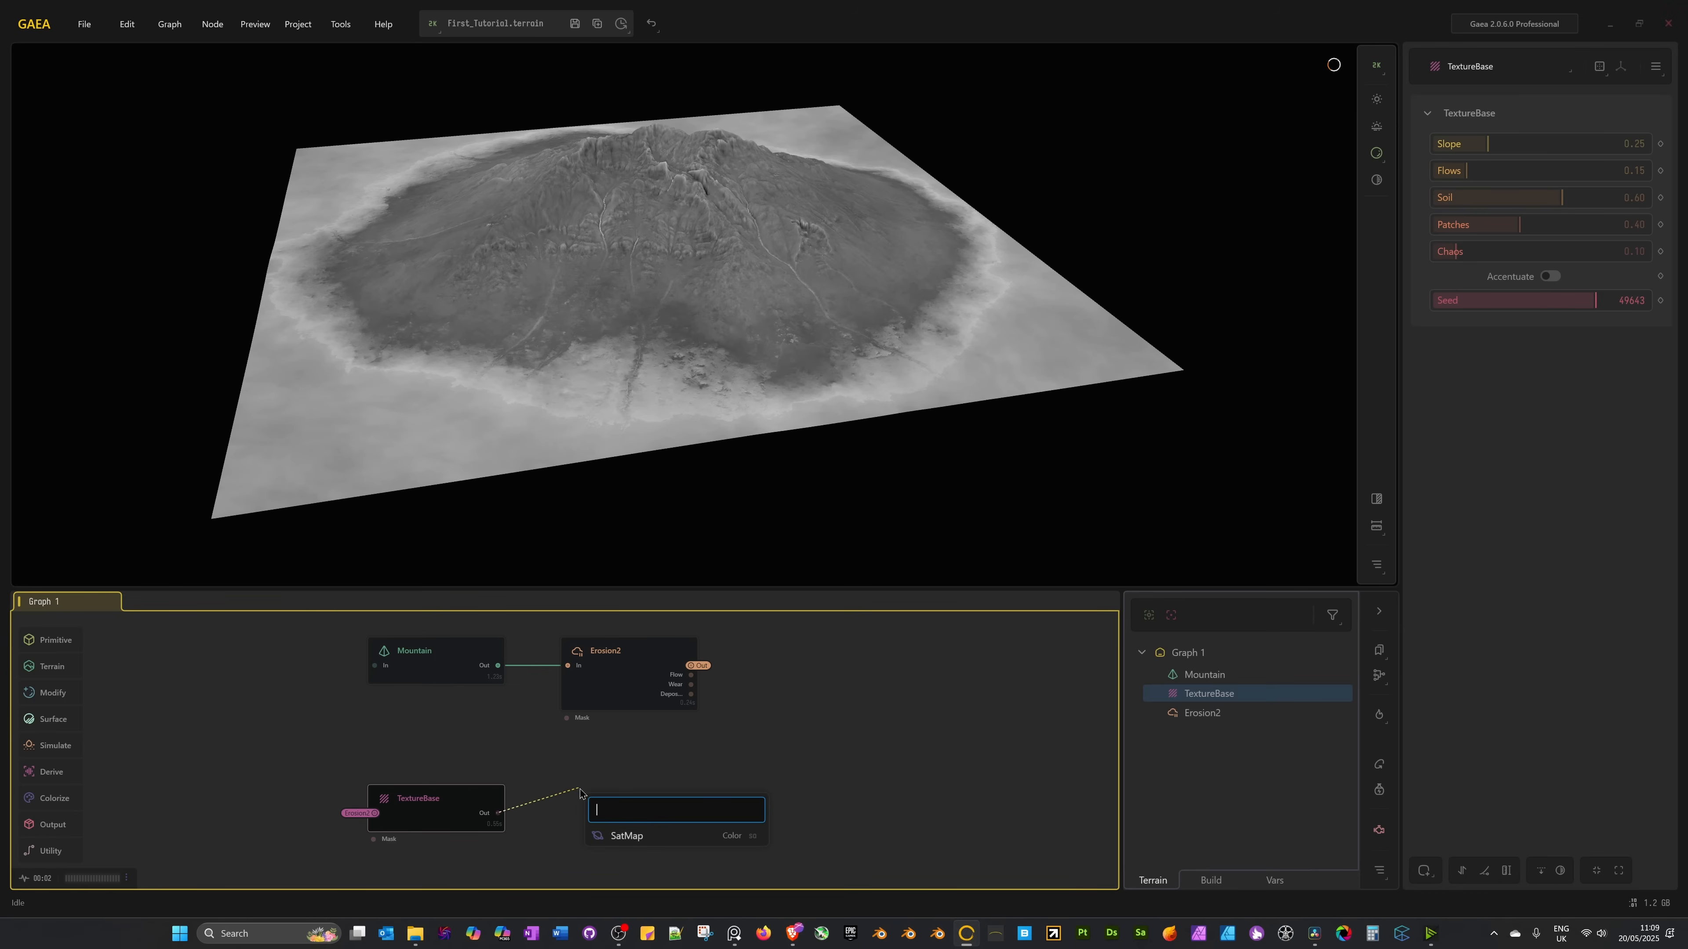
Add a SatMap node wired to TextureBase and frame the graph and terrain view.
left_click(631, 835)
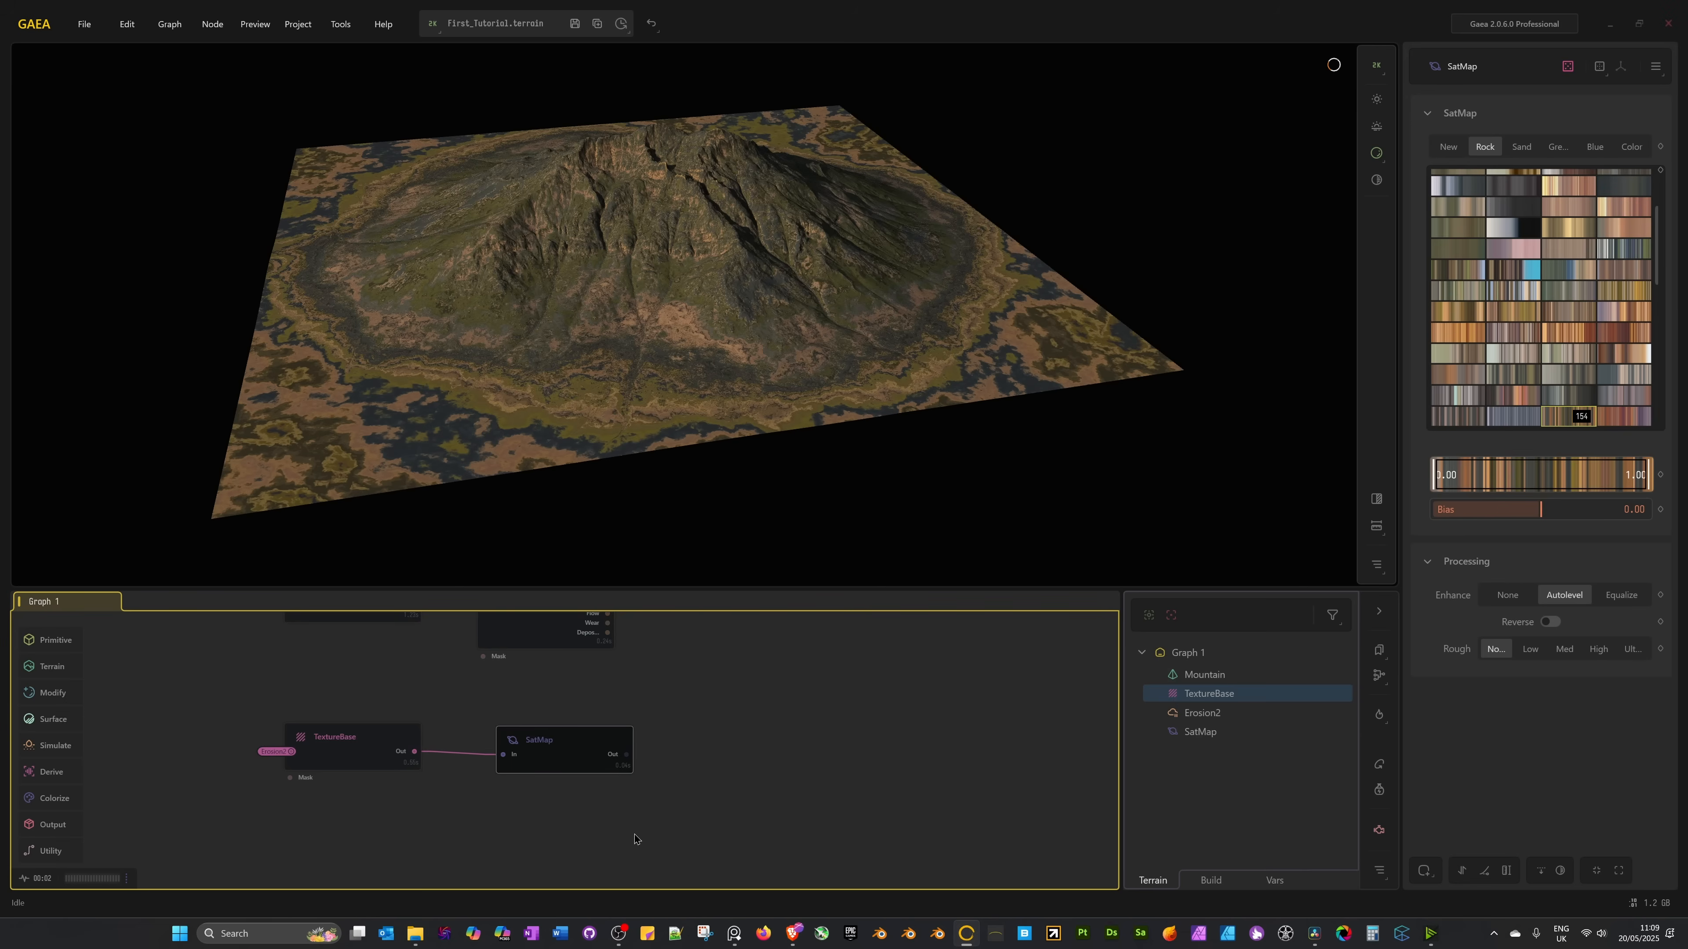
left_click_drag(584, 737, 563, 734)
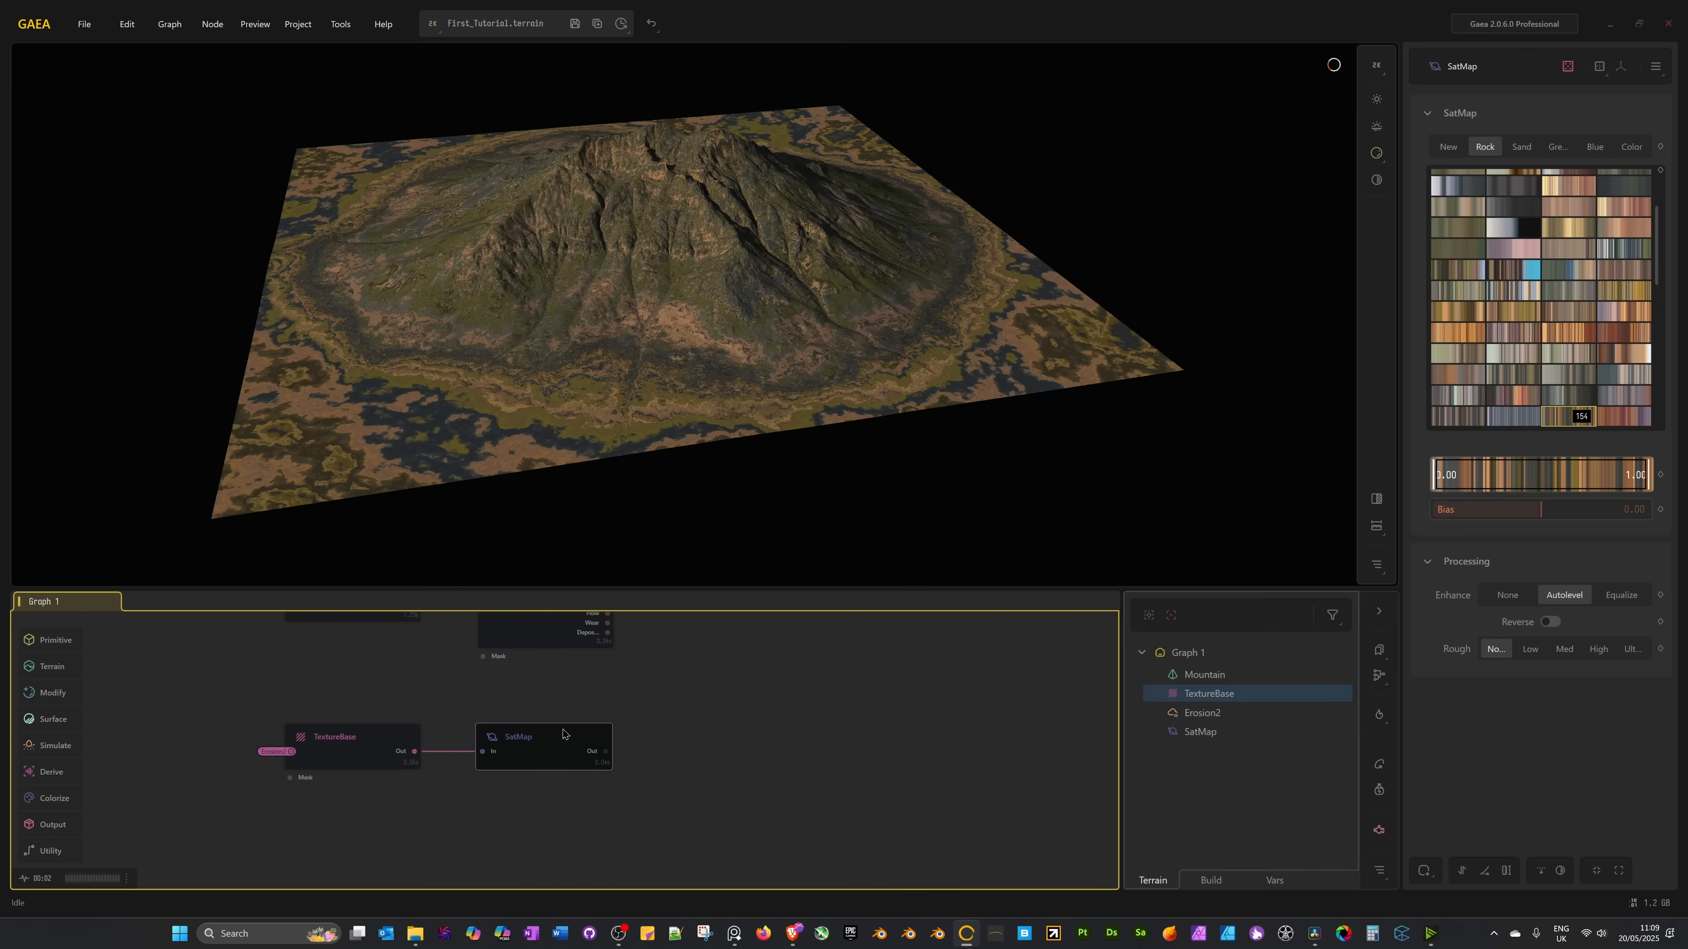
middle_click_drag(635, 708, 682, 743)
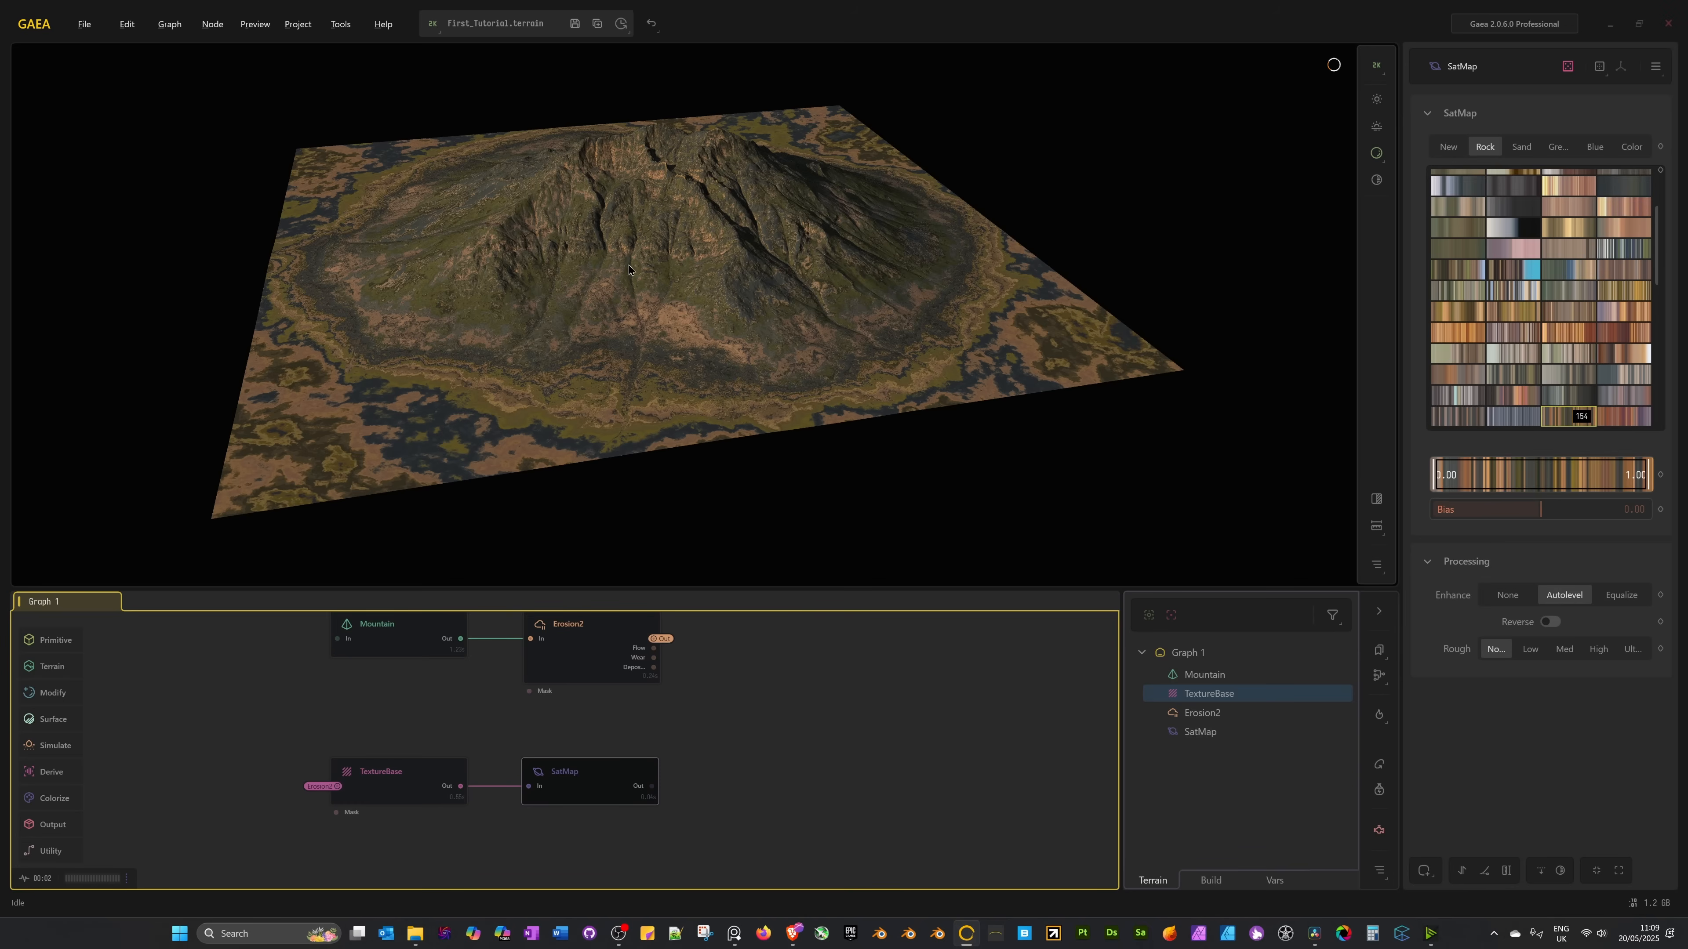
left_click_drag(629, 265, 664, 389, "alt")
scroll(1503, 299, "down", 2)
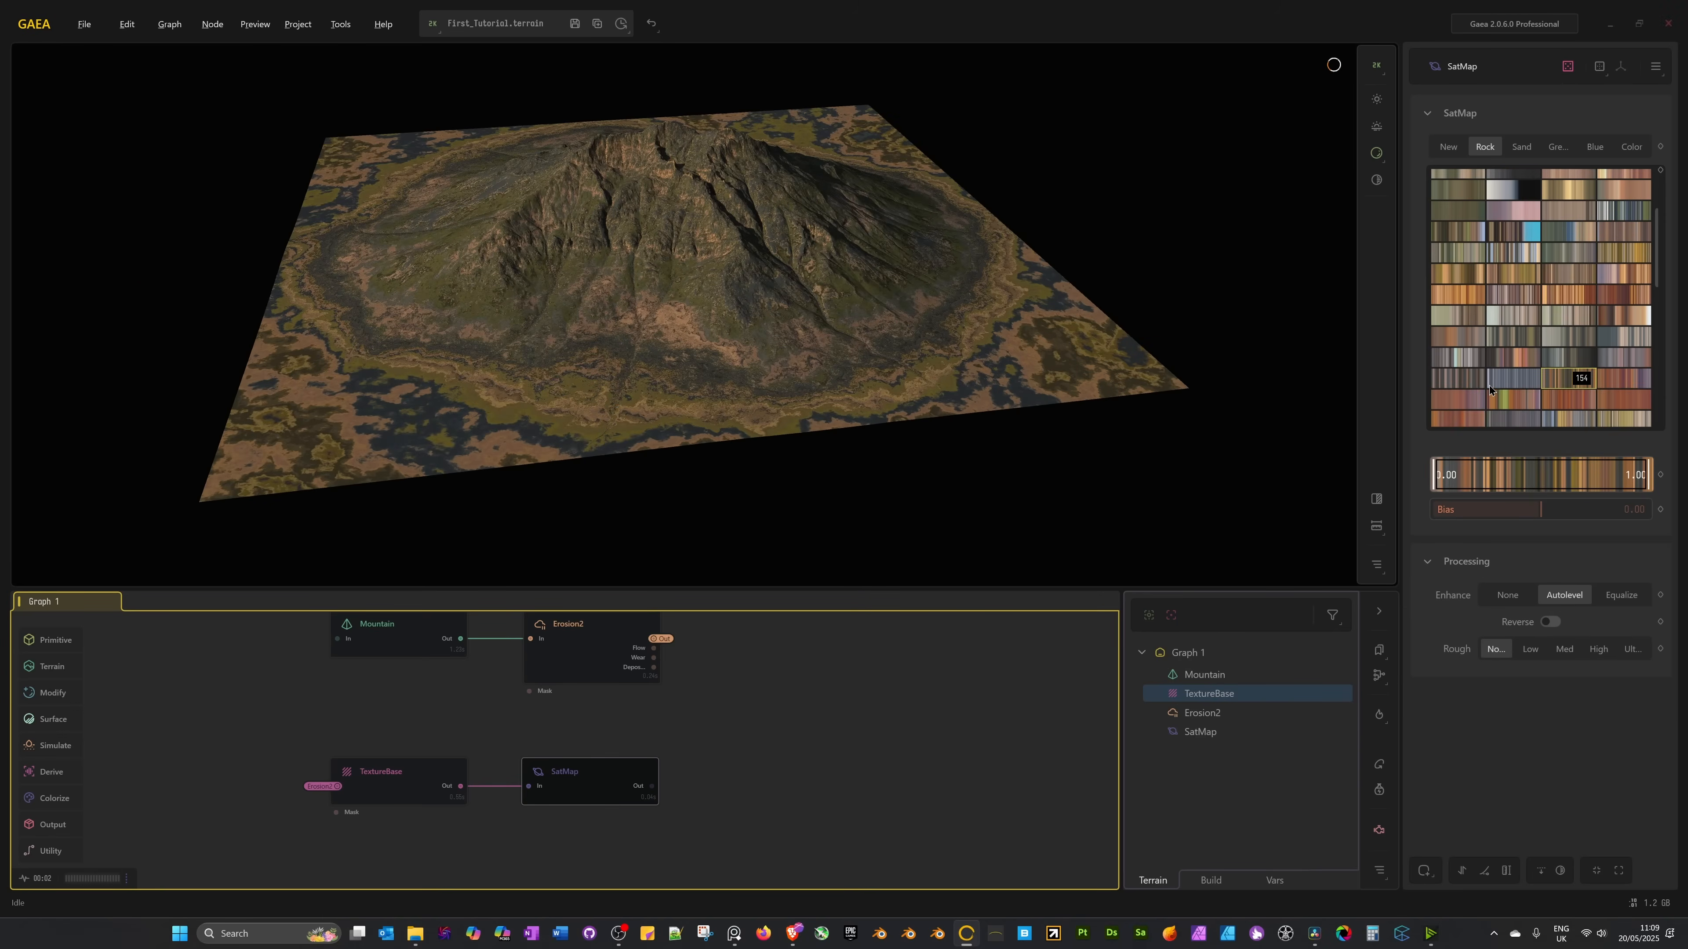
Apply Rock swatch 153, try Equalize enhancement, then return to Autolevel.
left_click(1492, 383)
scroll(1505, 382, "down", 2)
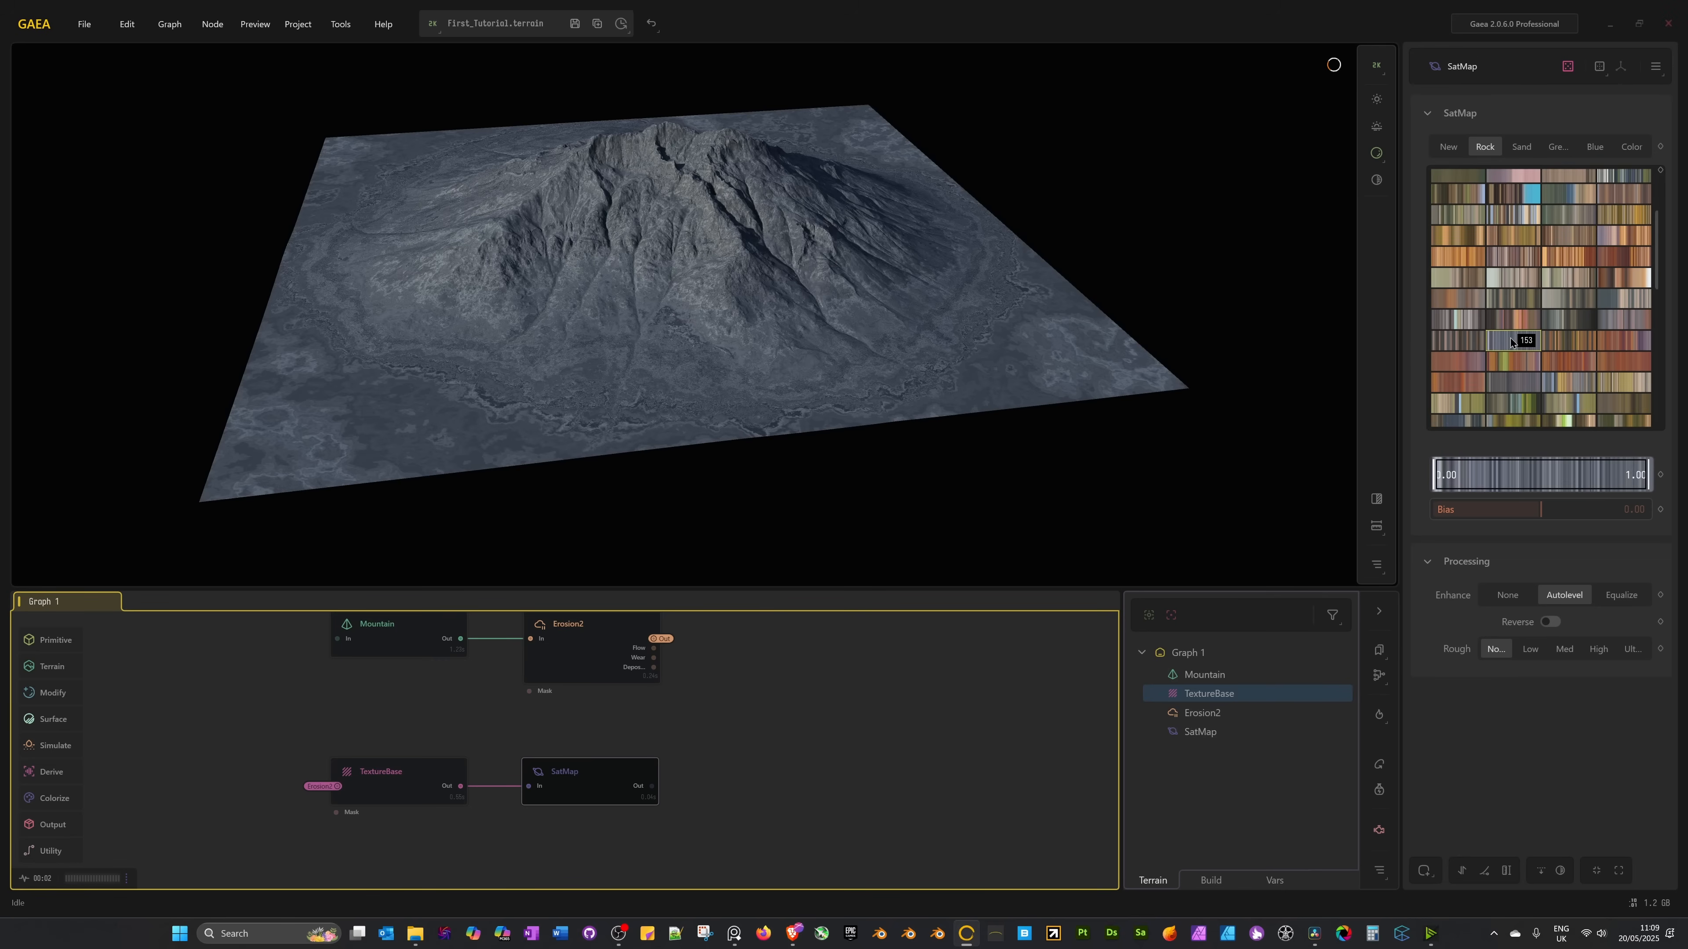
left_click(1616, 597)
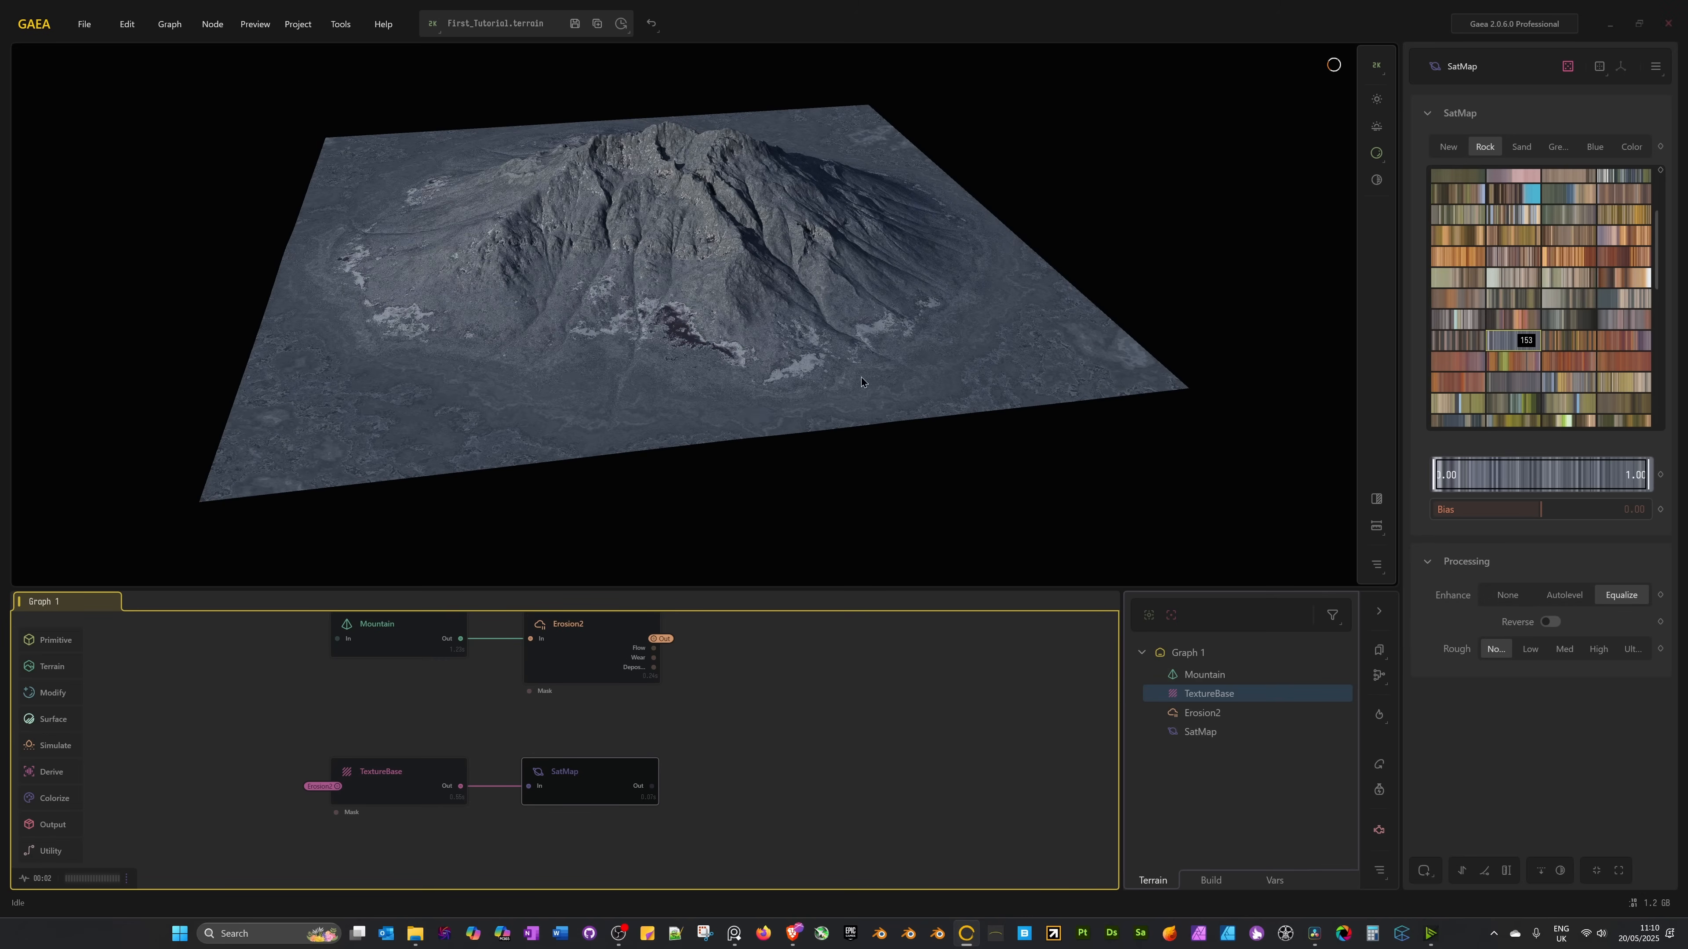
left_click(1564, 595)
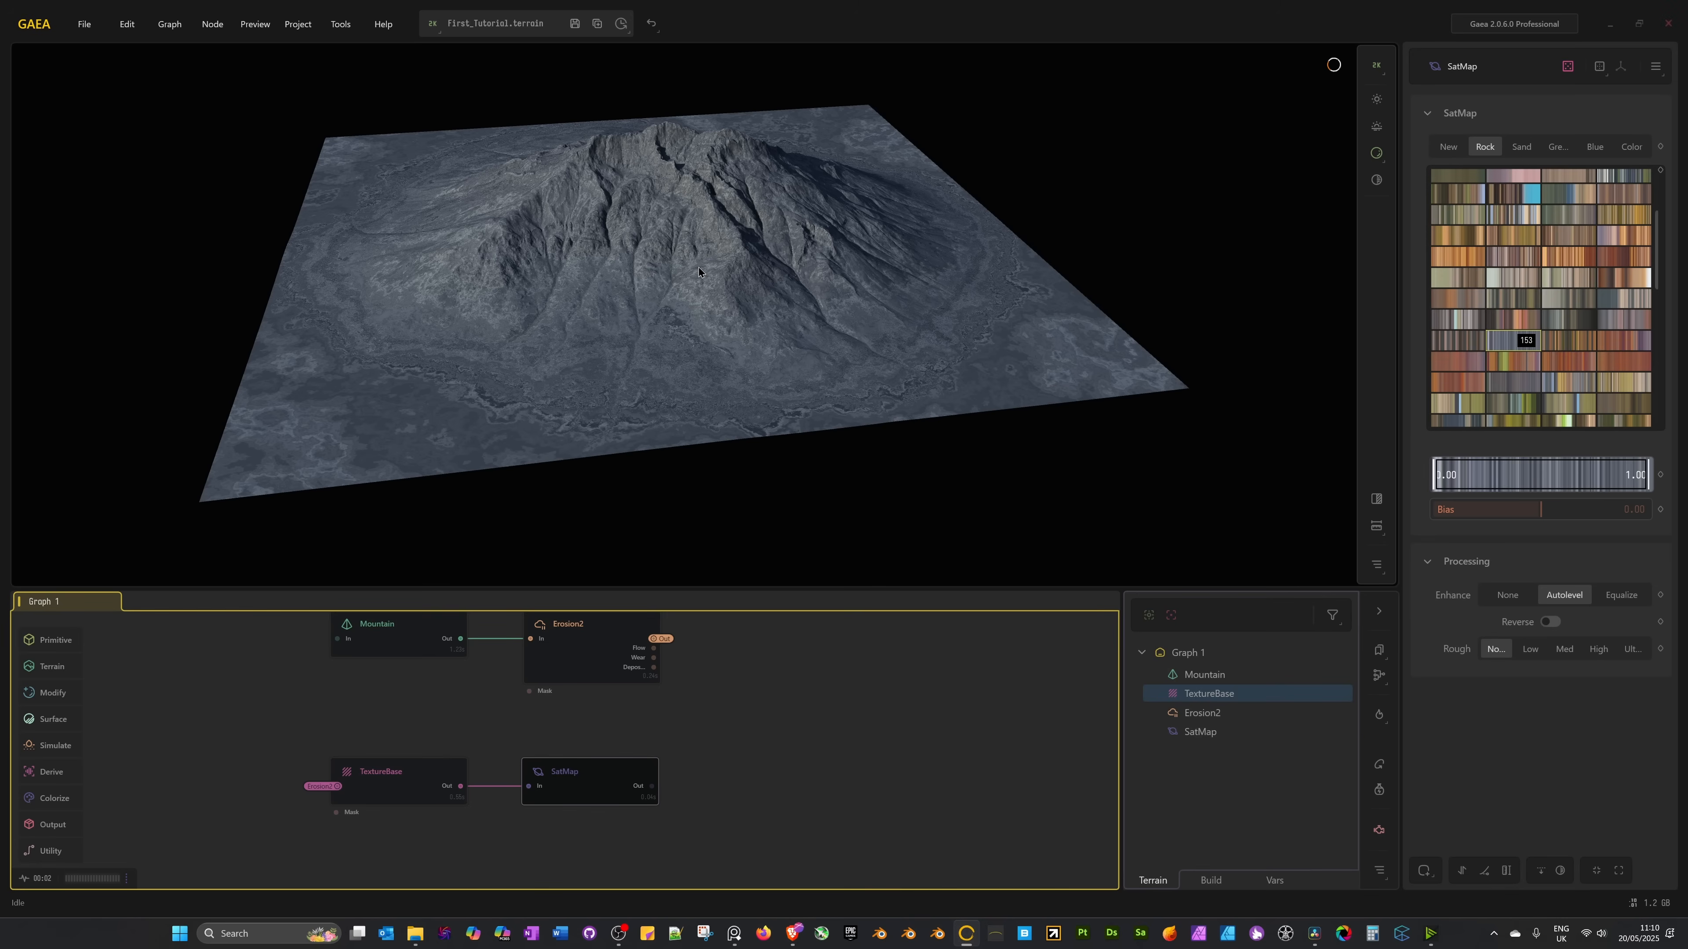
scroll(710, 197, "up", 10)
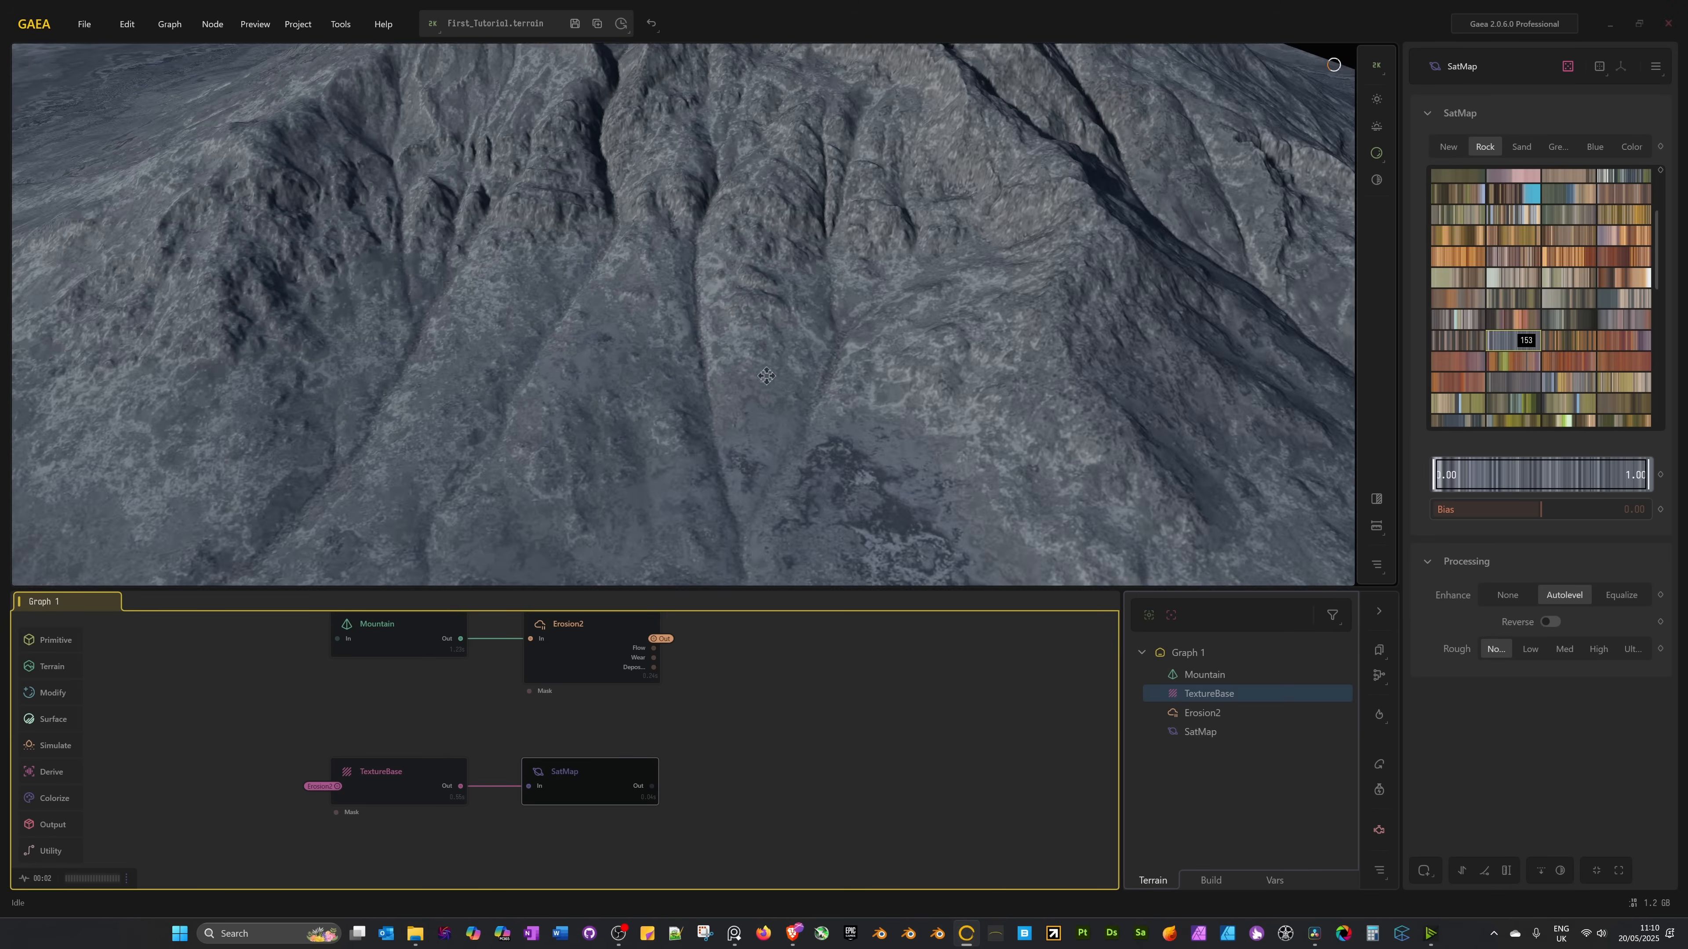
scroll(1135, 390, "down", 10)
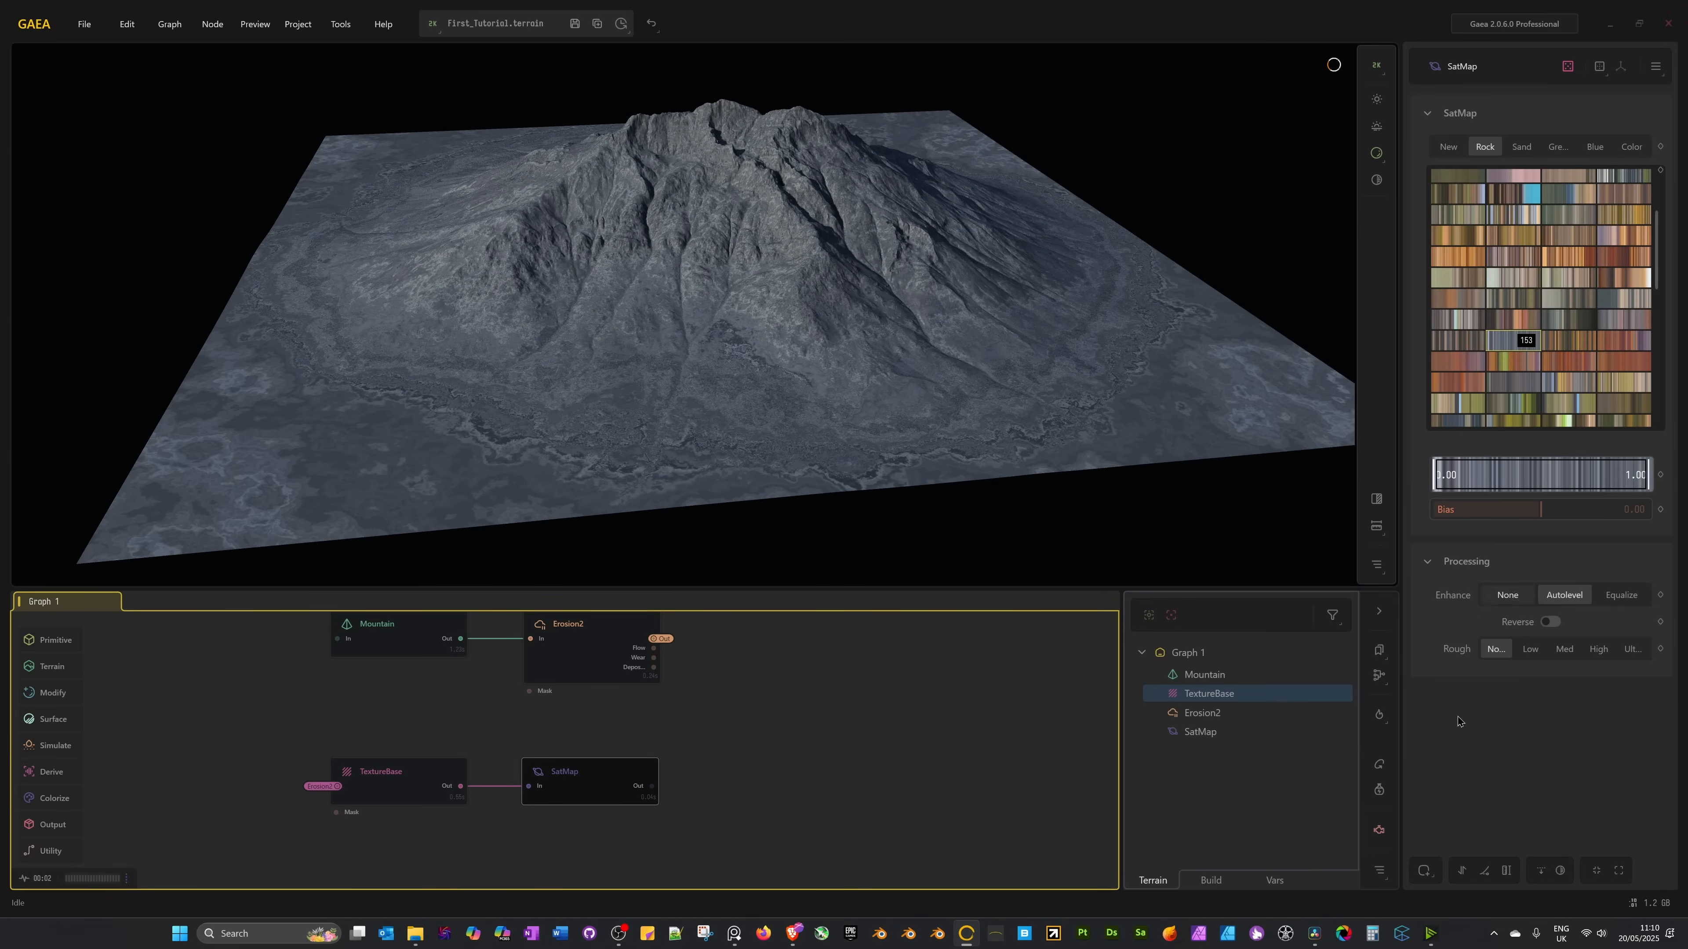
middle_click_drag(697, 818, 746, 795)
Add a second SatMap node fed by TextureBase via a 'sat' search.
left_click(506, 756)
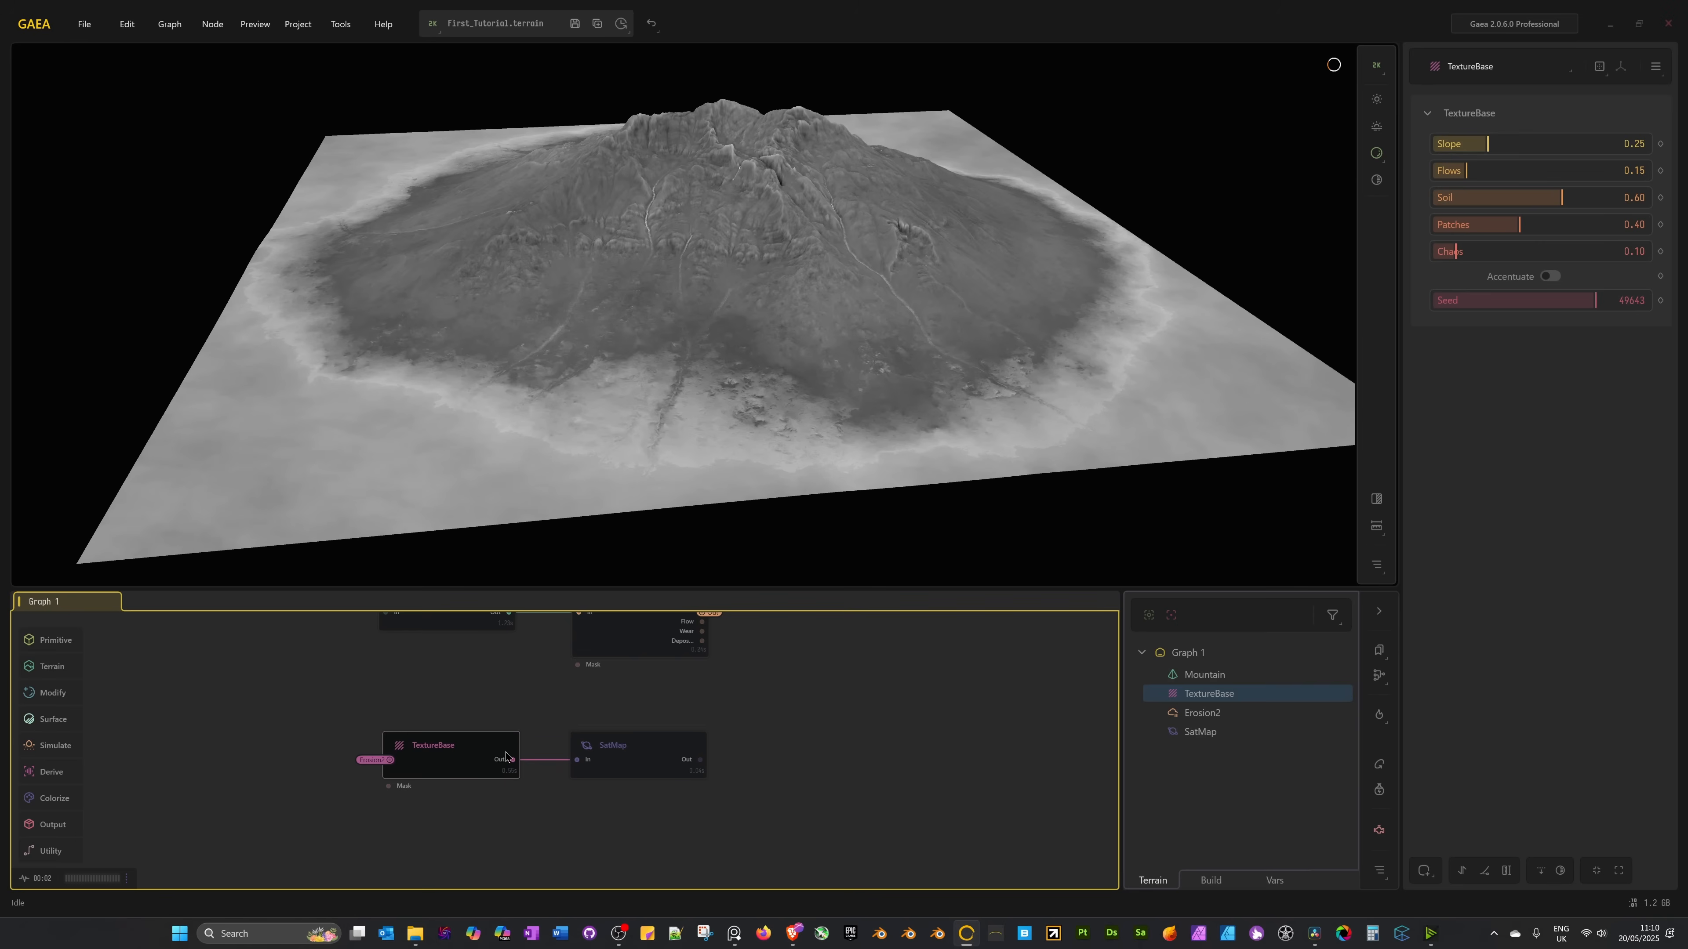
mouse_move(517, 761)
left_mouse_down()
mouse_move(598, 821)
mouse_move(518, 761)
mouse_move(567, 815)
mouse_move(529, 762)
left_mouse_up()
left_click_drag(526, 760, 610, 846)
type("sat")
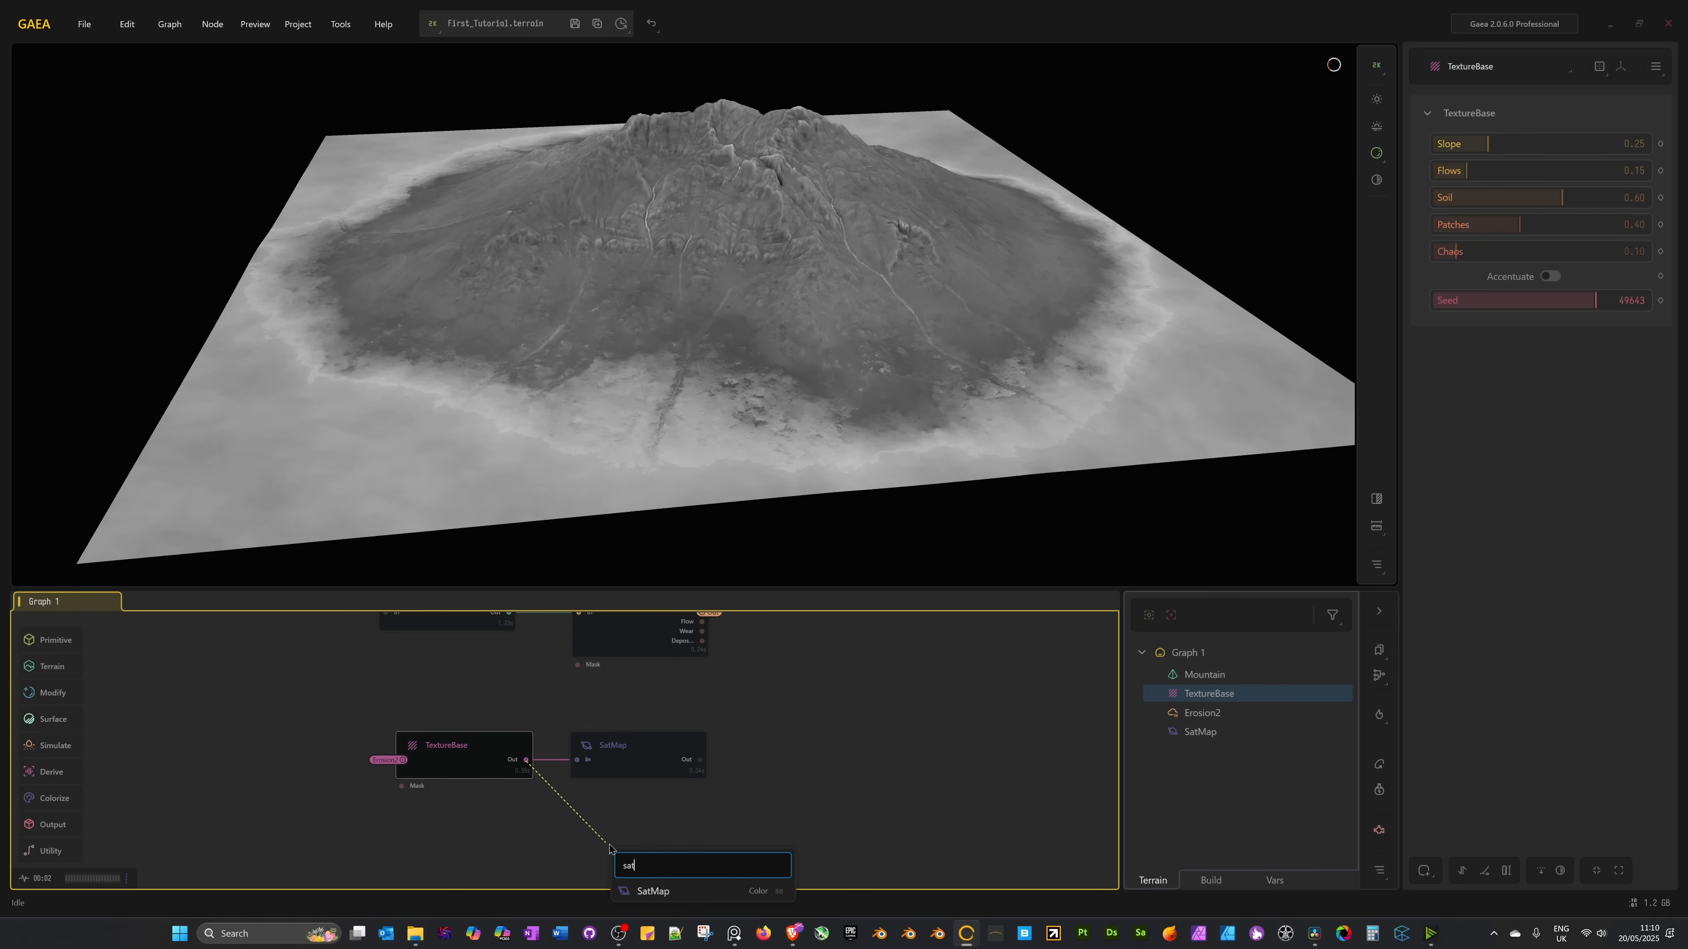
key("Return")
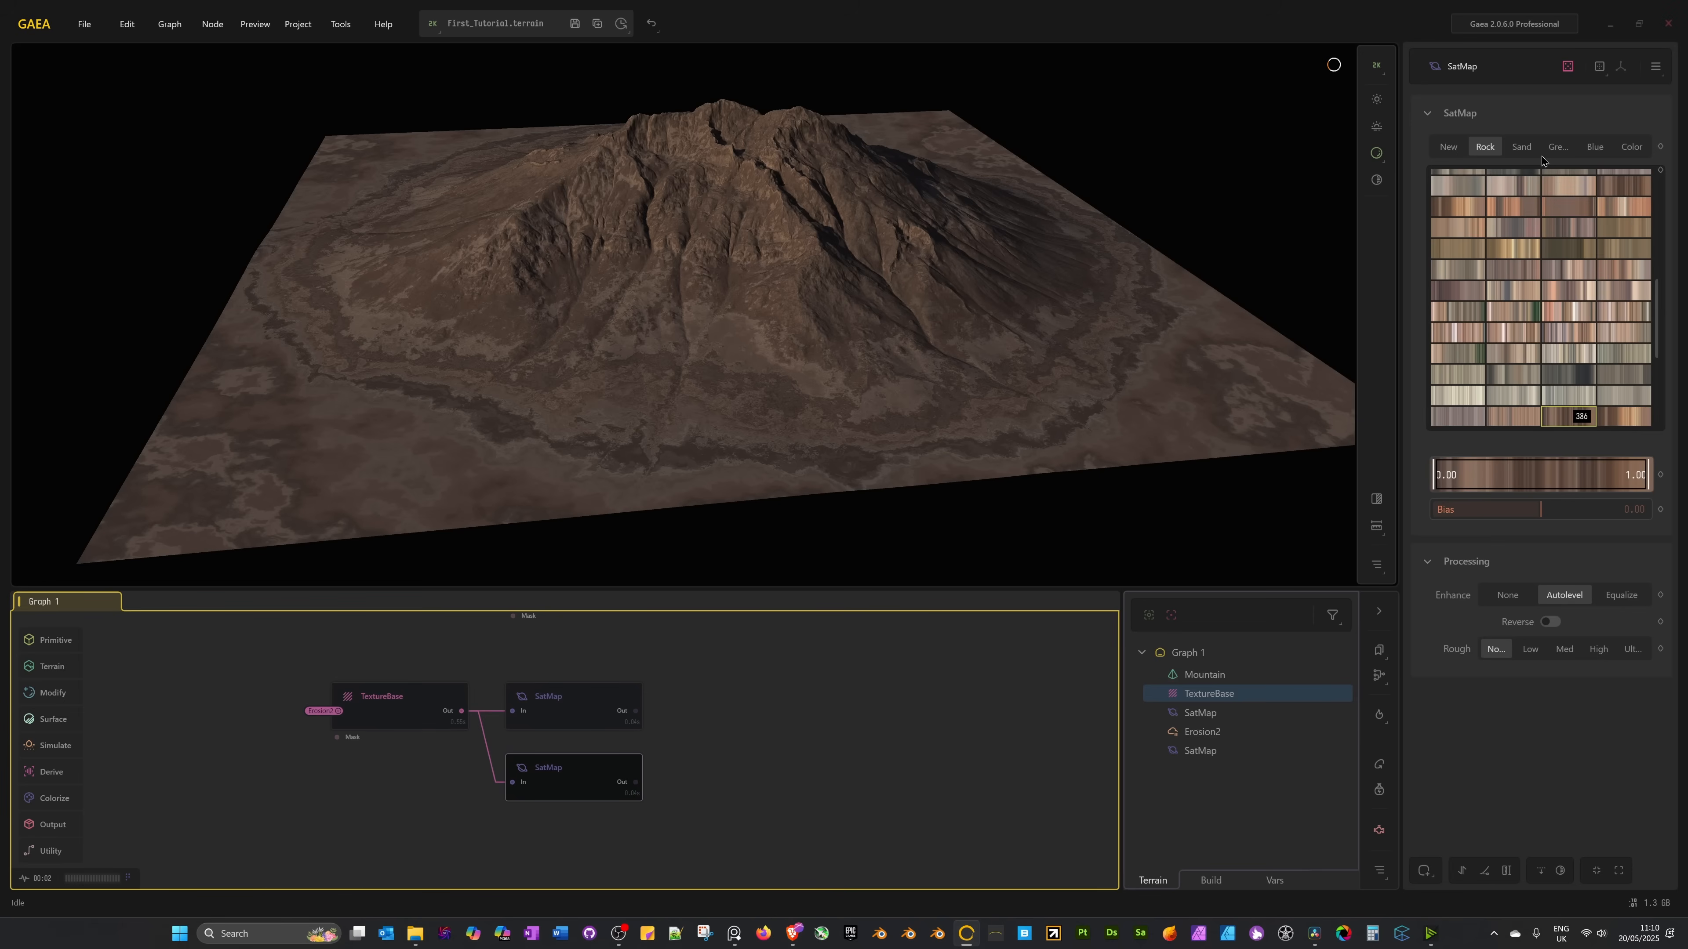
Colour the terrain with Green swatch 121, testing range 0.50 before restoring 1.00.
left_click(1557, 150)
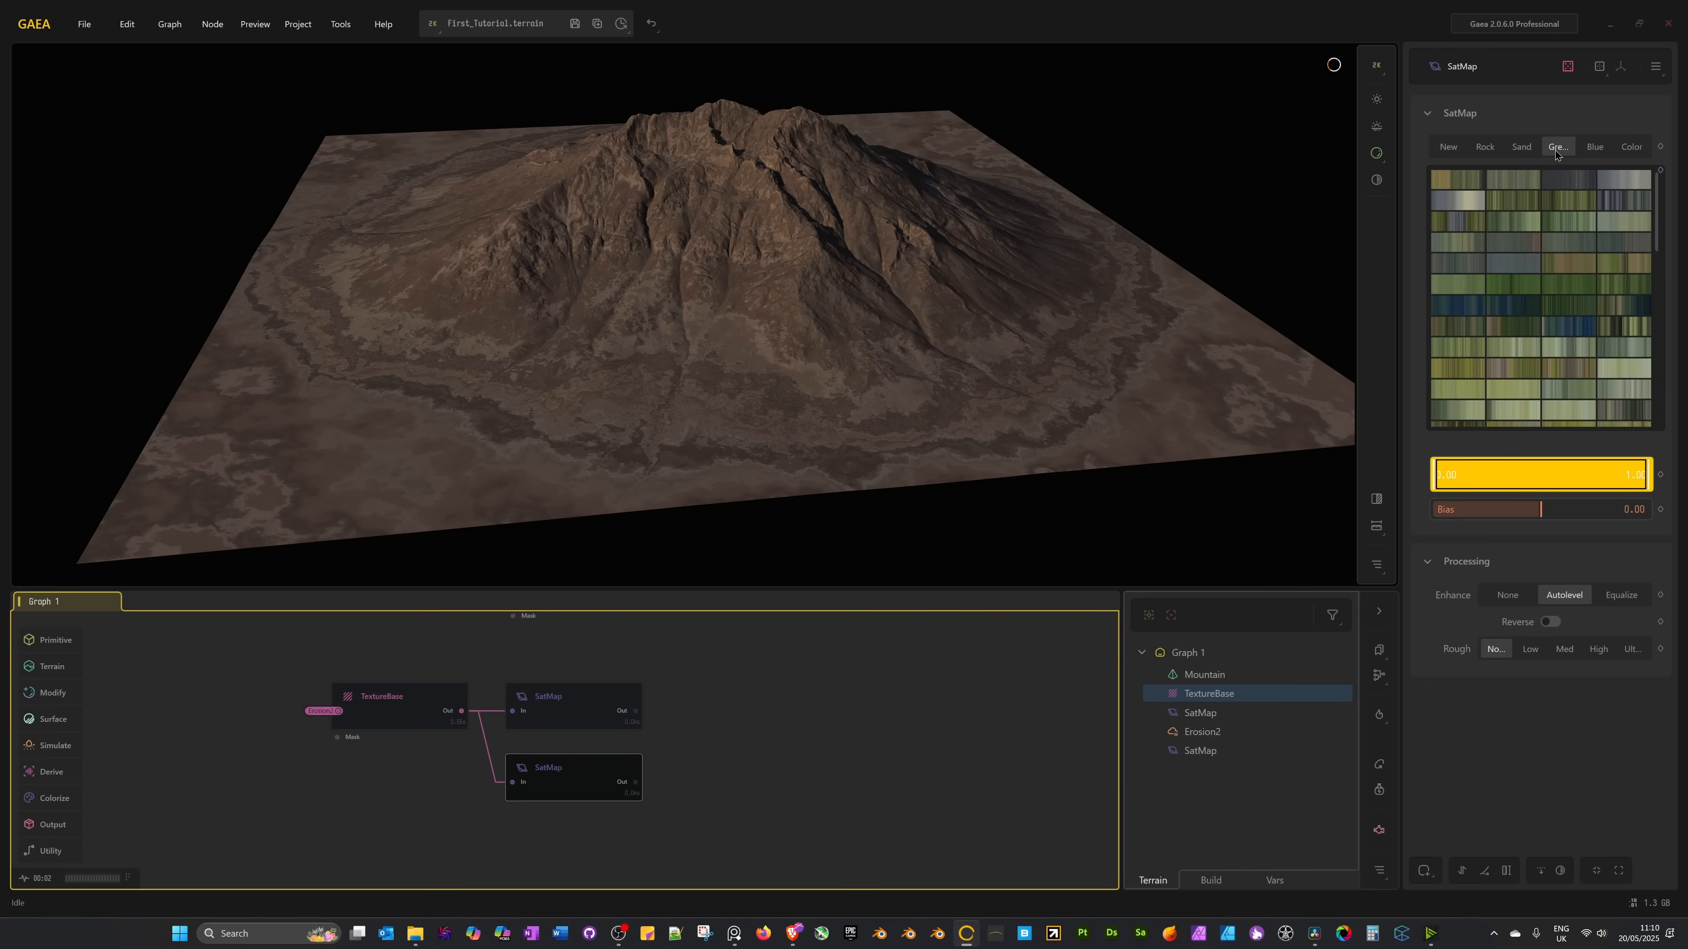
left_click(1573, 281)
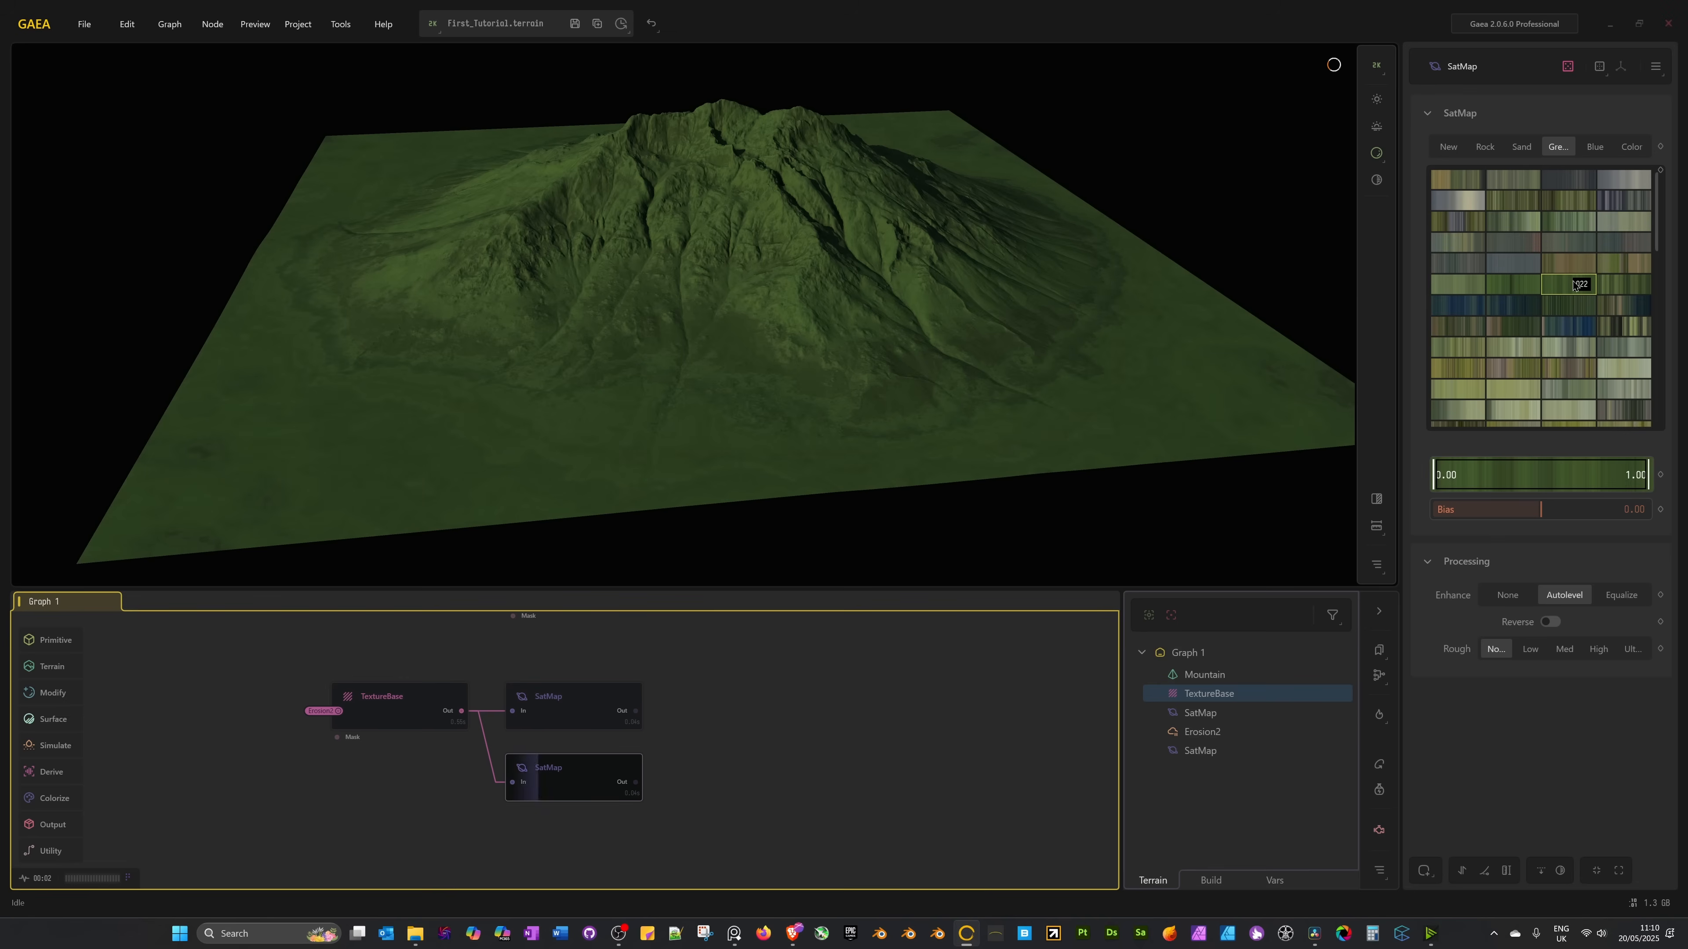
left_click(1518, 283)
scroll(1518, 287, "down", 3)
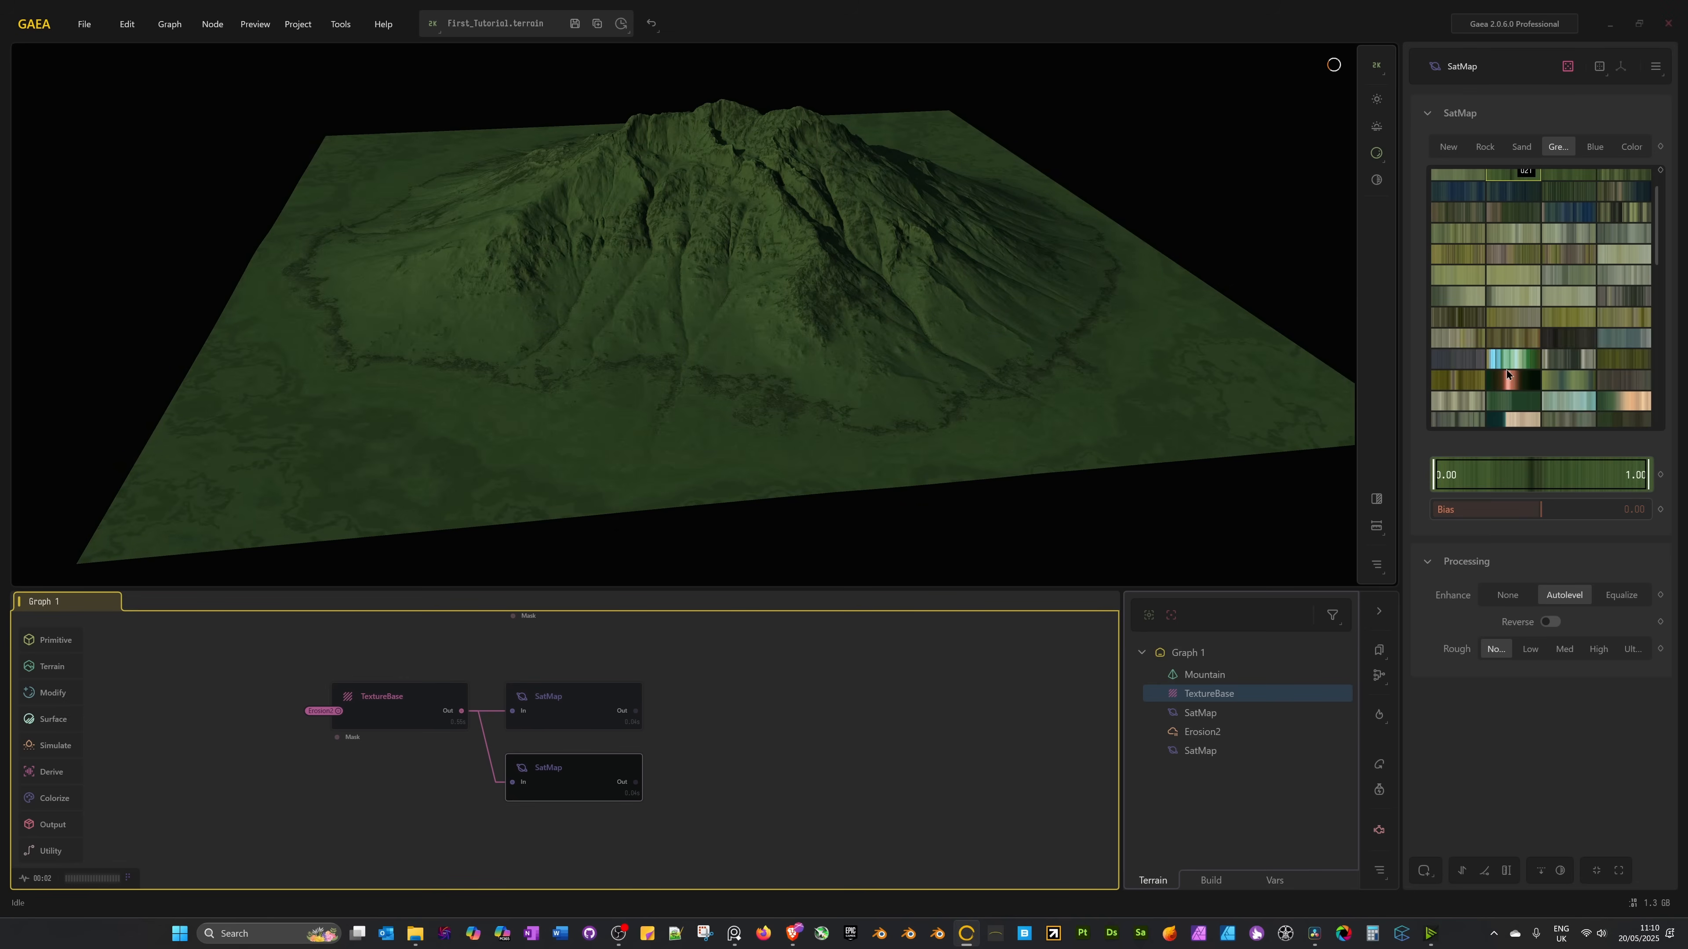
left_click(1503, 336)
scroll(1503, 336, "down", 5)
scroll(1503, 336, "down", 6)
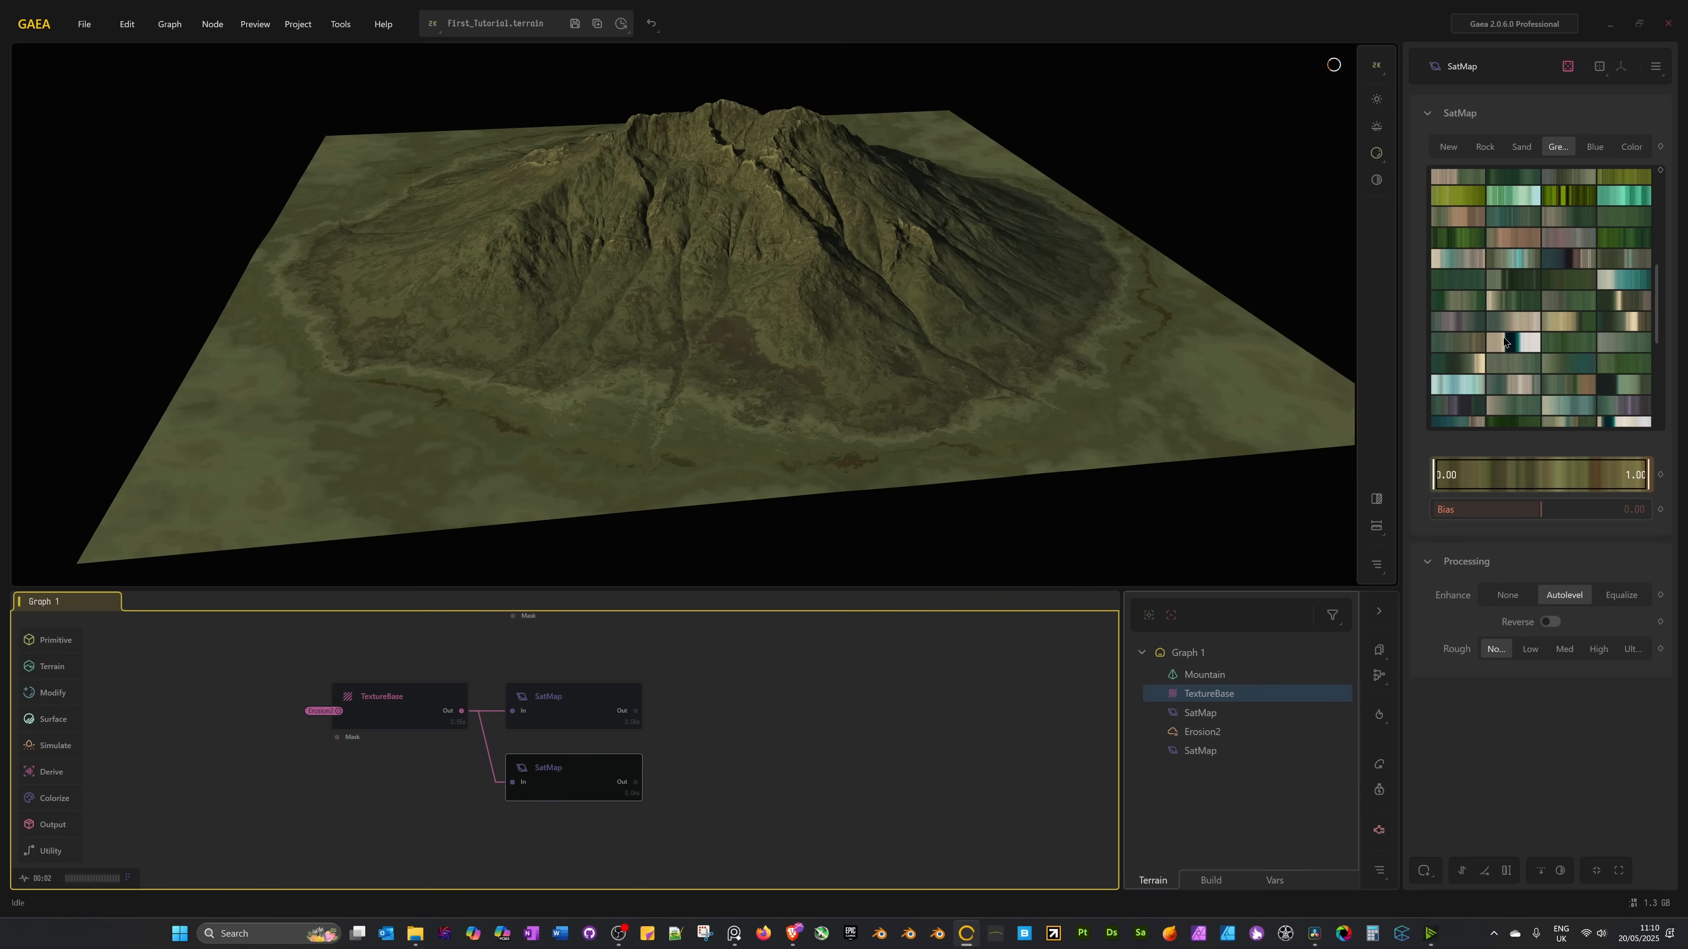
left_click(1524, 242)
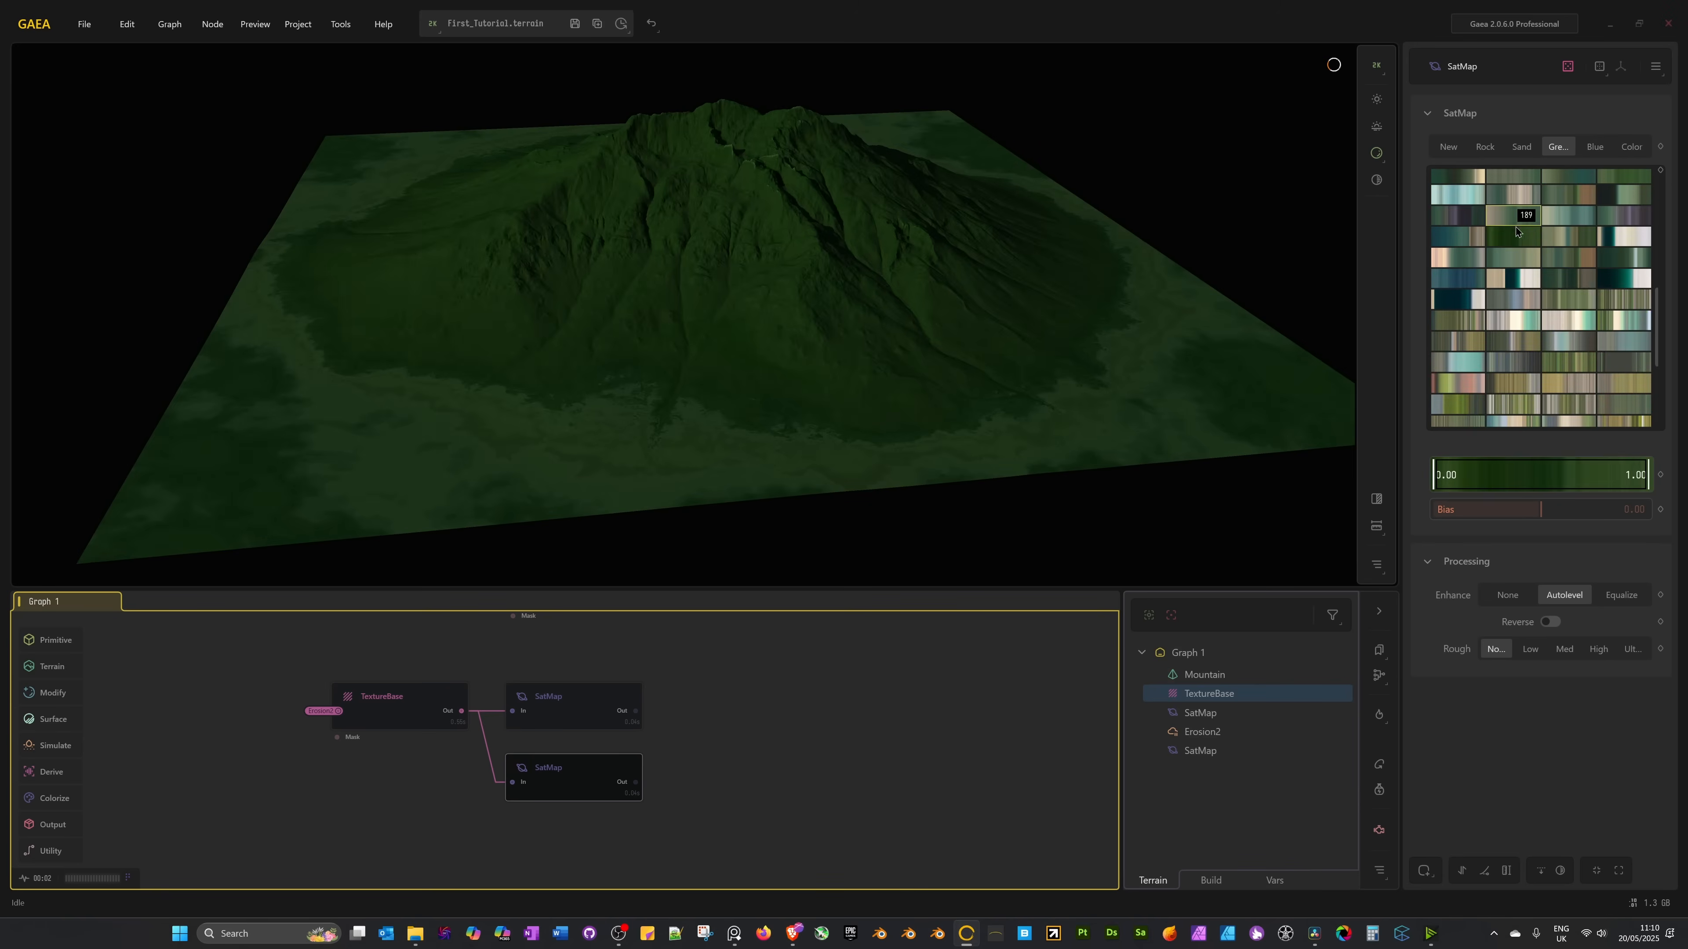
scroll(1539, 349, "up", 3)
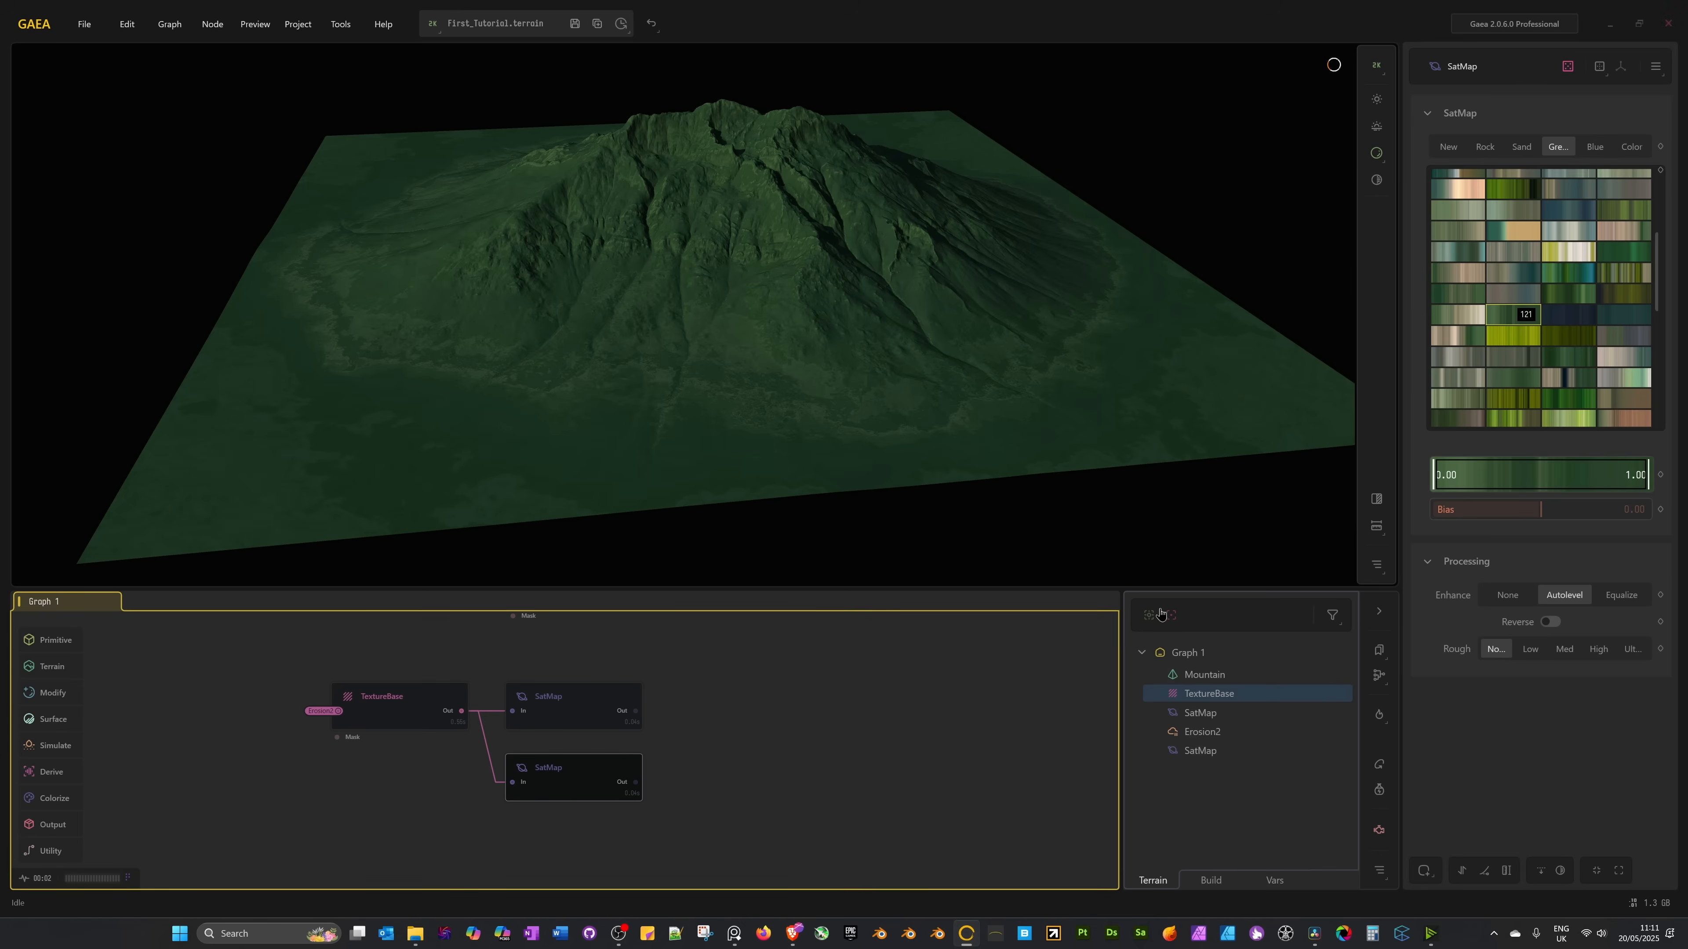
left_click_drag(1650, 474, 1540, 476)
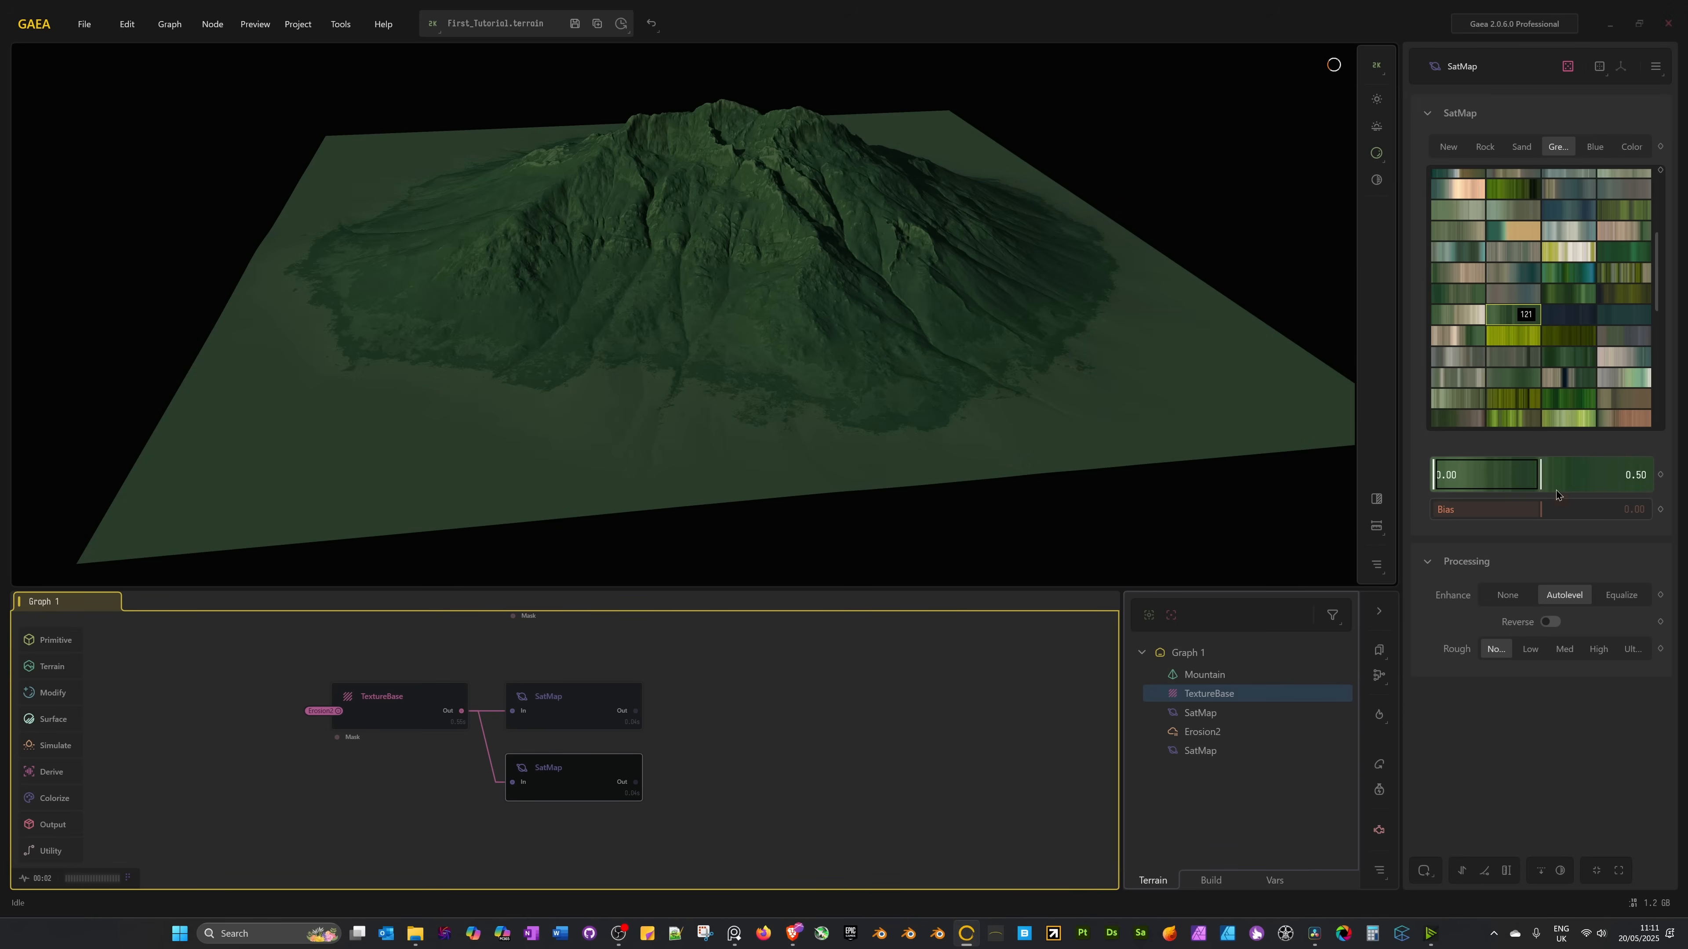
left_click_drag(1539, 472, 1652, 486)
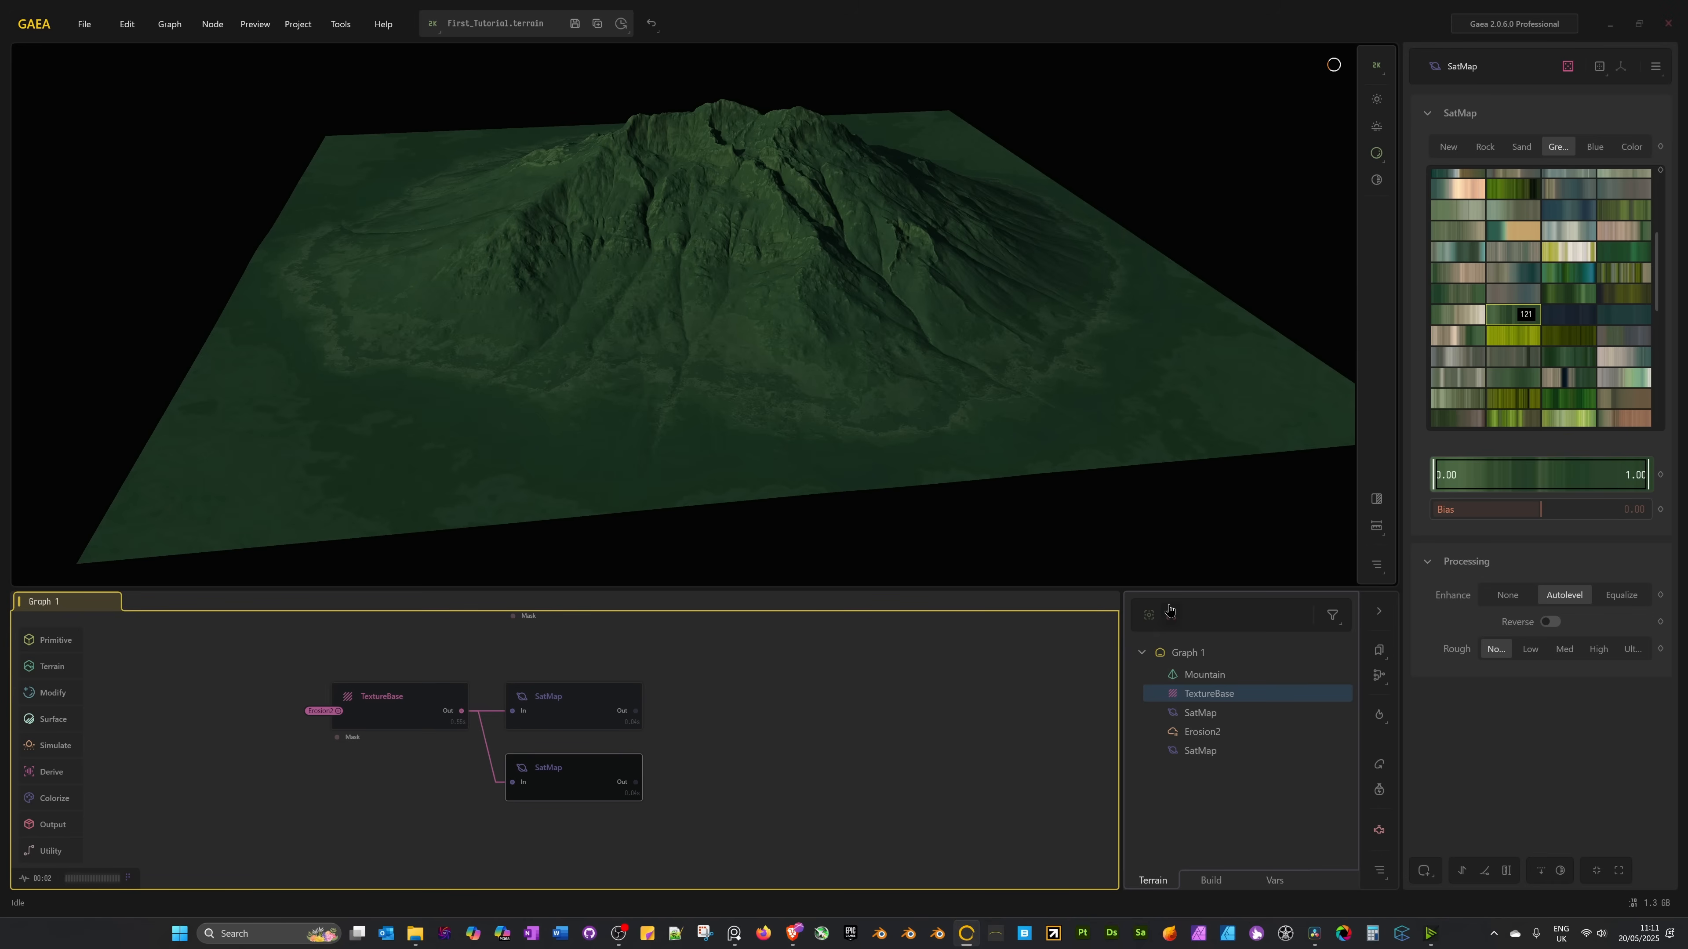
Wire the two SatMap outputs into a new Combine node that blends them at Ratio 0.50.
left_click(723, 745)
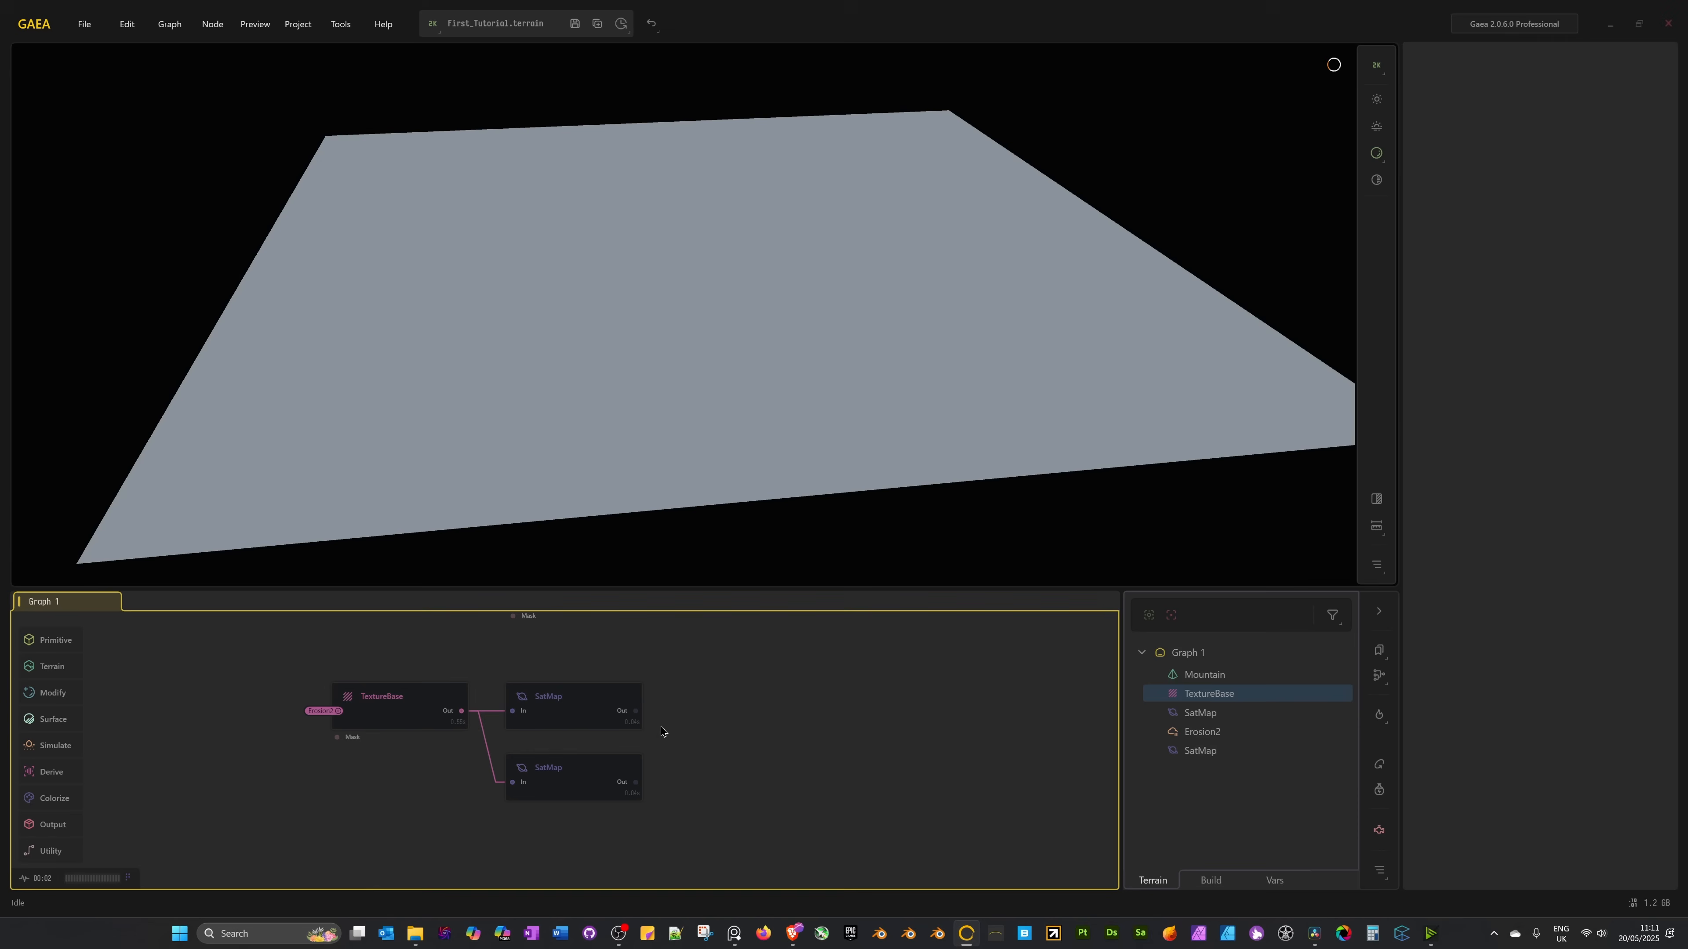
left_click_drag(636, 711, 638, 786)
left_click_drag(731, 734, 731, 710)
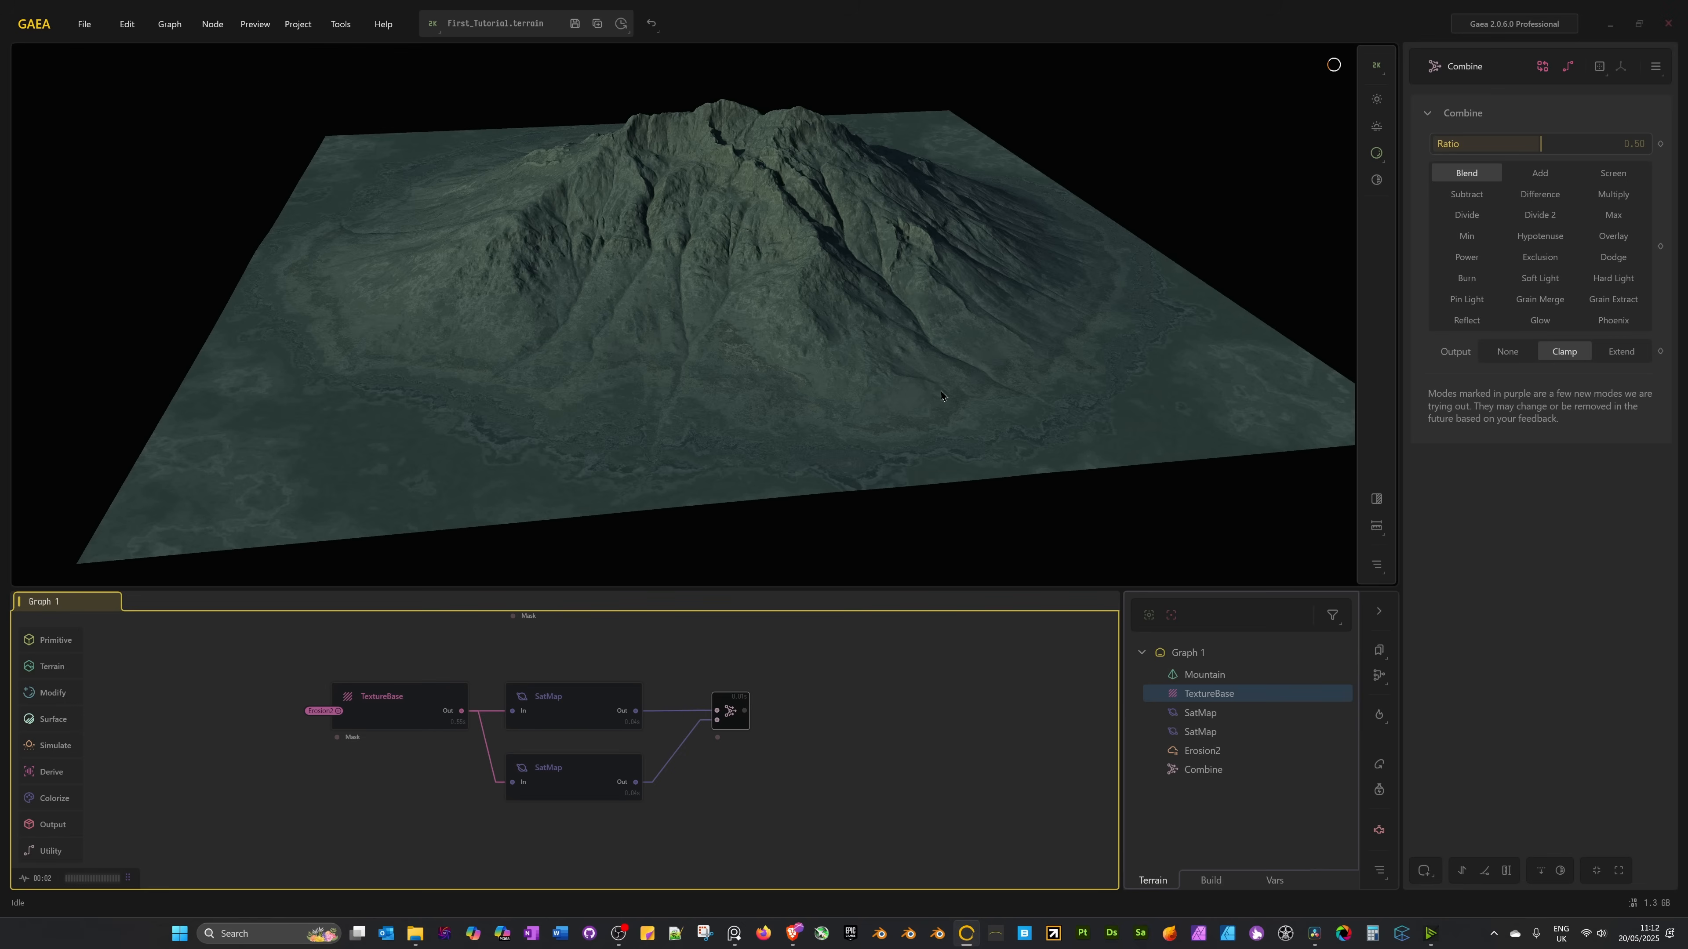
middle_click_drag(897, 724, 905, 691)
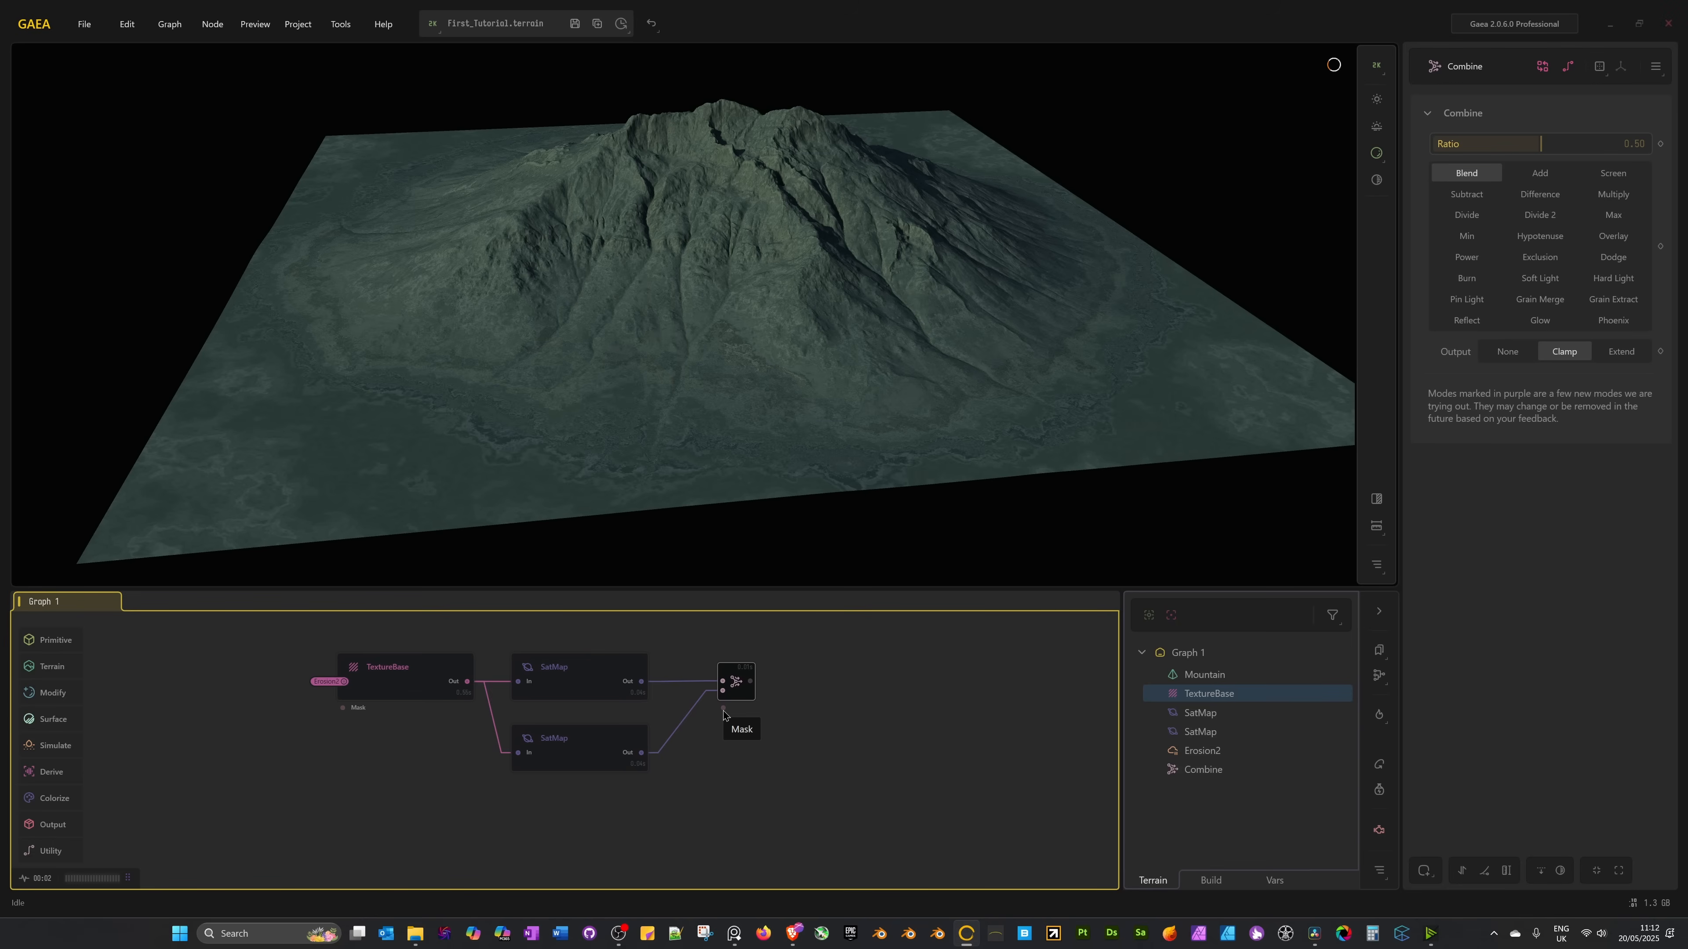
Add a Slope node to the Combine node's Mask input.
left_click_drag(723, 709, 670, 796)
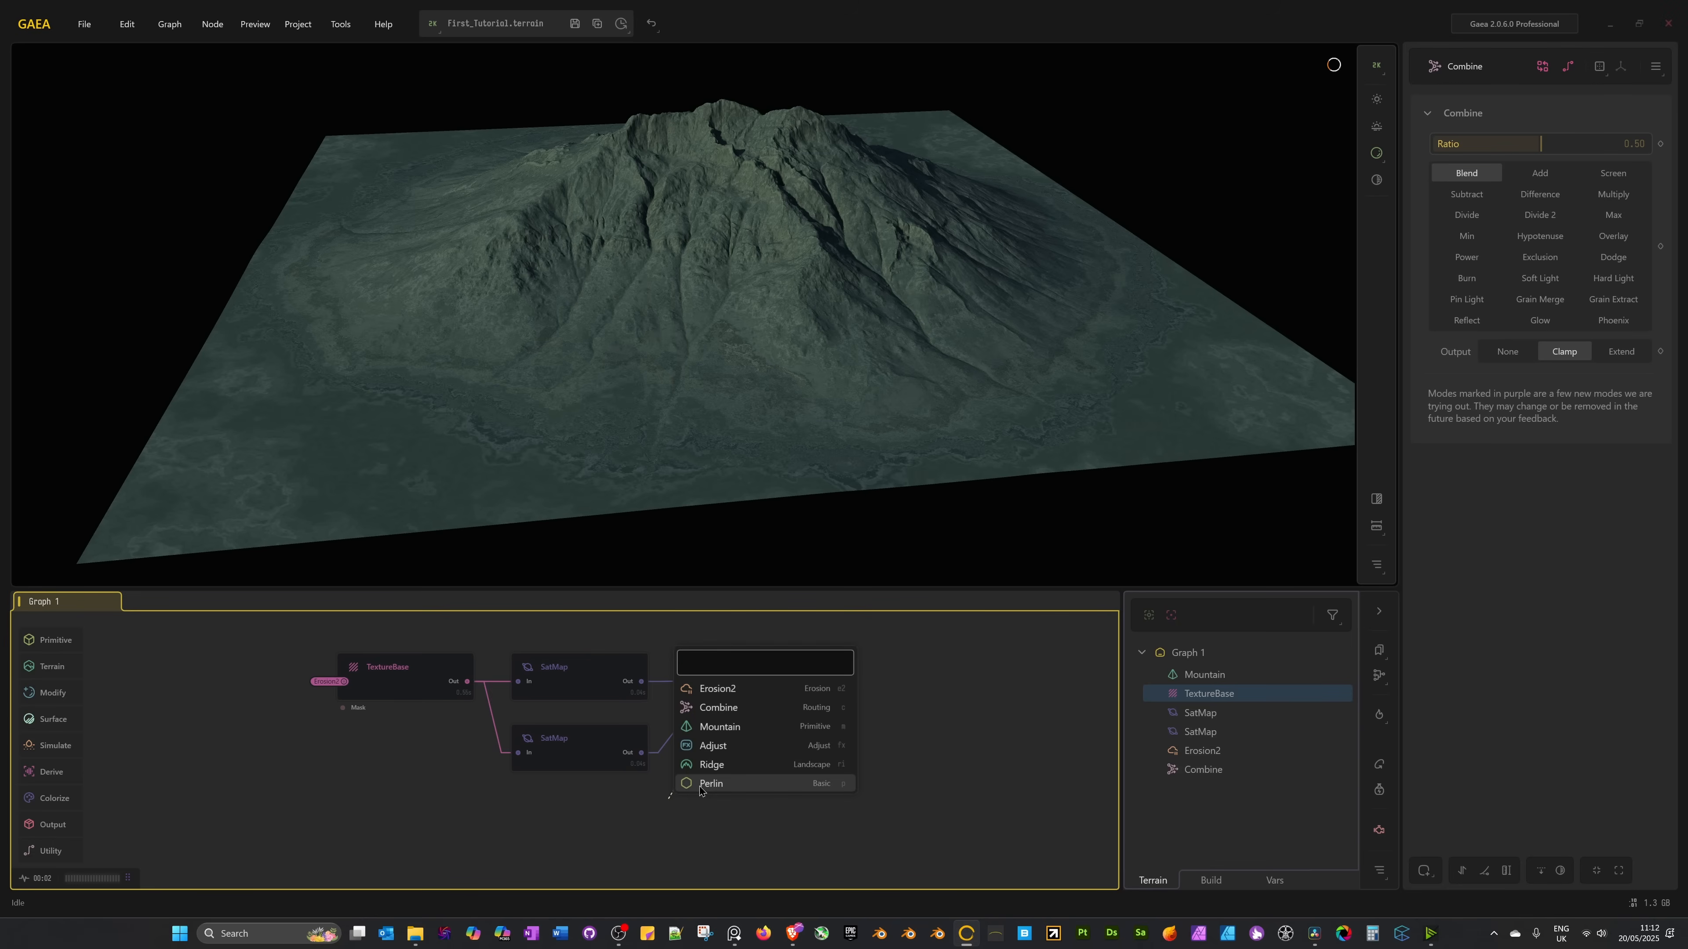
type("slope")
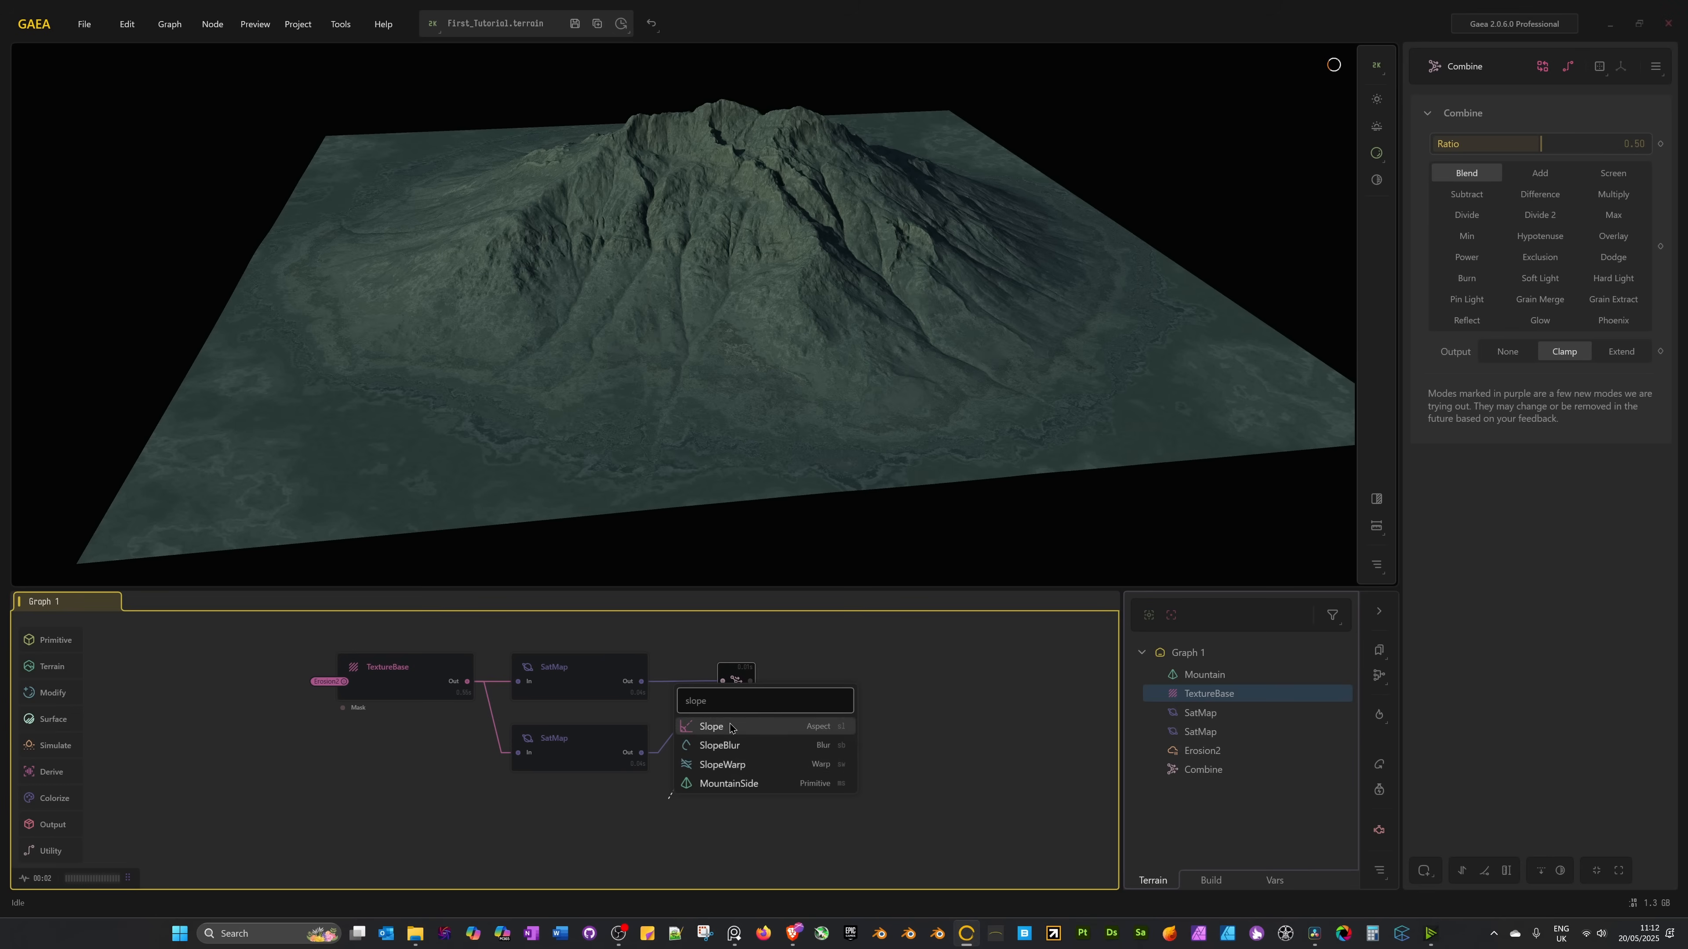
left_click(729, 727)
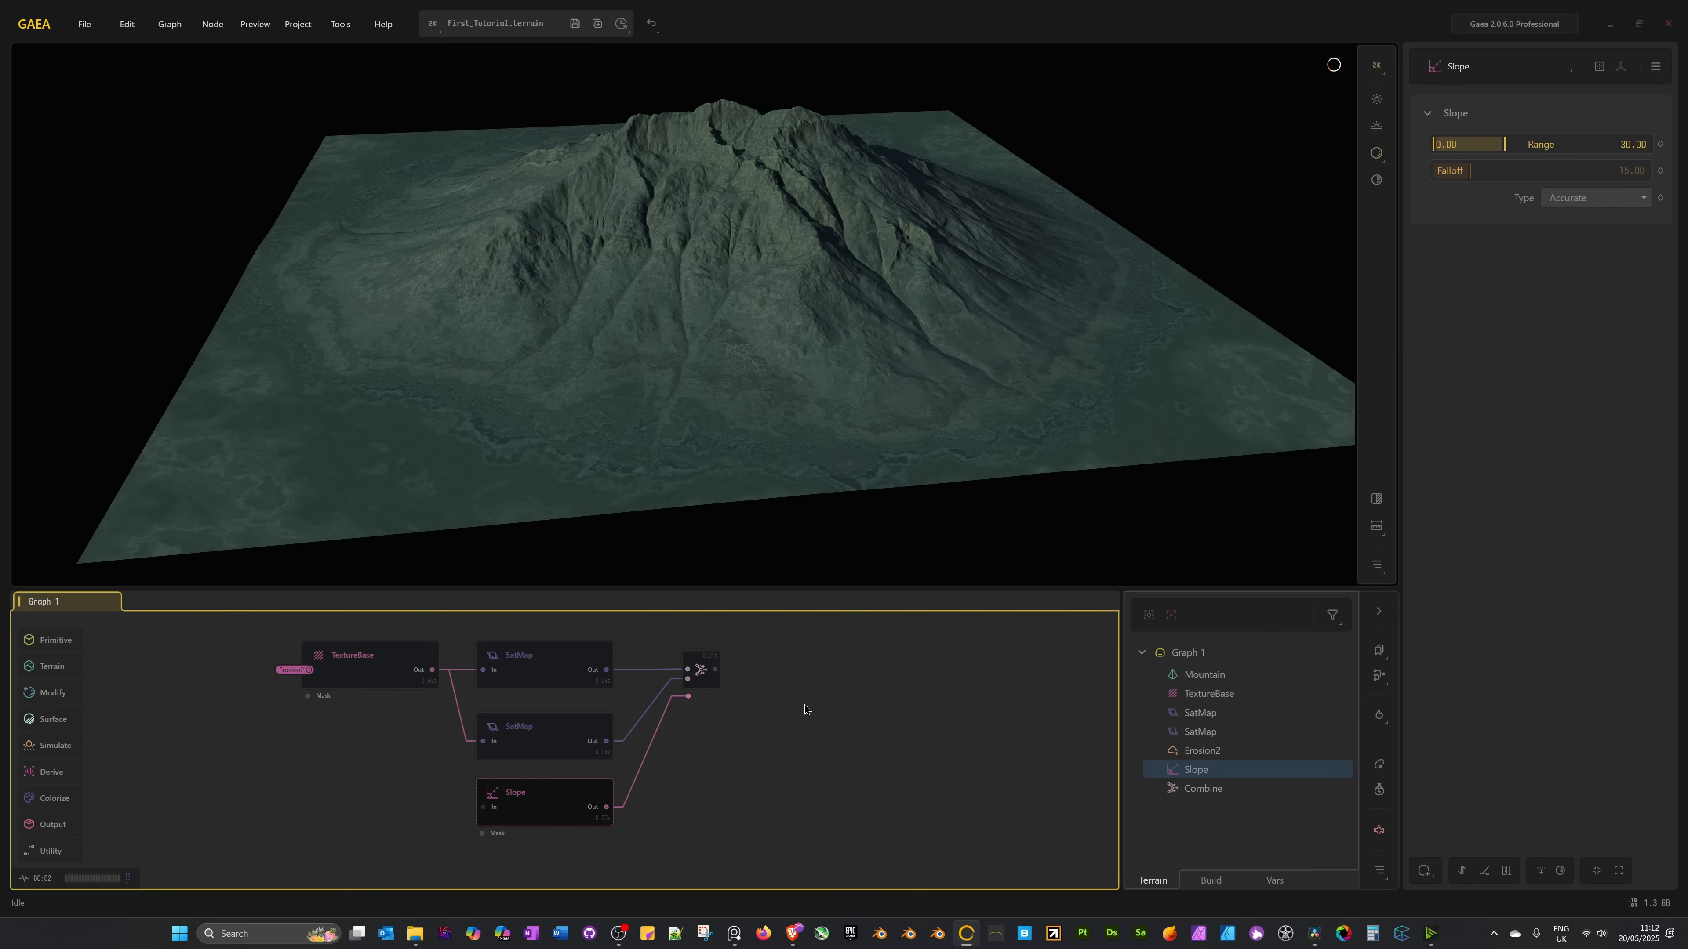
Feed the Slope node from the Erosion2 portal so it reads the eroded terrain.
scroll(797, 822, "up", 2)
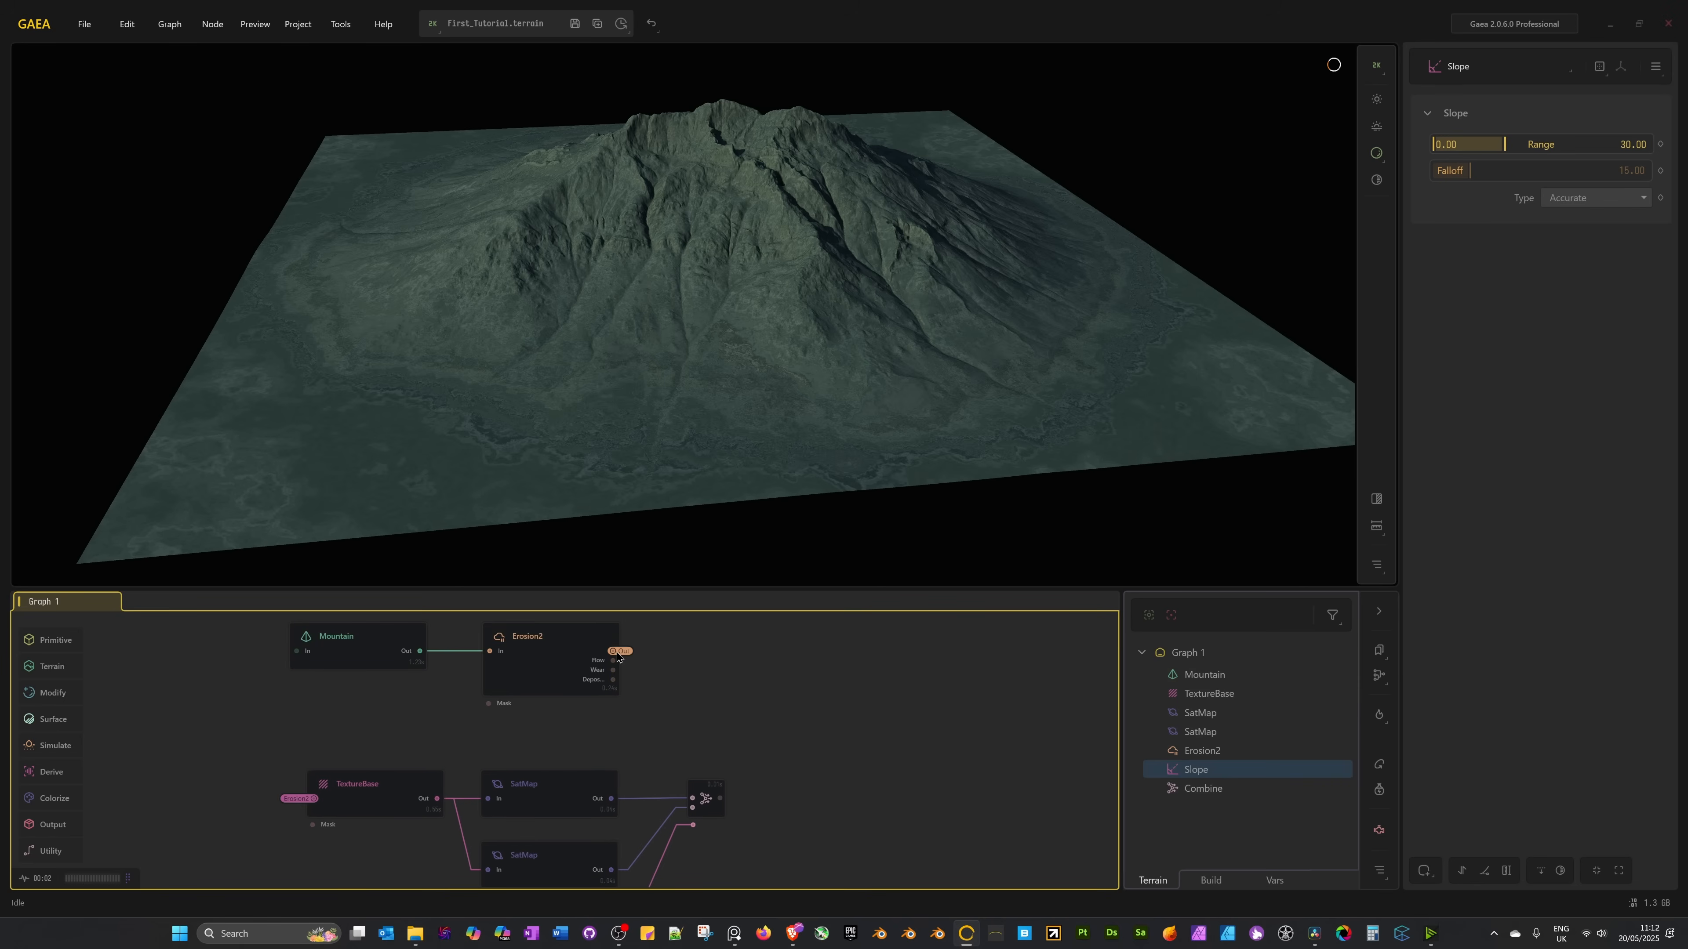
middle_click_drag(585, 844, 722, 730)
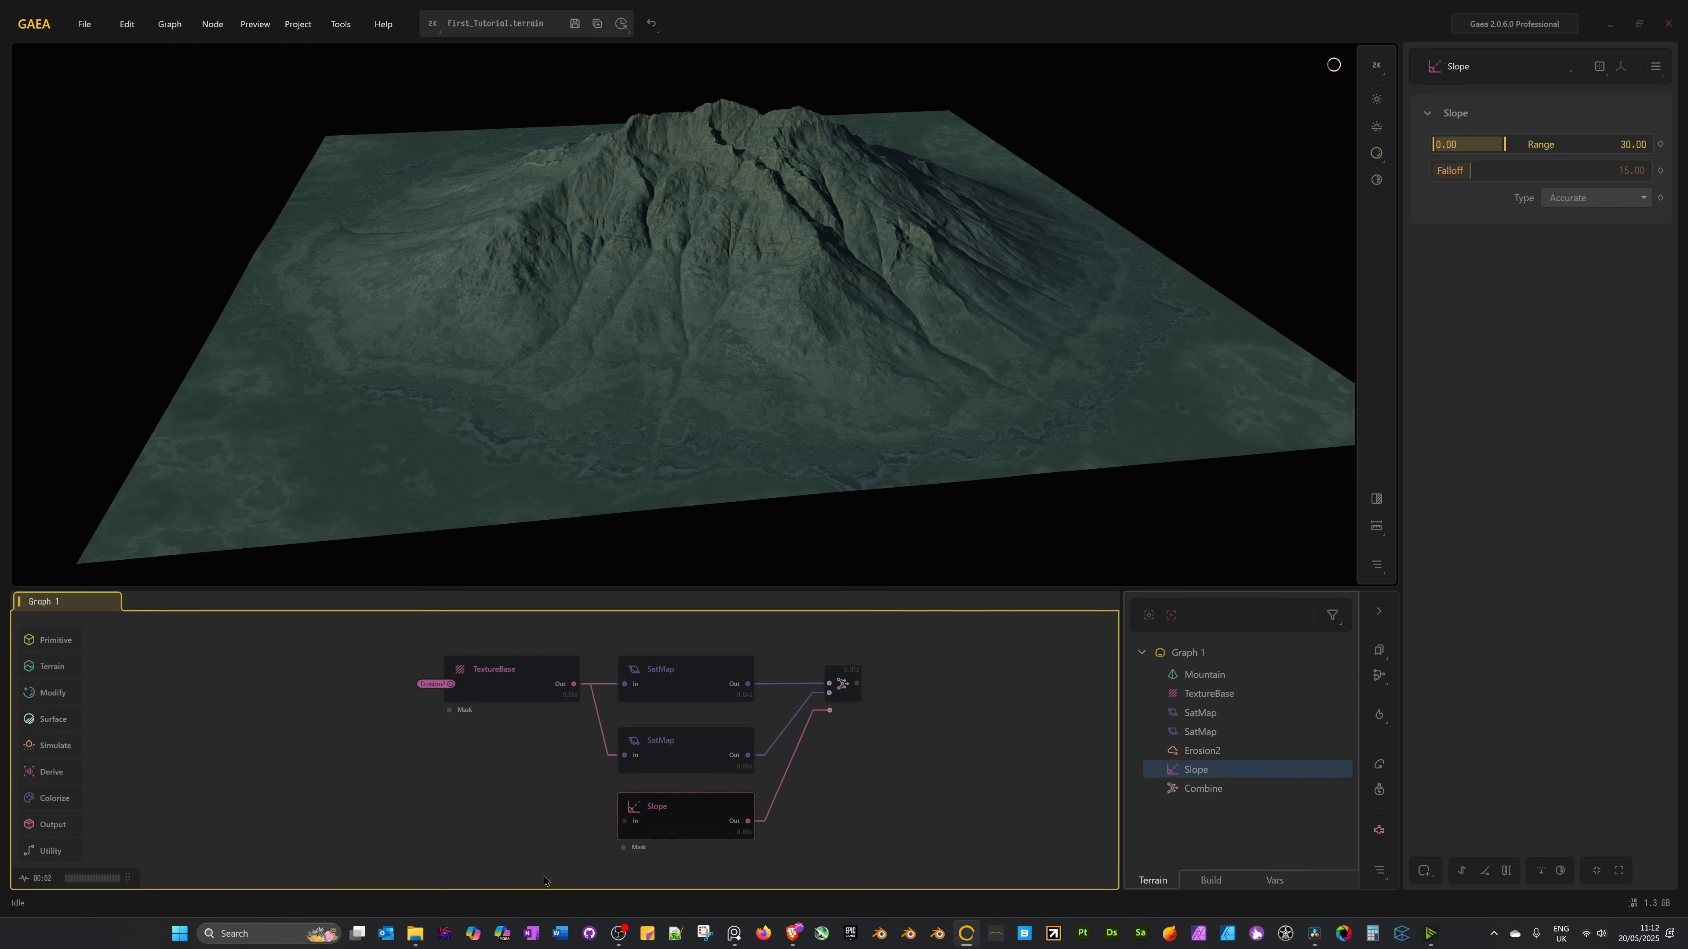
right_click(684, 822)
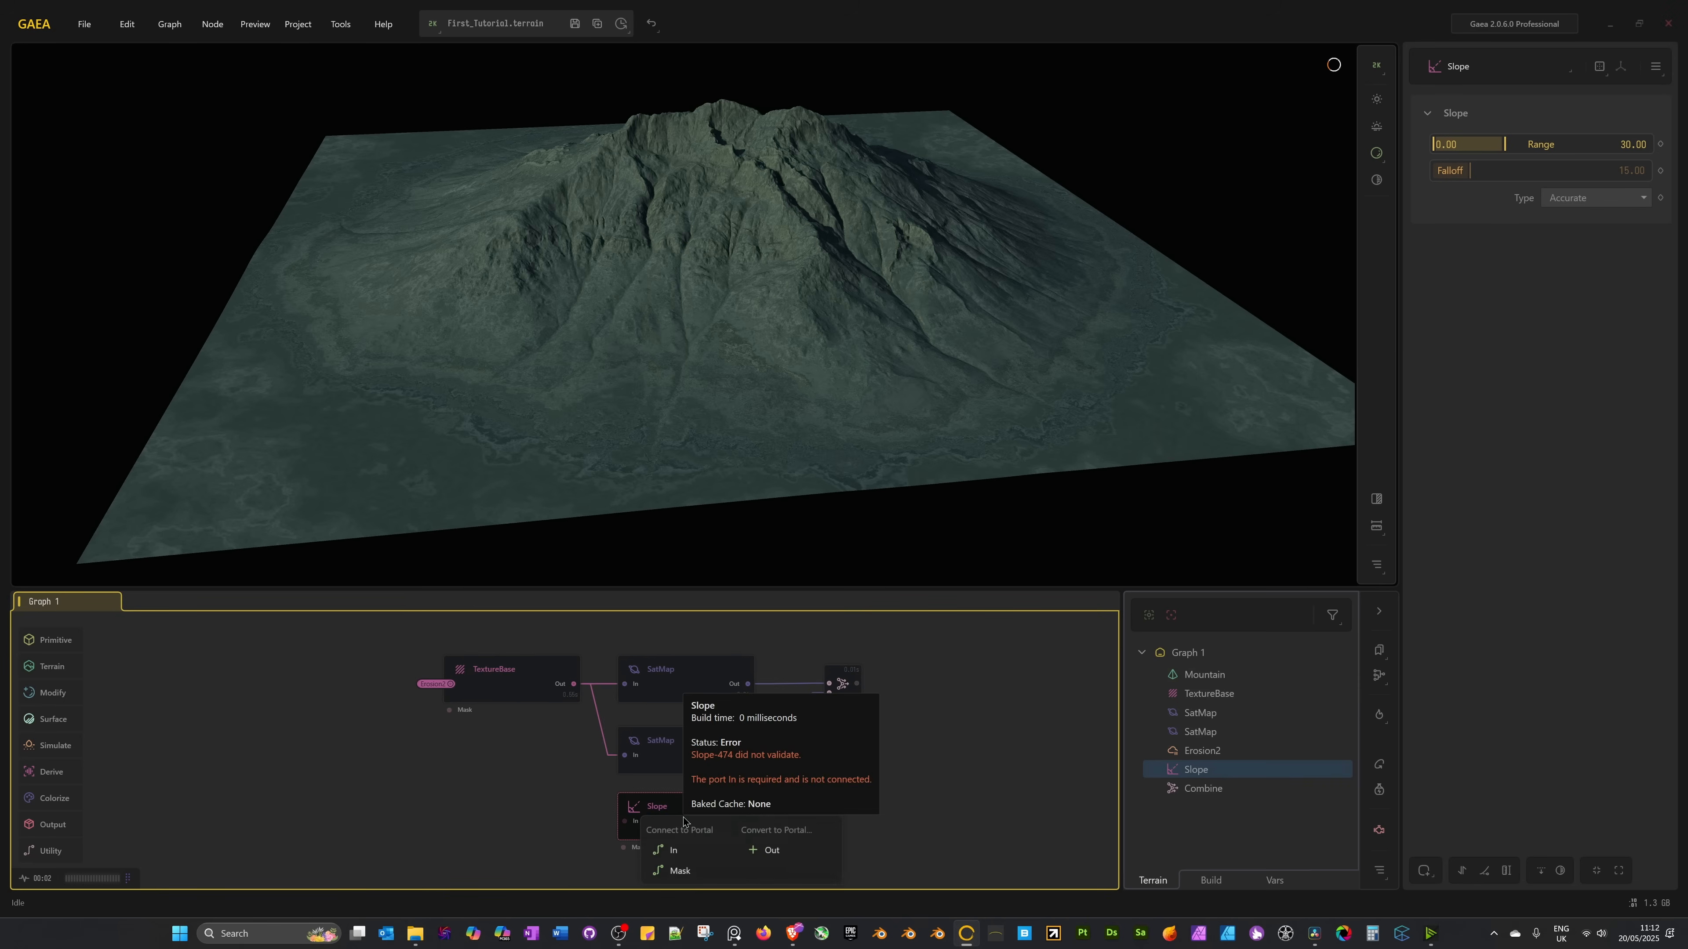
left_click(684, 855)
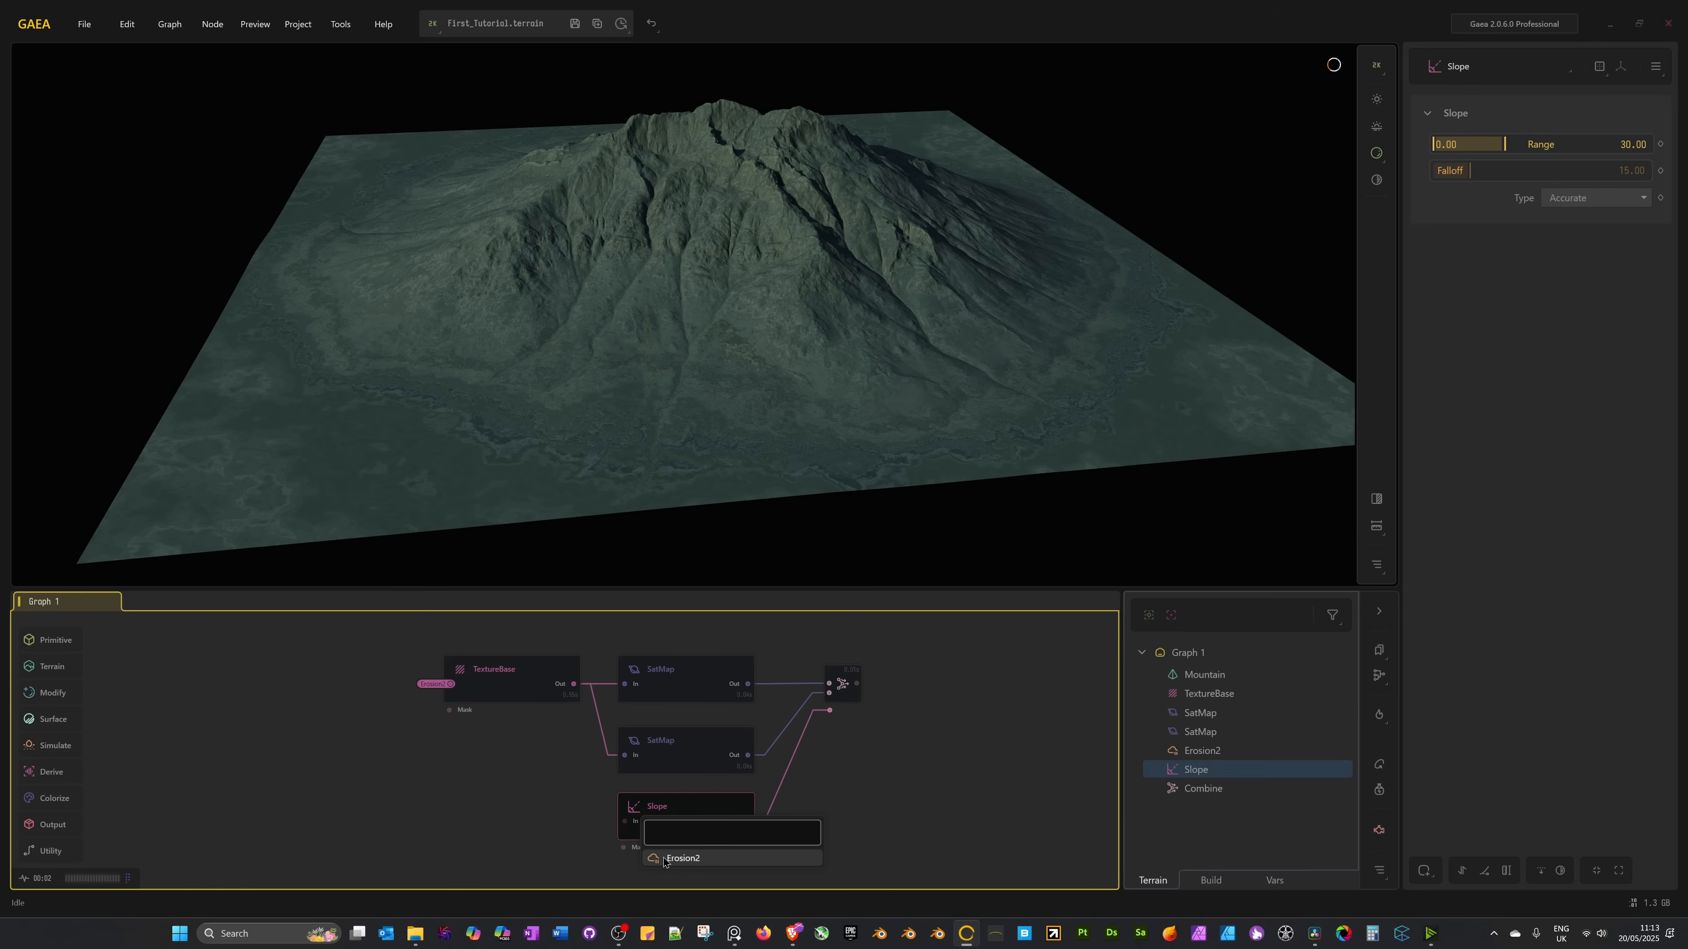
left_click(680, 858)
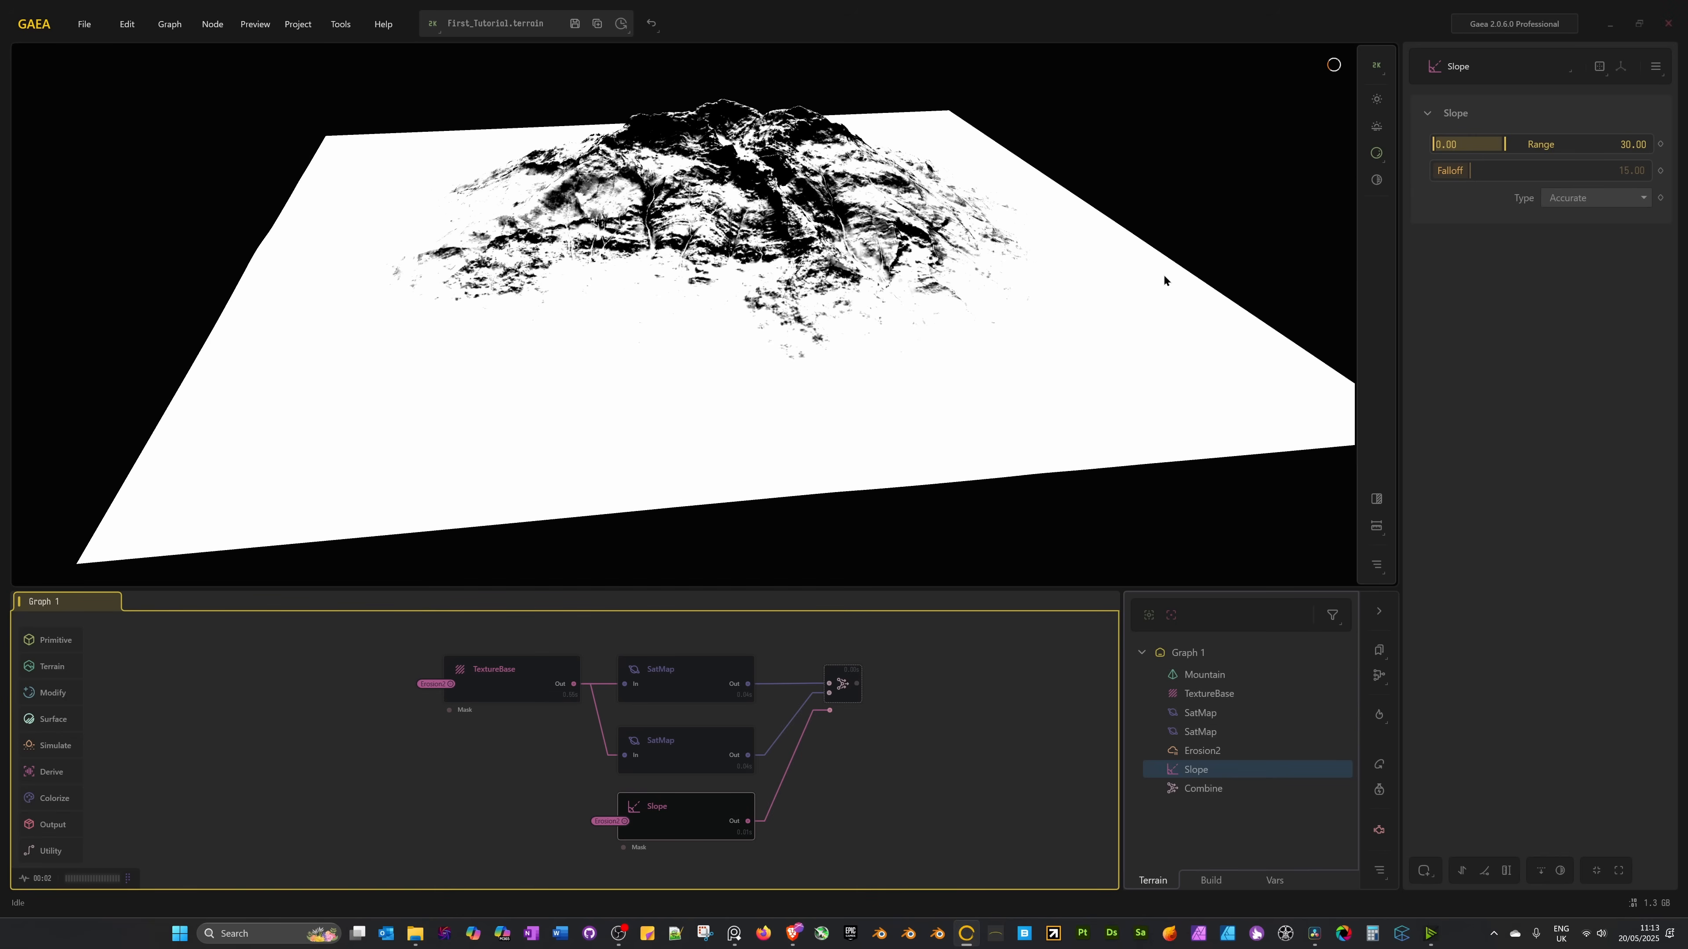
Compare the Combine and Slope previews back and forth, ending with the Slope node selected.
left_click(842, 685)
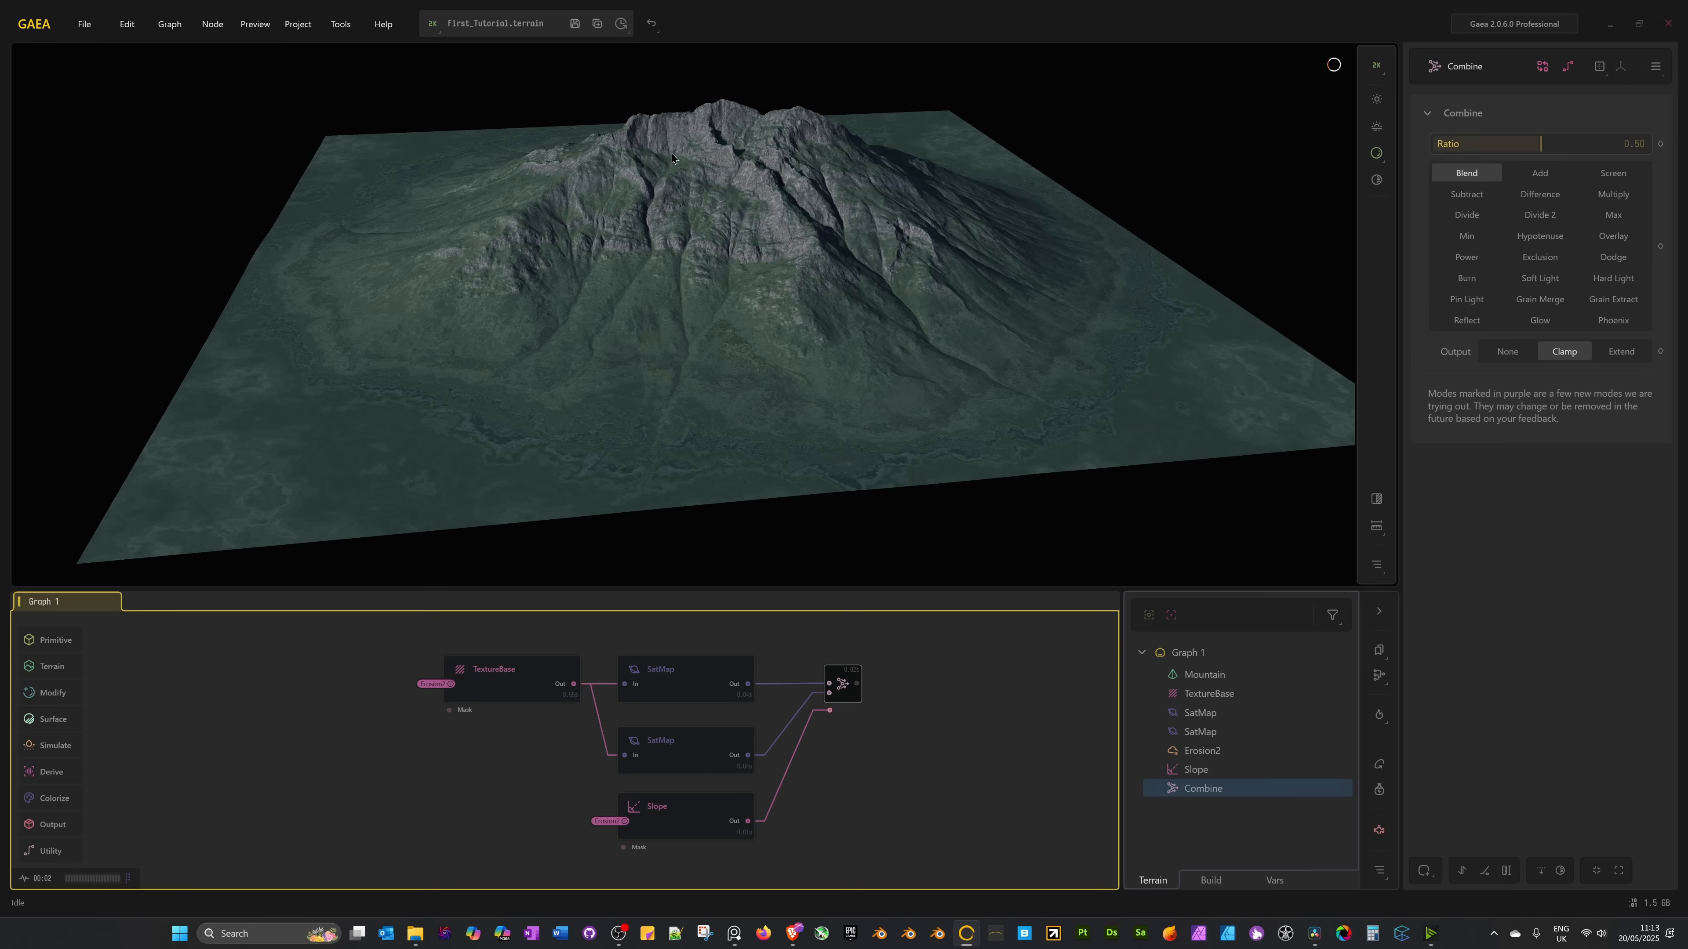
left_click(672, 832)
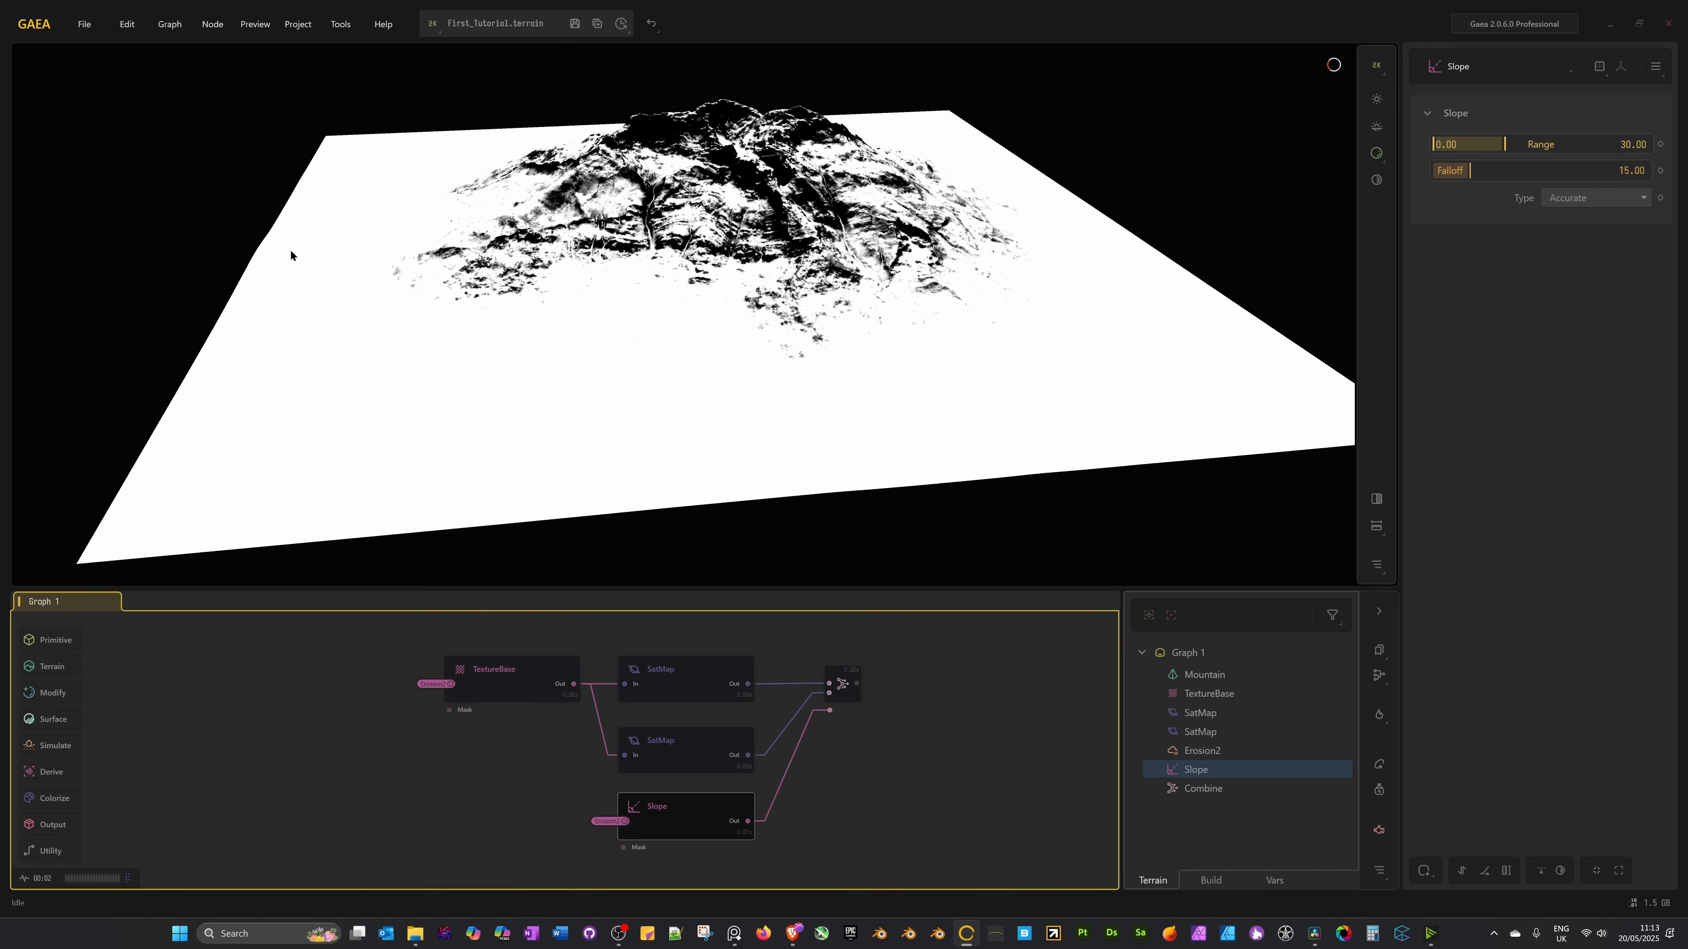
left_click(847, 698)
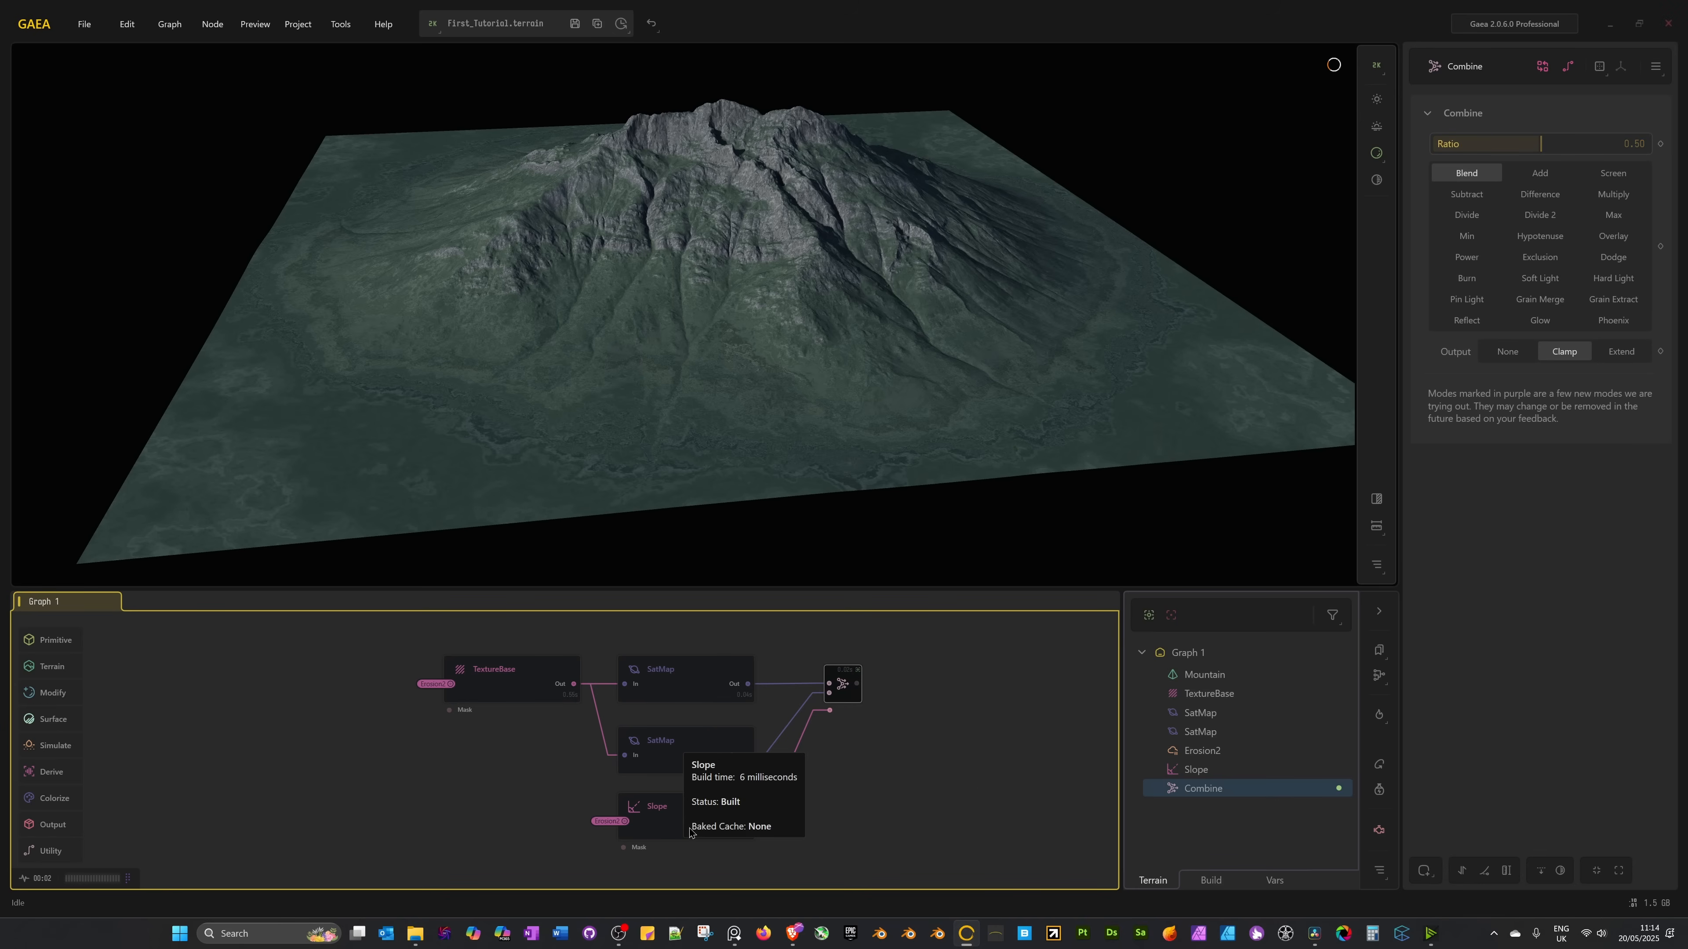
left_click(652, 822)
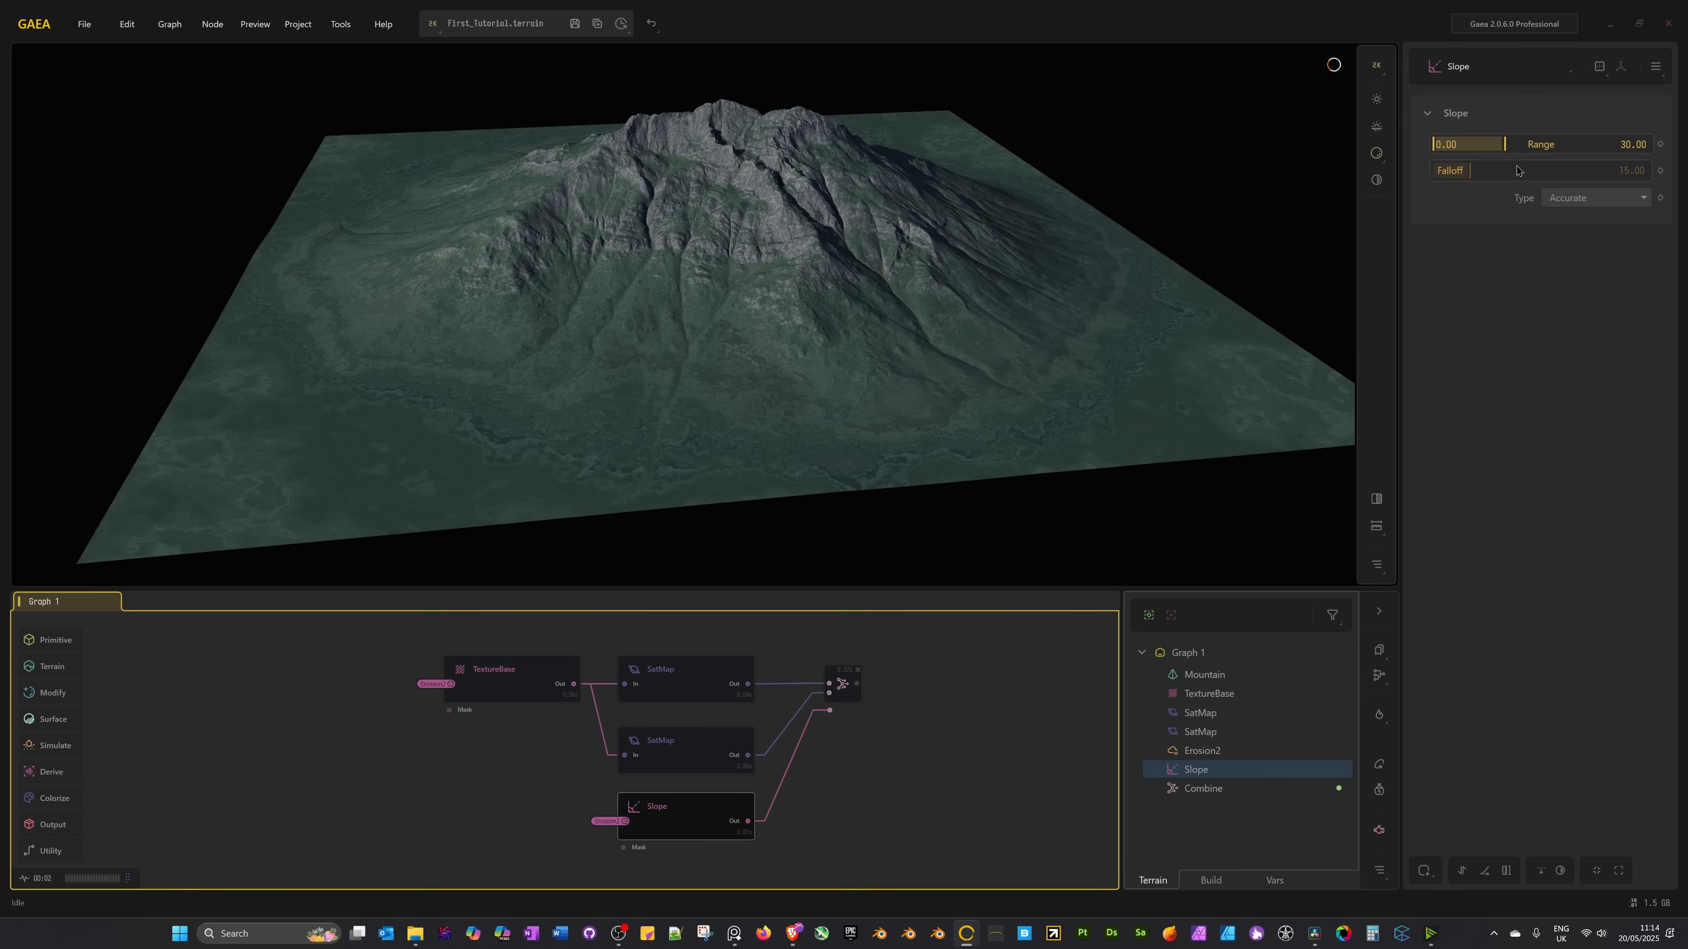
Set the Slope Range to about 19 and adjust the Combine blend Ratio to about 0.64.
left_click_drag(1506, 144, 1461, 147)
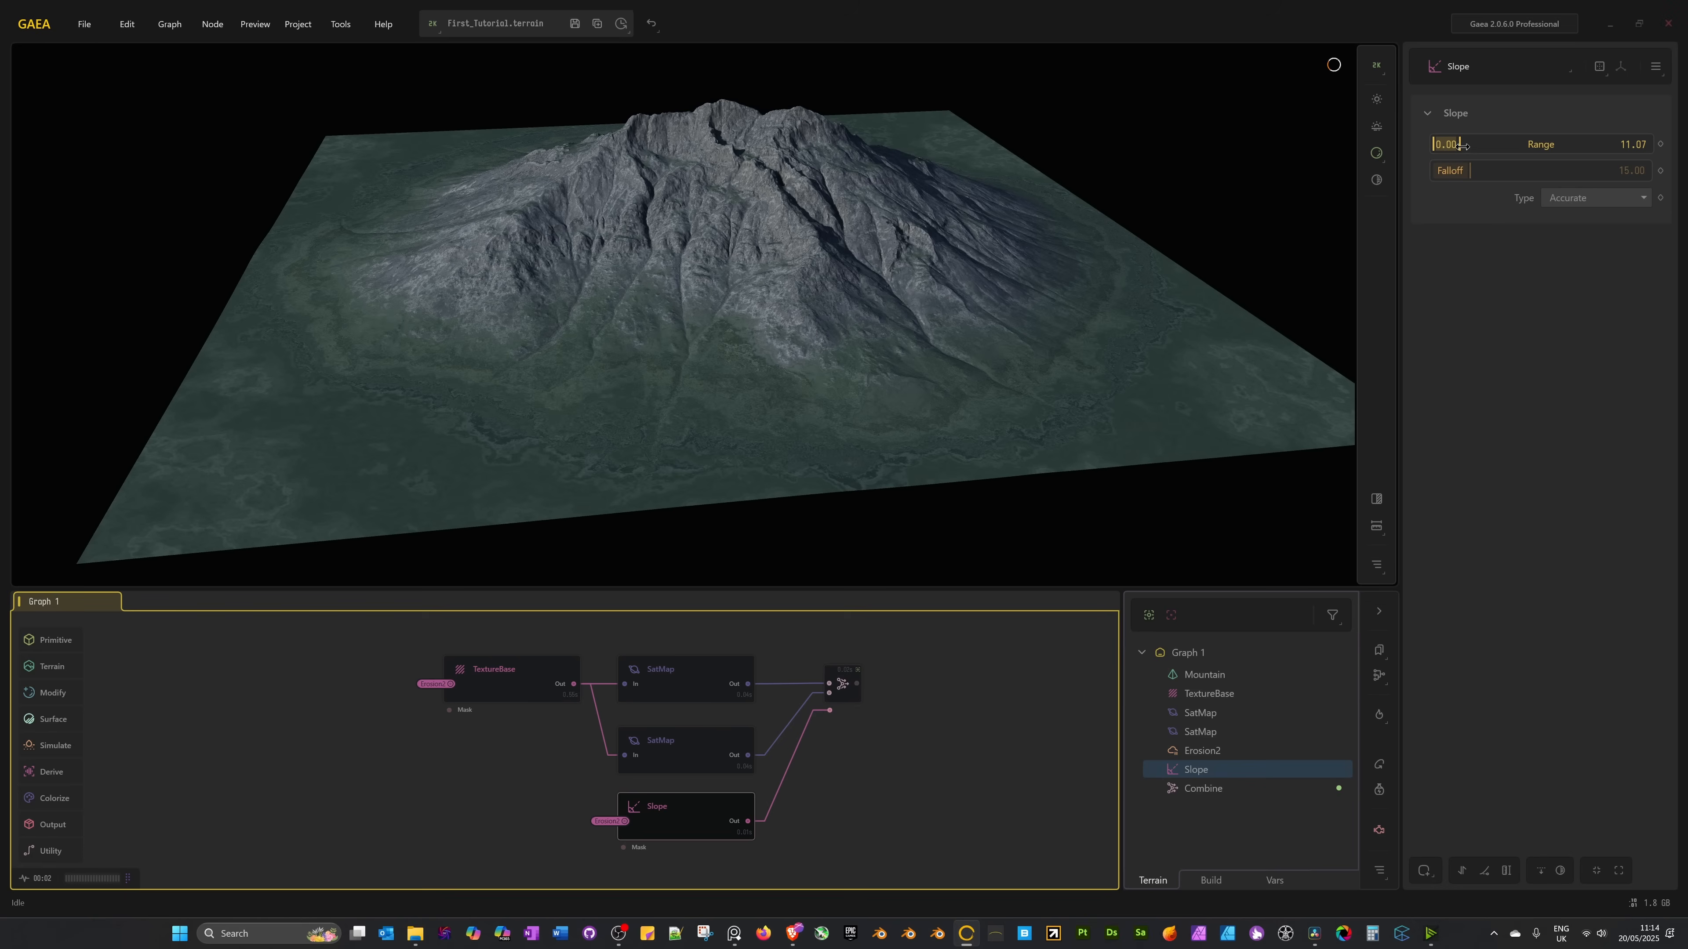
mouse_move(1462, 145)
left_mouse_down()
mouse_move(1610, 144)
mouse_move(1465, 144)
mouse_move(1506, 171)
mouse_move(1442, 172)
mouse_move(1471, 144)
left_mouse_up()
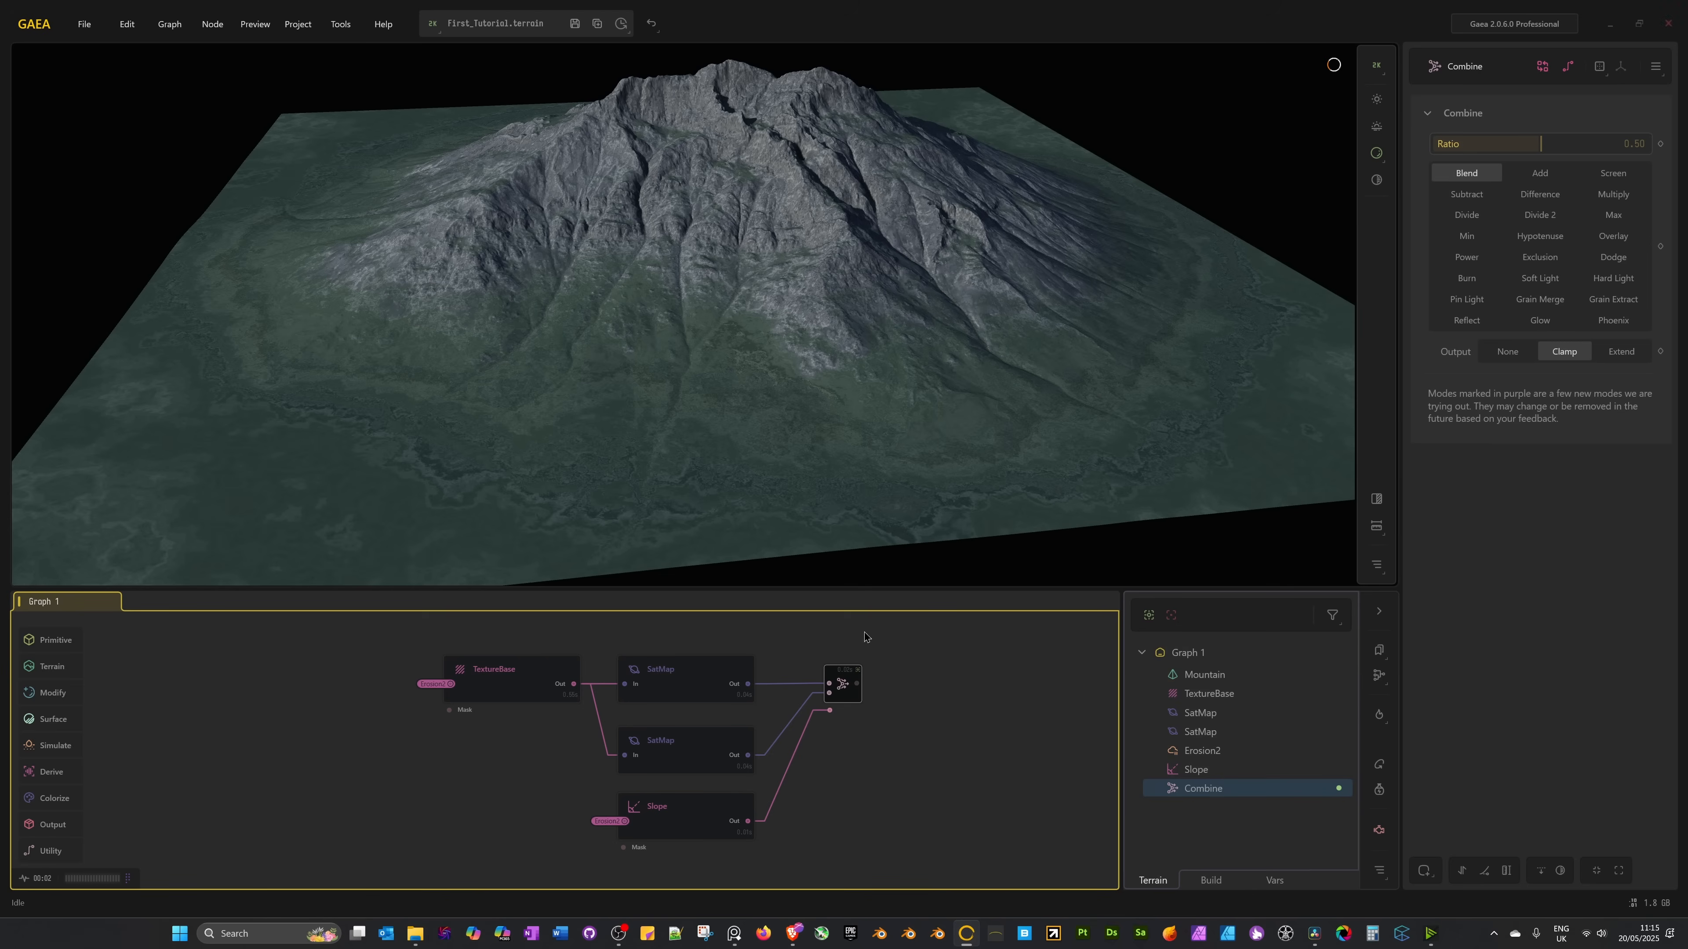
left_click_drag(1543, 151, 1651, 146)
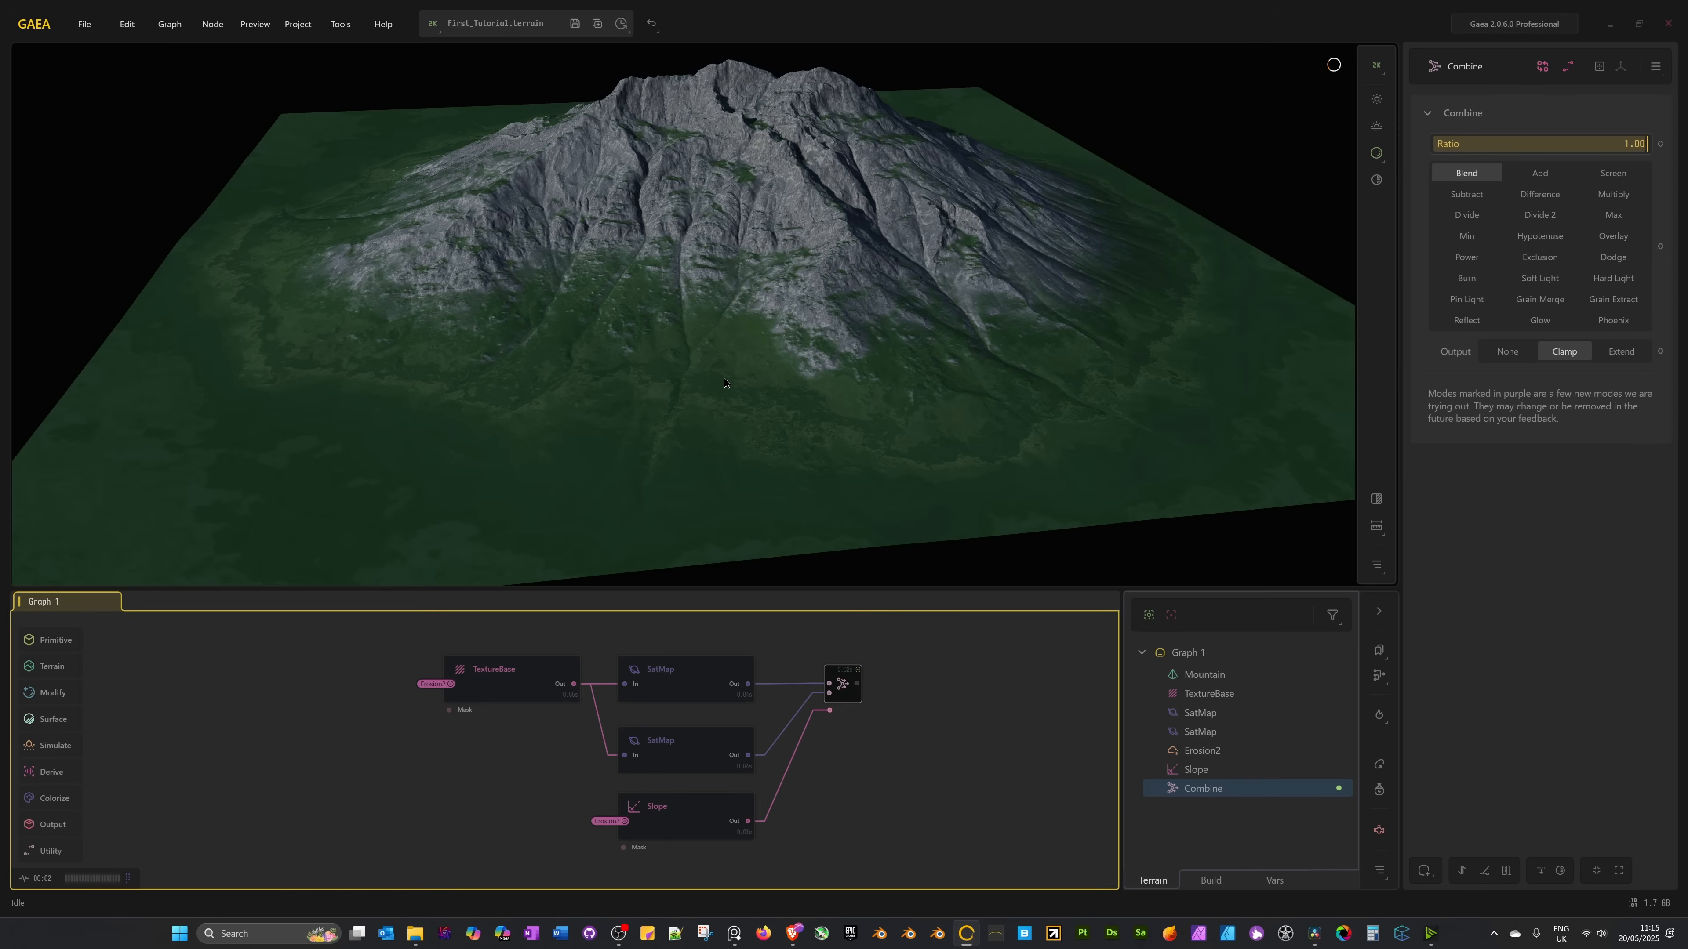
left_click_drag(1647, 142, 1571, 144)
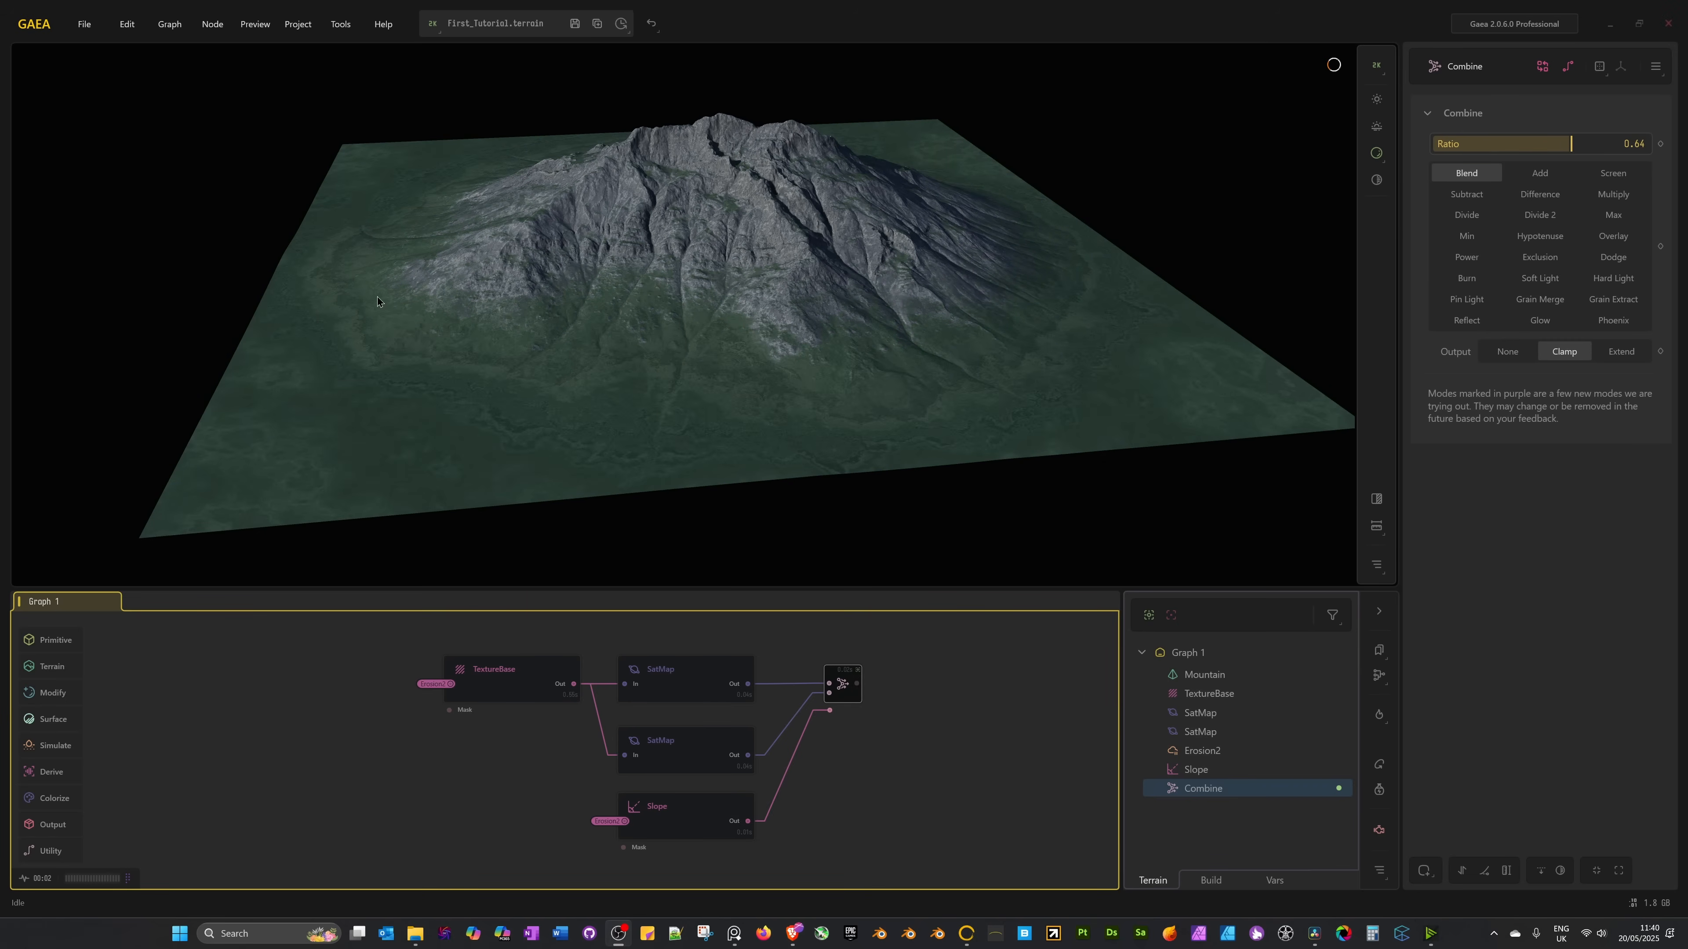
Brighten the scene exposure in the viewport lighting settings.
left_click(1378, 100)
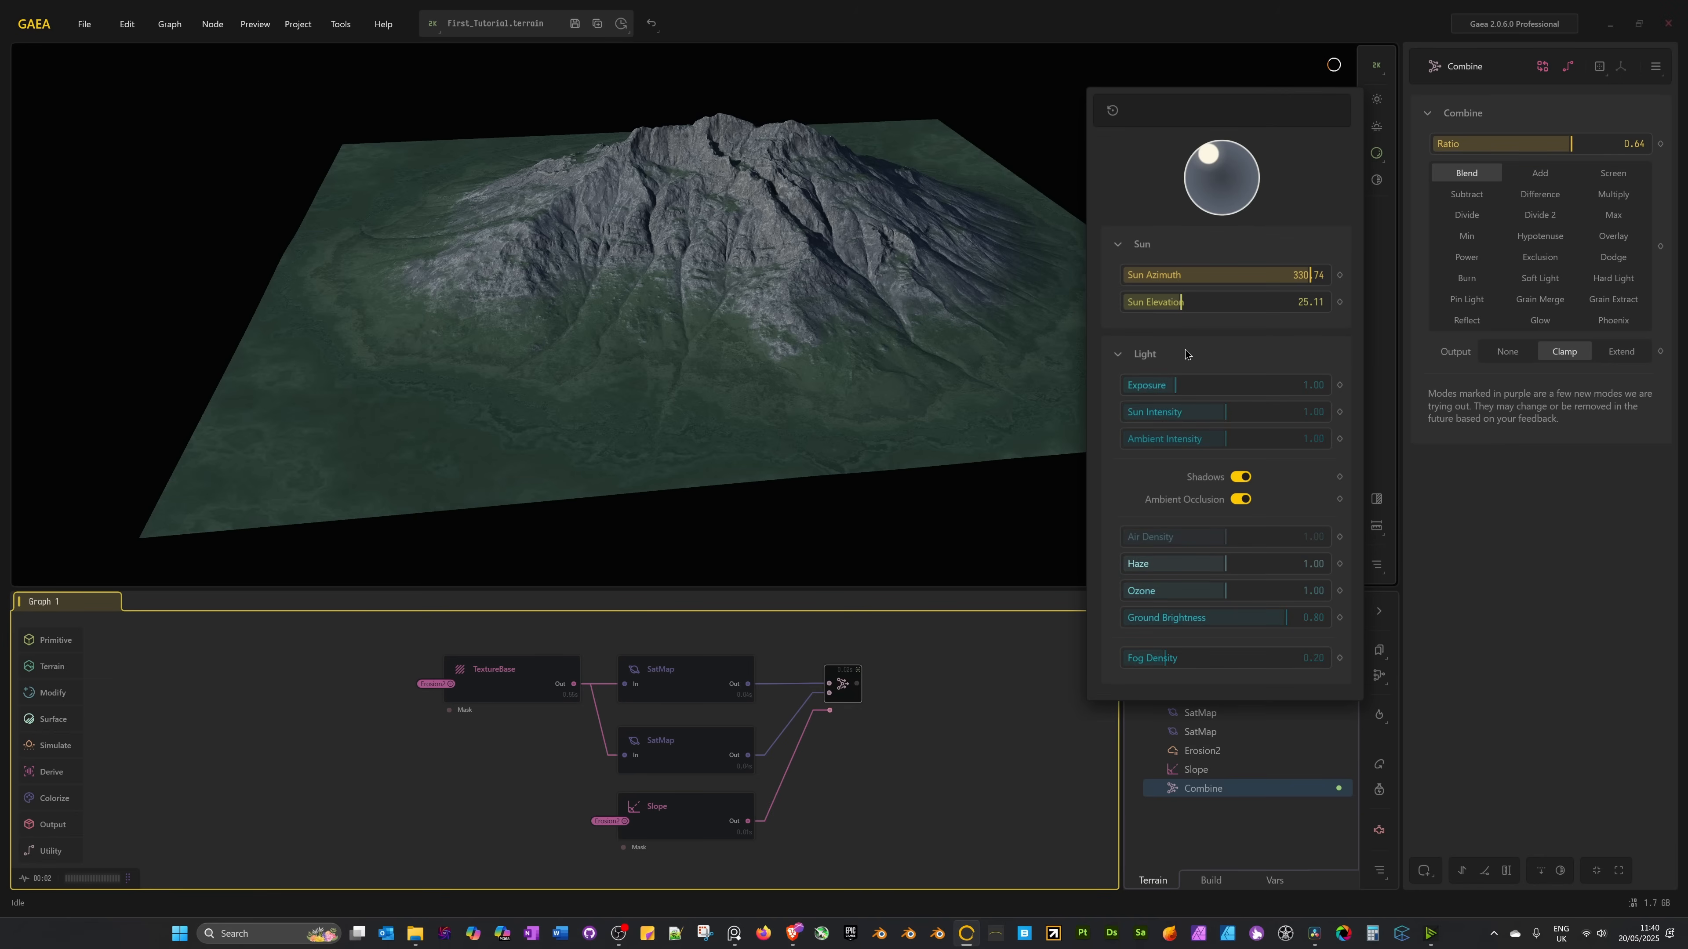
left_click_drag(1178, 387, 1223, 417)
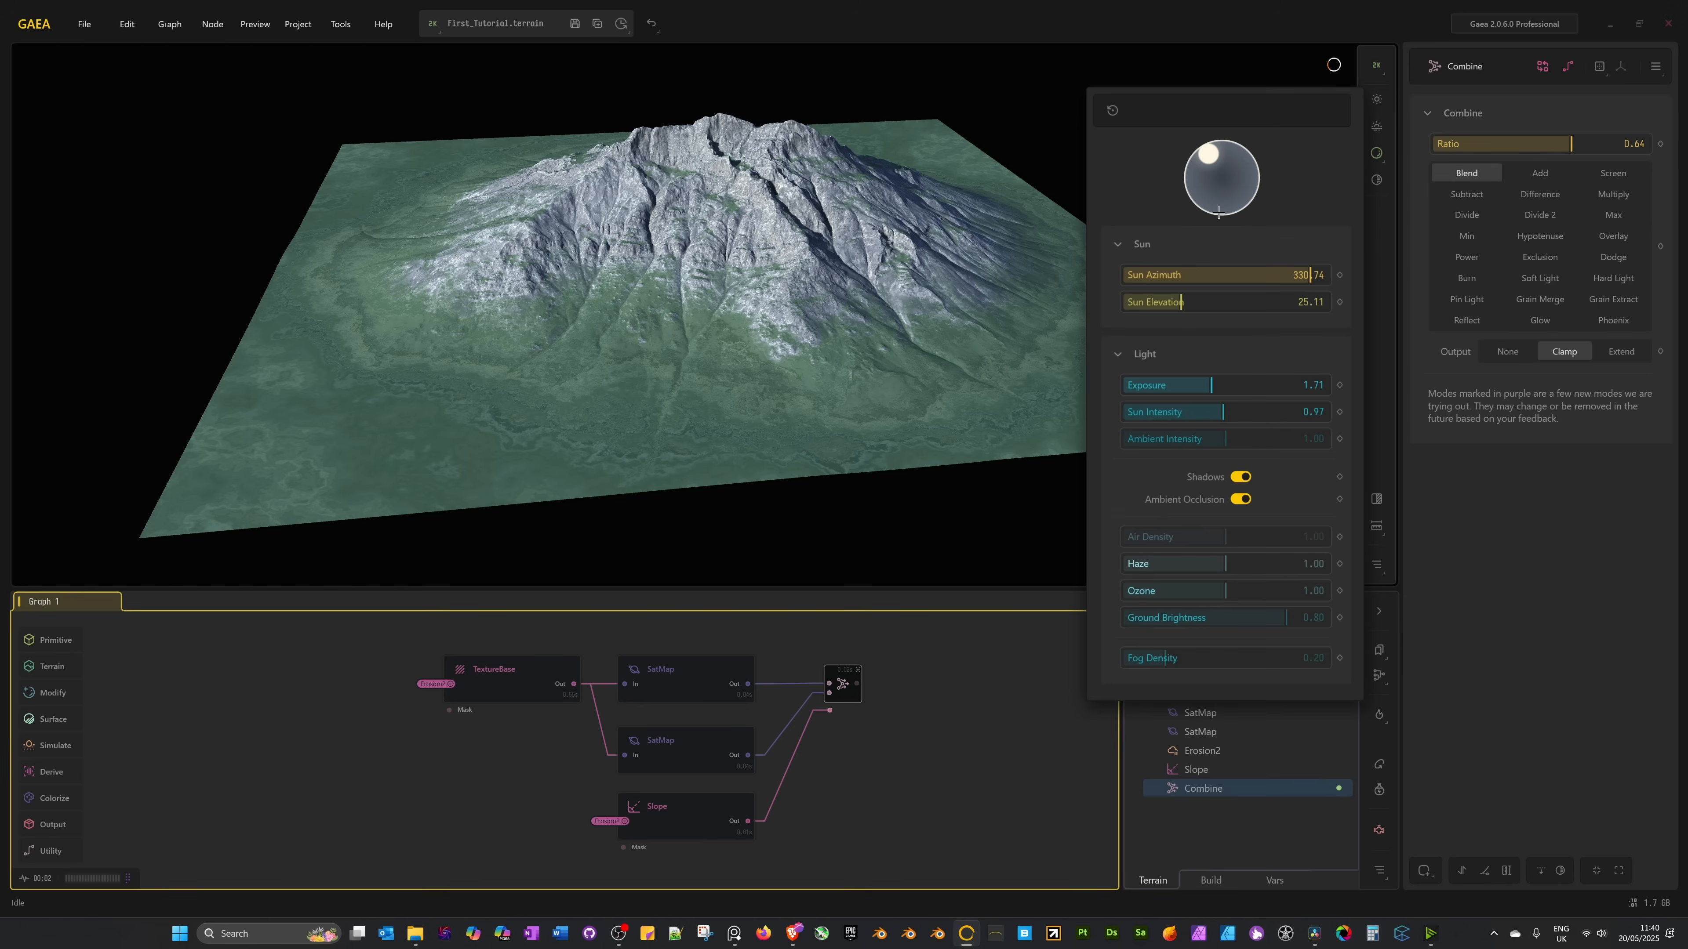
left_click(935, 34)
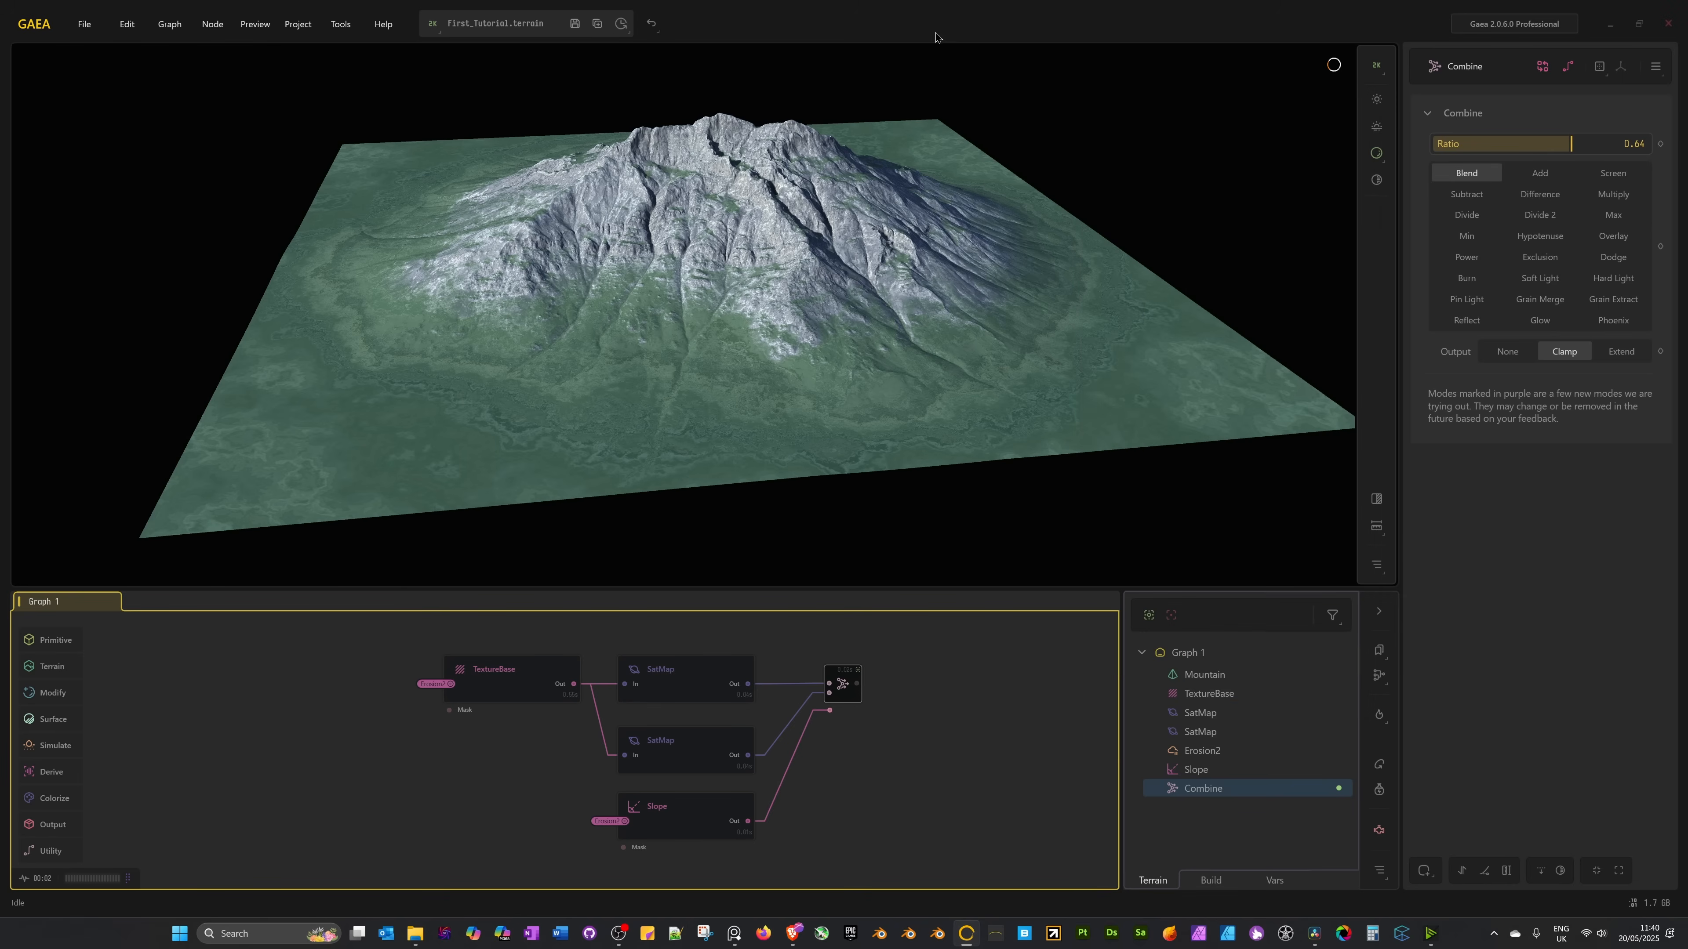
Preview the terrain against a sky, then move the sun to about 324.5° azimuth, 22° elevation.
left_click(1378, 128)
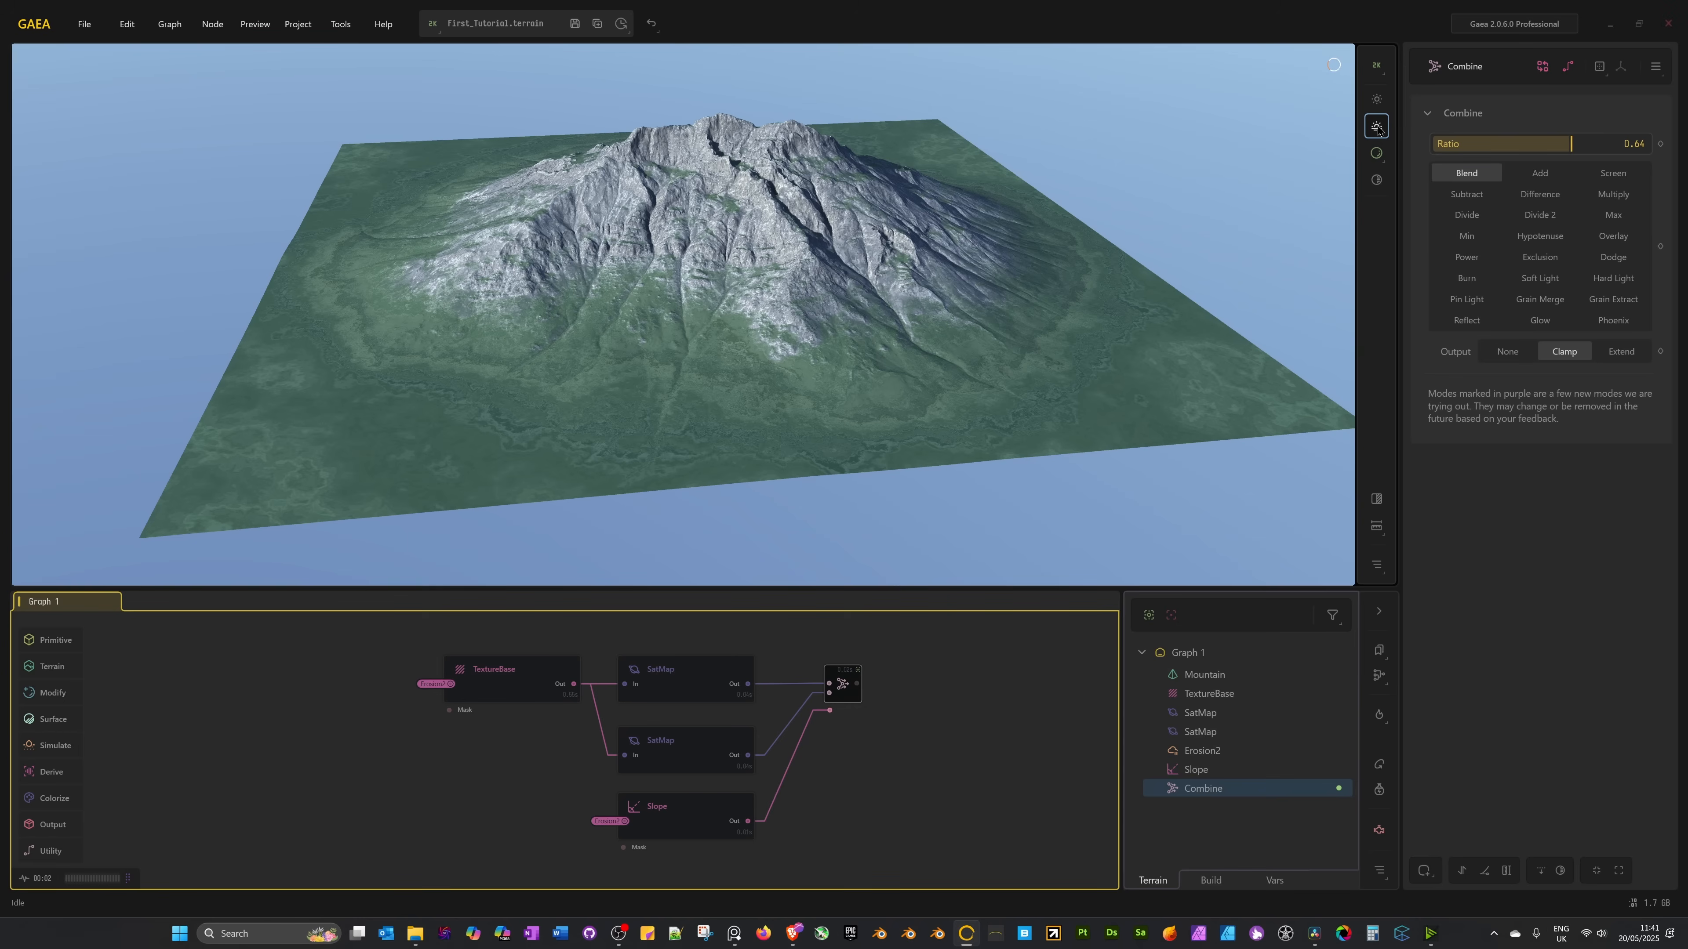
left_click_drag(834, 456, 819, 396)
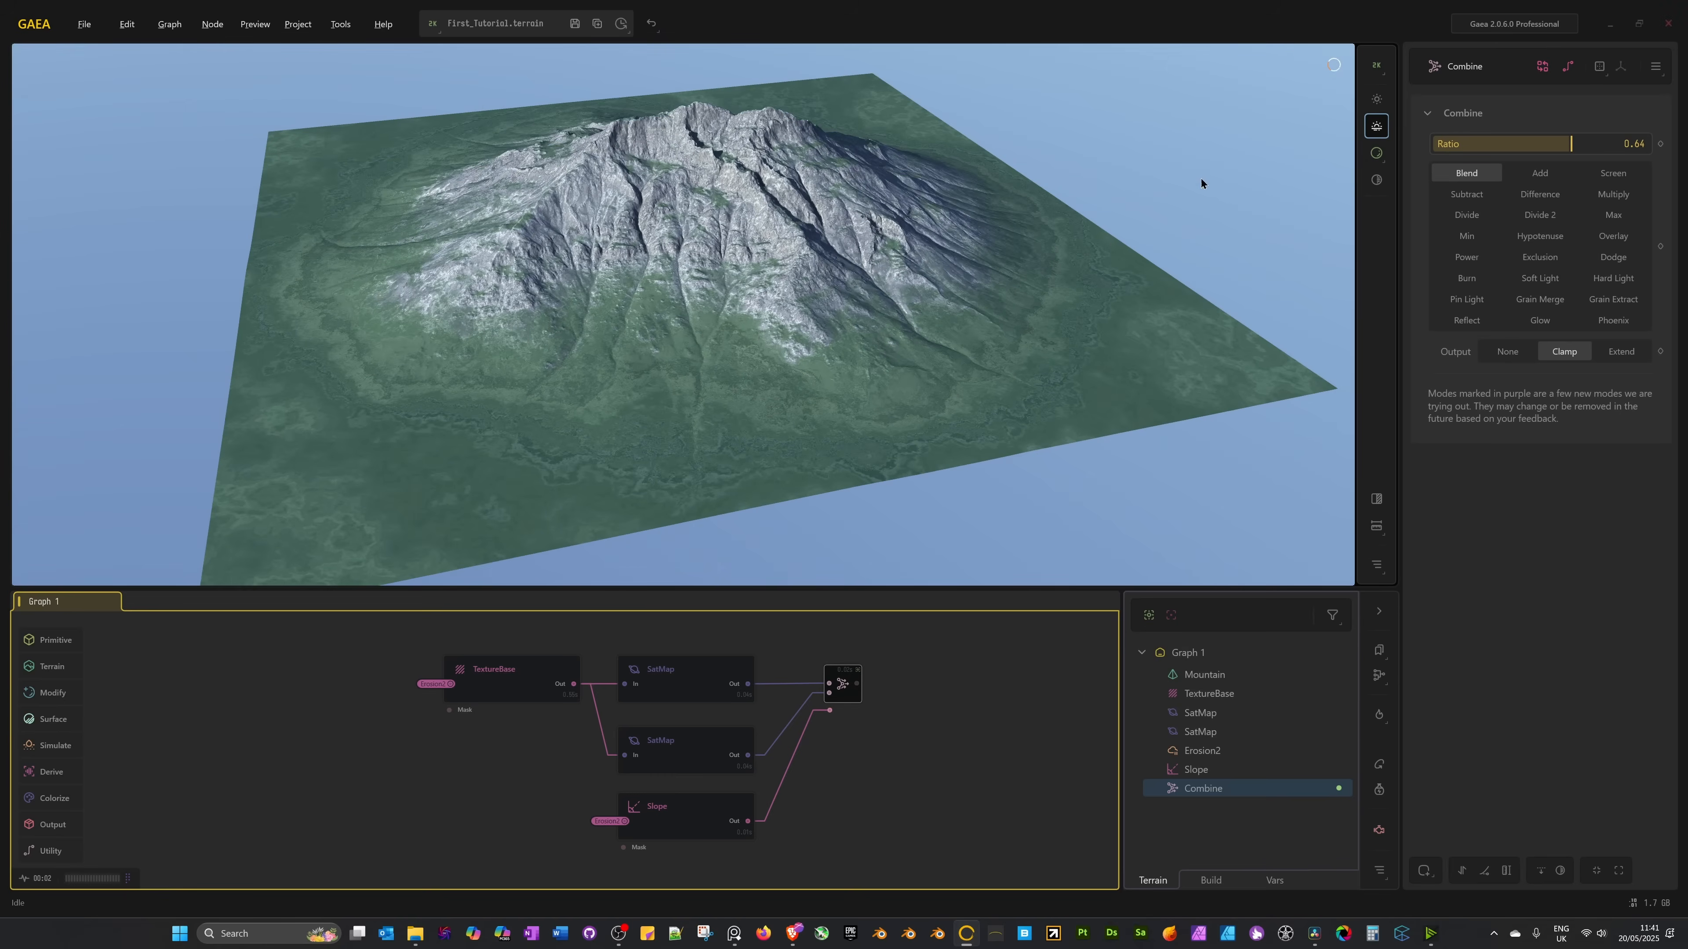
left_click(1376, 127)
mouse_move(1376, 106)
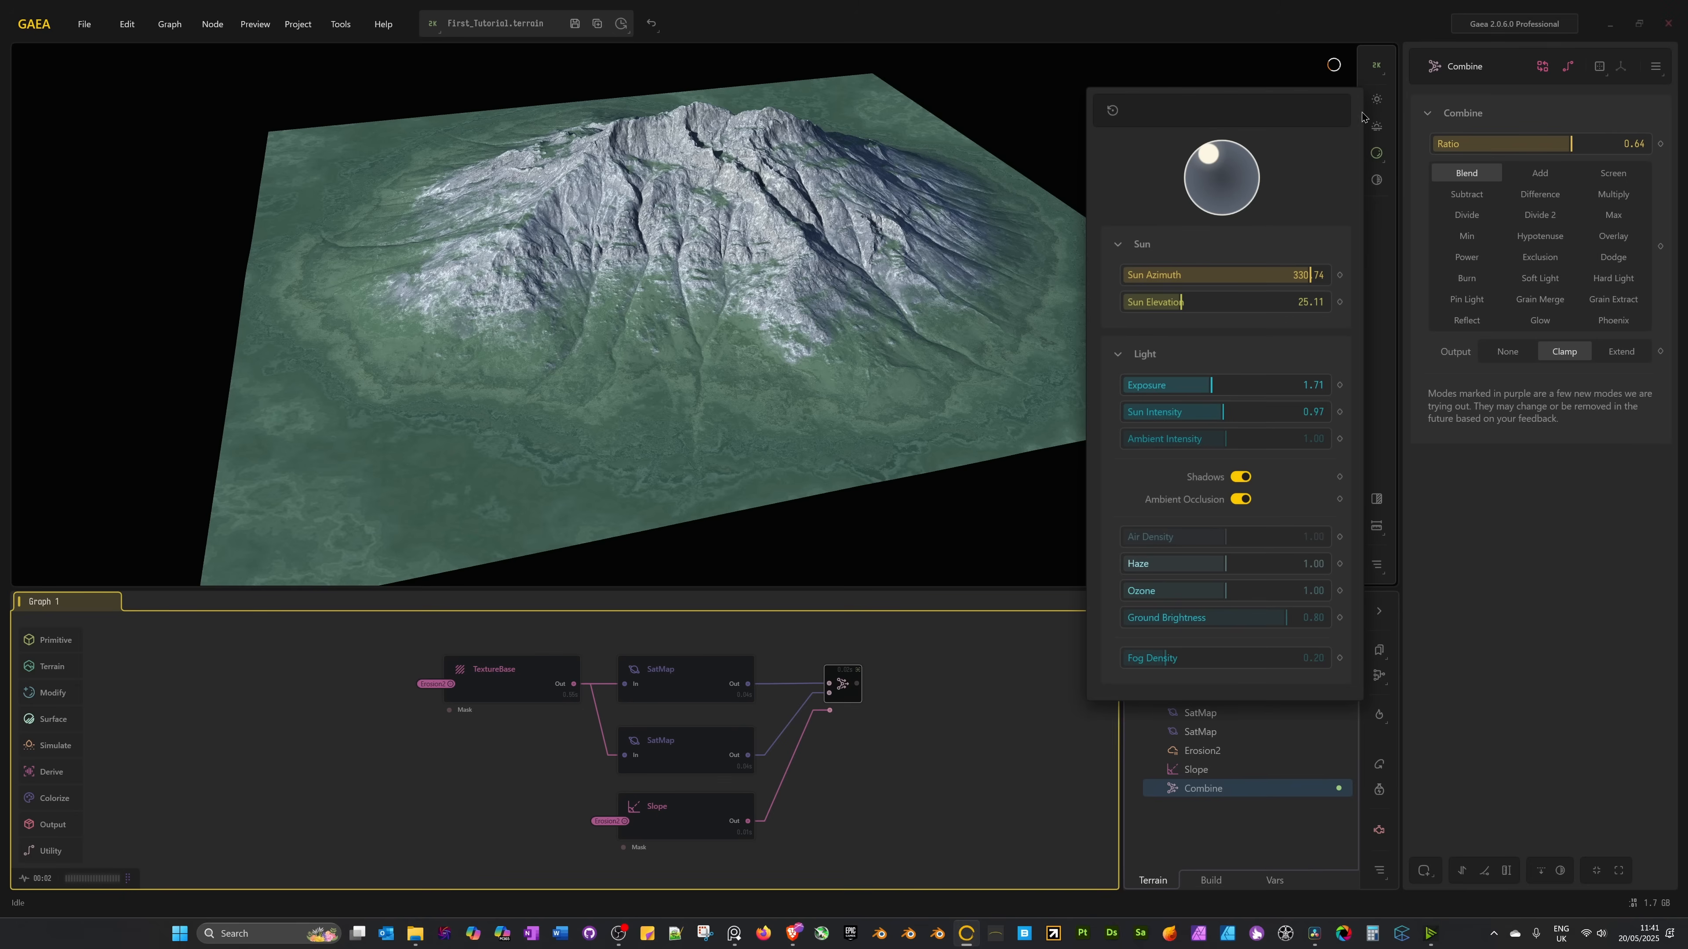
left_click_drag(1213, 164, 1212, 165)
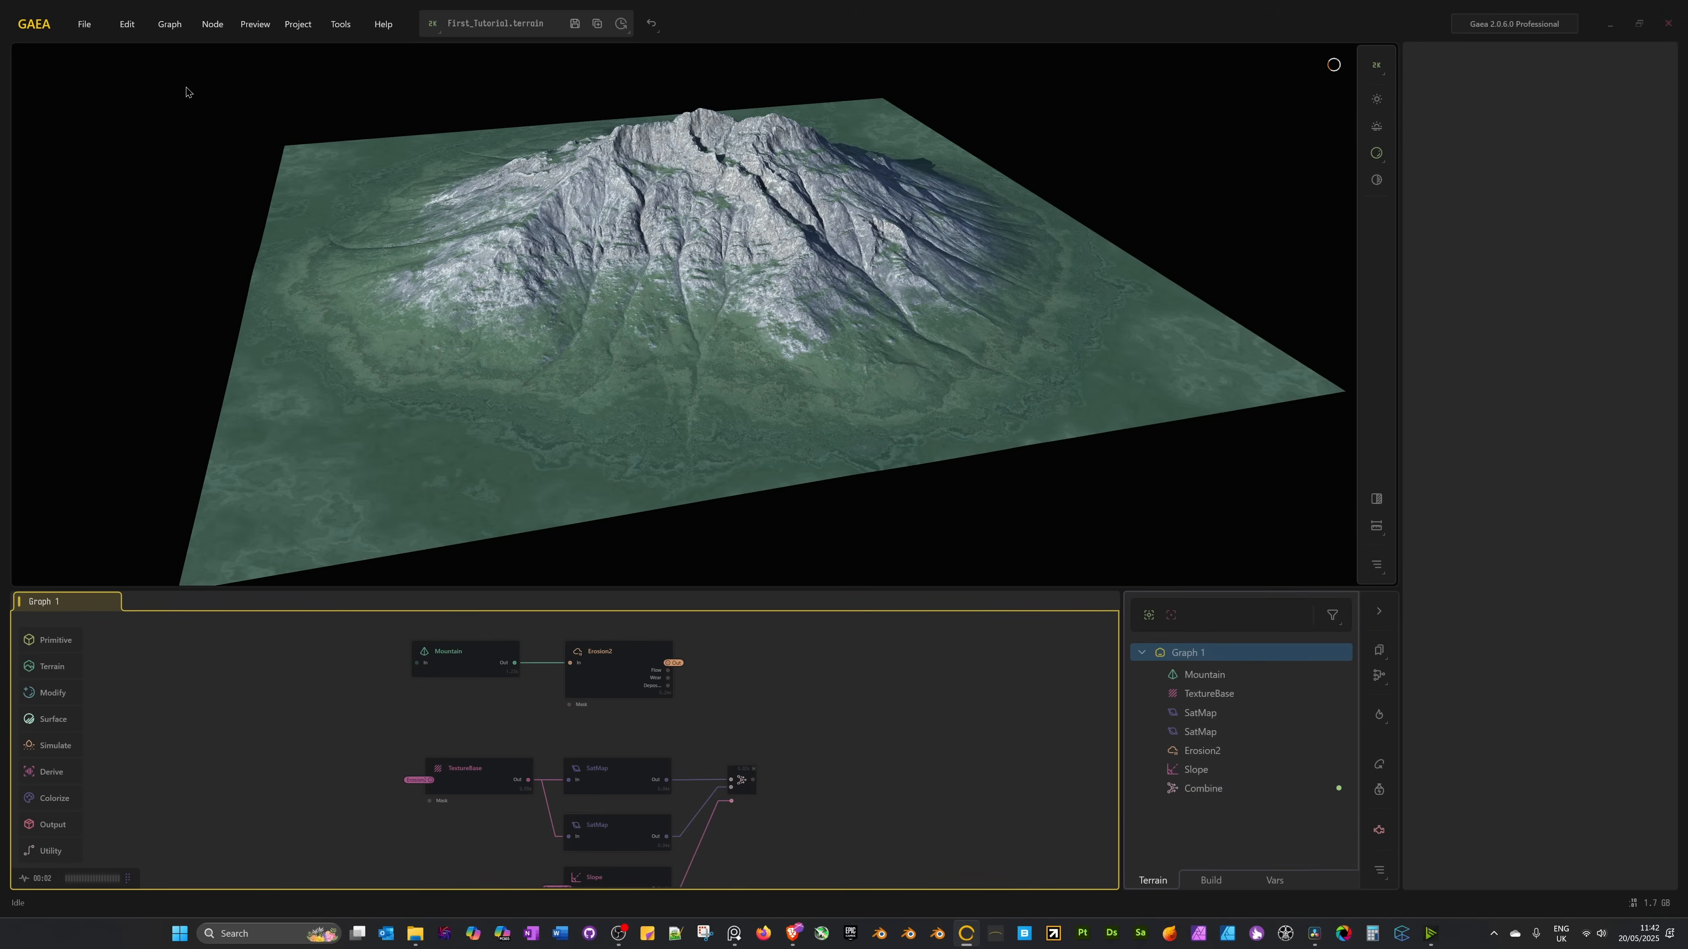
Save the project and mark the Erosion2 node for export.
left_click(93, 23)
left_click(114, 119)
scroll(594, 738, "up", 2)
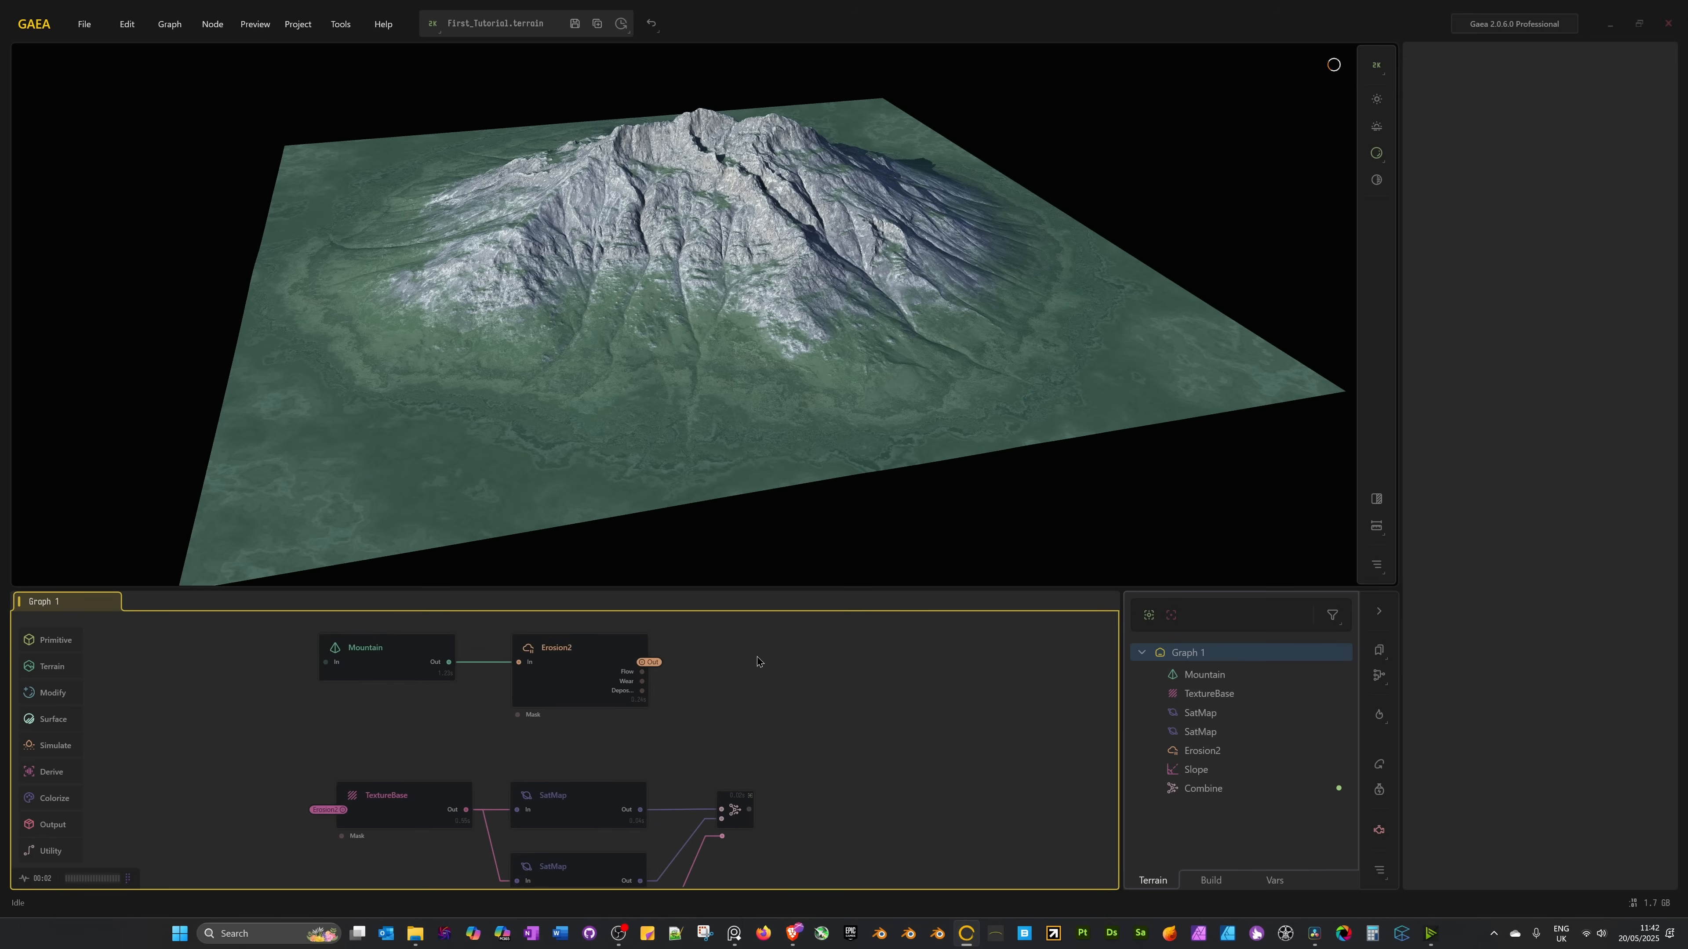
left_click(596, 714)
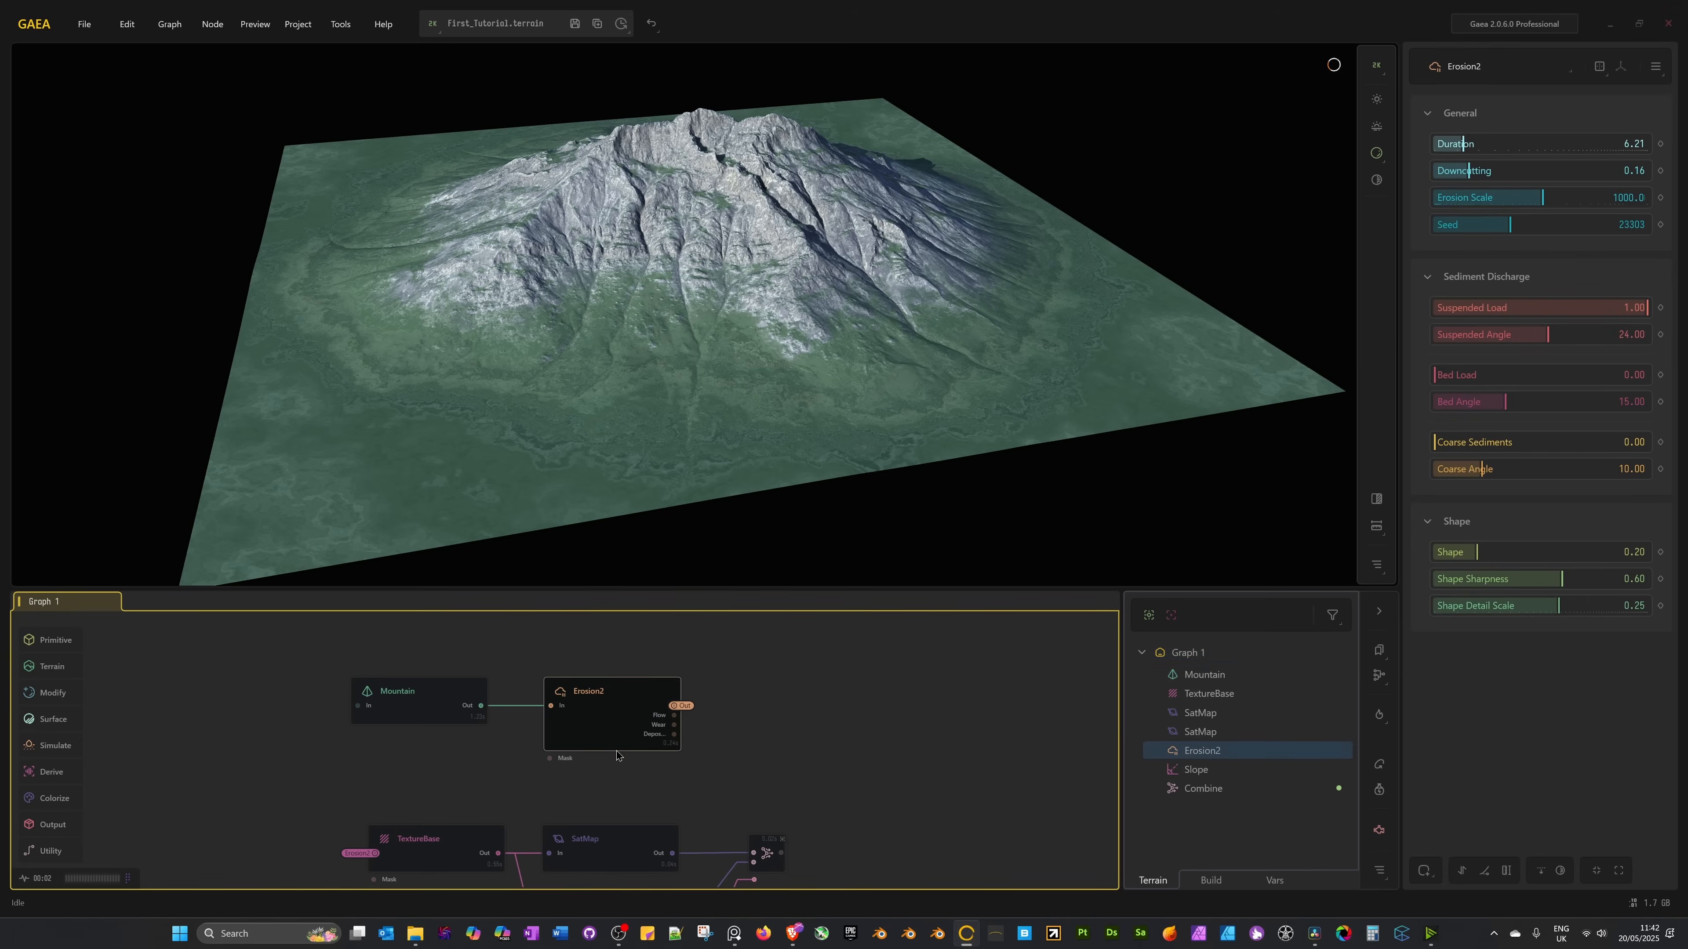
right_click(624, 722)
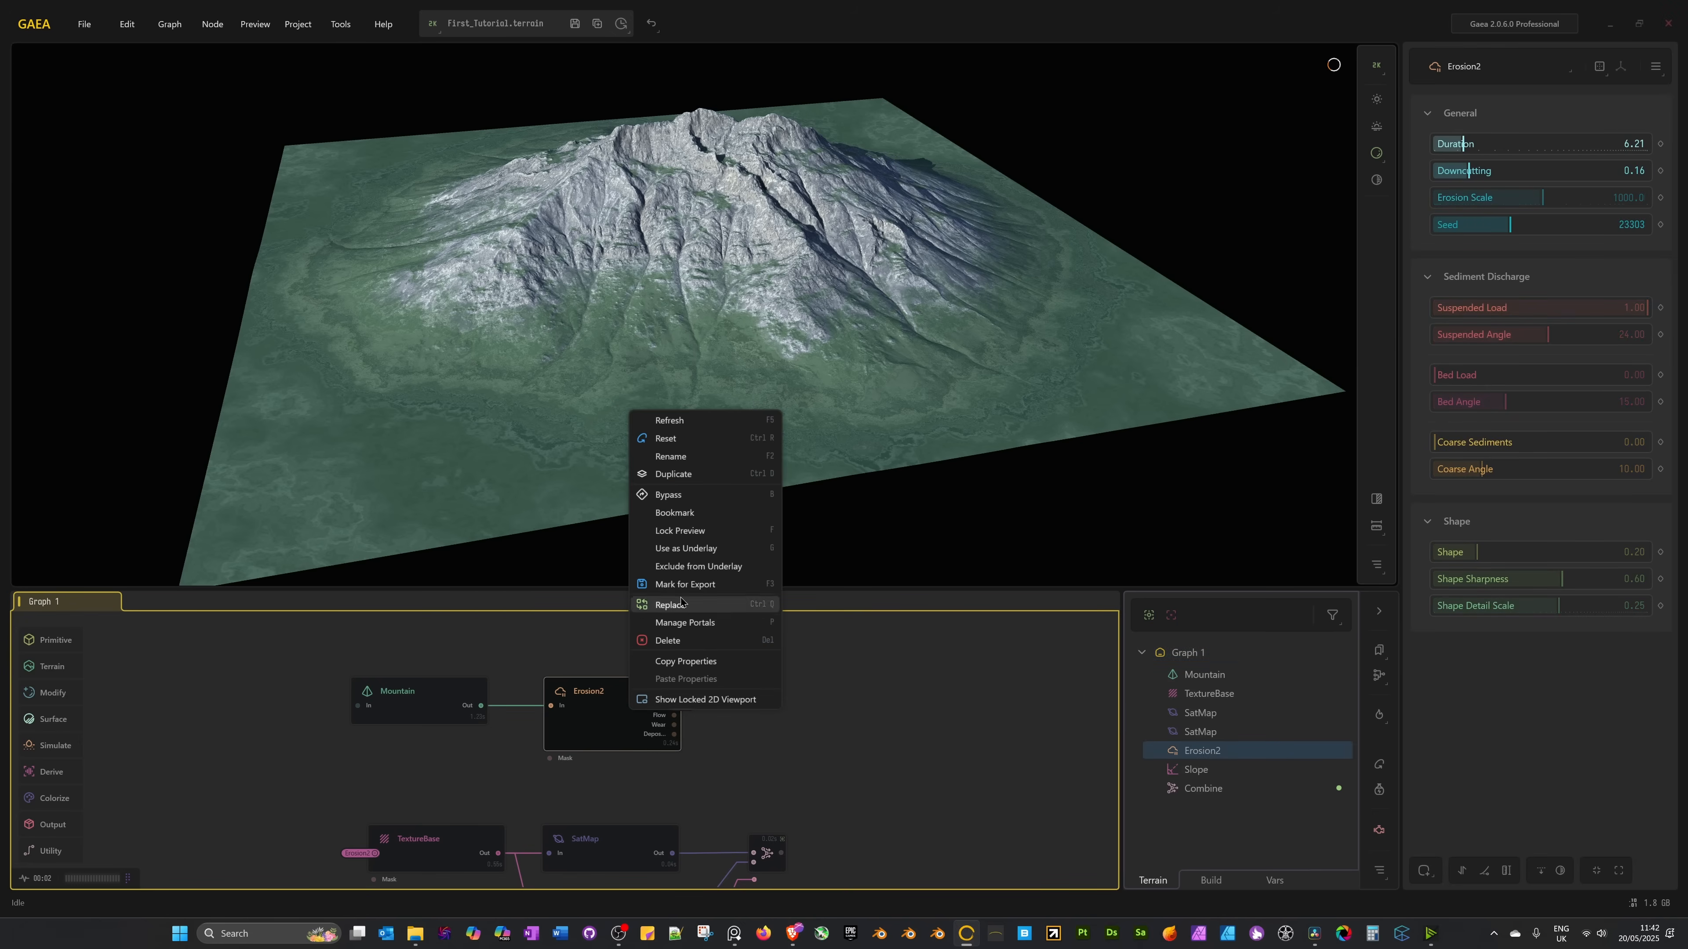
left_click(696, 585)
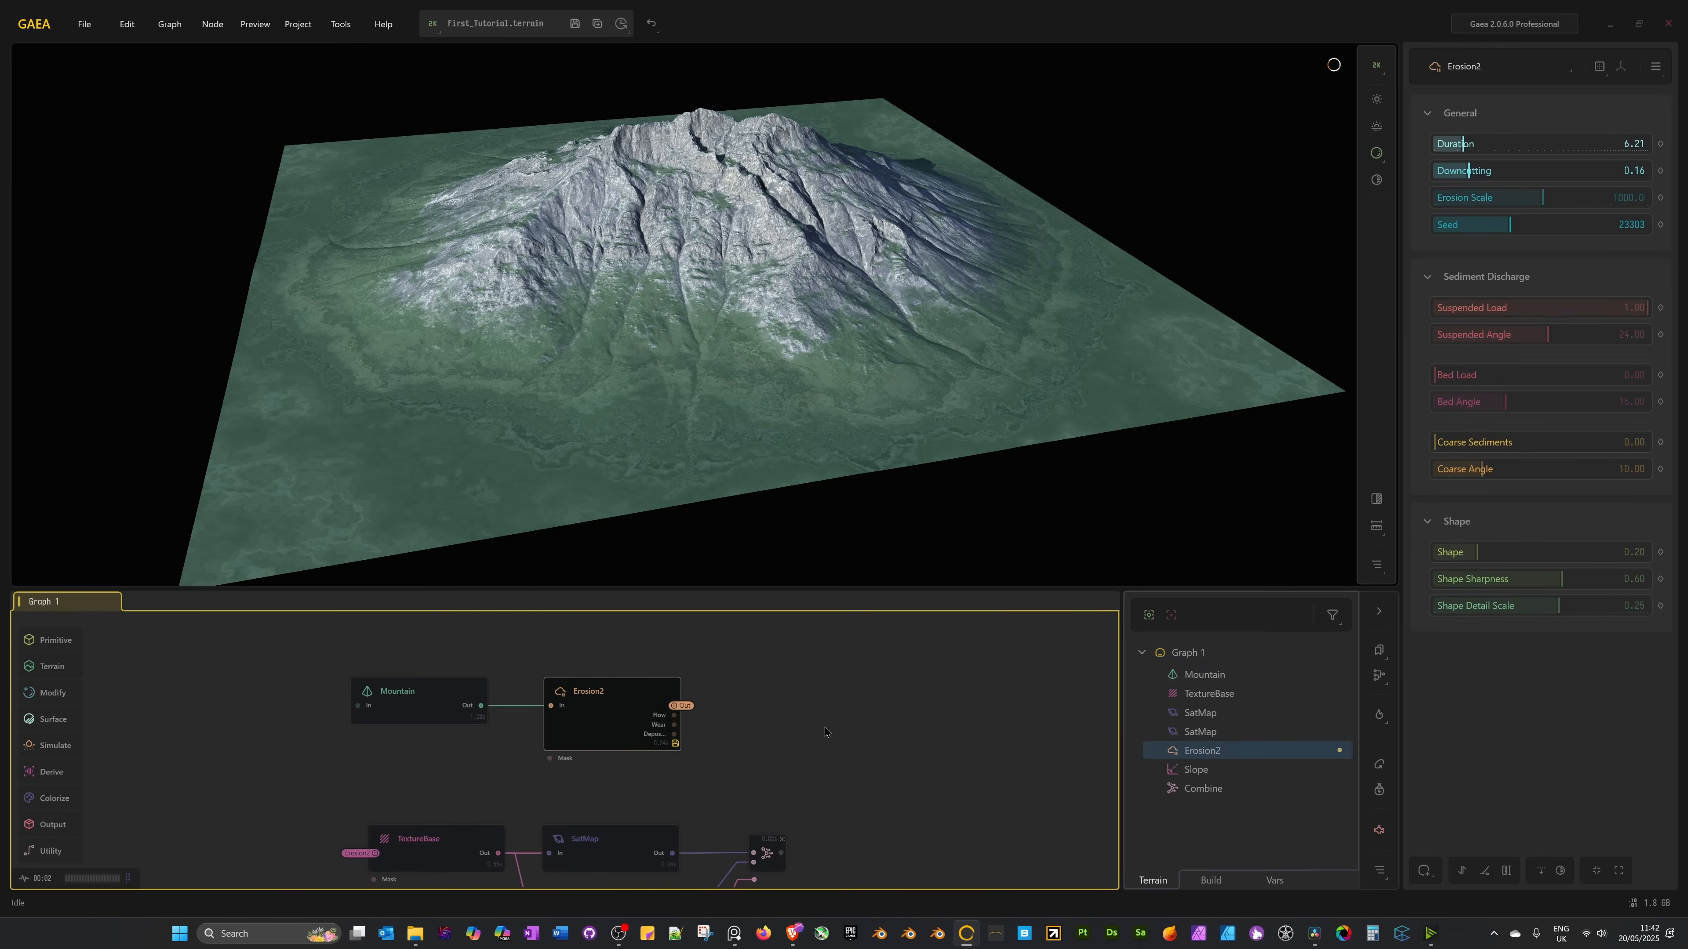
Show the build export list and mark the Combine node for export too.
mouse_move(677, 750)
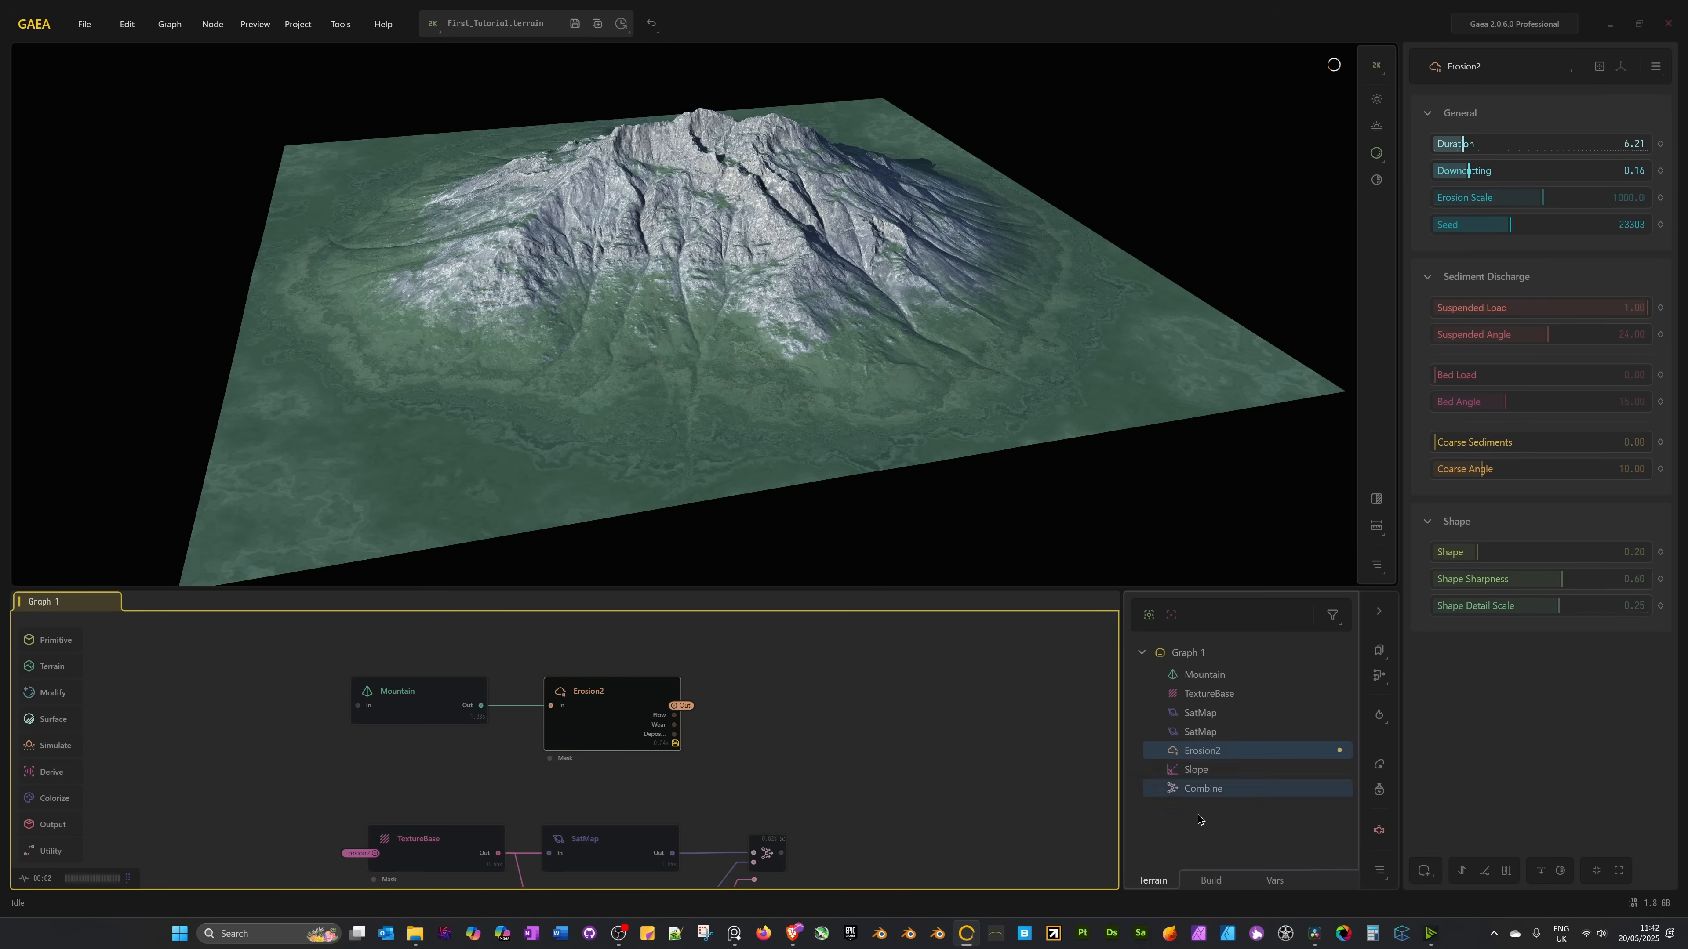
left_click(1211, 881)
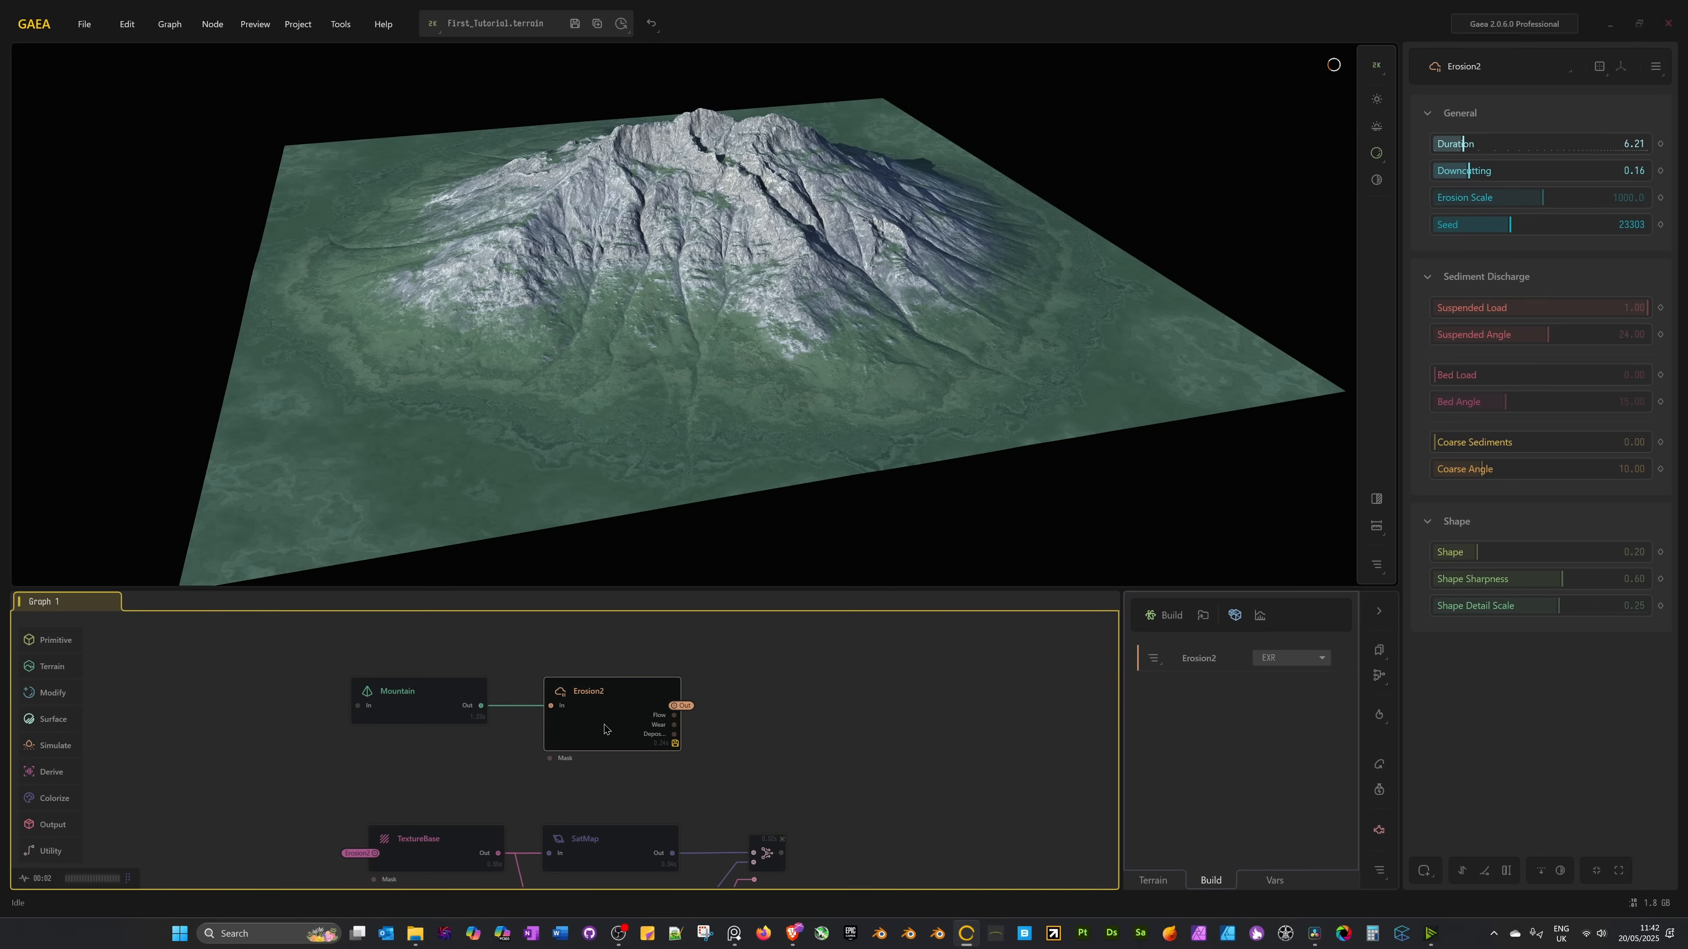
mouse_move(604, 729)
mouse_move(808, 739)
middle_mouse_down()
mouse_move(797, 690)
mouse_move(794, 725)
middle_mouse_up()
scroll(771, 768, "down", 3)
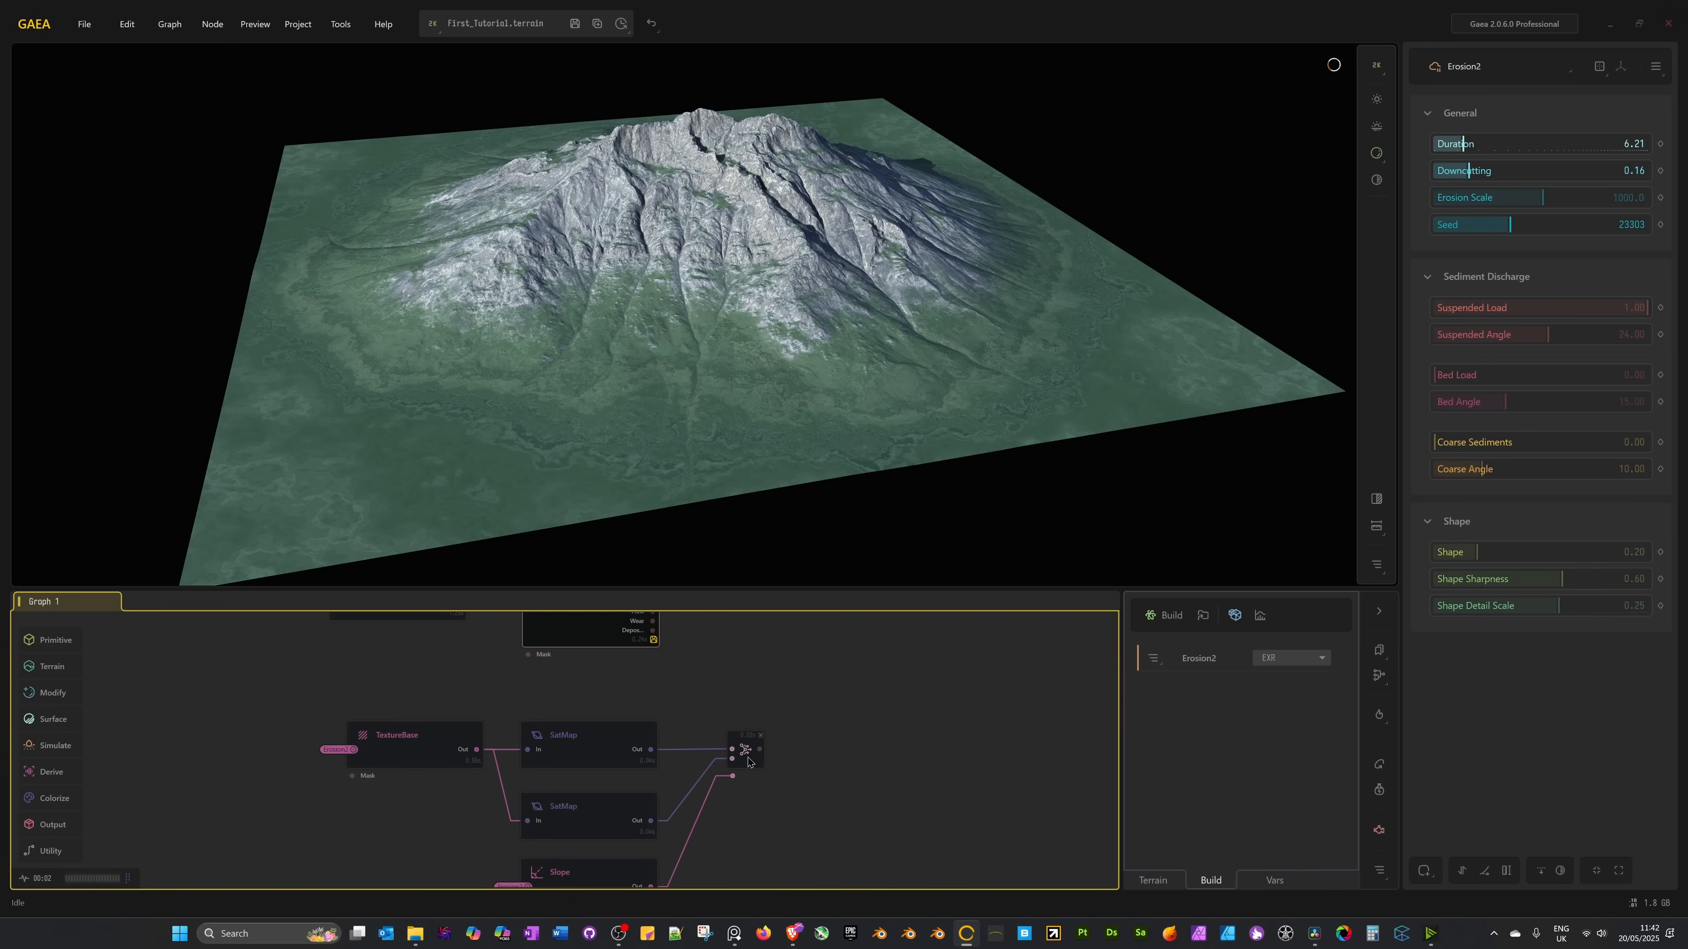
left_click(748, 762)
right_click(748, 761)
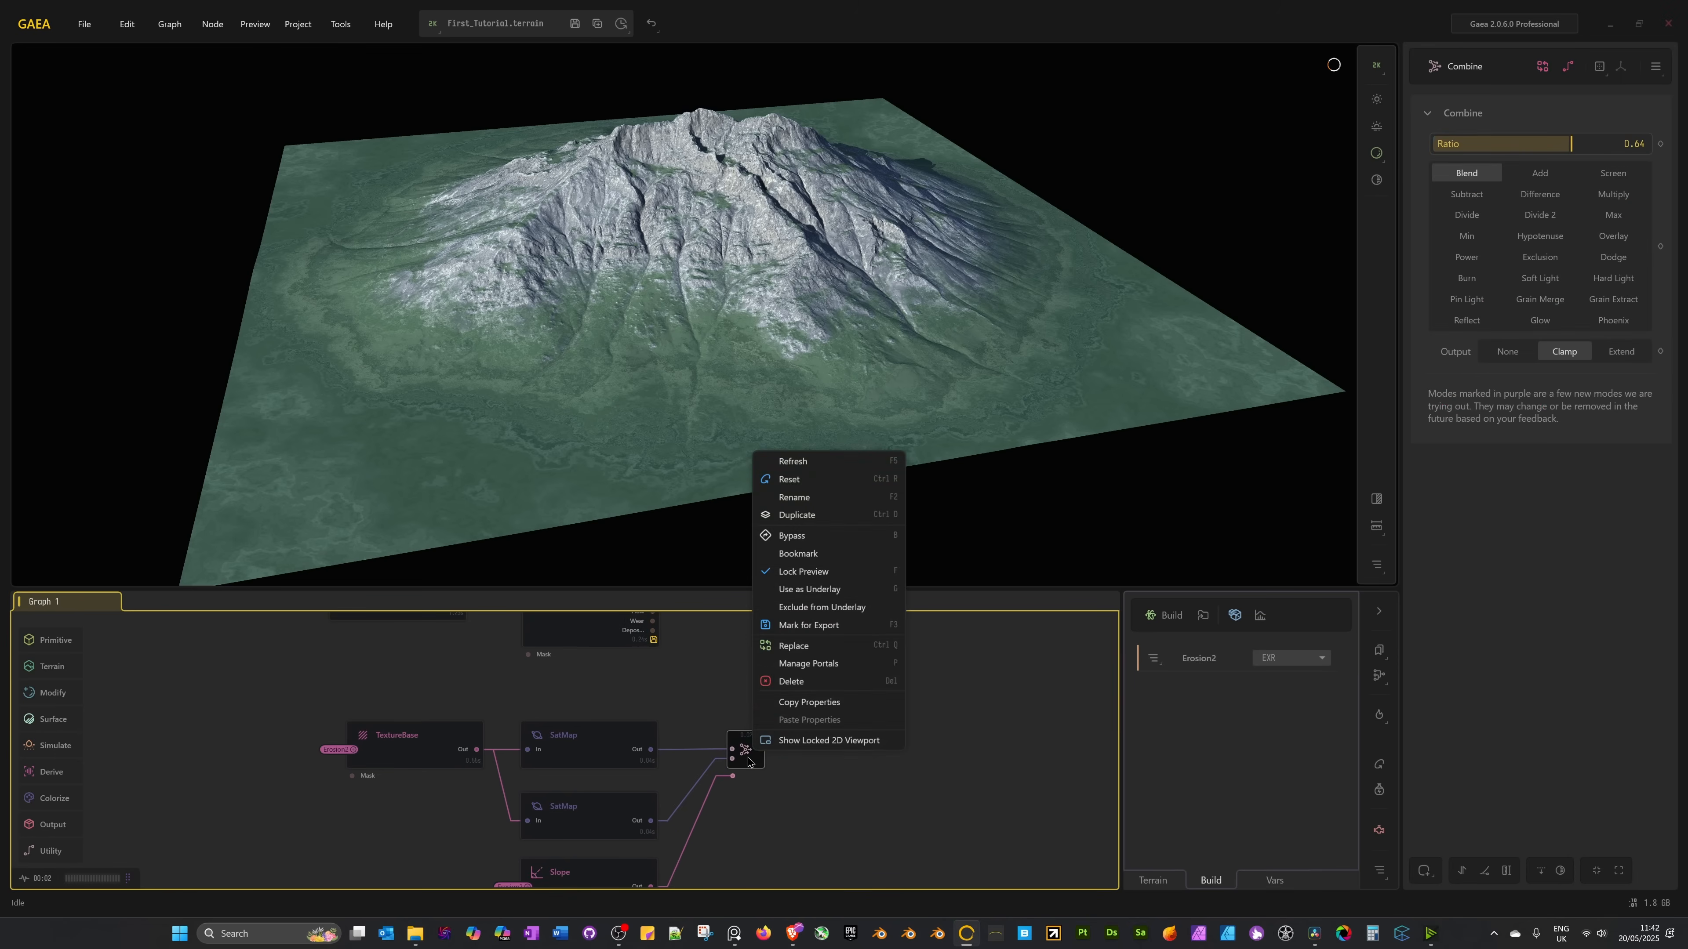
left_click(812, 626)
scroll(800, 655, "up", 3)
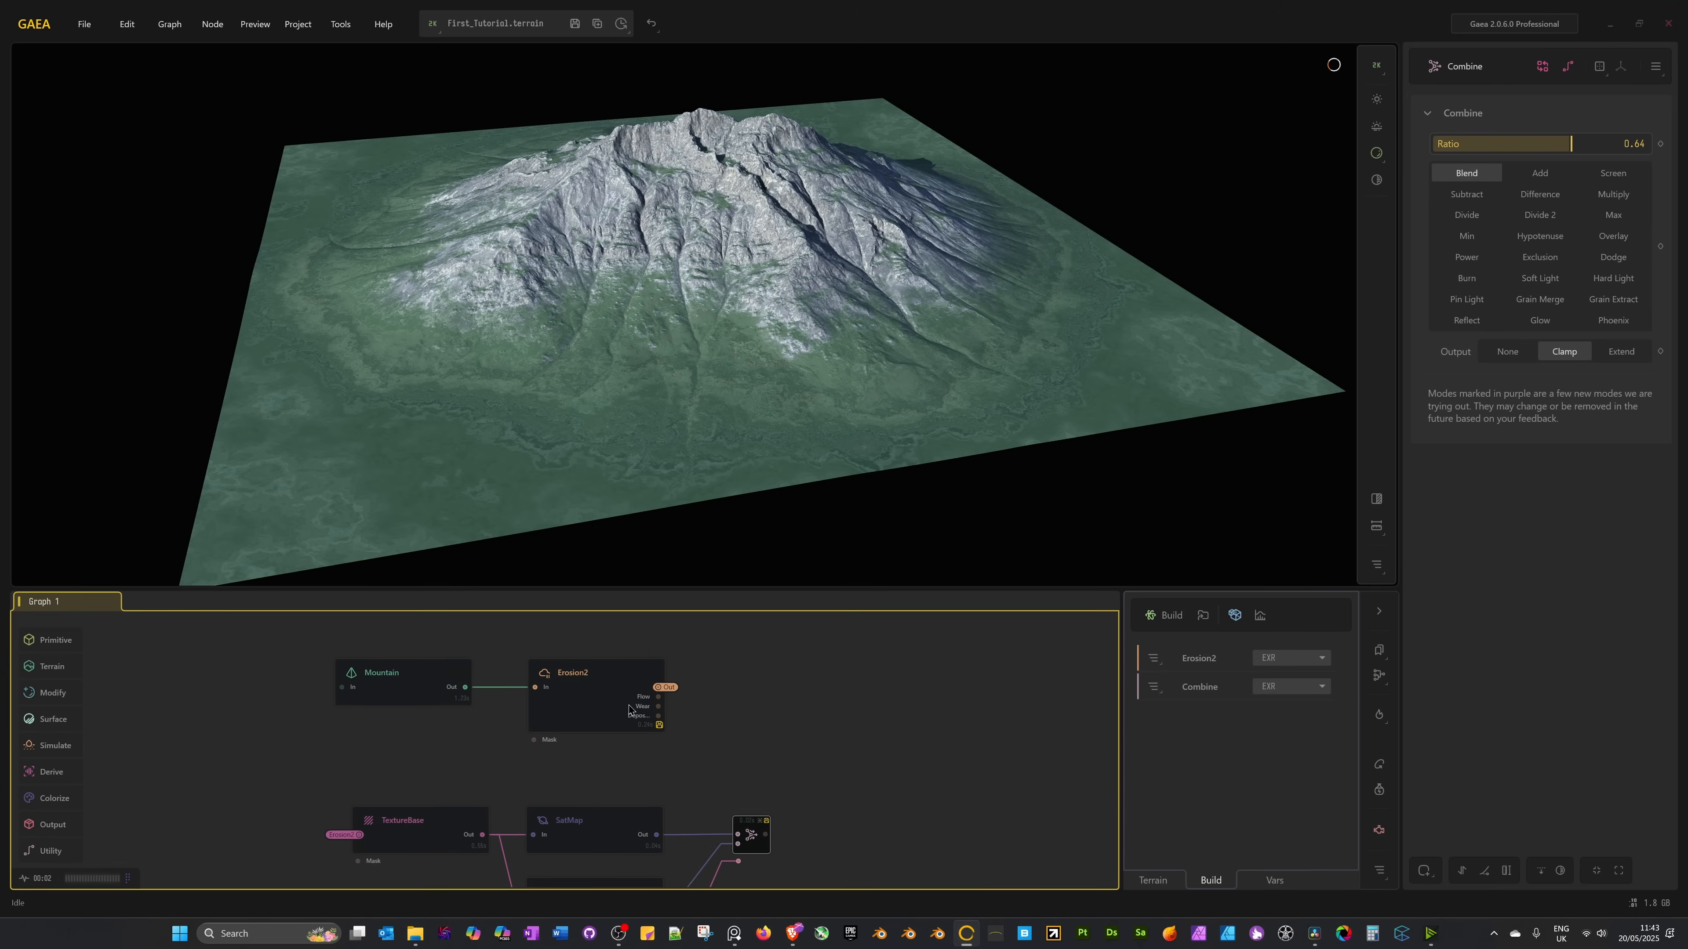
Rename Erosion2 to 'Erosion - Final Heightmap' and update its export file name to match.
left_click(603, 707)
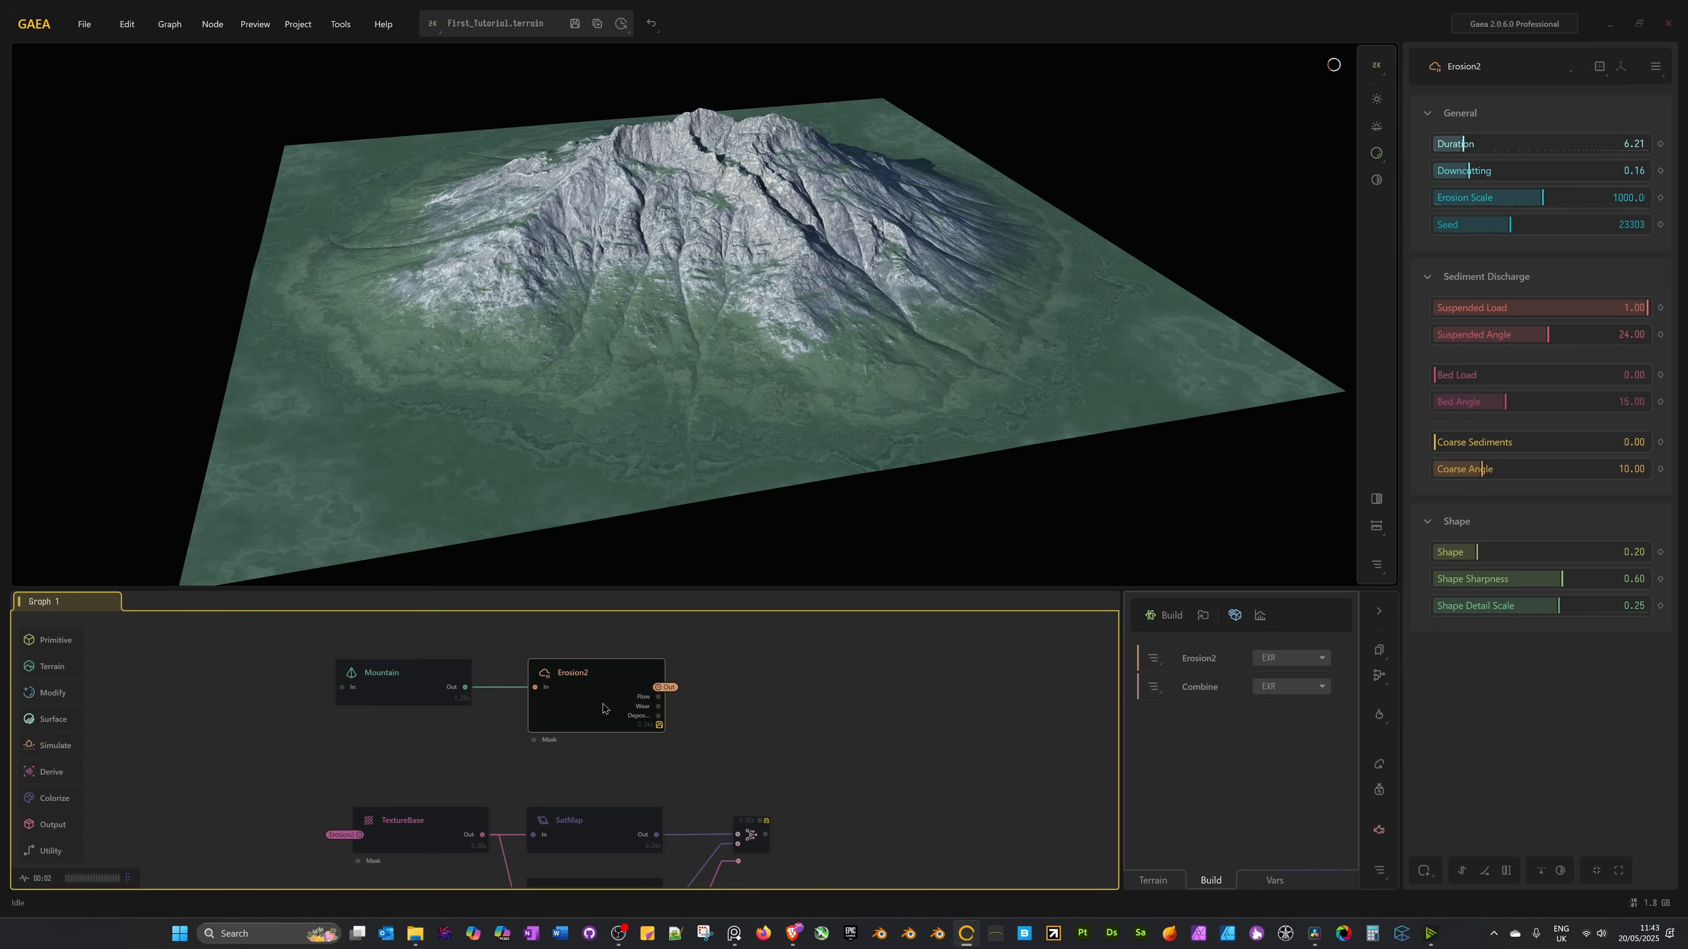
key("F2")
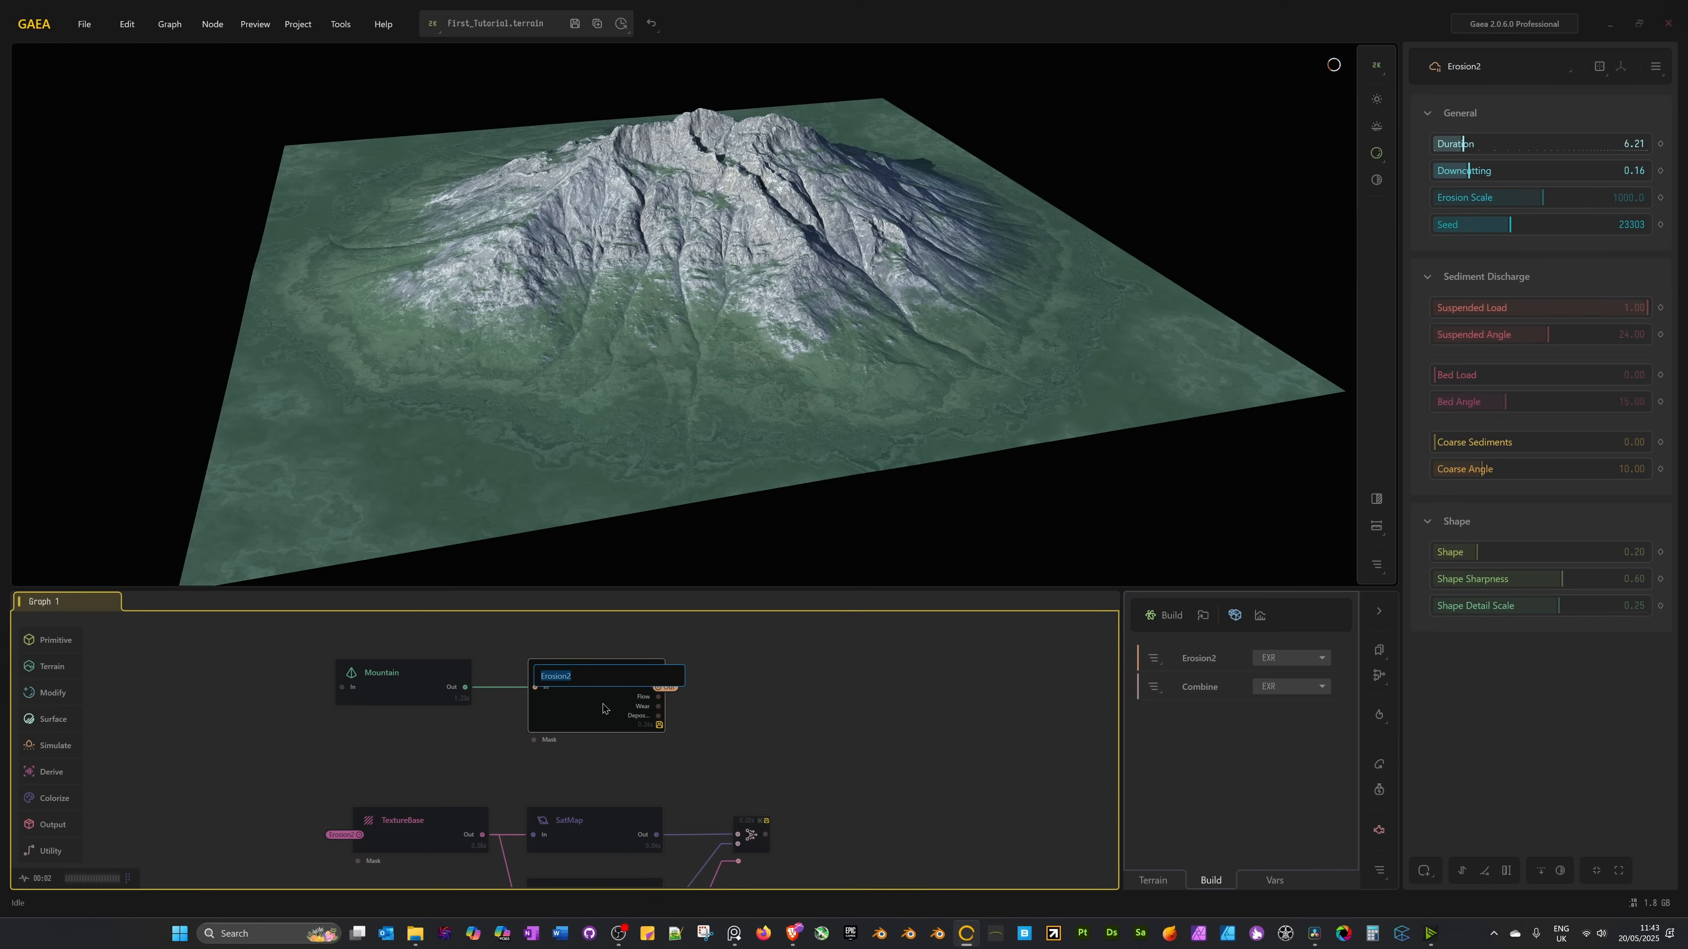
key("End")
key("BackSpace")
type("- Final Hieghtm")
key("BackSpace")
key("BackSpace")
key("BackSpace")
key("BackSpace")
key("BackSpace")
key("BackSpace")
type("ightmao")
key("BackSpace")
type("aop")
key("Return")
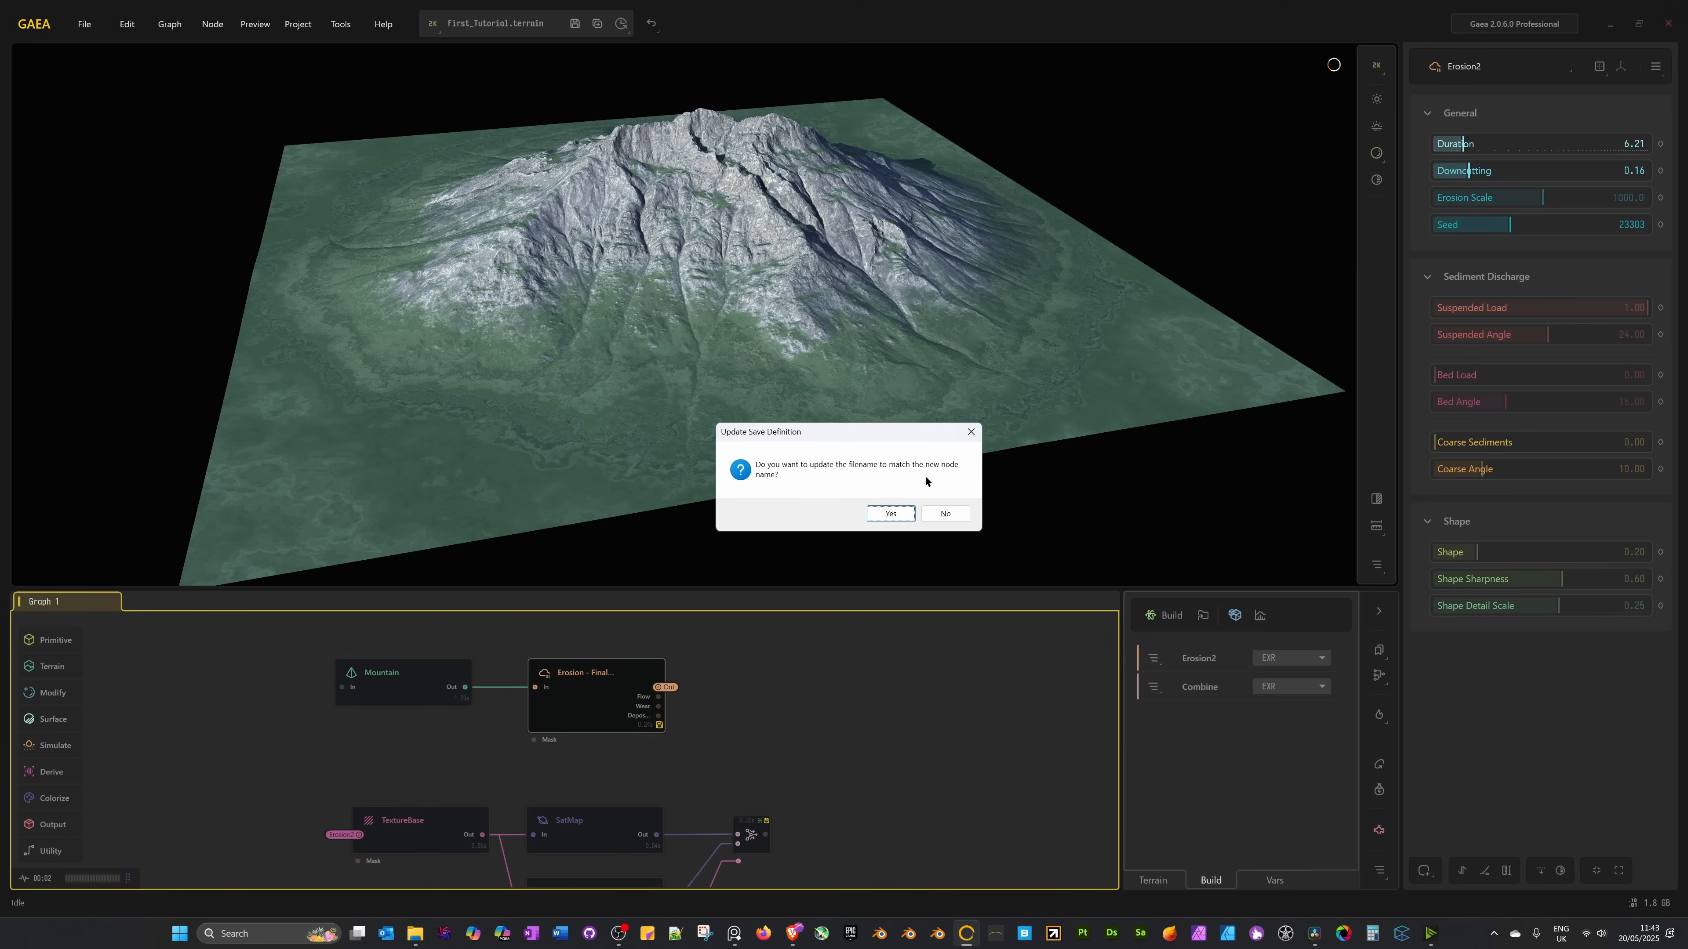
left_click(899, 514)
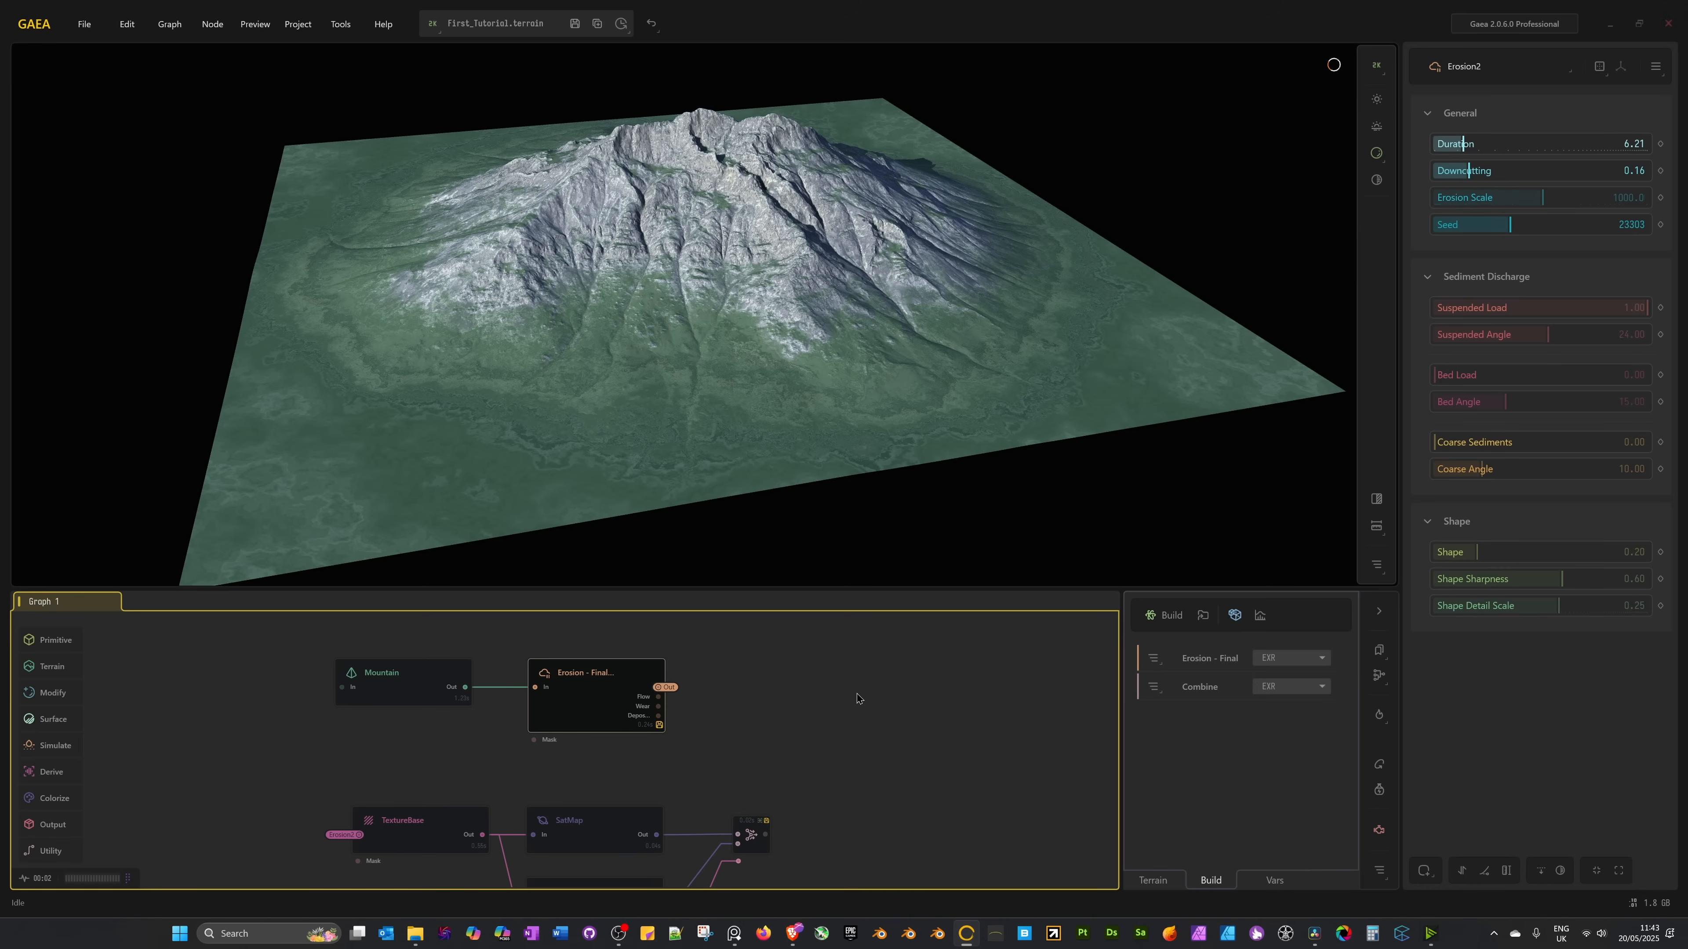
Rename the Combine node to 'Combine - Diffuse'.
middle_click_drag(790, 783, 777, 746)
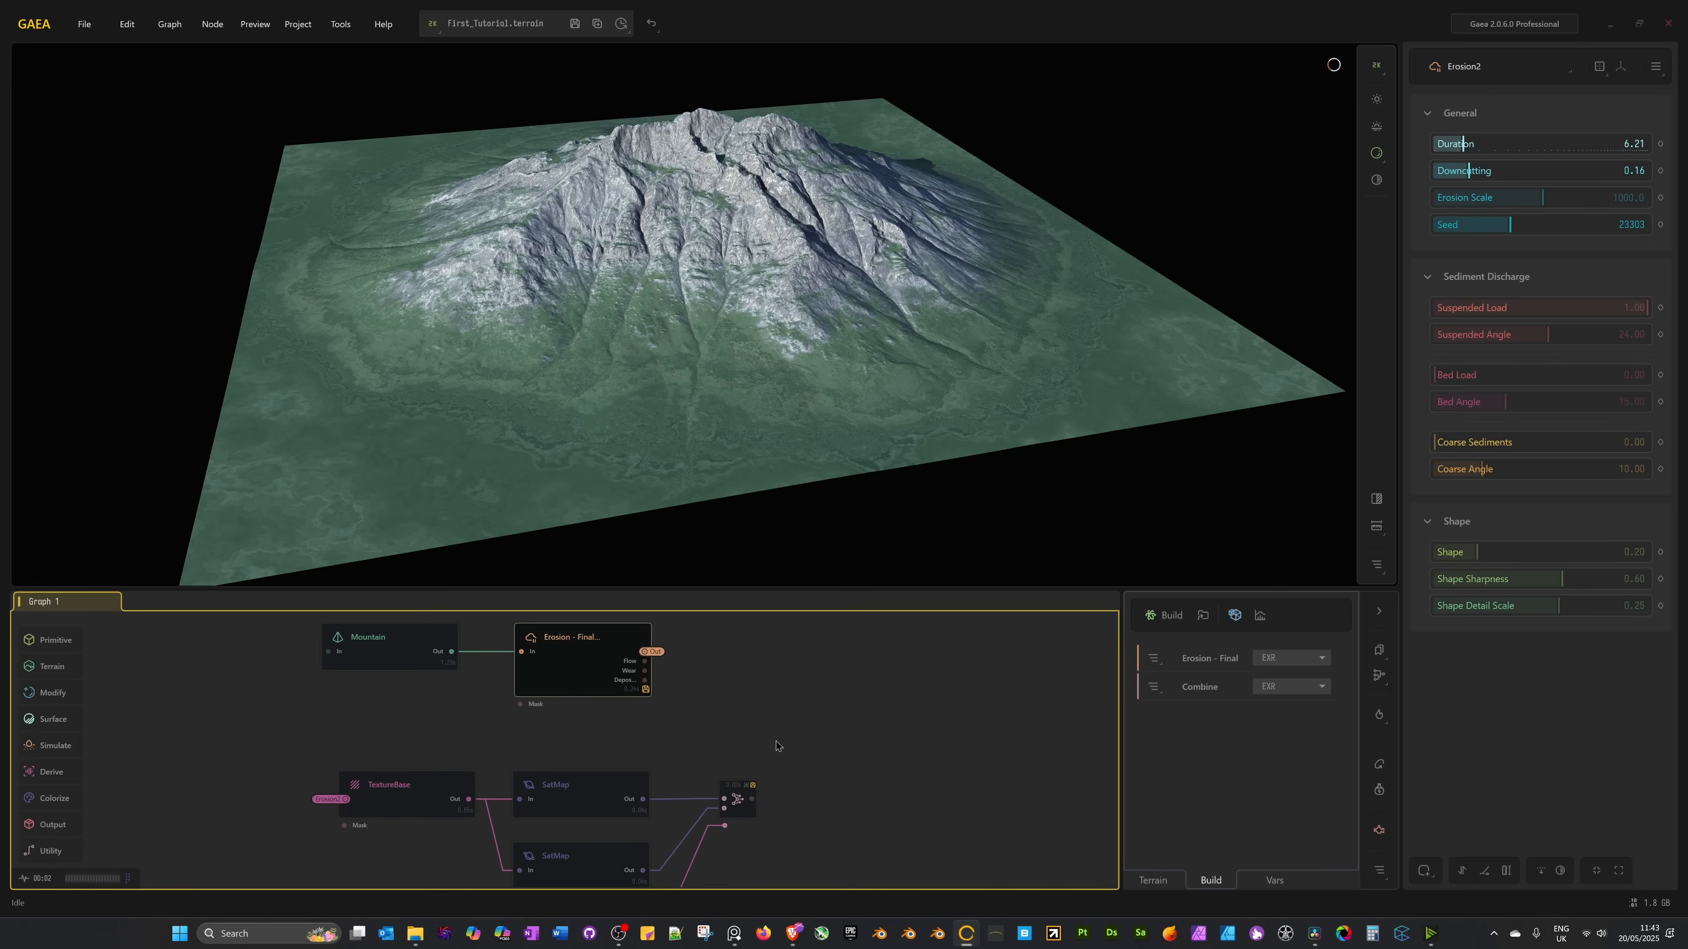
left_click(741, 816)
right_click(744, 811)
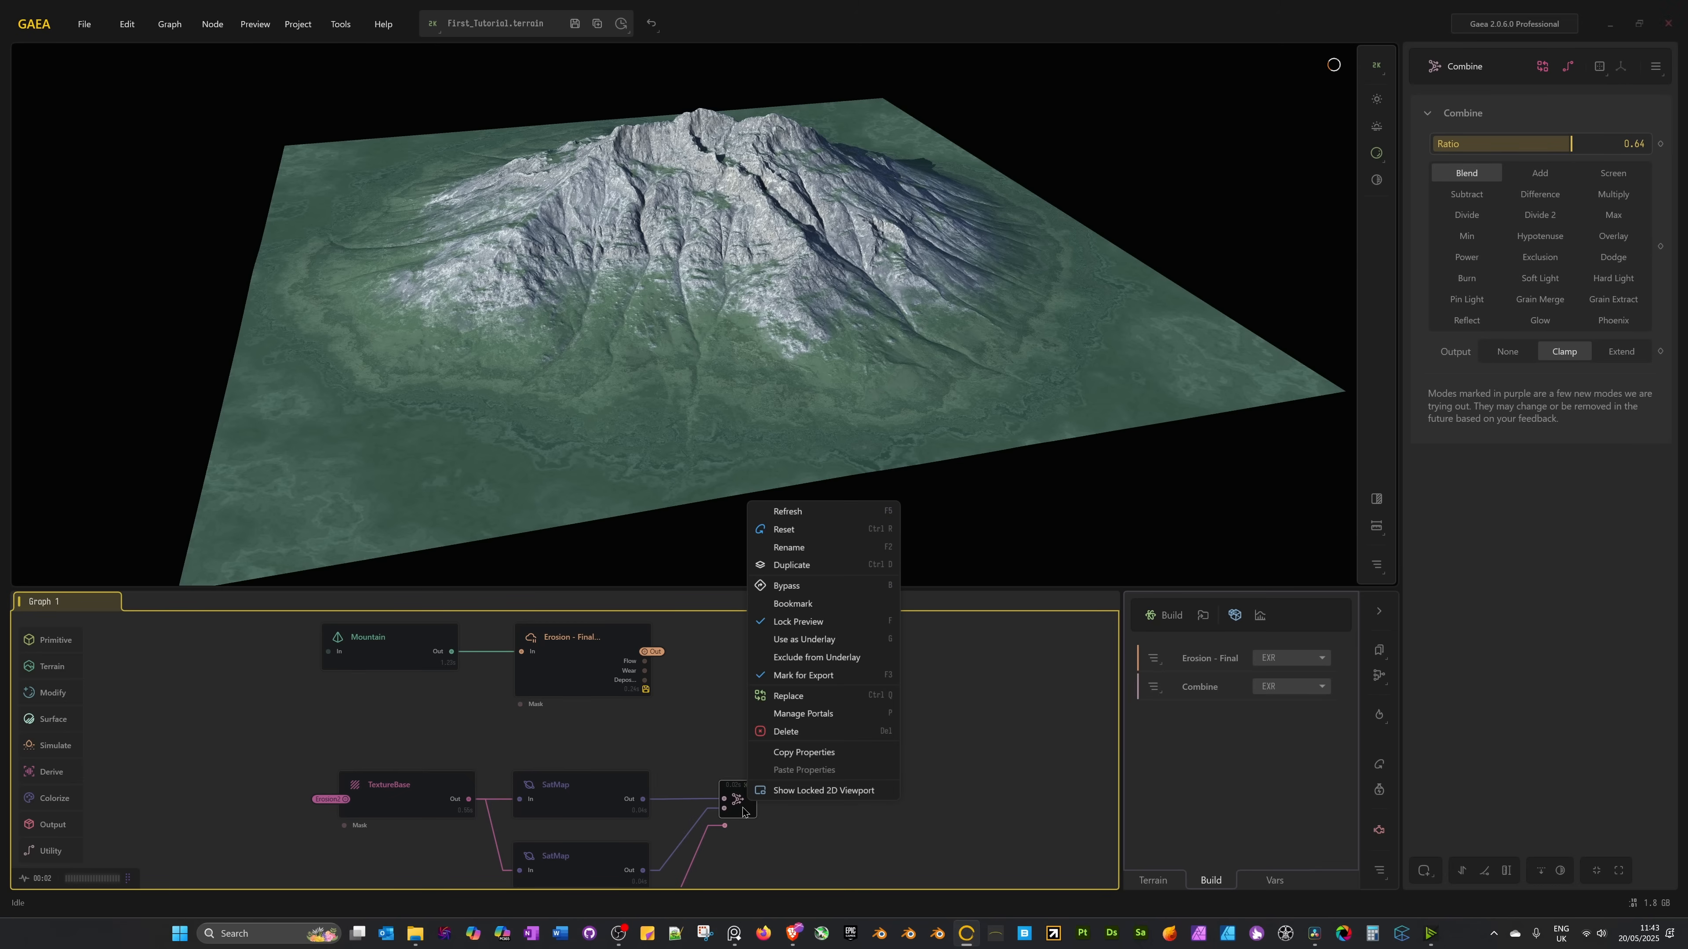
left_click(795, 548)
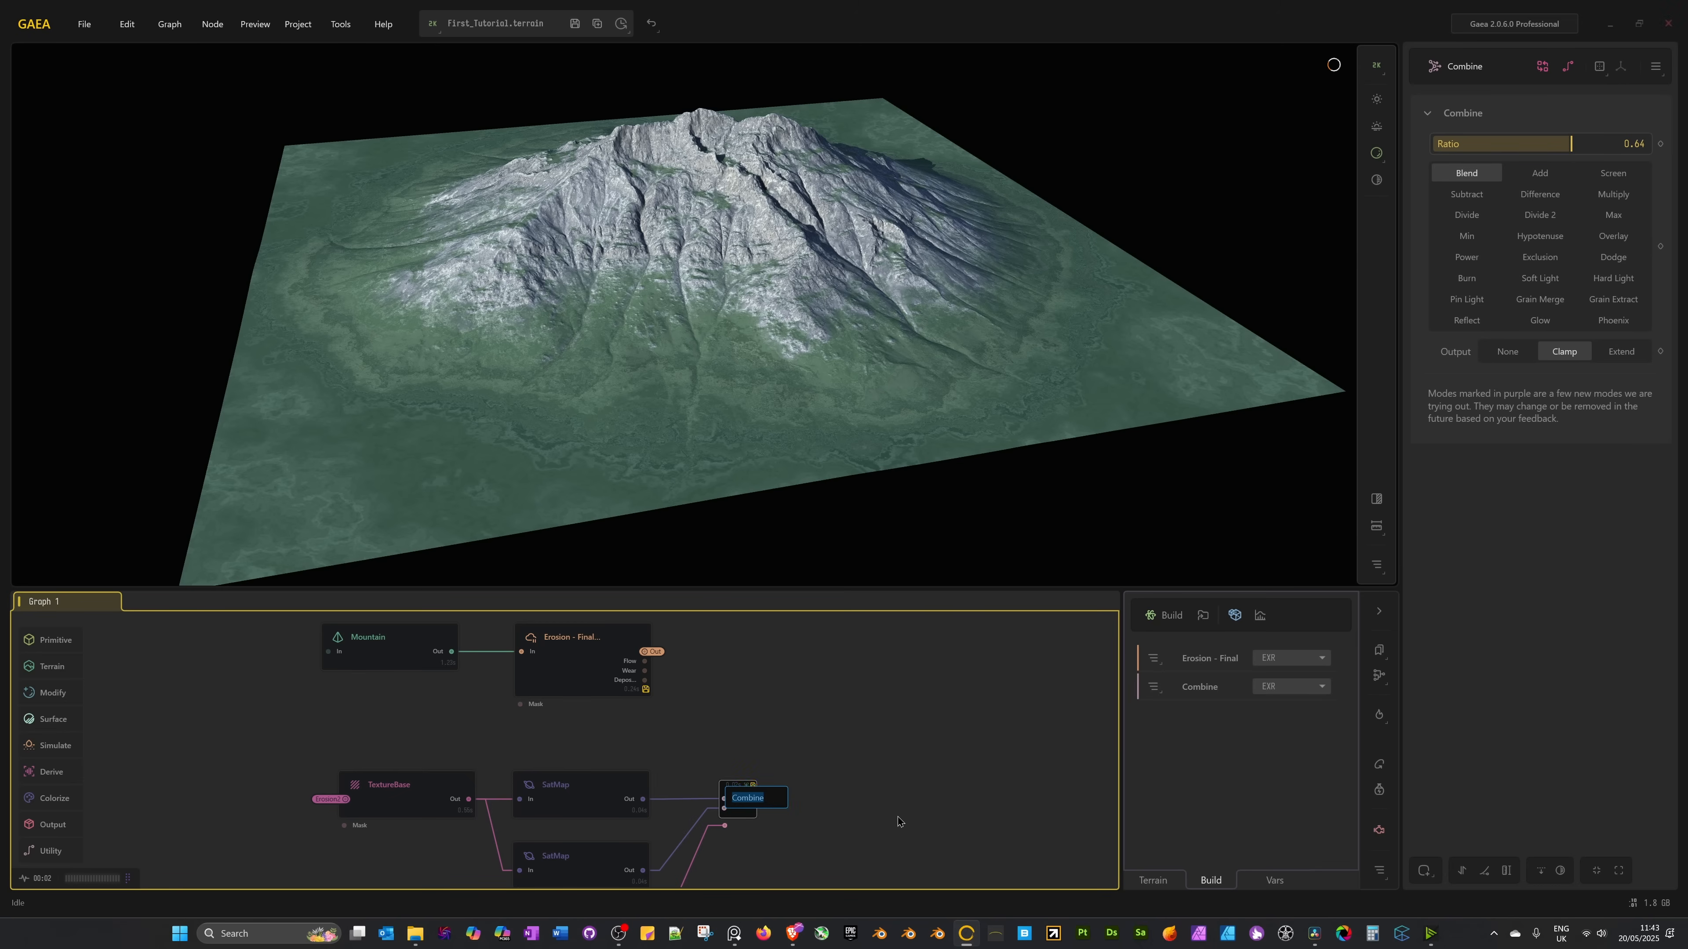
key("End")
type("- Diffuse")
key("Return")
middle_click_drag(877, 793, 878, 790)
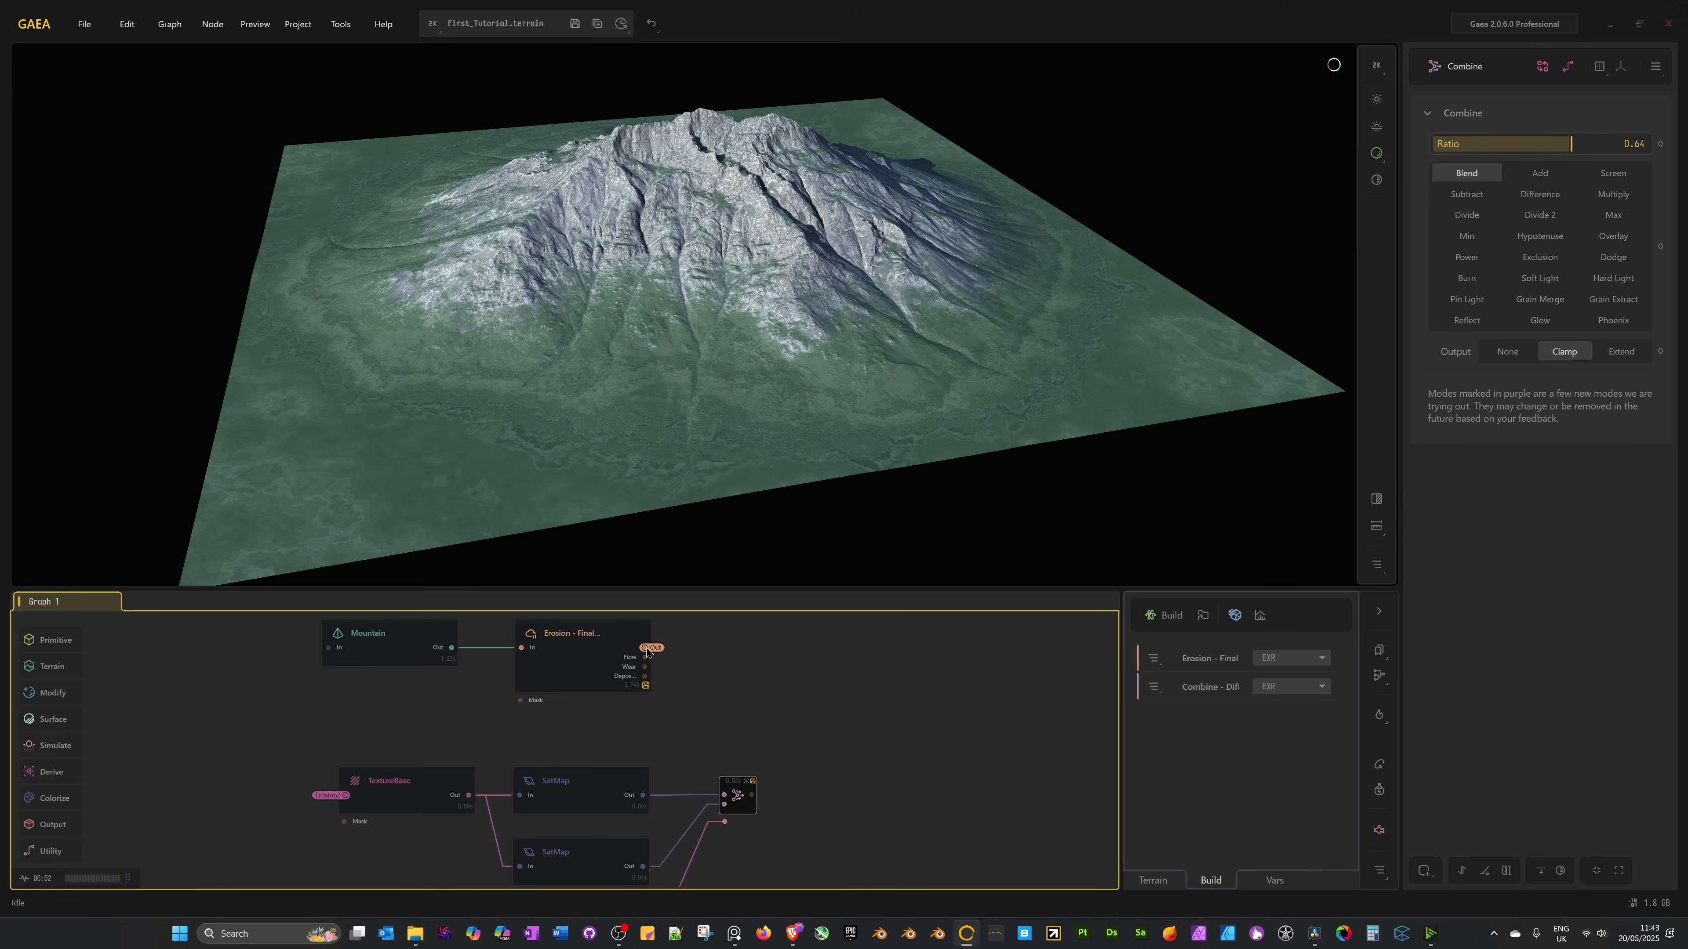
Connect TextureBase's input to the 'Erosion - Final Heightmap' portal.
left_click(591, 675)
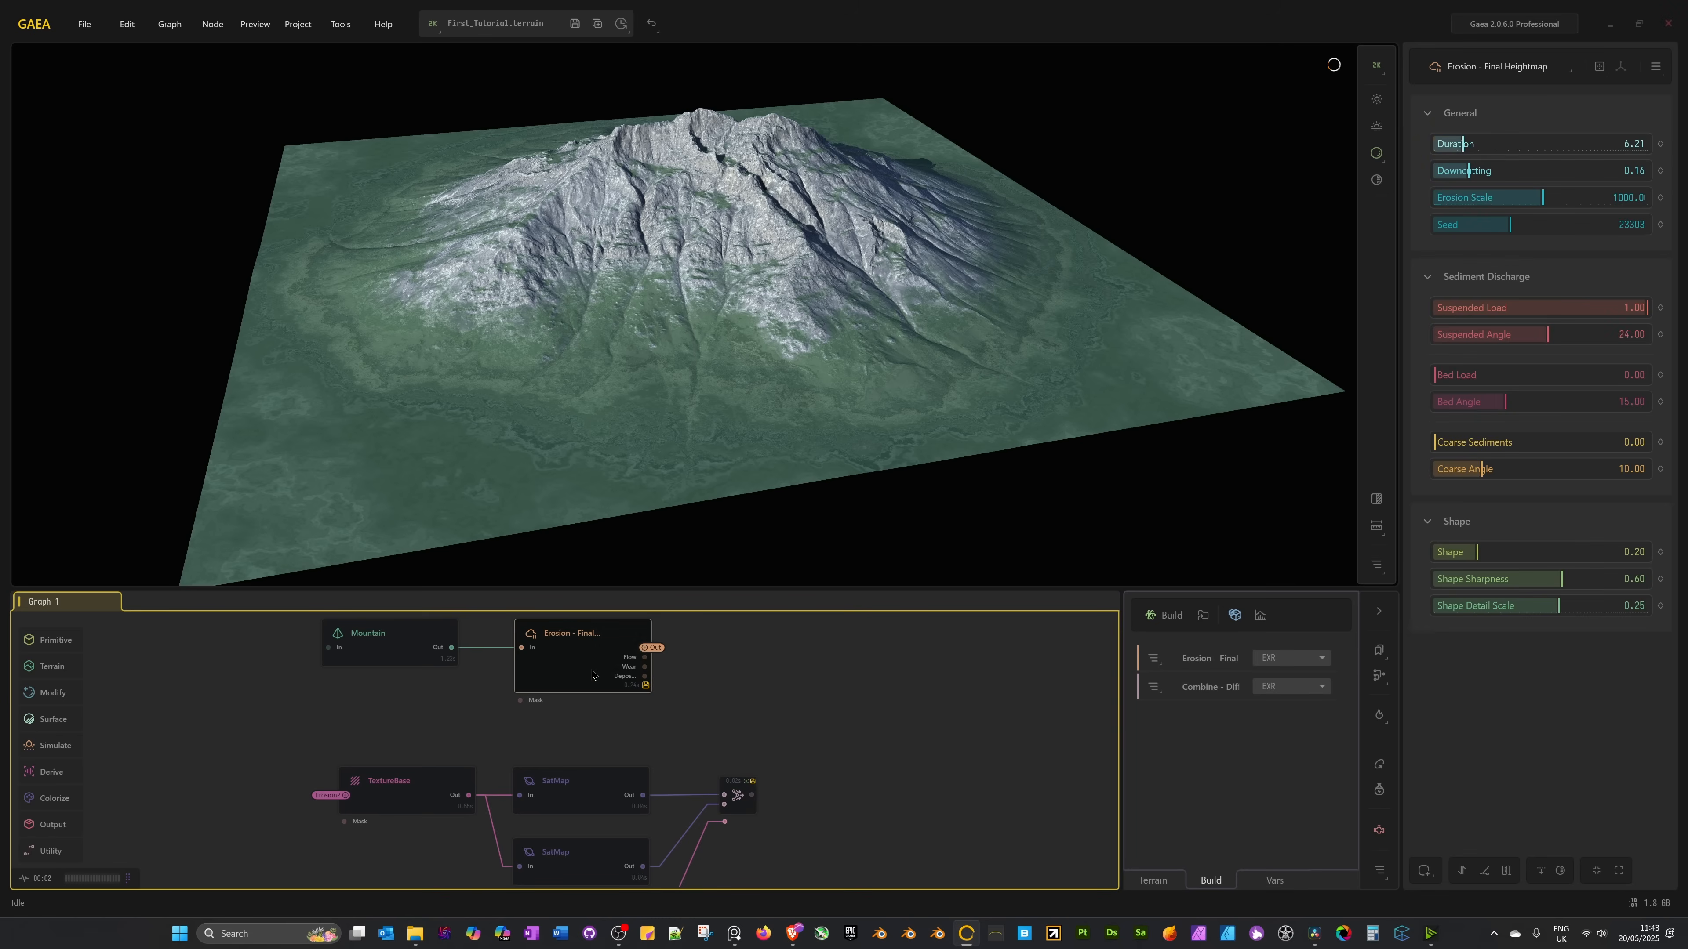
right_click(592, 674)
left_click(446, 730)
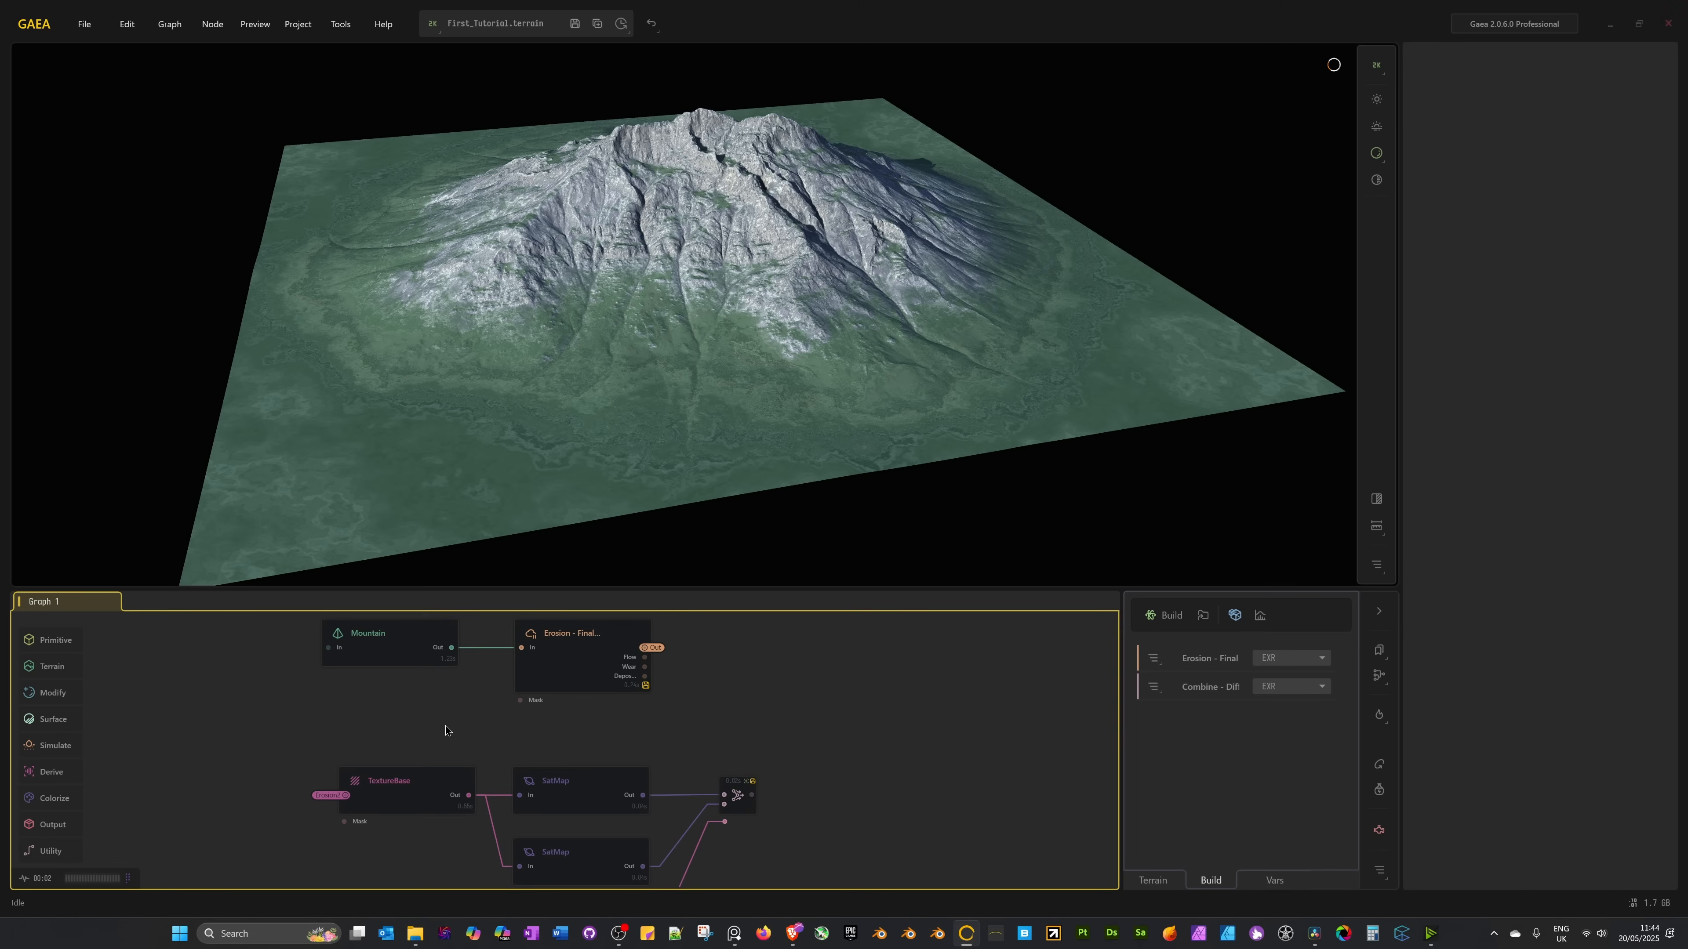
left_click(400, 801)
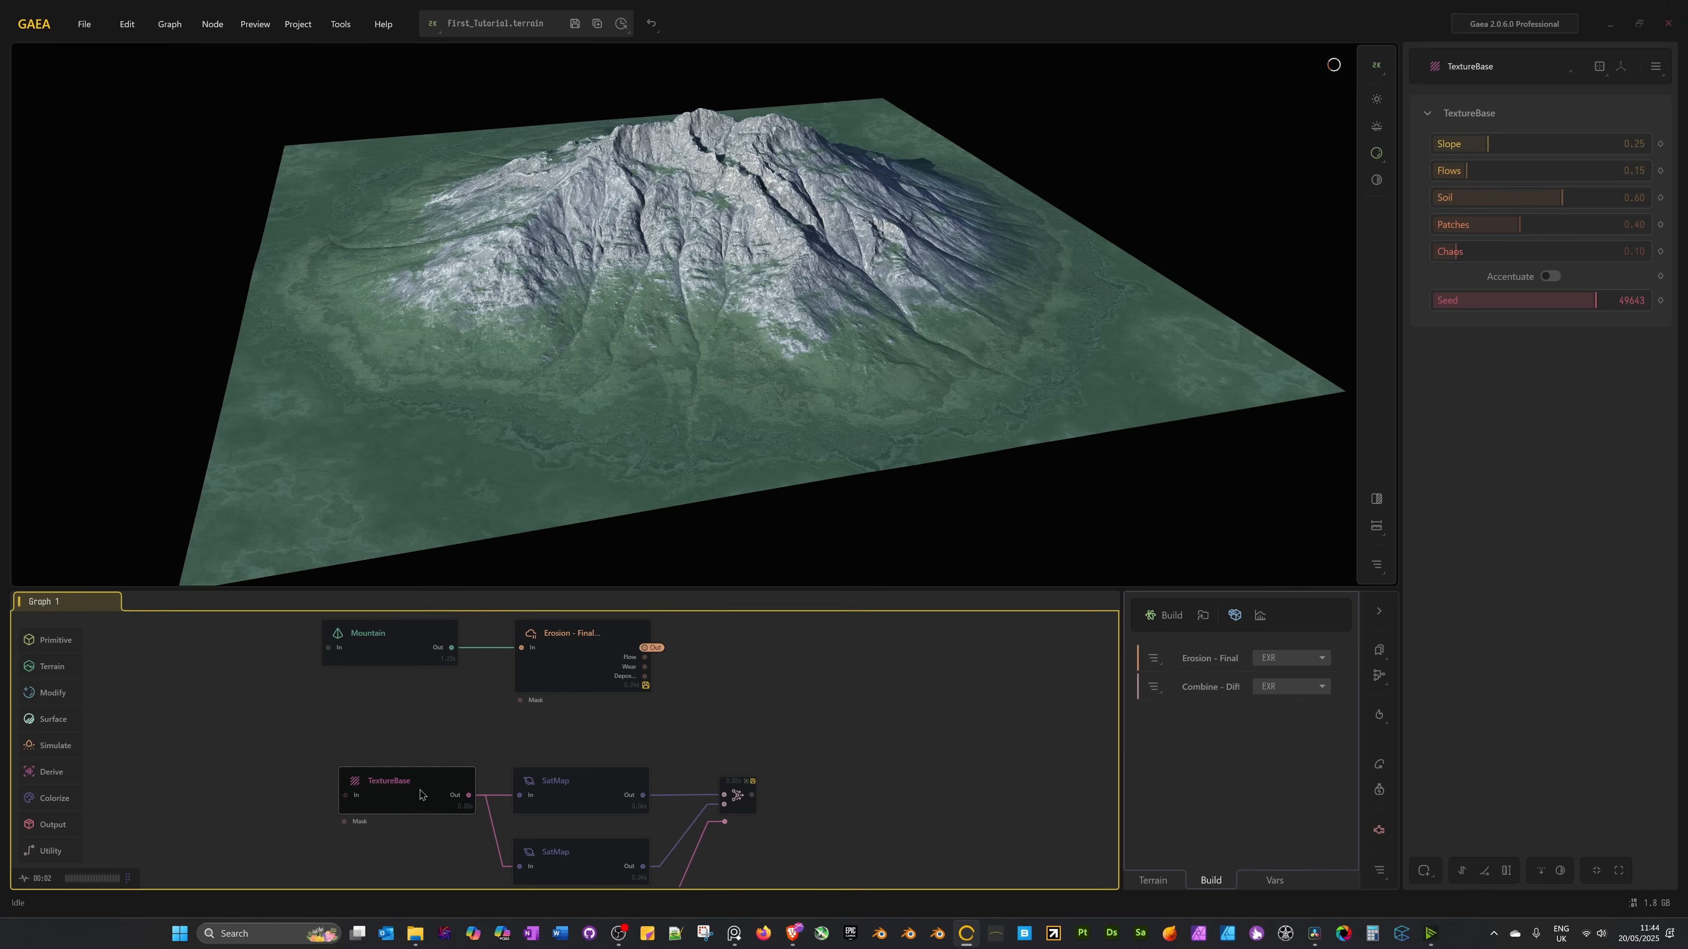
right_click(420, 794)
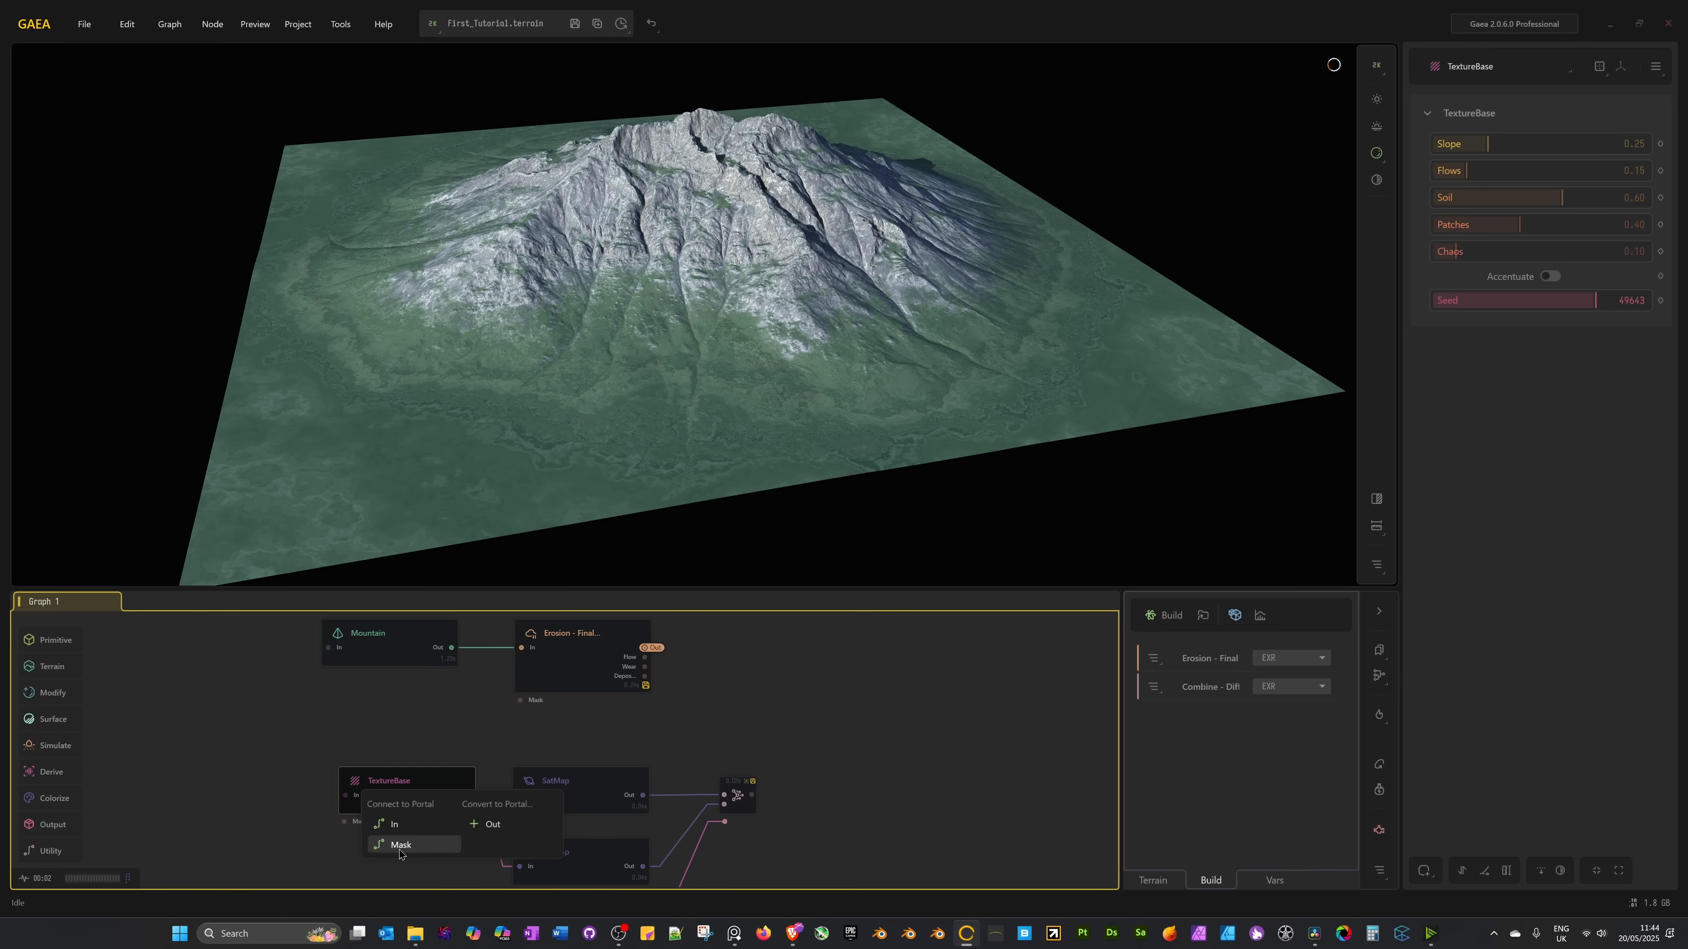
left_click(398, 832)
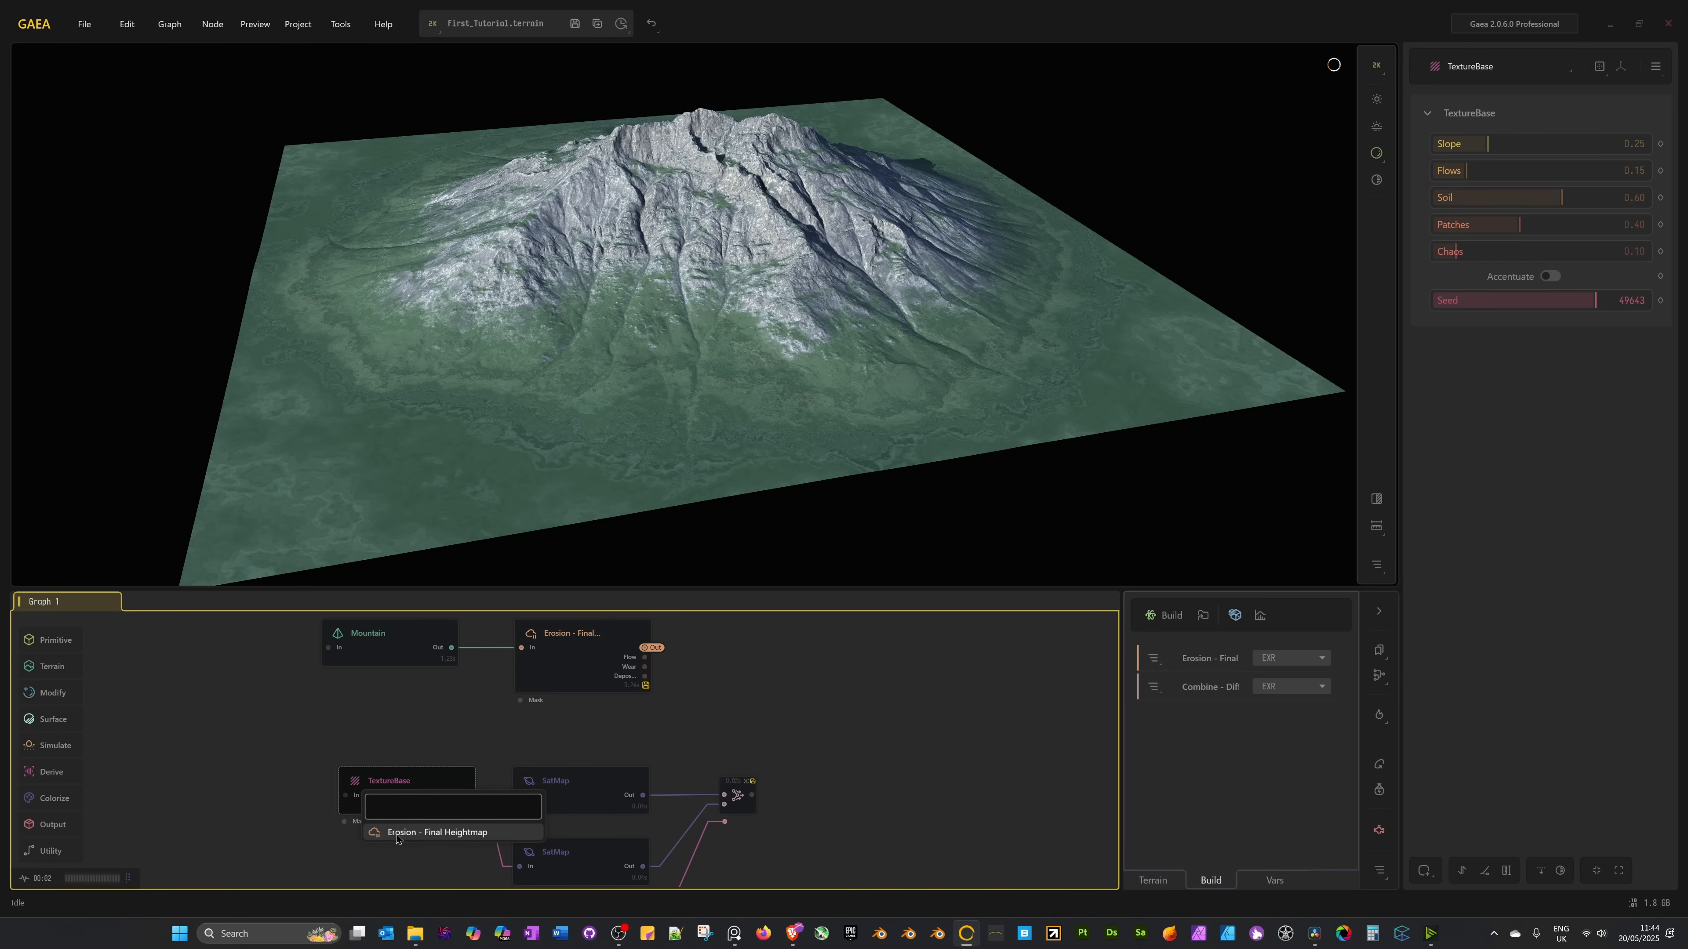
left_click(432, 832)
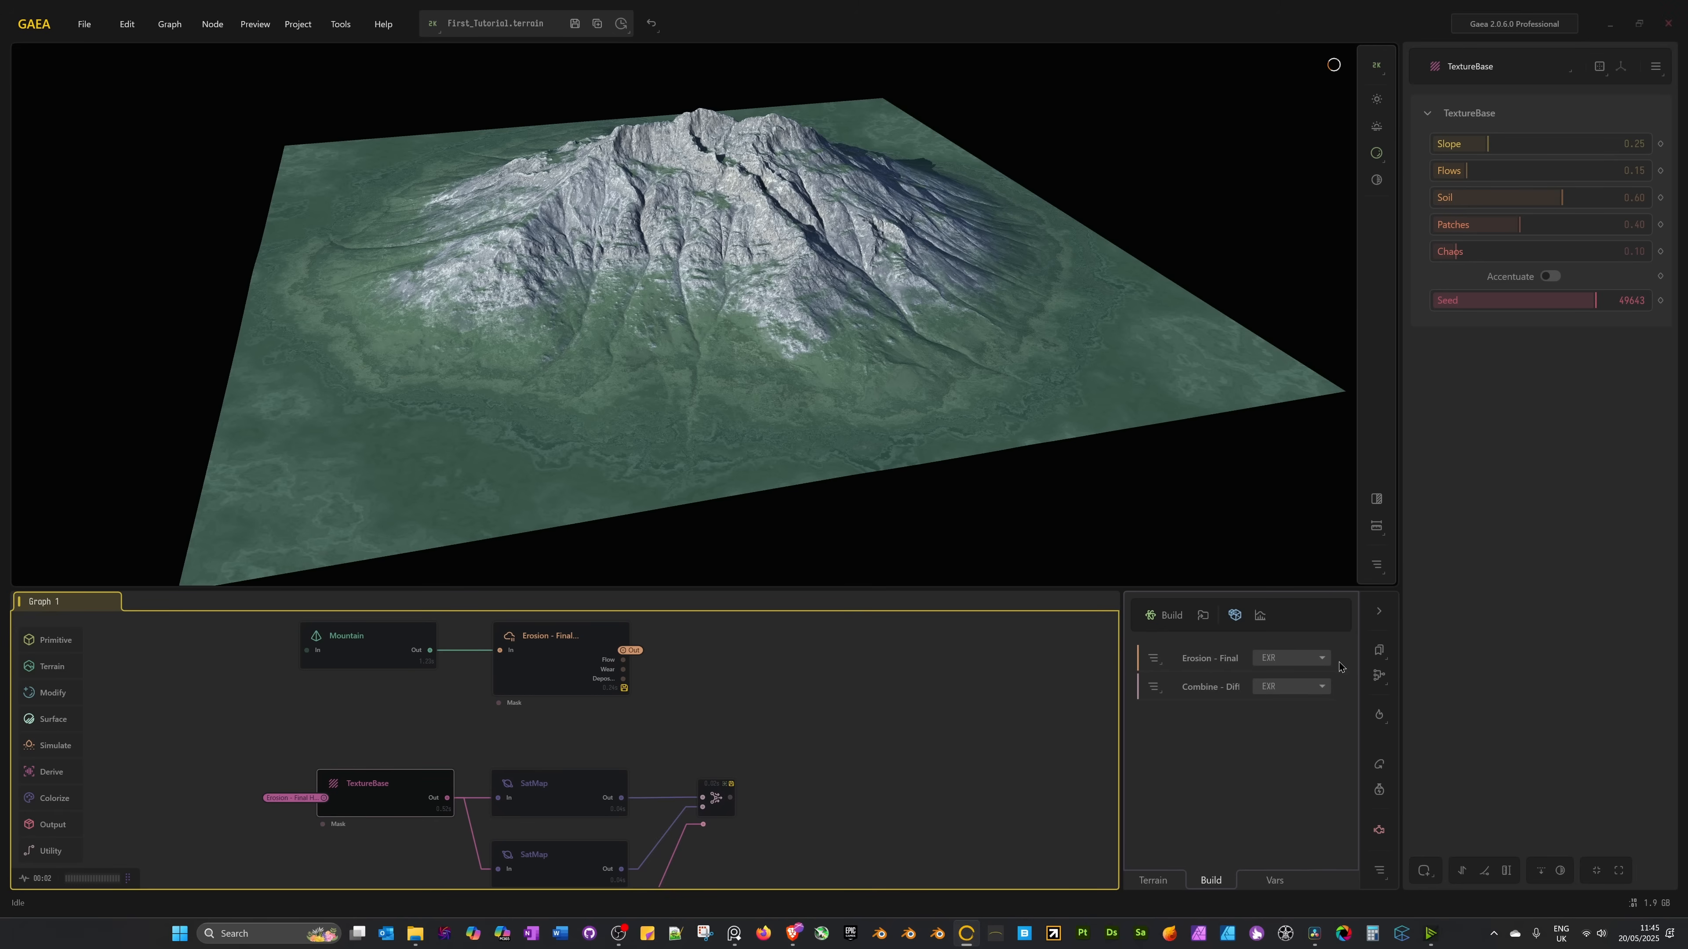
Switch the Erosion - Final and Combine - Diffuse export formats from EXR to PNG16.
left_click(1321, 660)
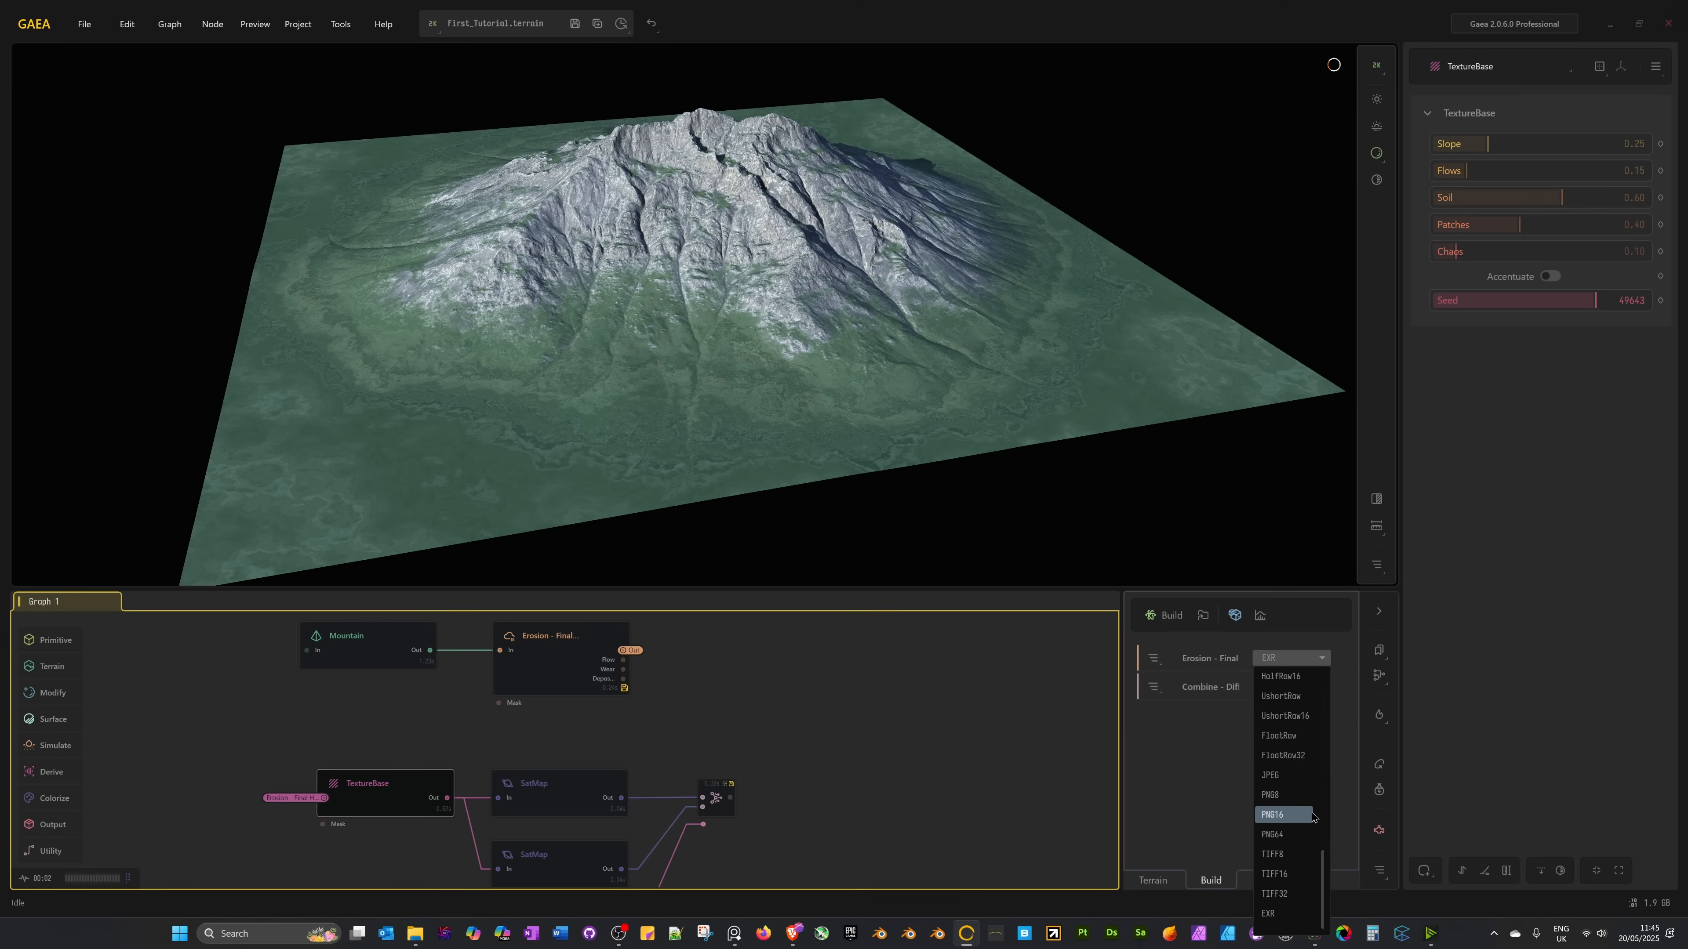
left_click(1289, 822)
left_click(1290, 828)
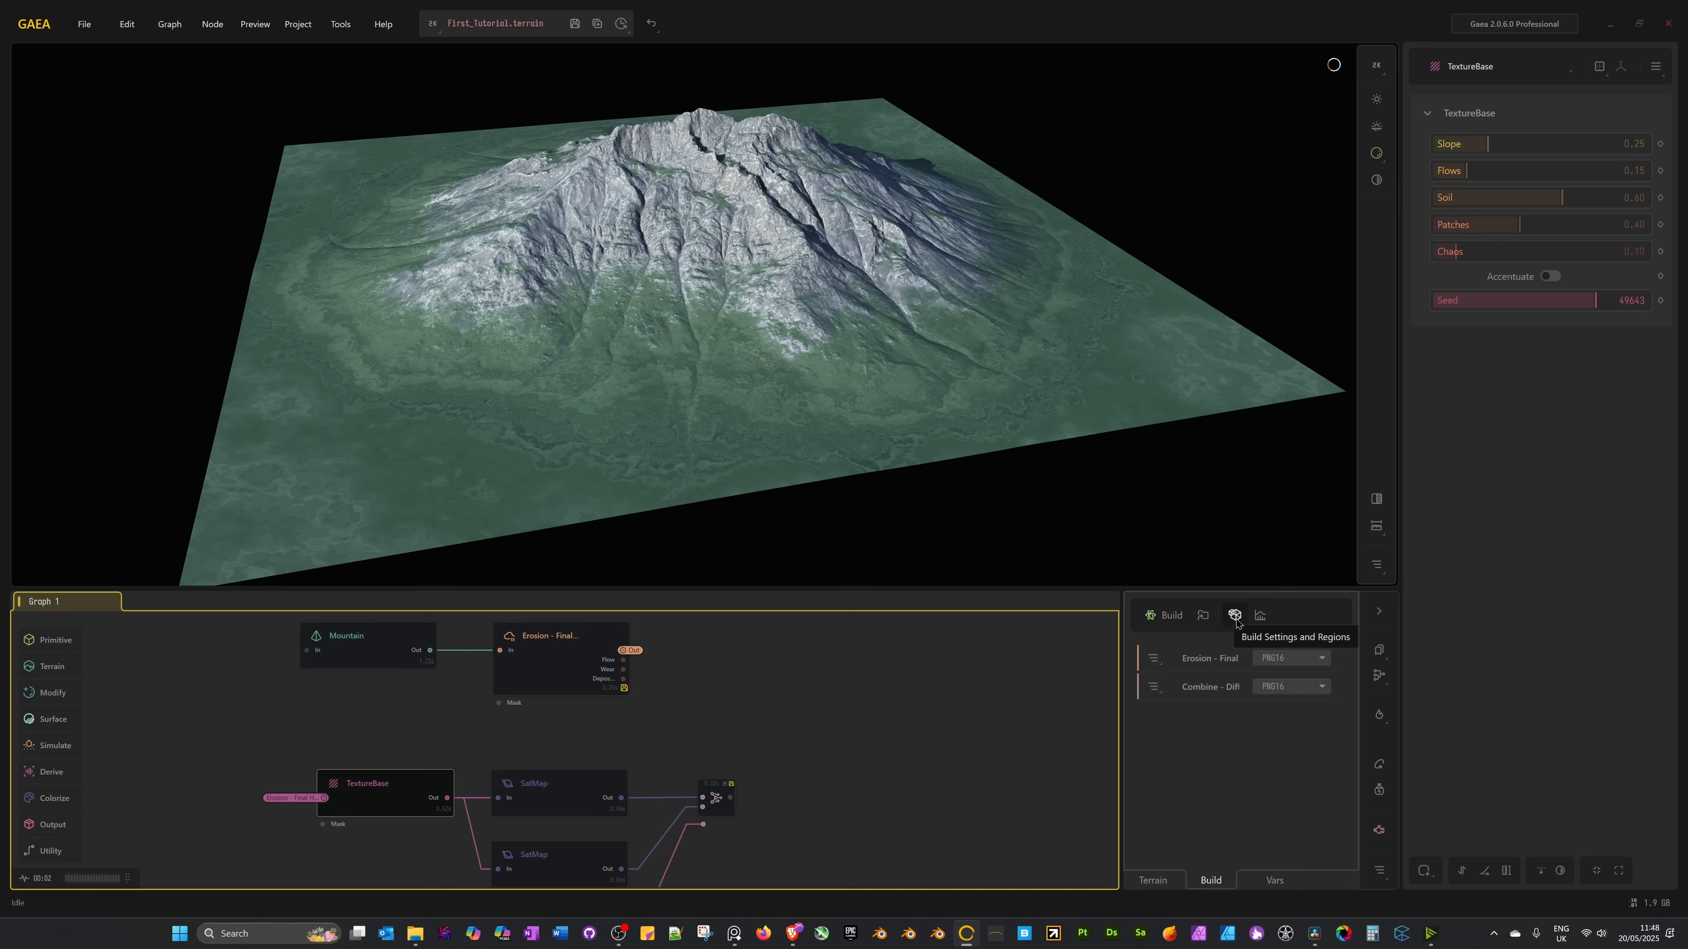
In Build Settings, keep Resolution at 4K (4096), view the Export Settings, then close.
left_click(296, 25)
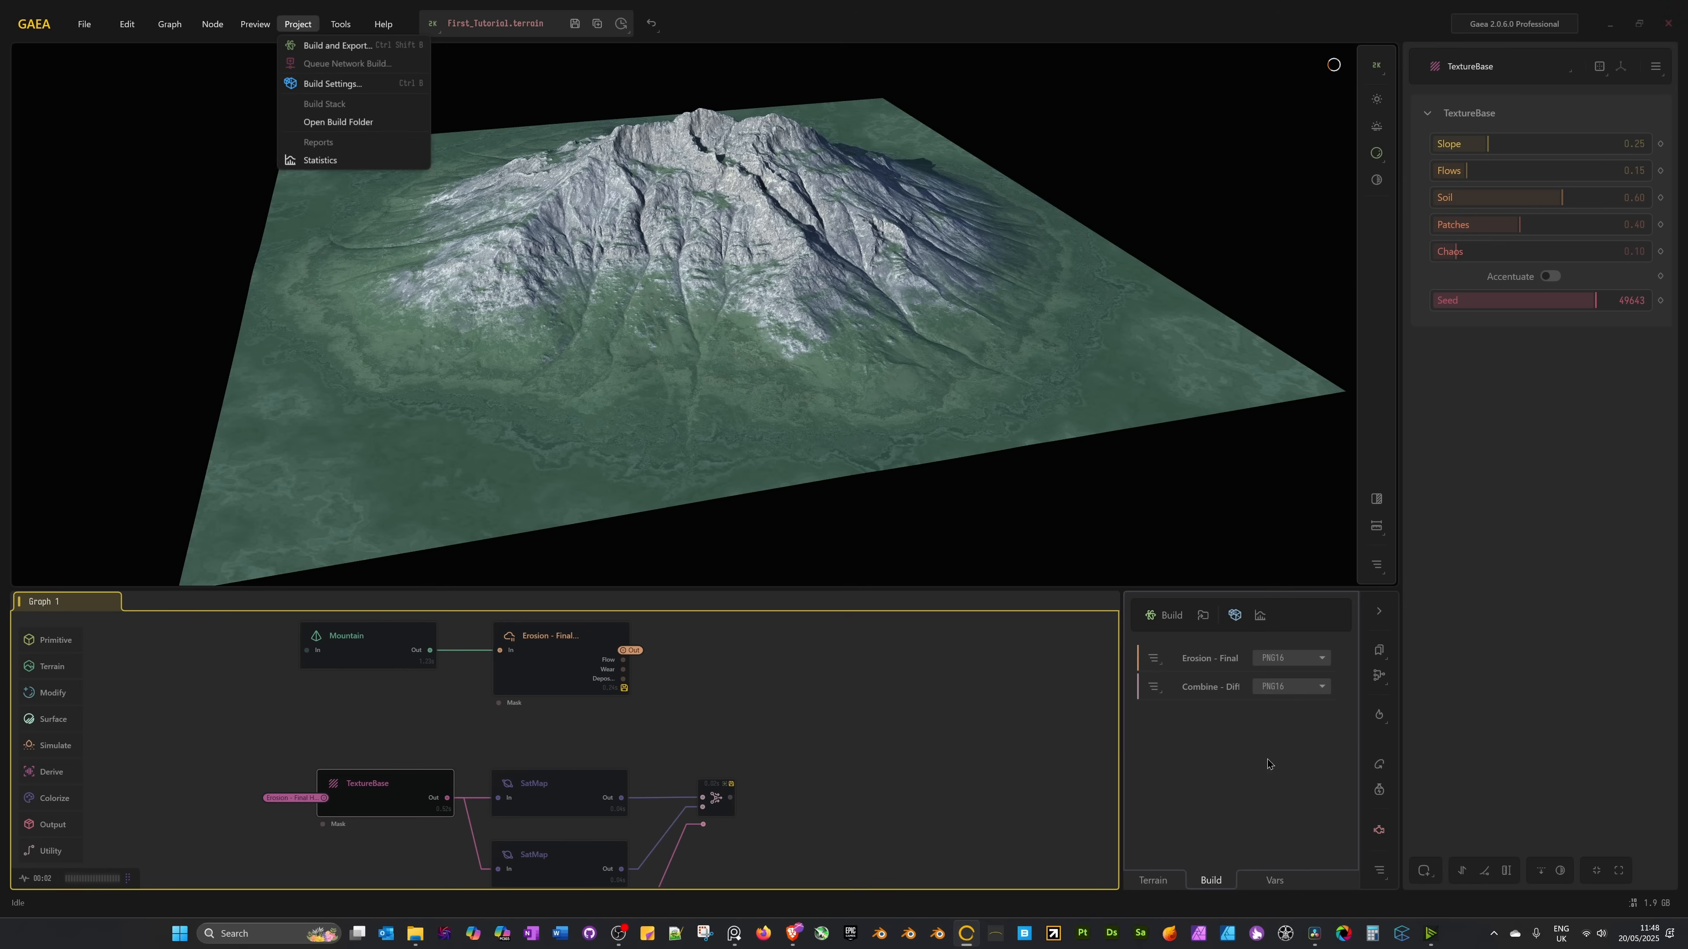
left_click(319, 91)
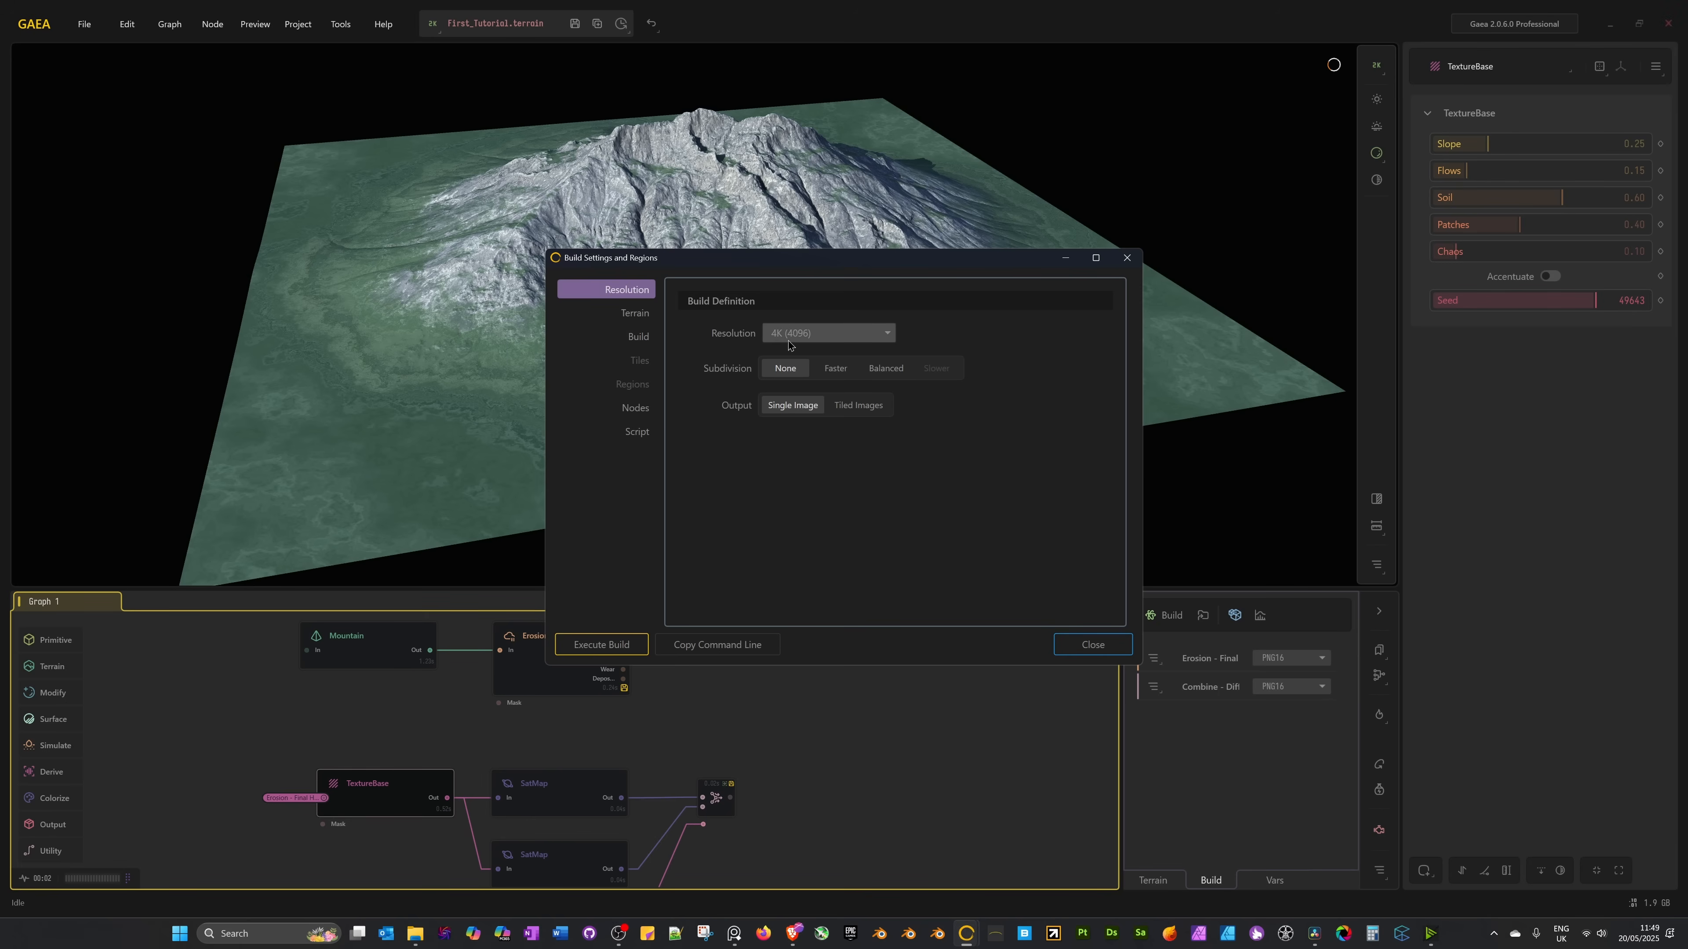
left_click(827, 333)
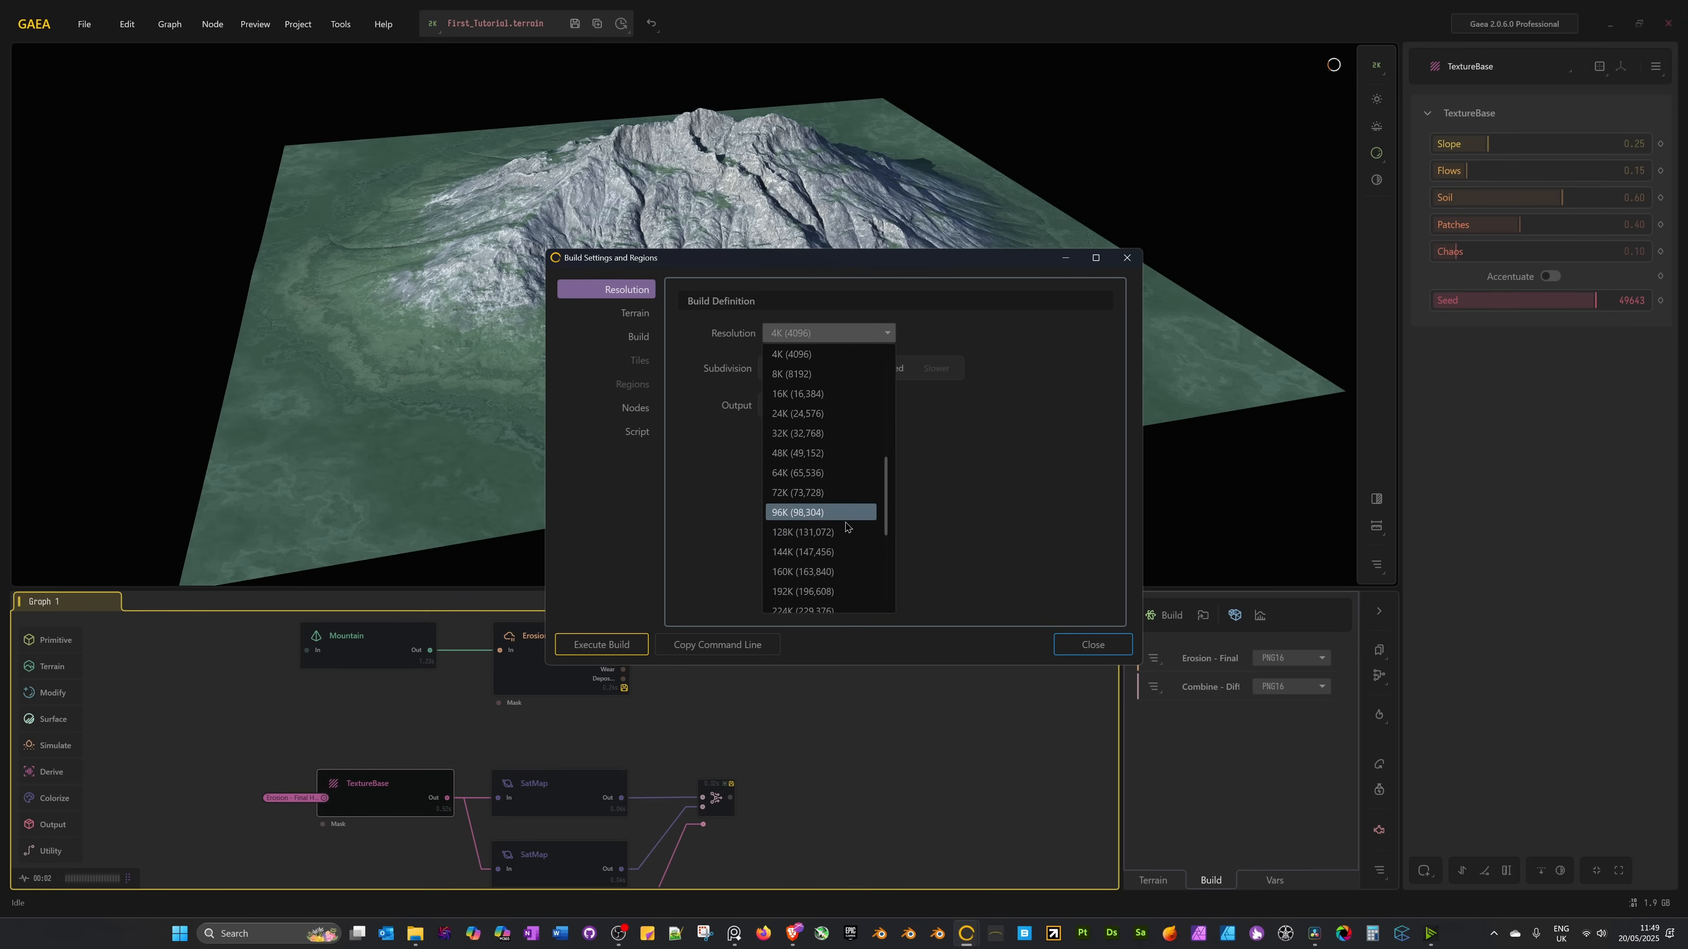
scroll(845, 527, "down", 1)
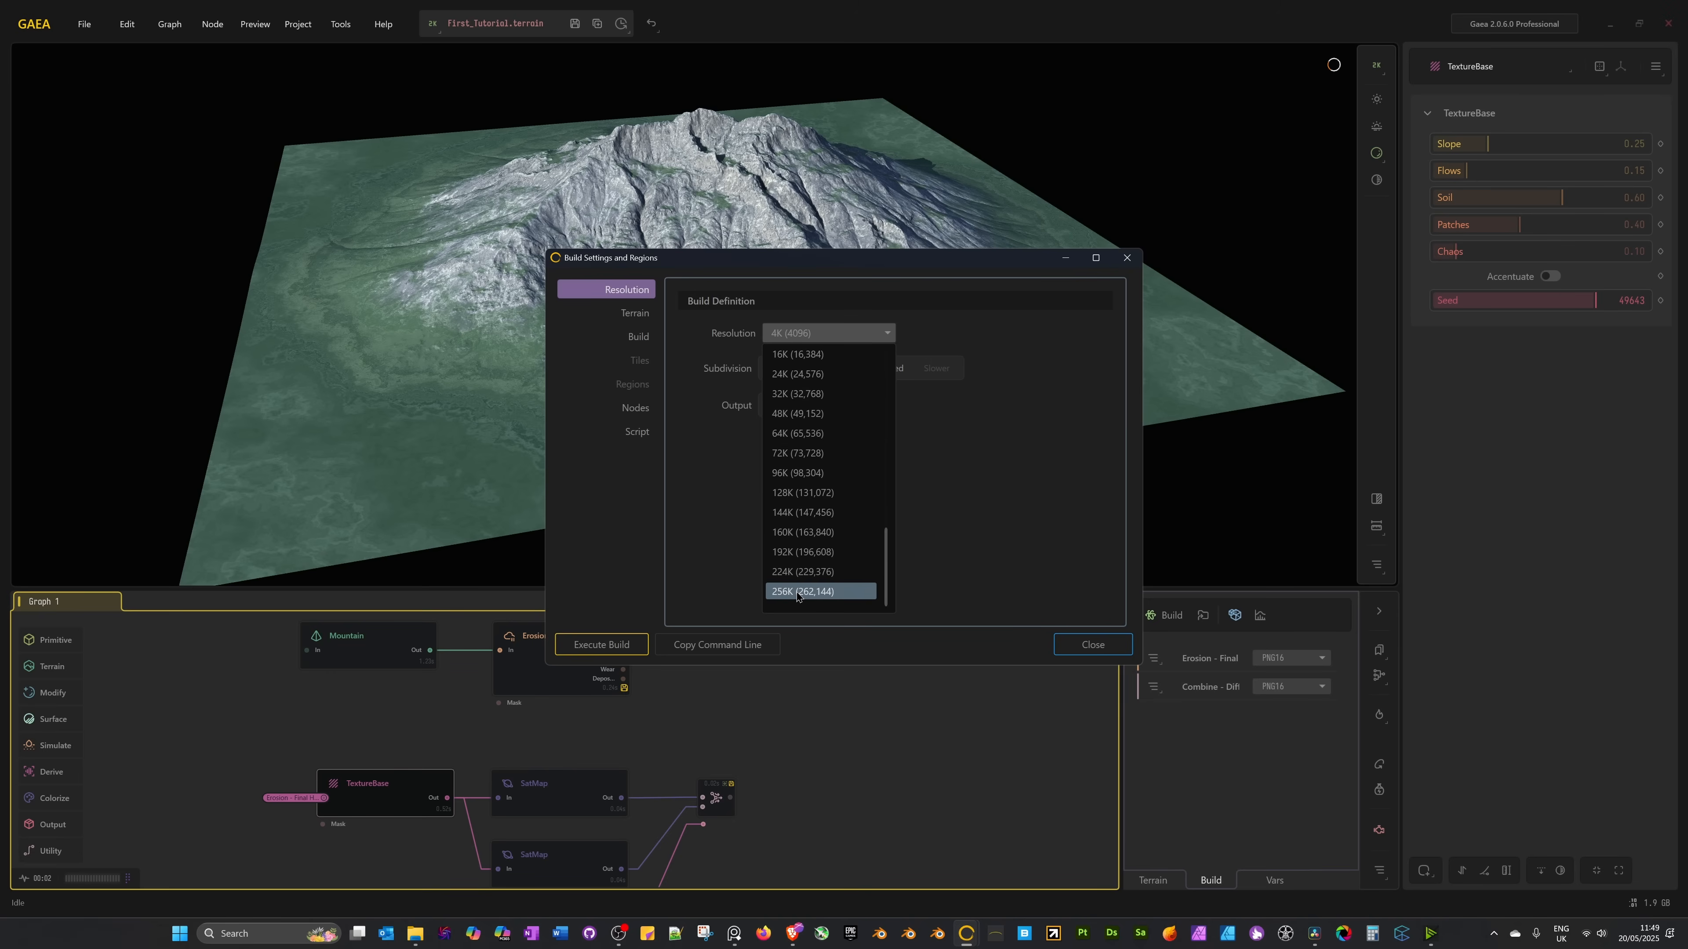
scroll(796, 596, "up", 3)
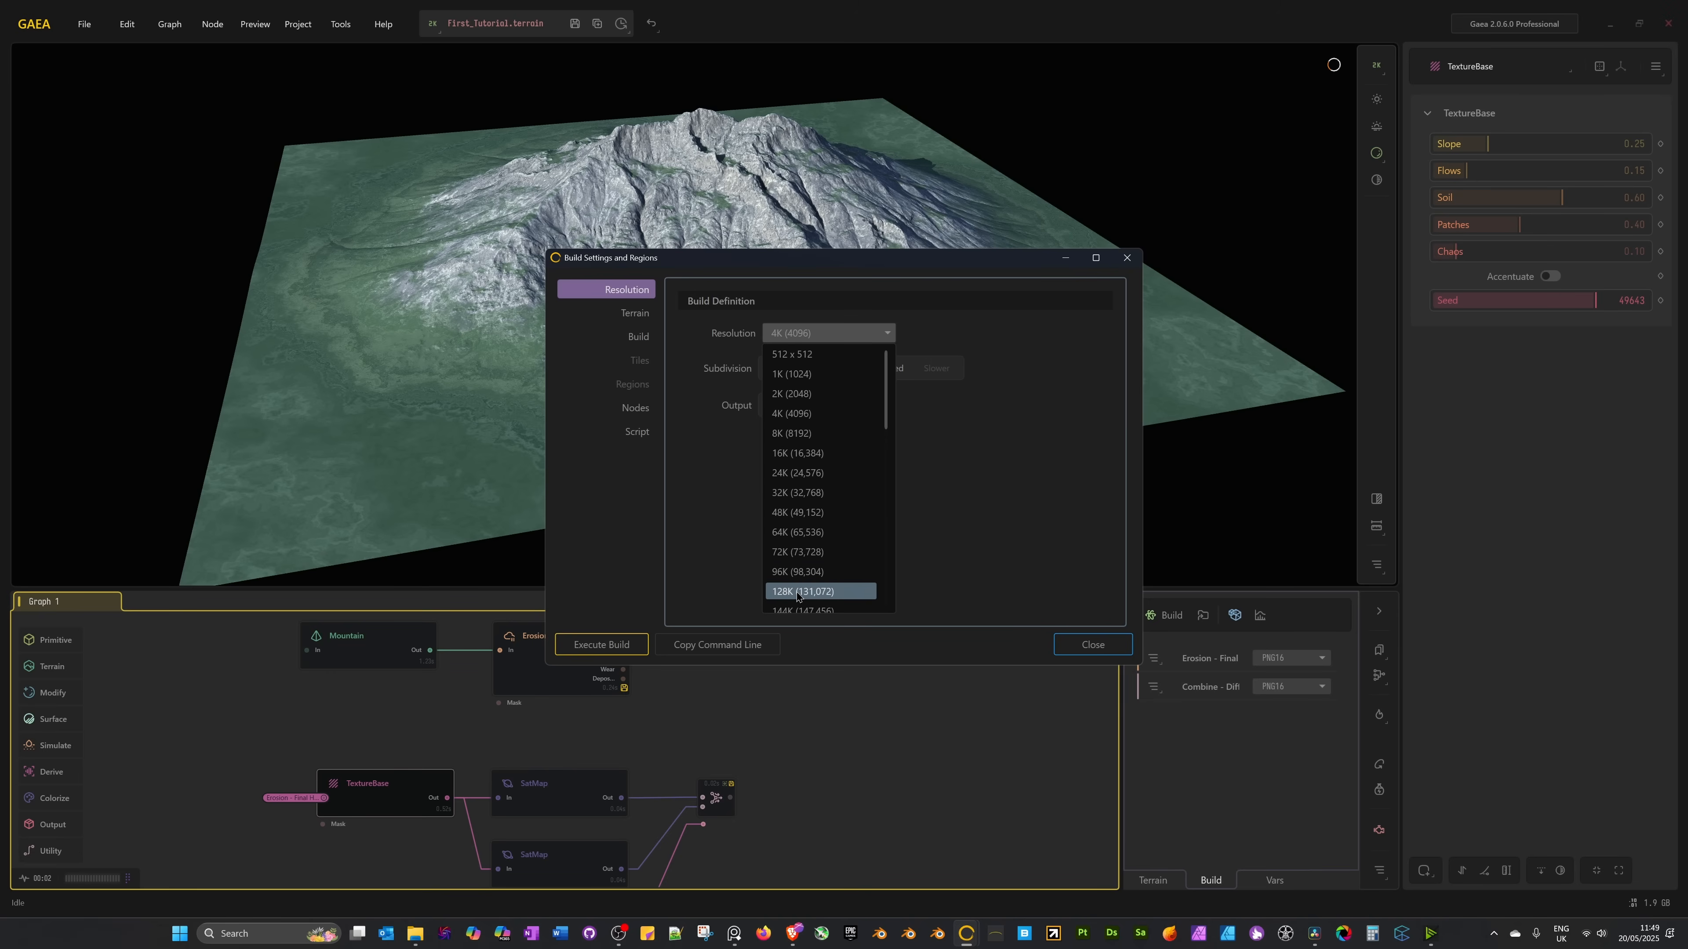
scroll(797, 596, "down", 3)
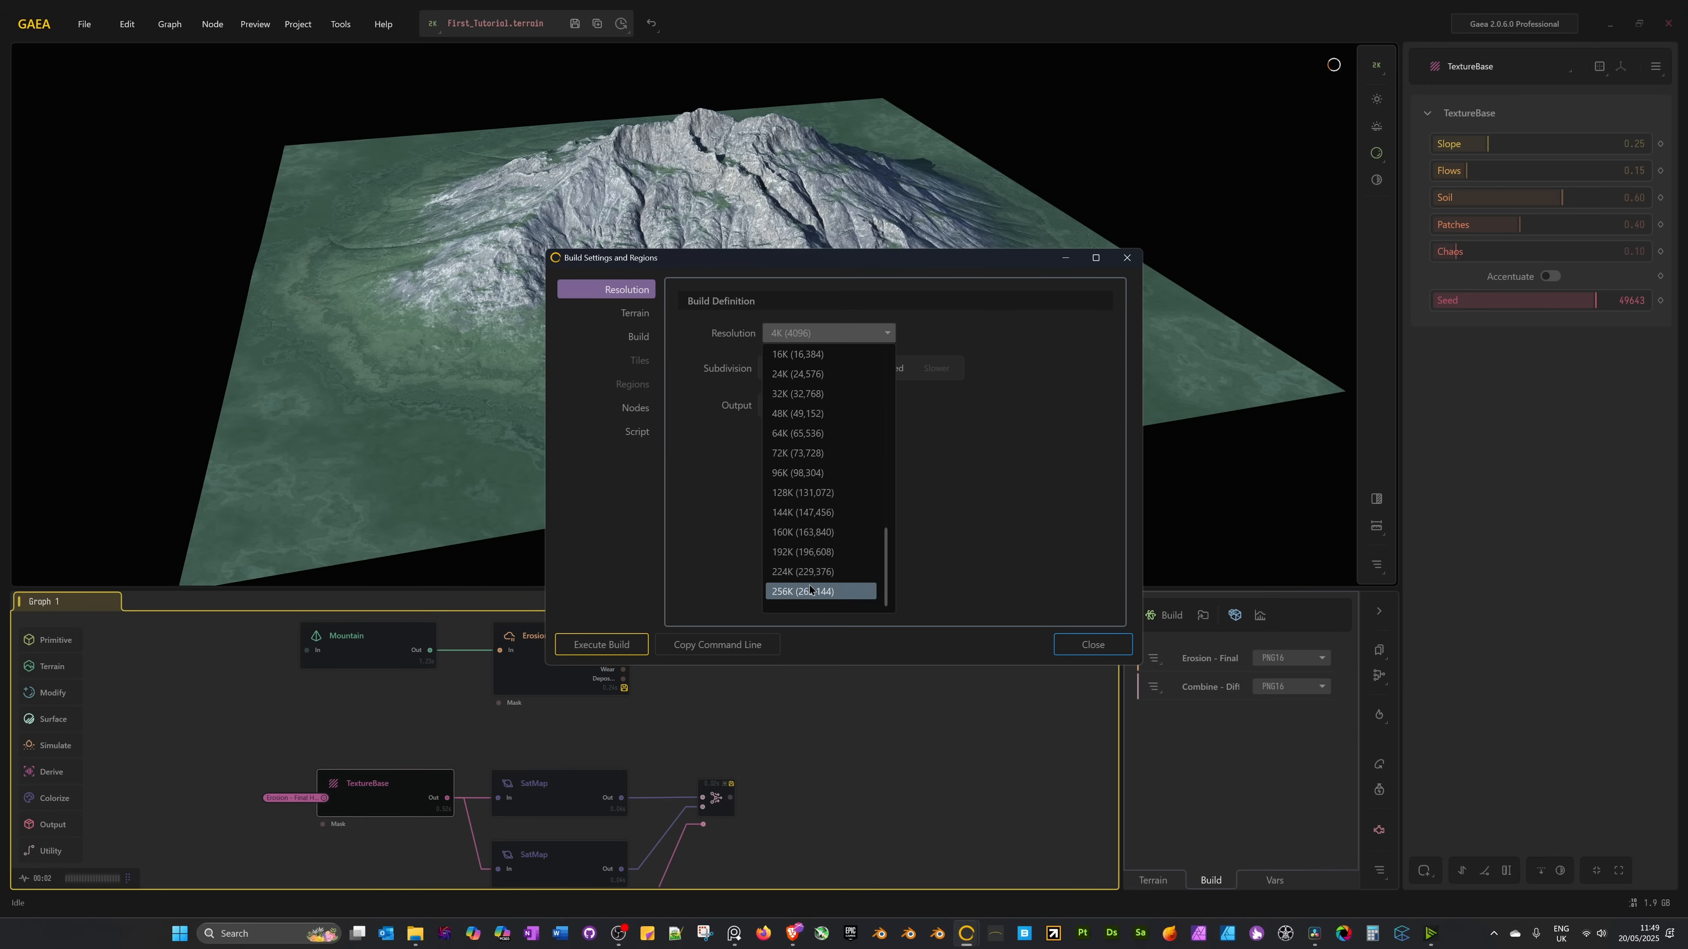
scroll(809, 588, "up", 3)
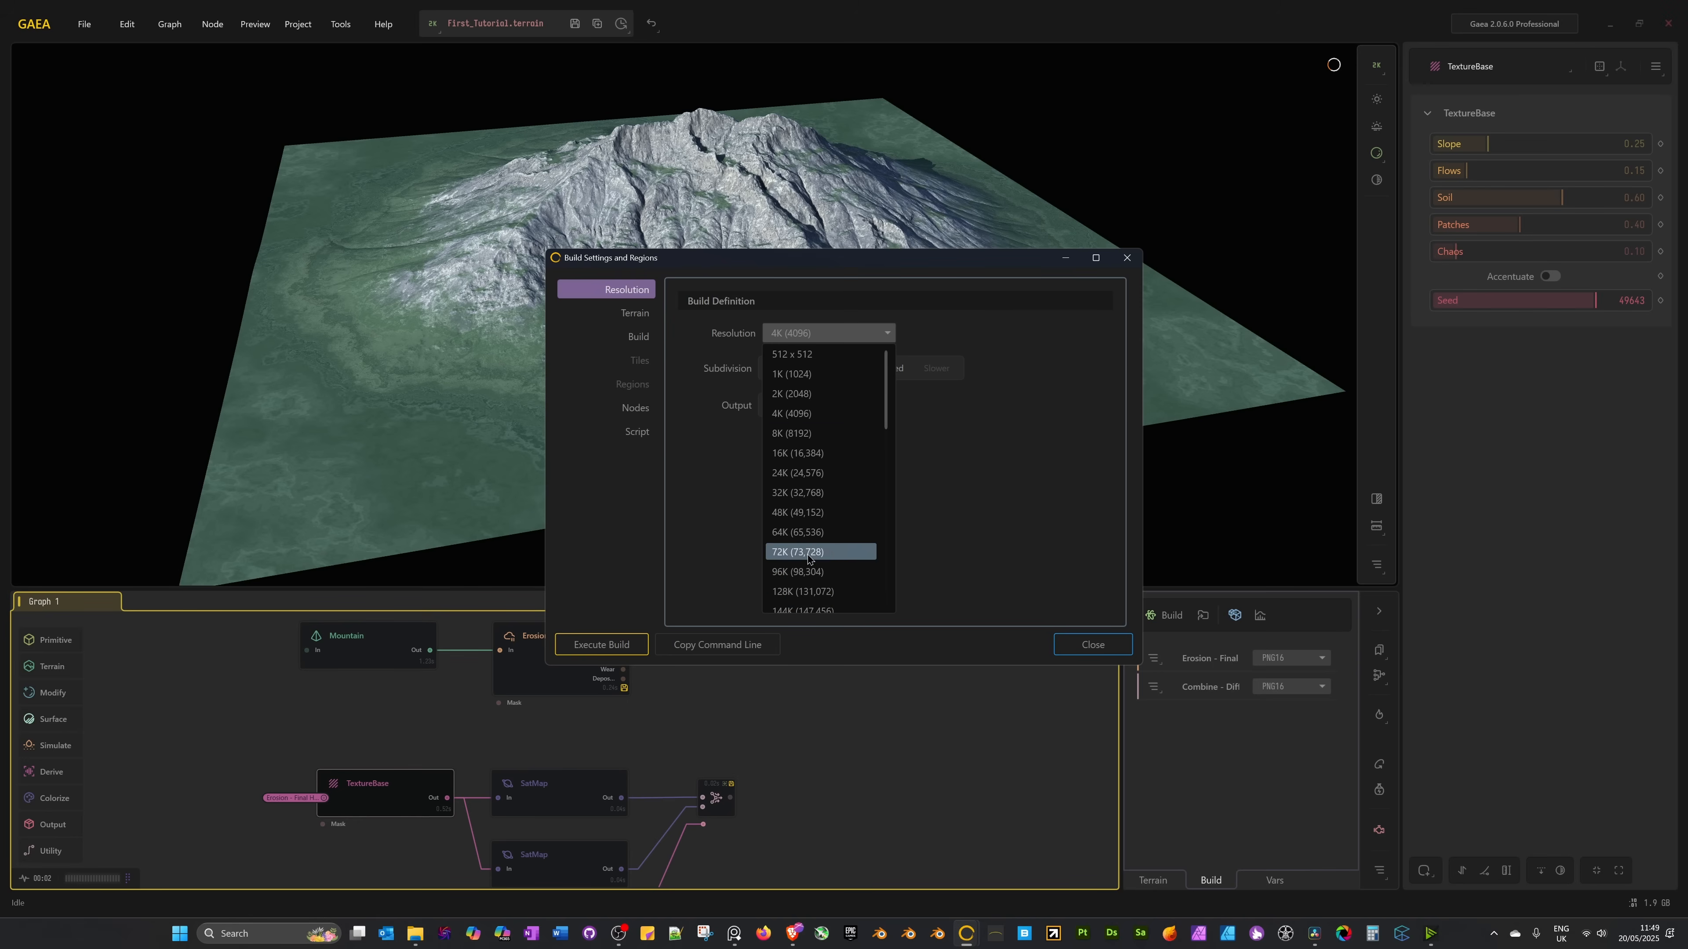
left_click(797, 412)
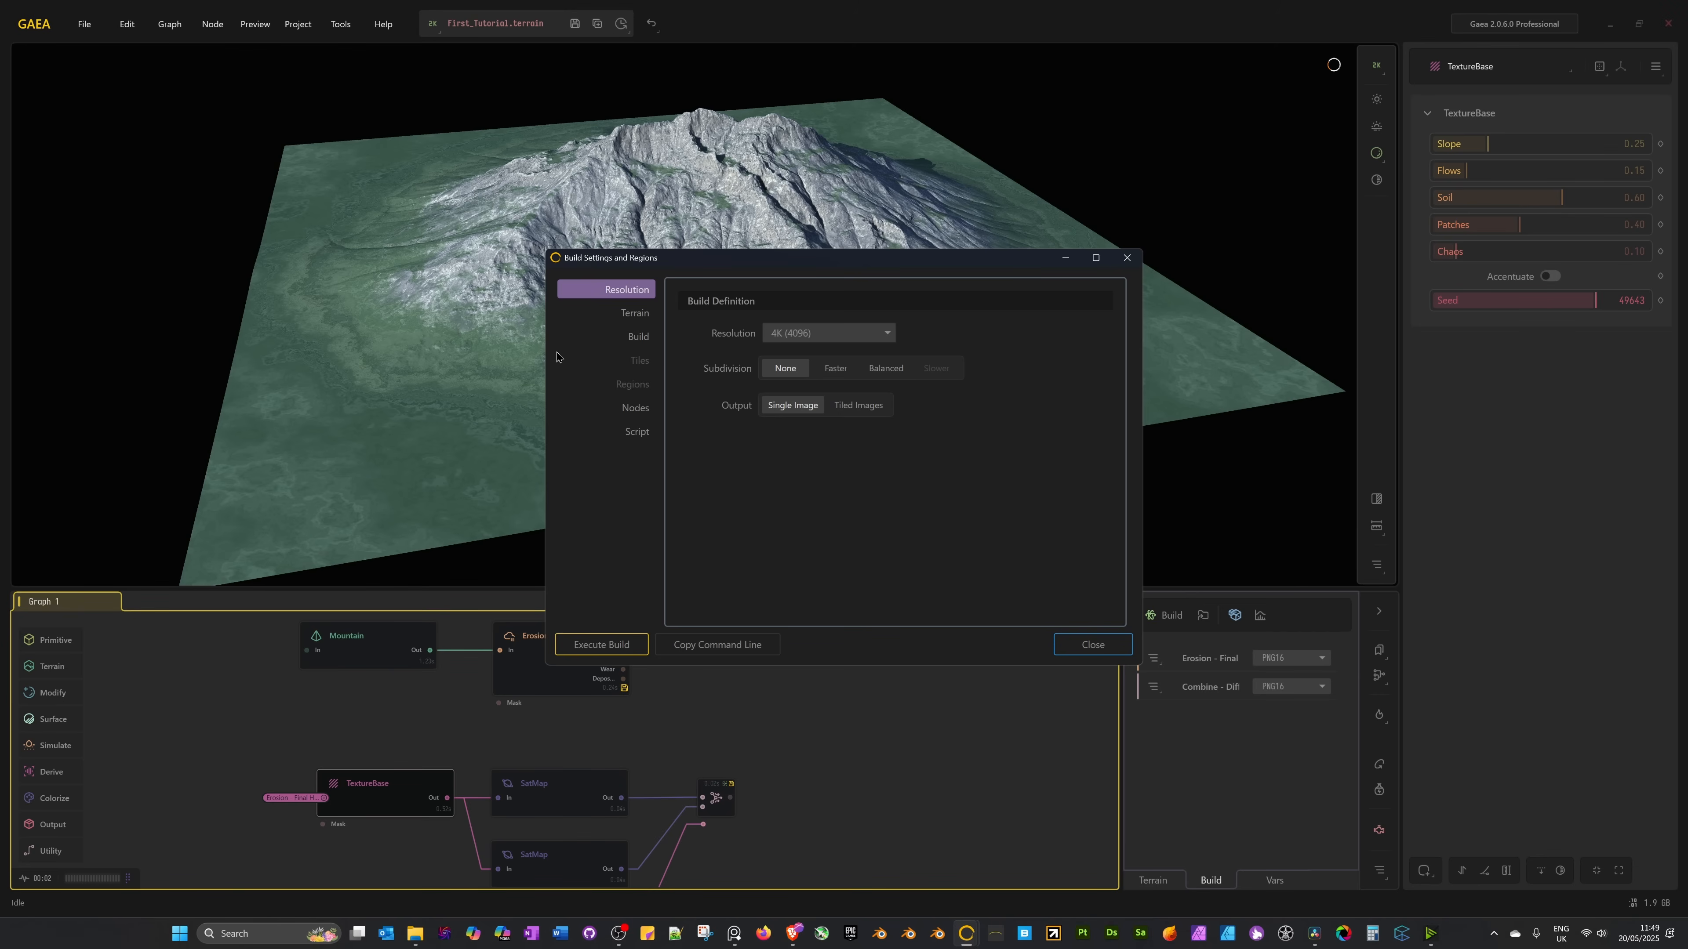
left_click(638, 340)
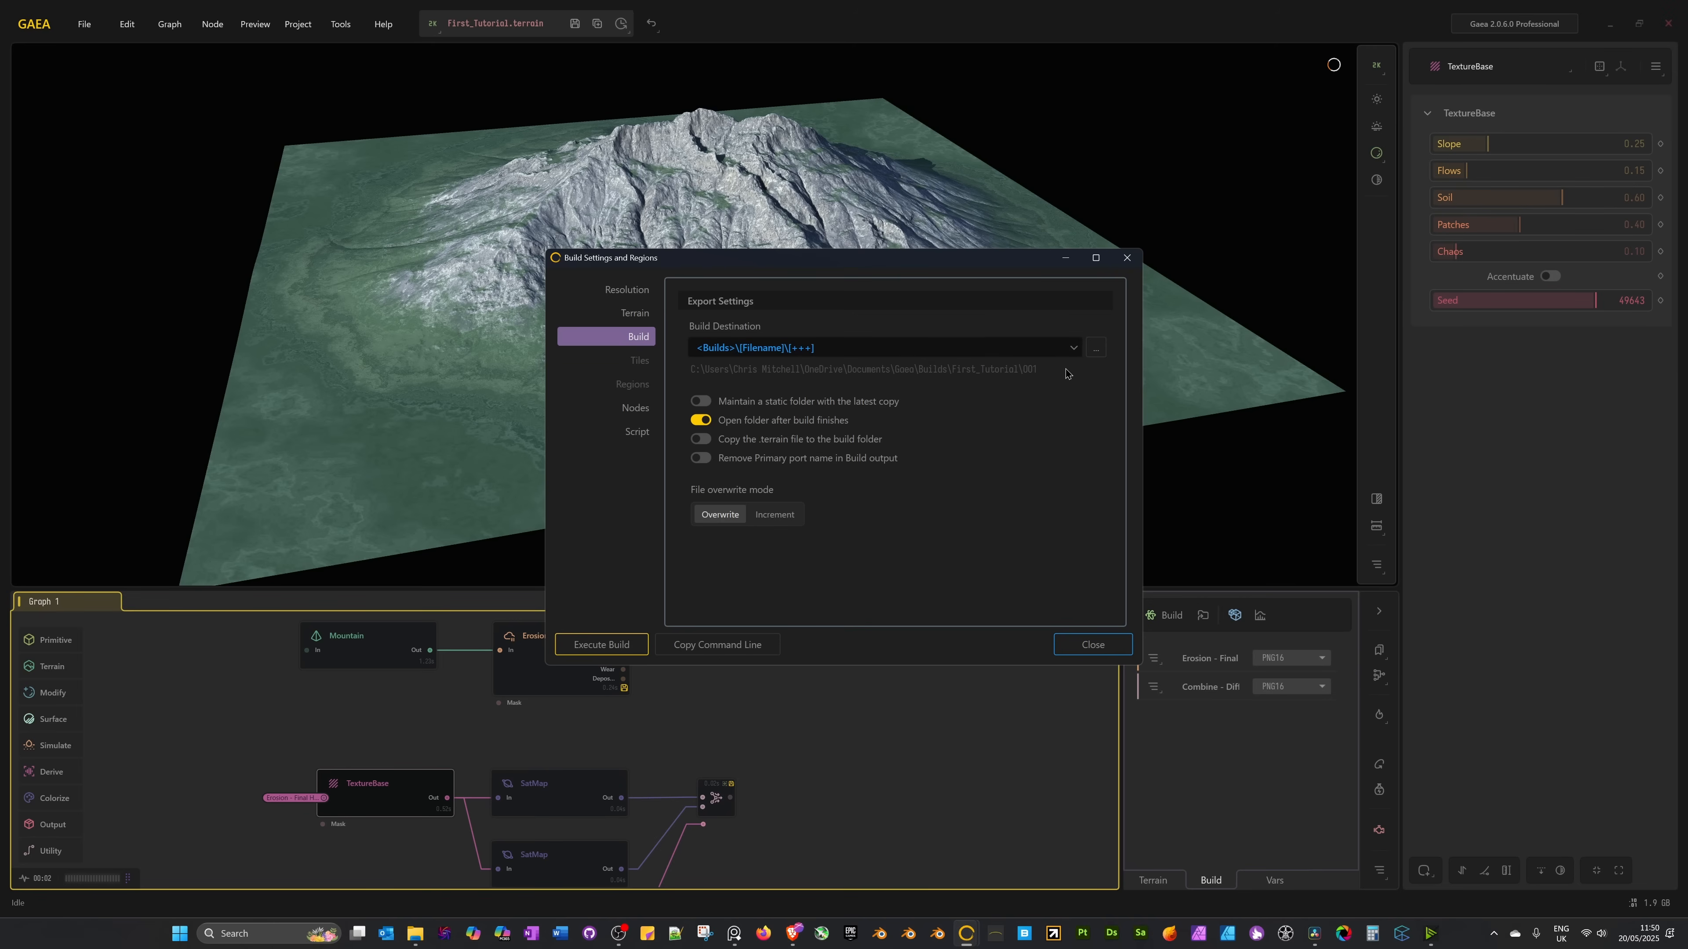
left_click(1085, 656)
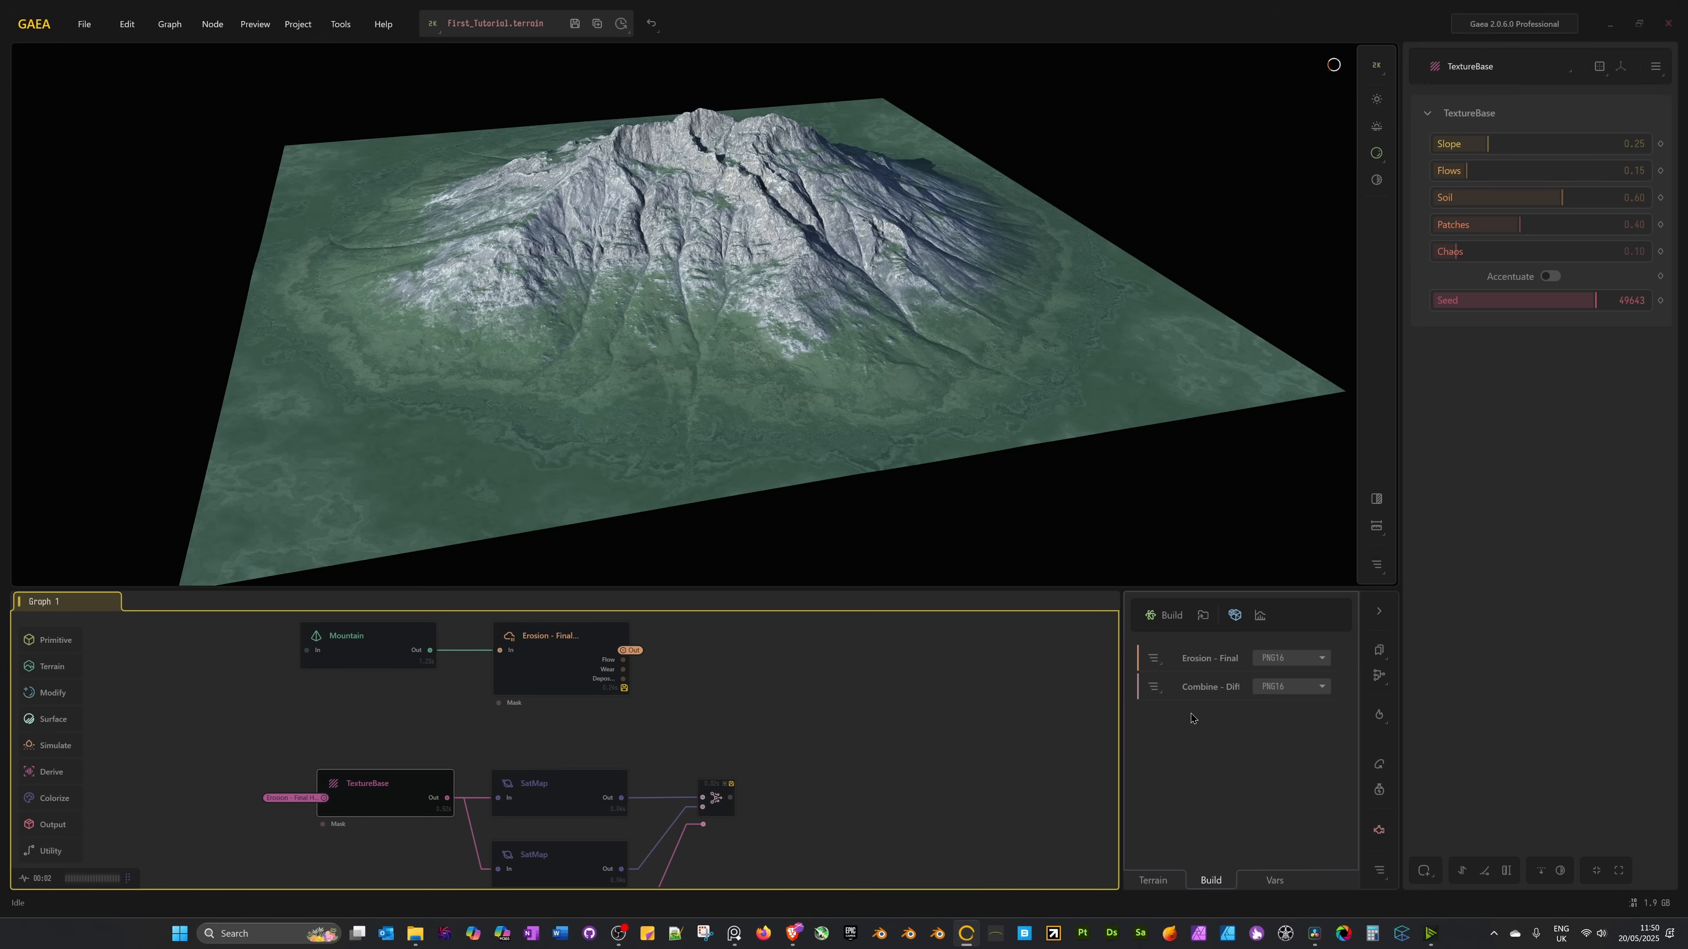
Run a 4096 x 4096 terrain build that exports its maps into build folder 001.
left_click(1167, 623)
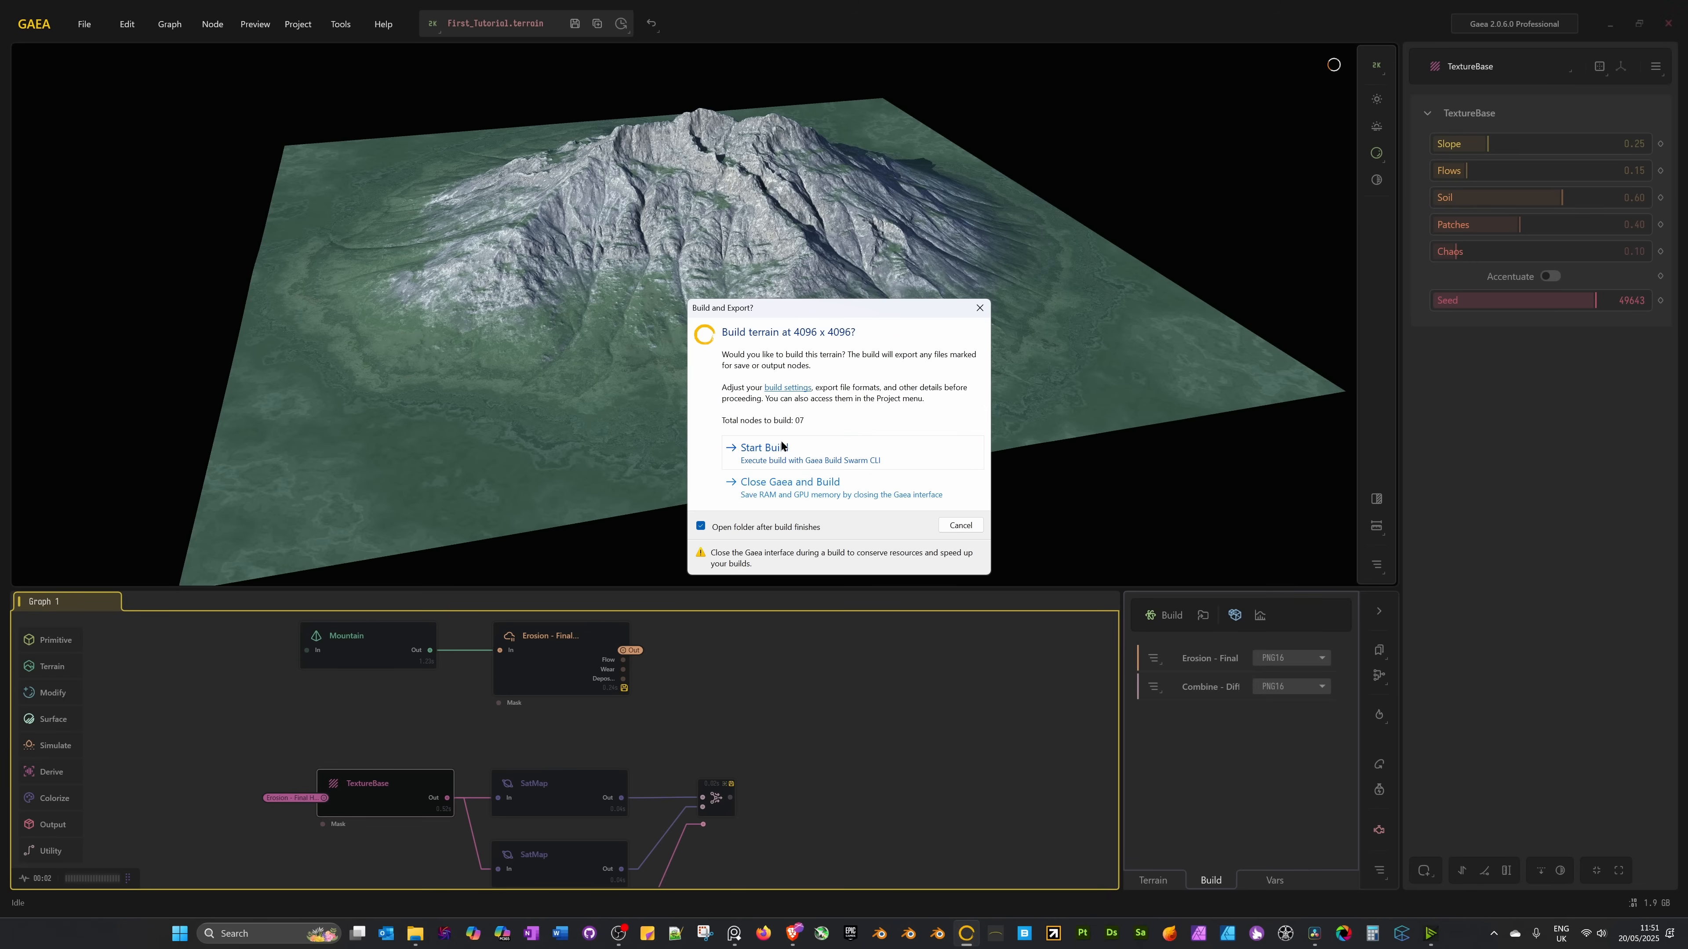
left_click(764, 448)
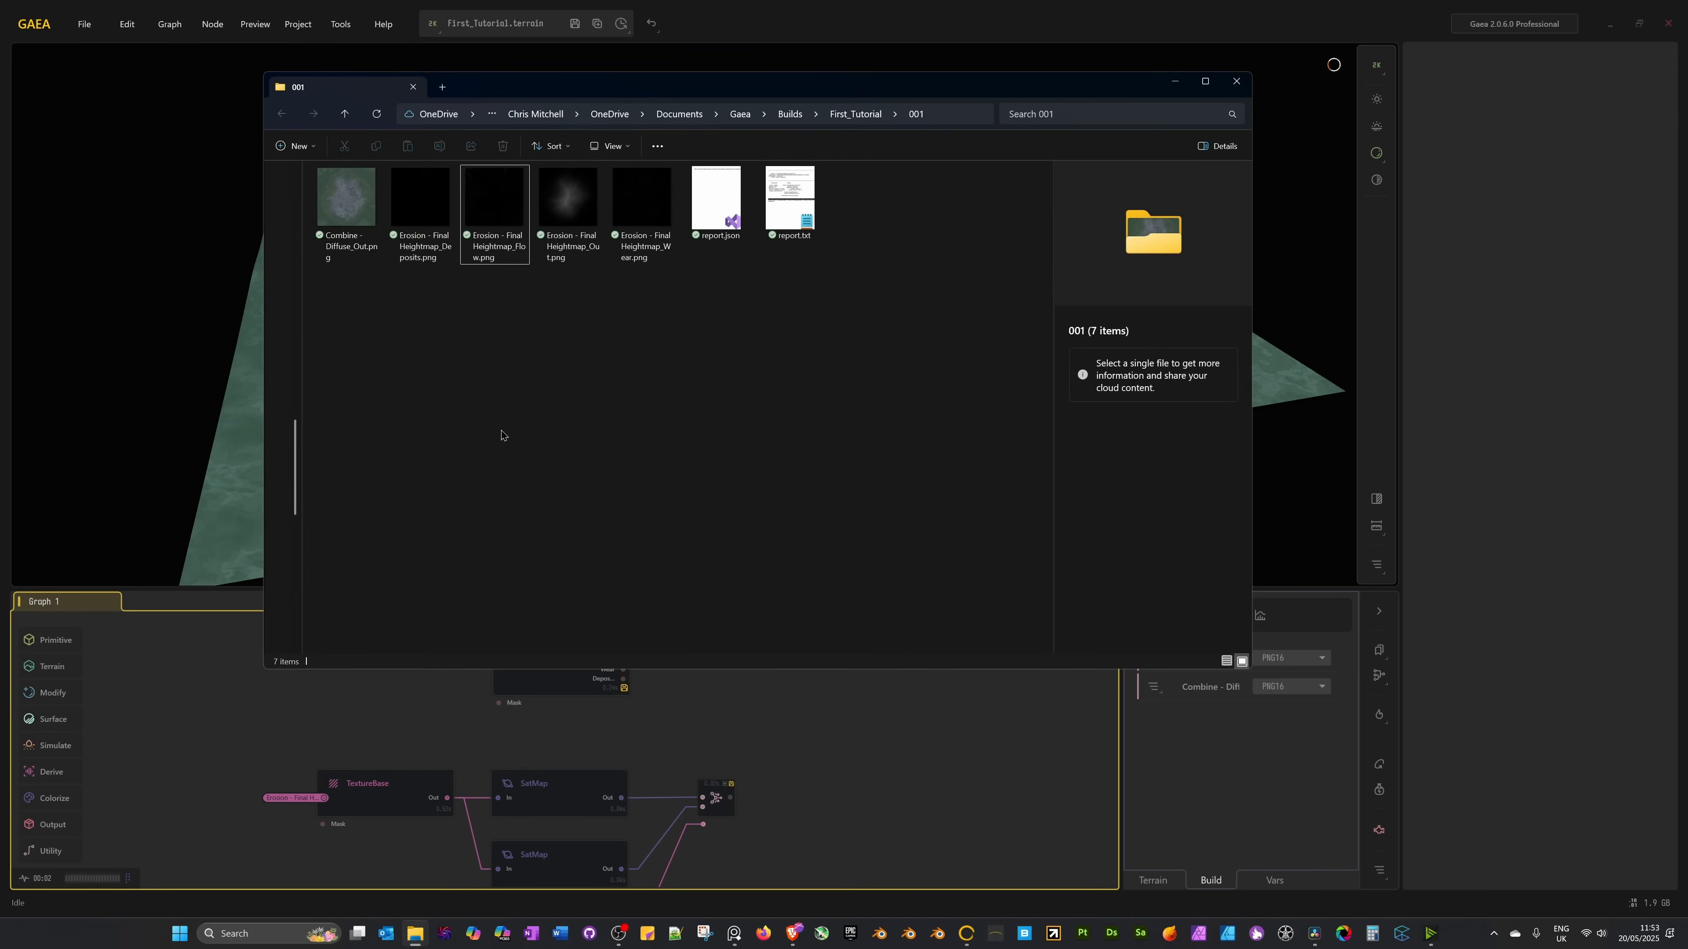
Preview the exported diffuse, heightmap, Flow, Deposits and Wear PNGs in folder 001.
left_click(346, 200)
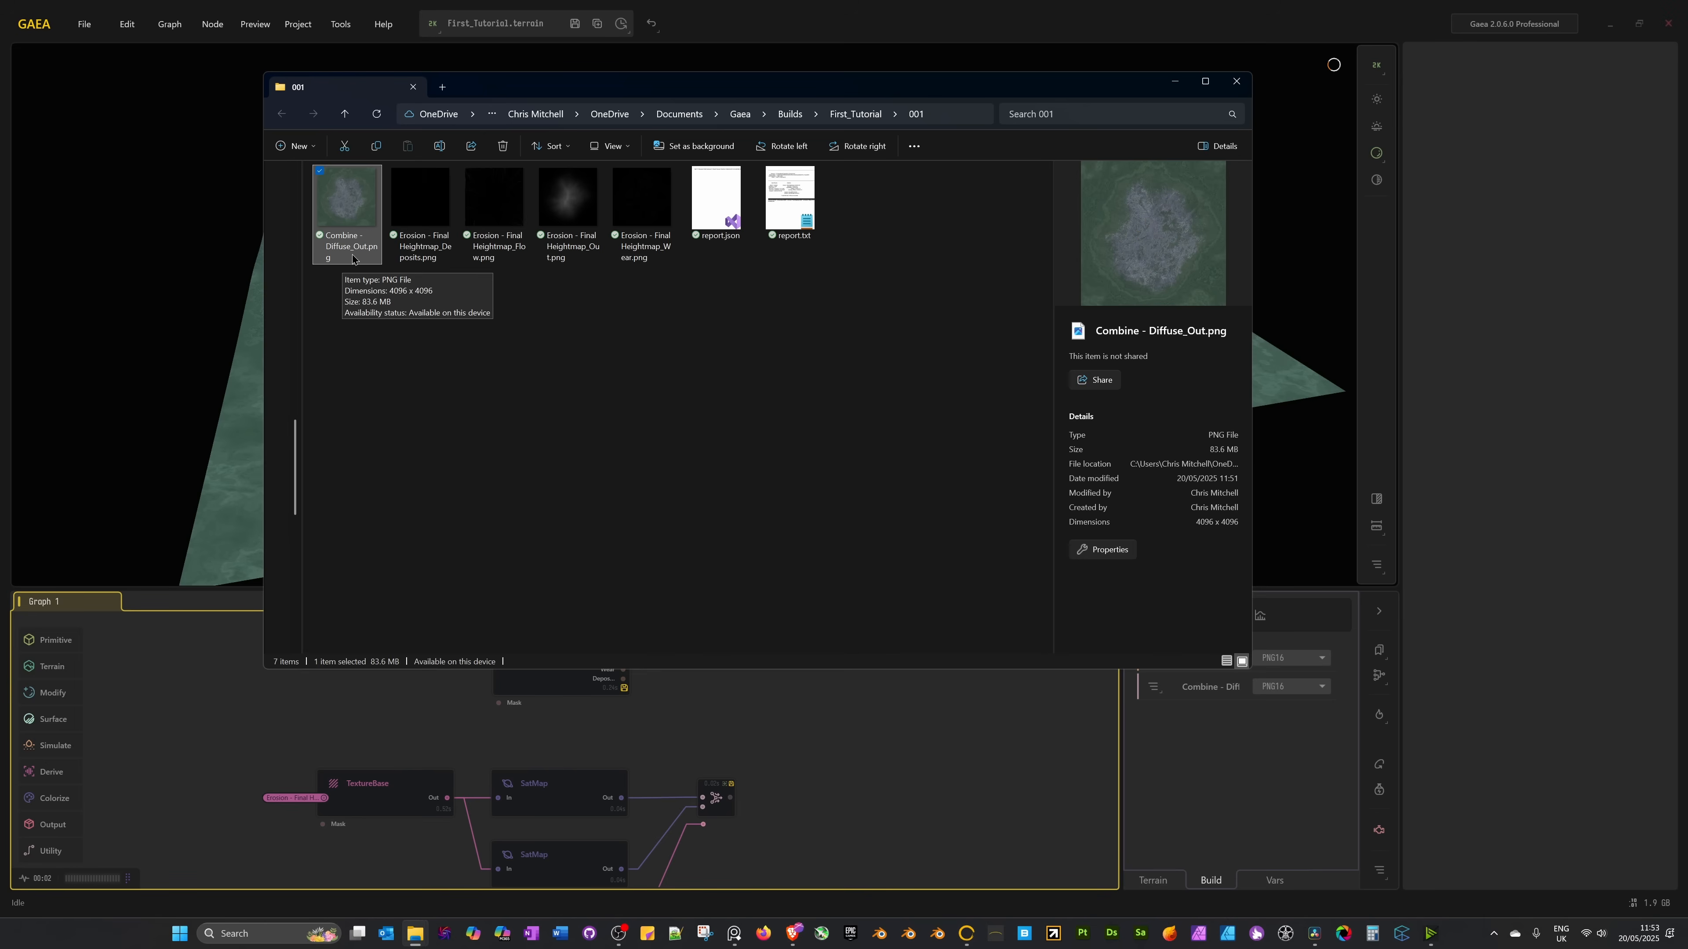
left_click(541, 418)
left_click(580, 192)
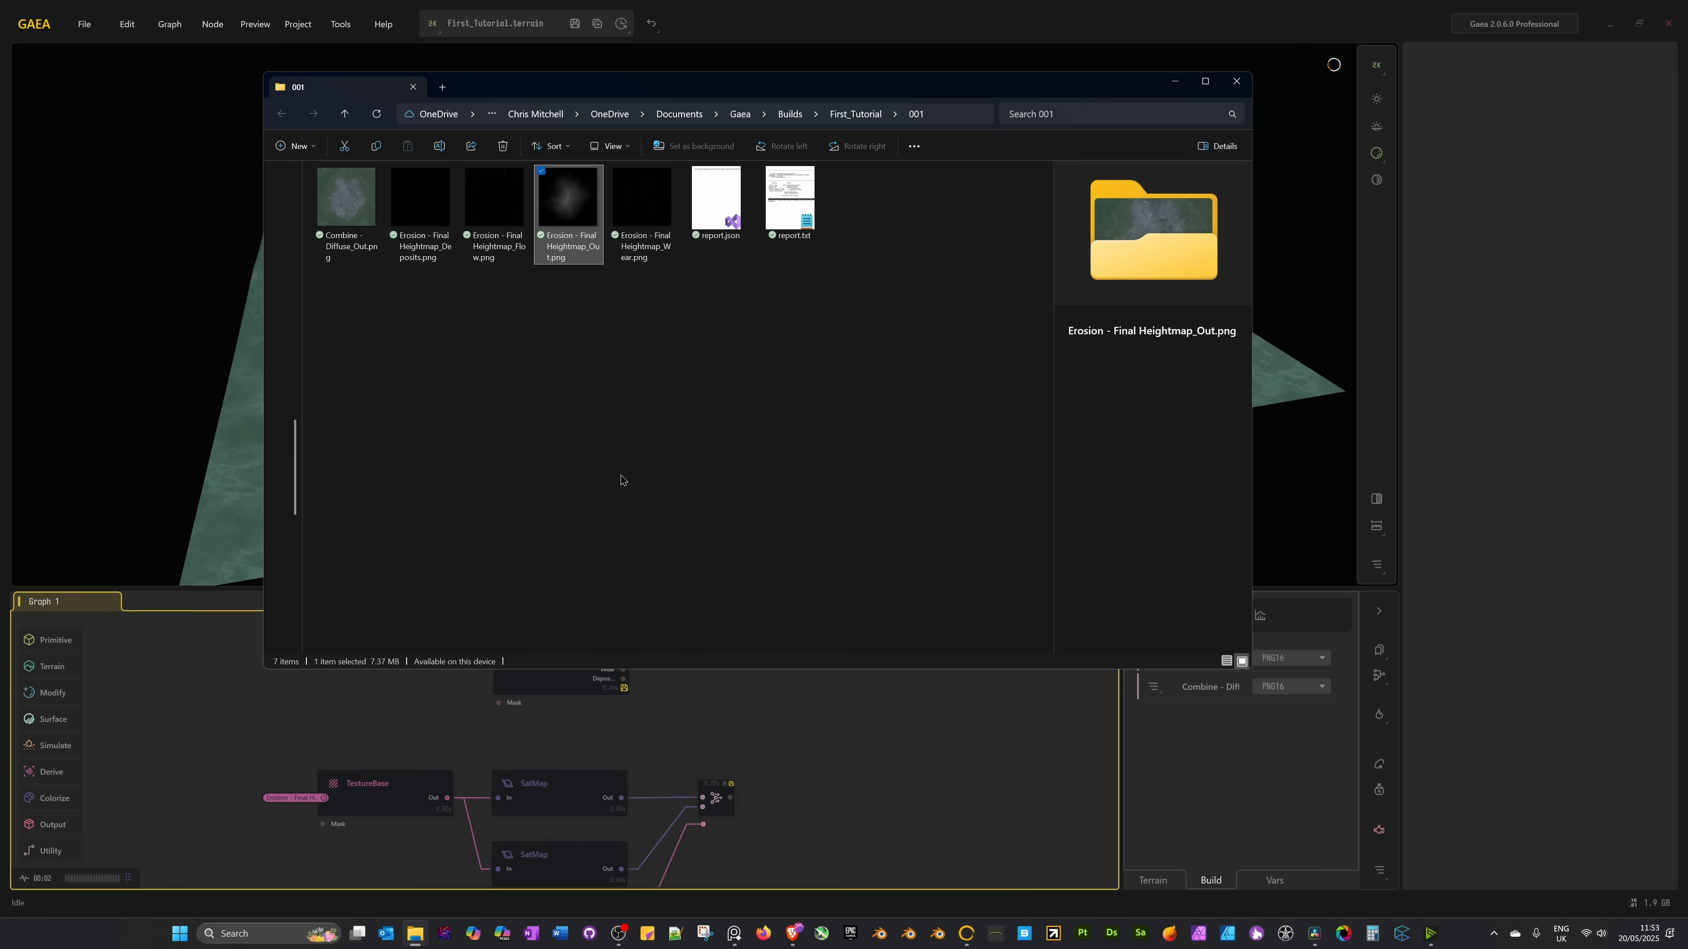
left_click(499, 218)
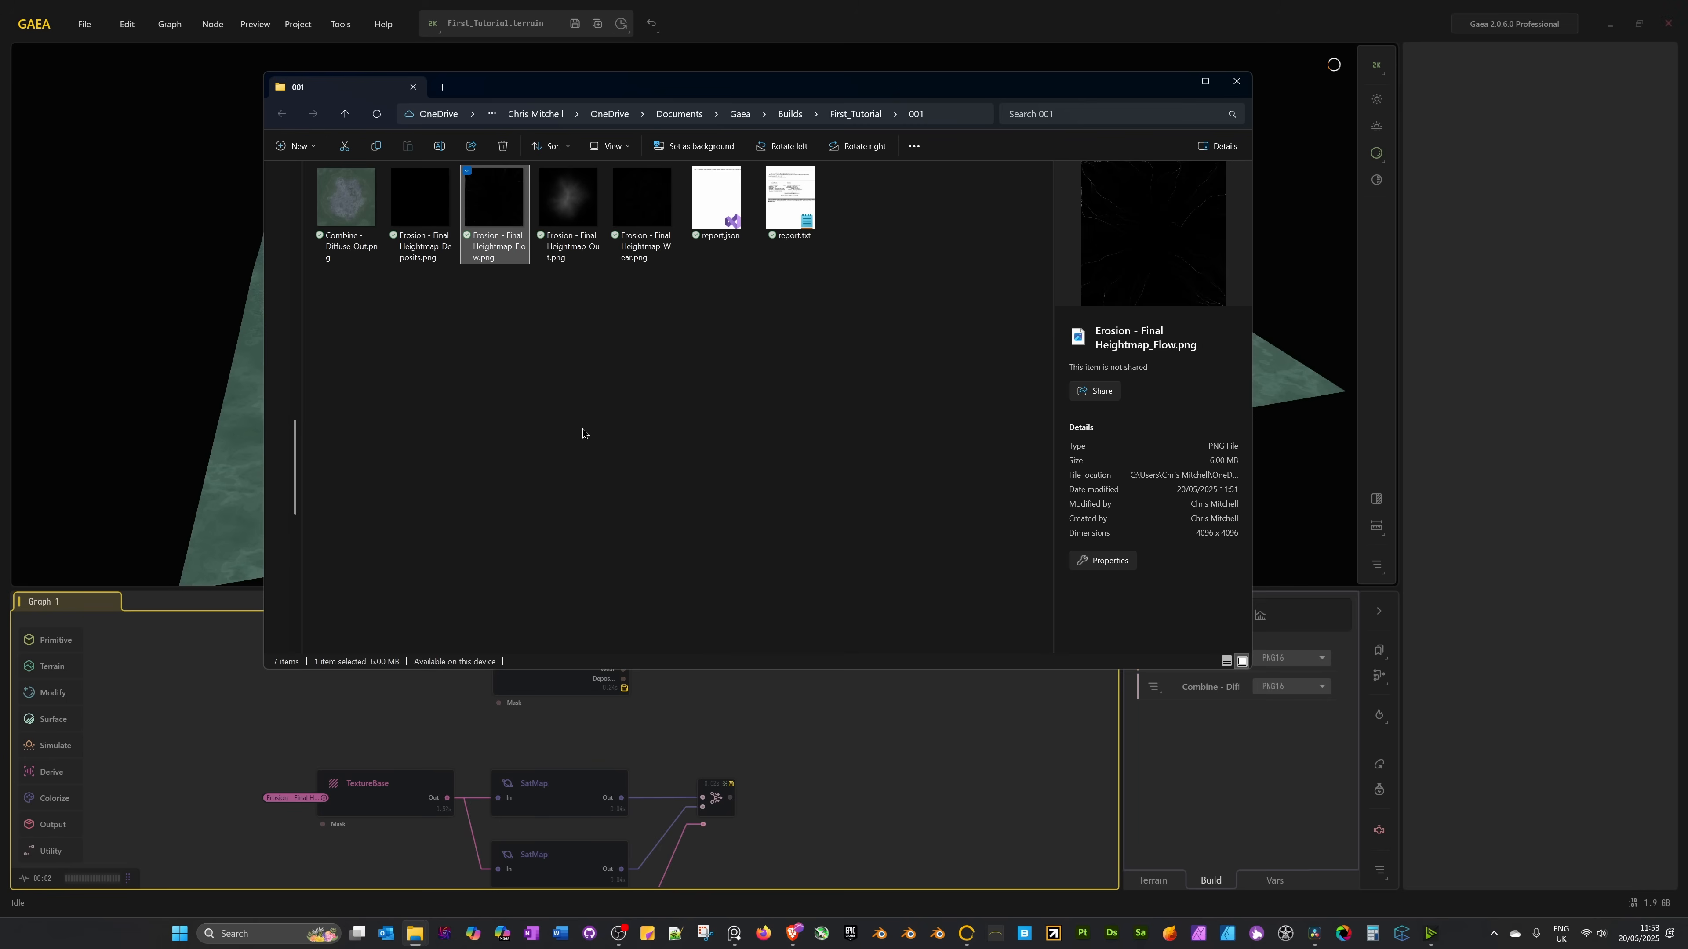
left_click(401, 198)
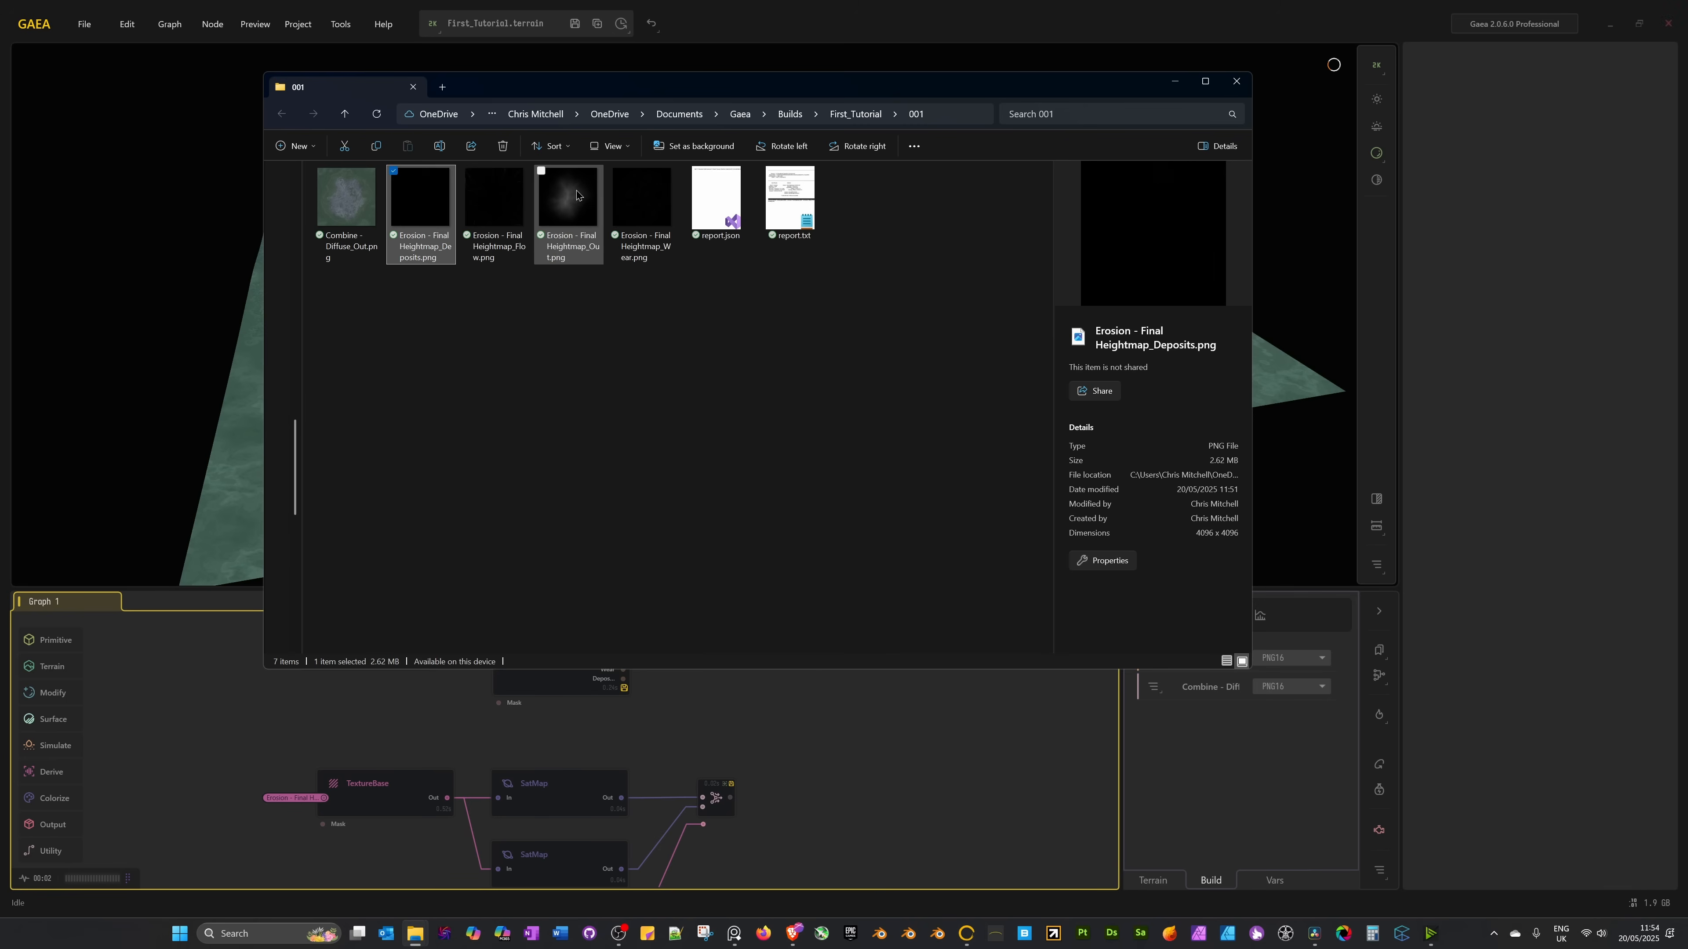
left_click(490, 226)
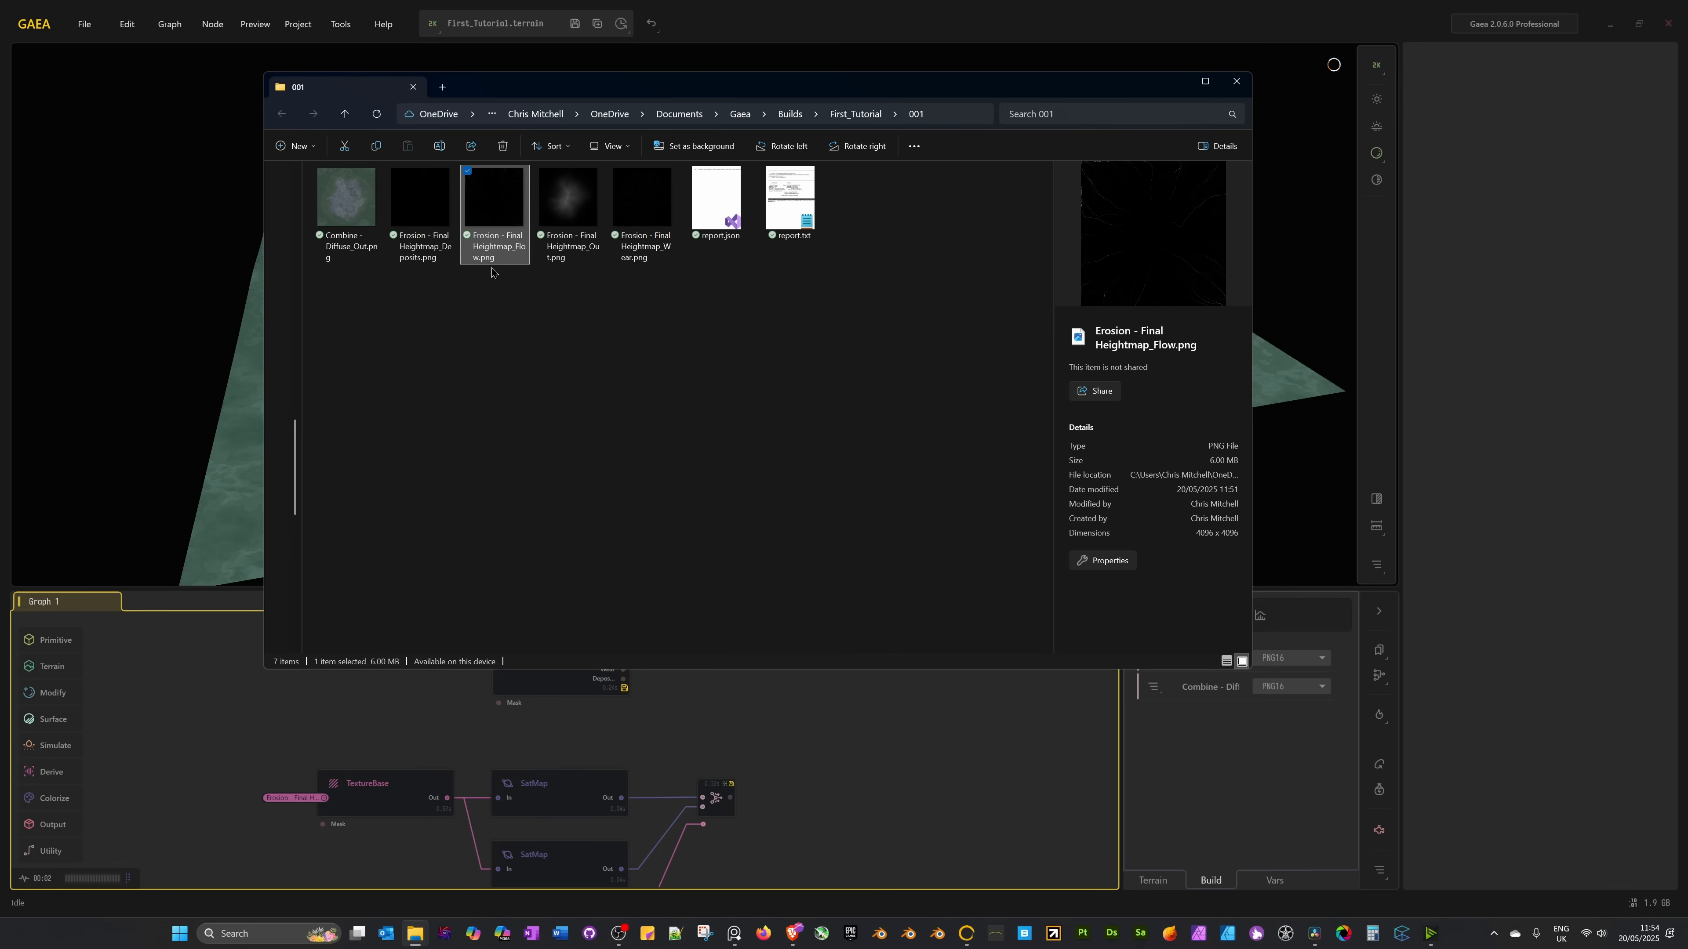
left_click(643, 256)
left_click(678, 461)
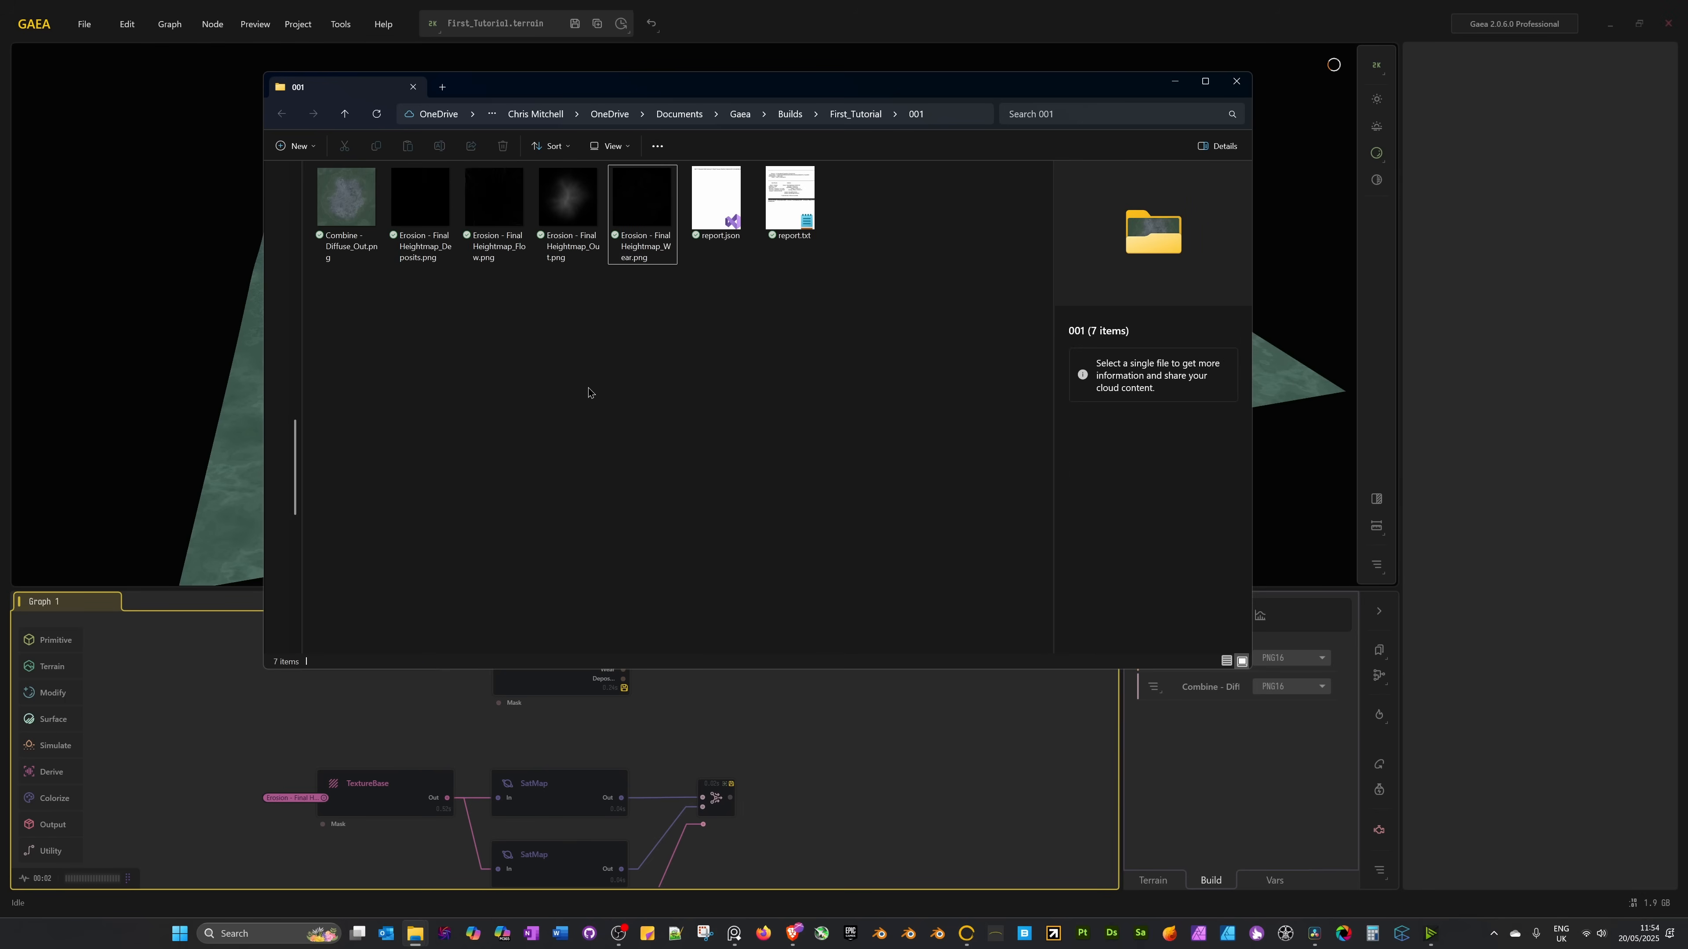
Delete the Wear, Flow and Deposits map files from the build folder.
left_click_drag(851, 91, 982, 32)
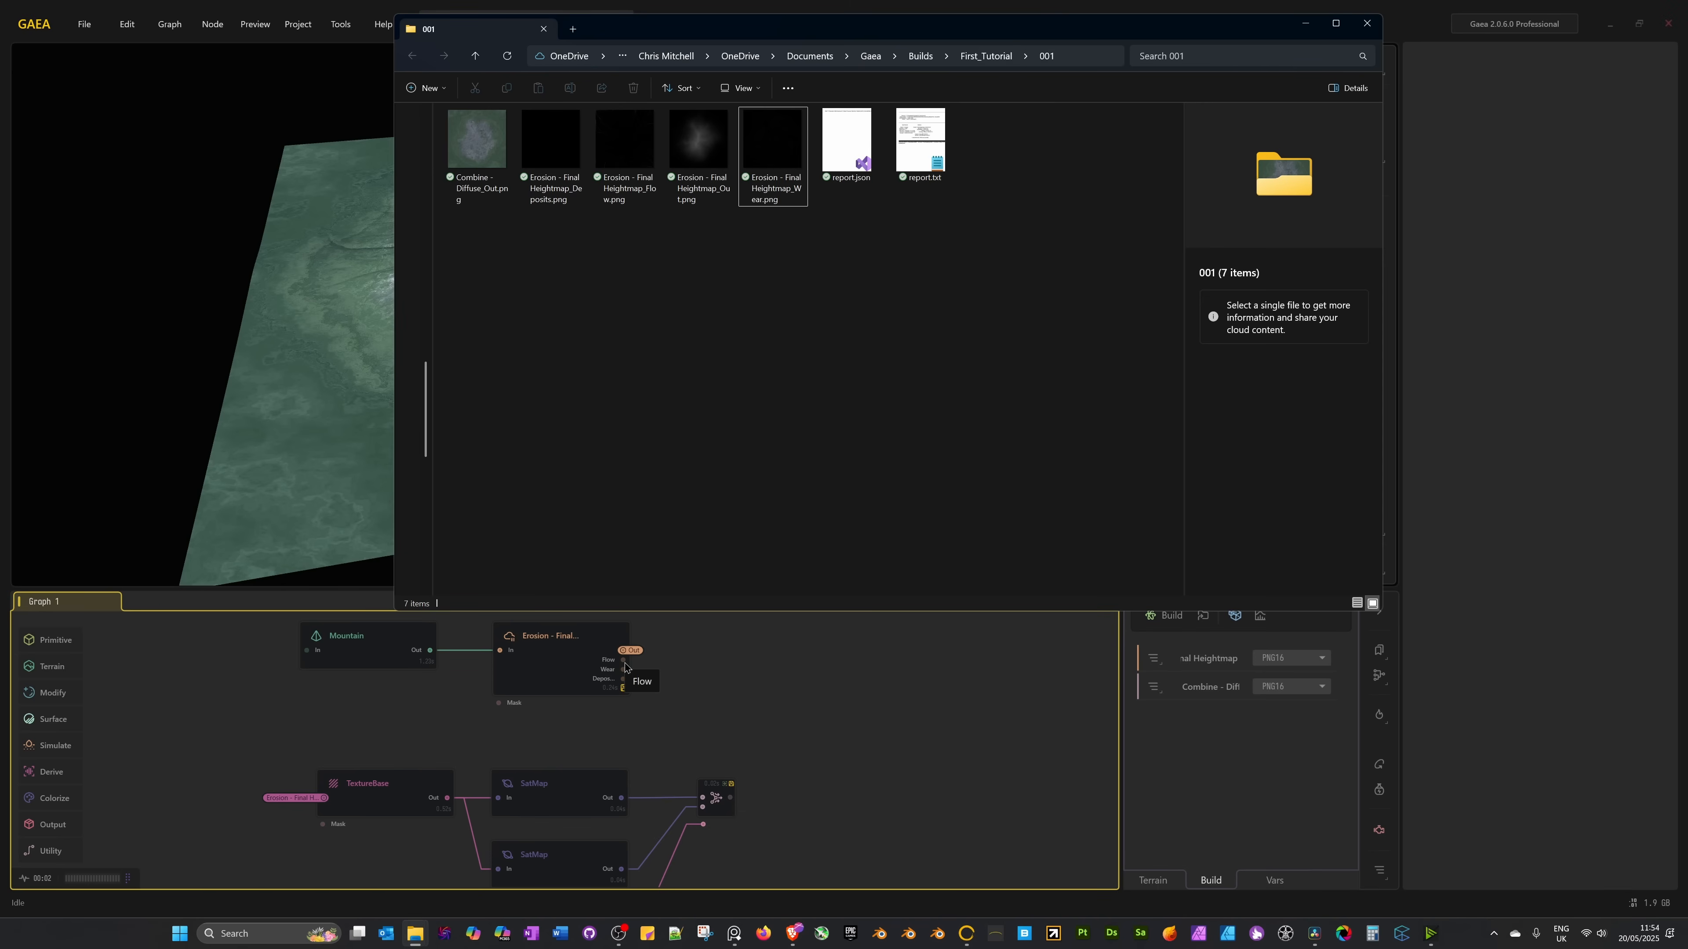
mouse_move(613, 667)
left_click(761, 145)
key("Delete")
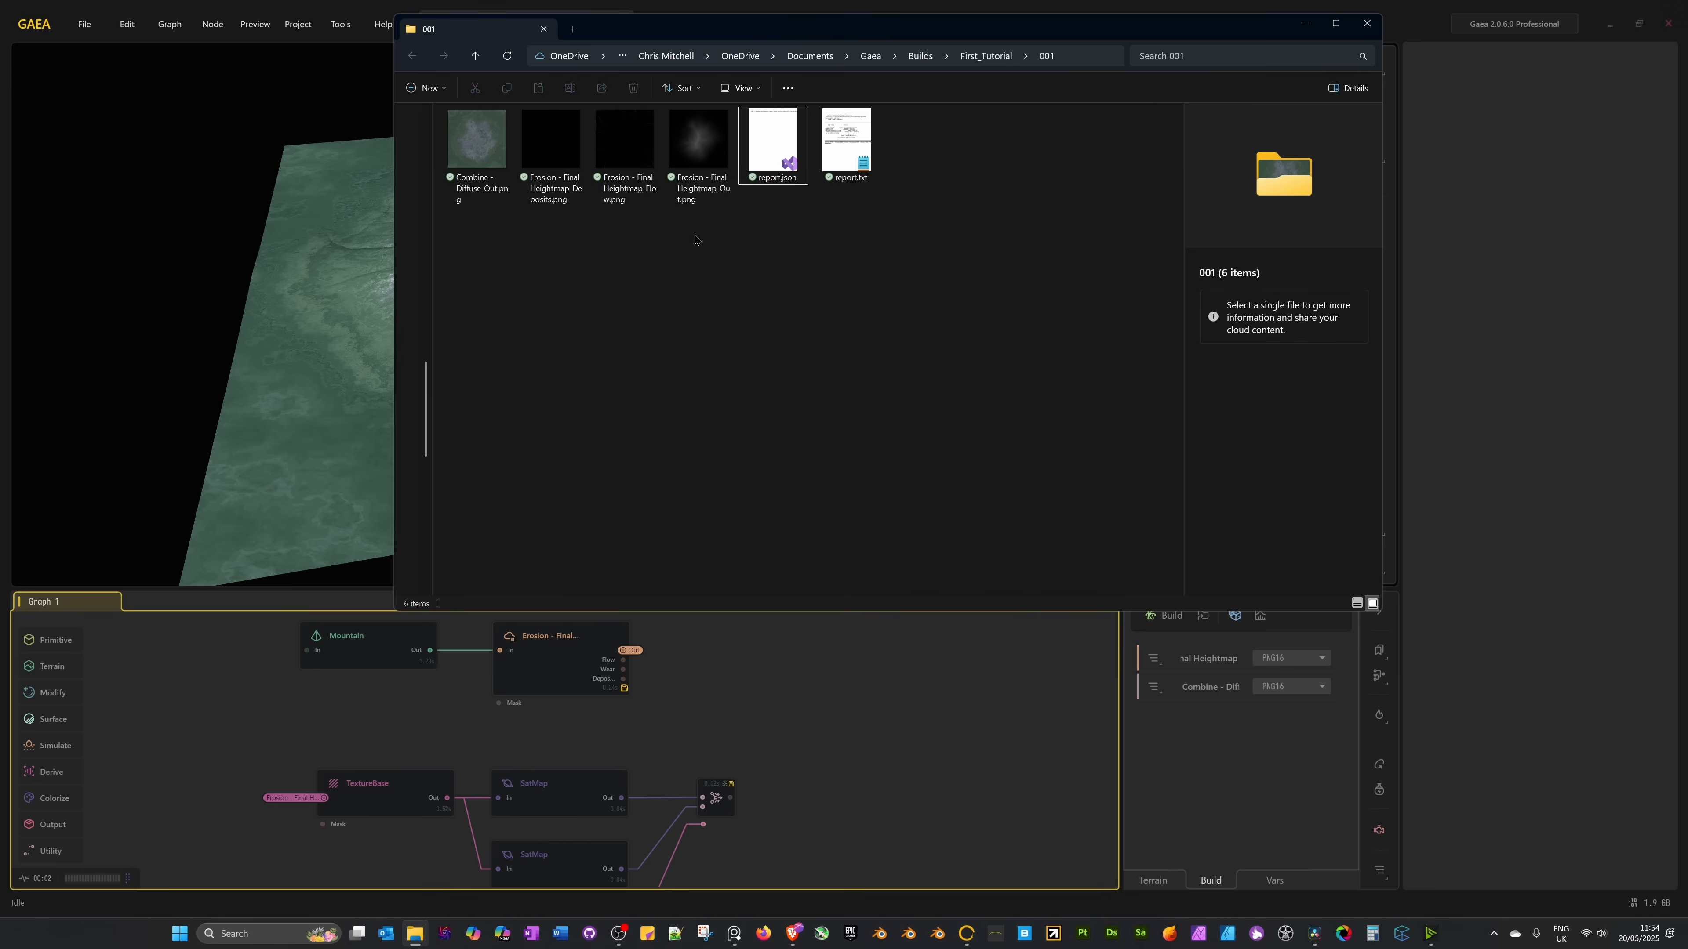
left_click(624, 153)
key("Delete")
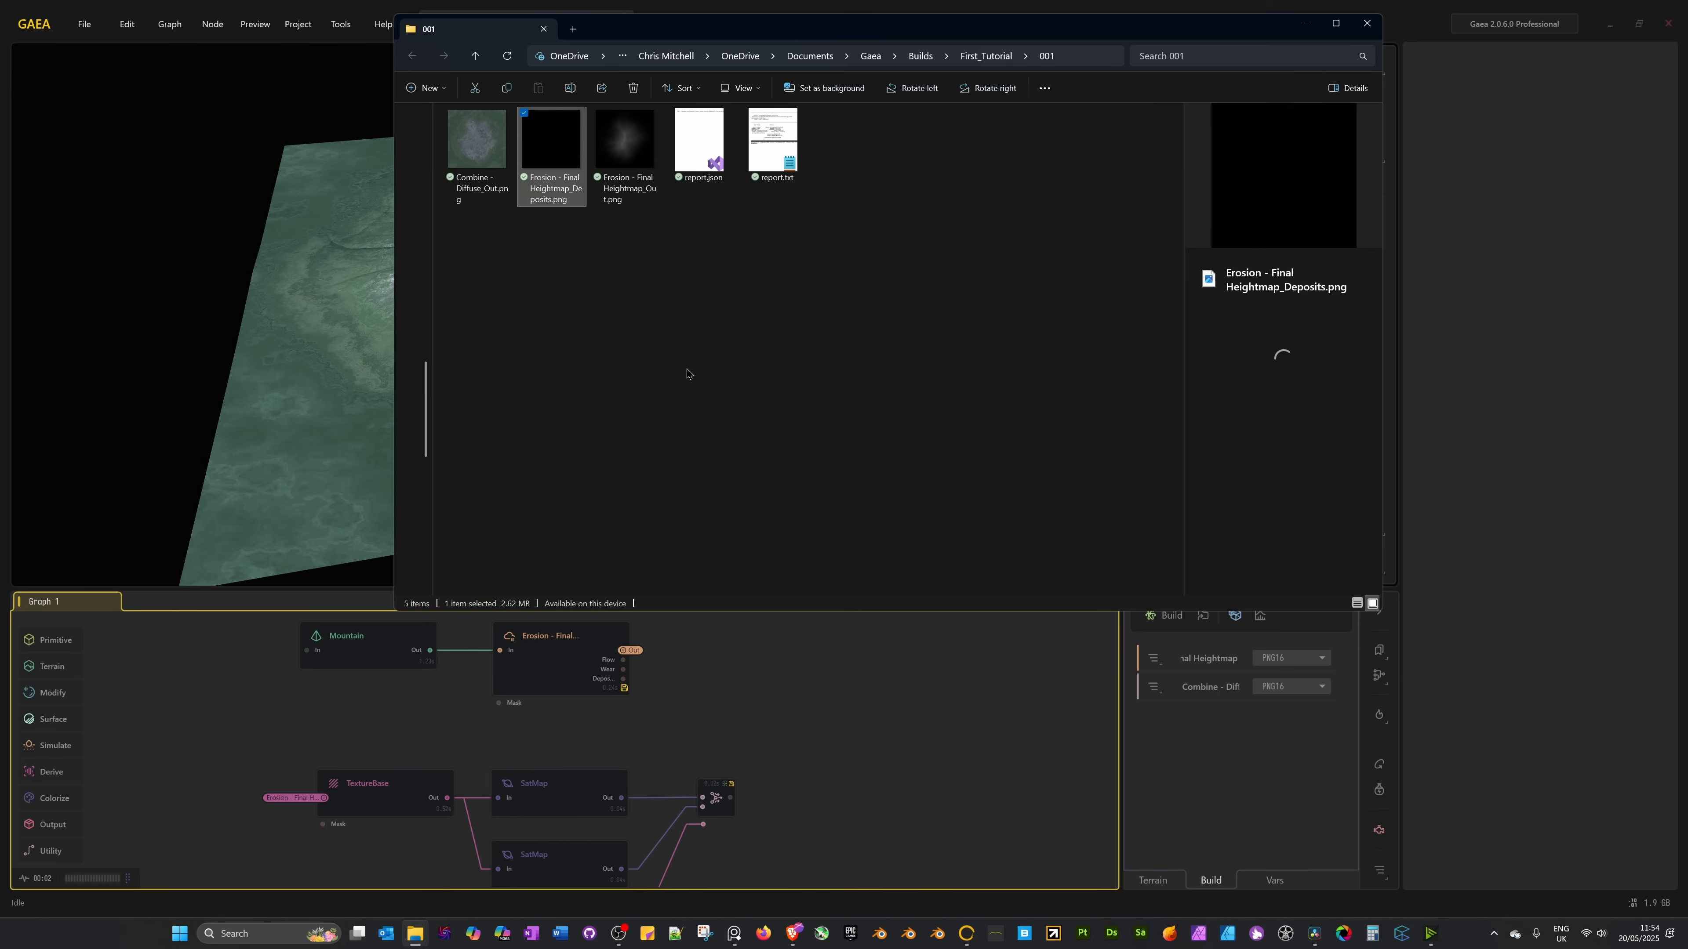
key("Delete")
left_click_drag(745, 25, 602, 71)
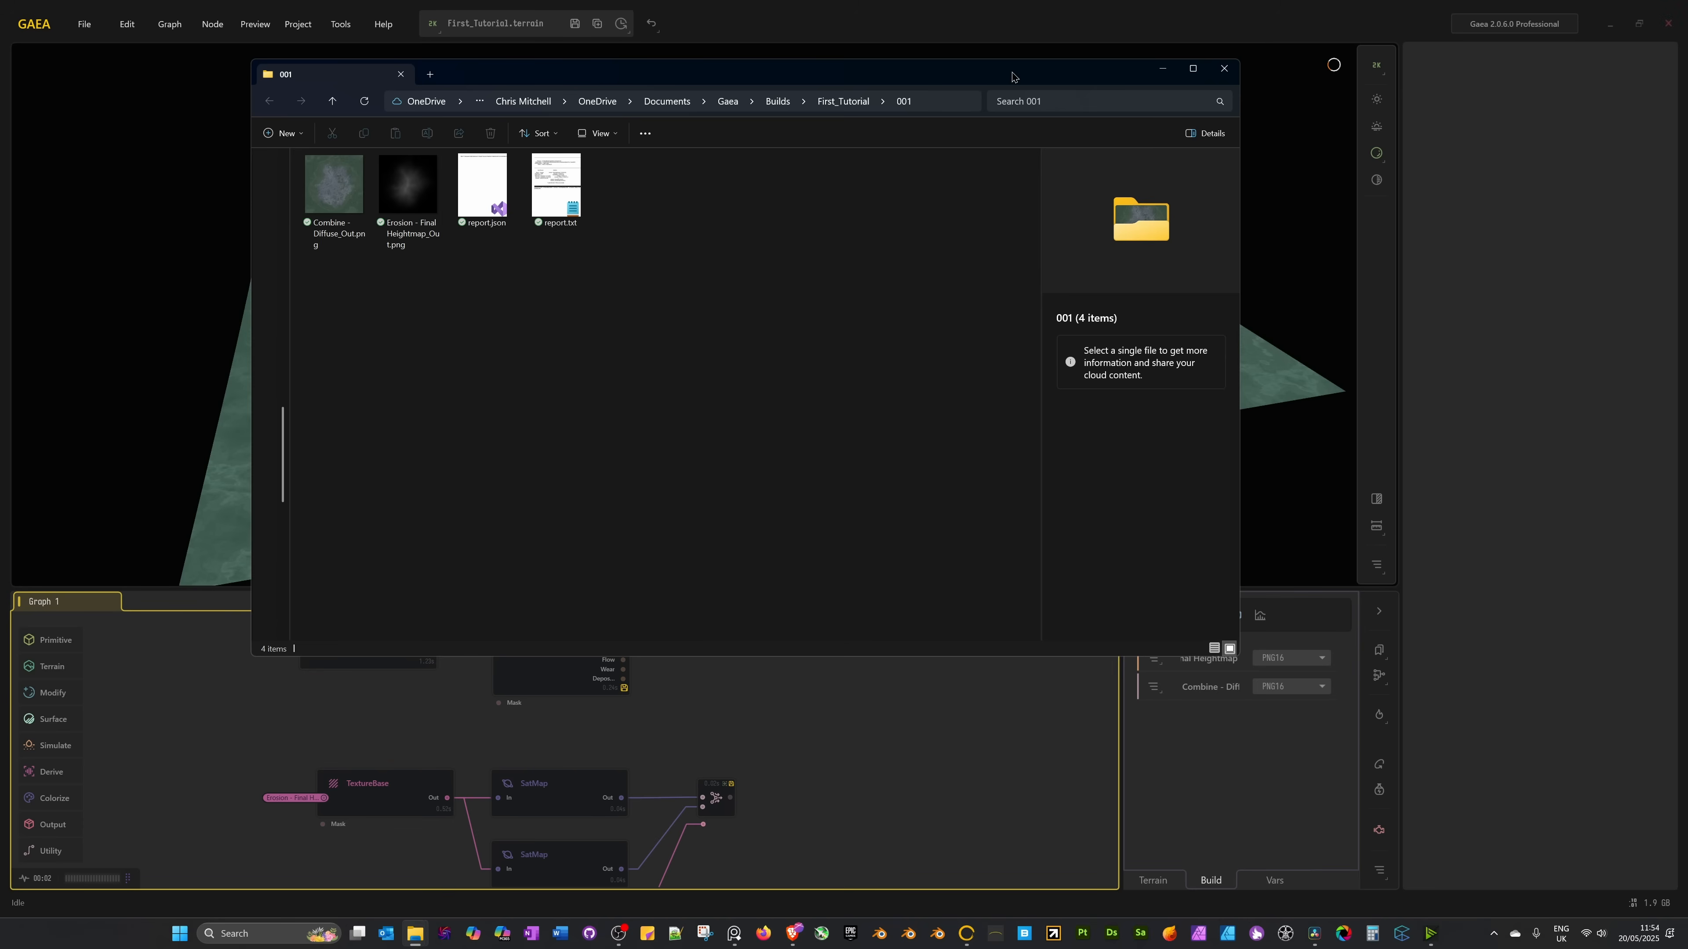
Close the build folder and uncheck the Flow map in the Erosion - Final Heightmap export options.
left_click(1223, 68)
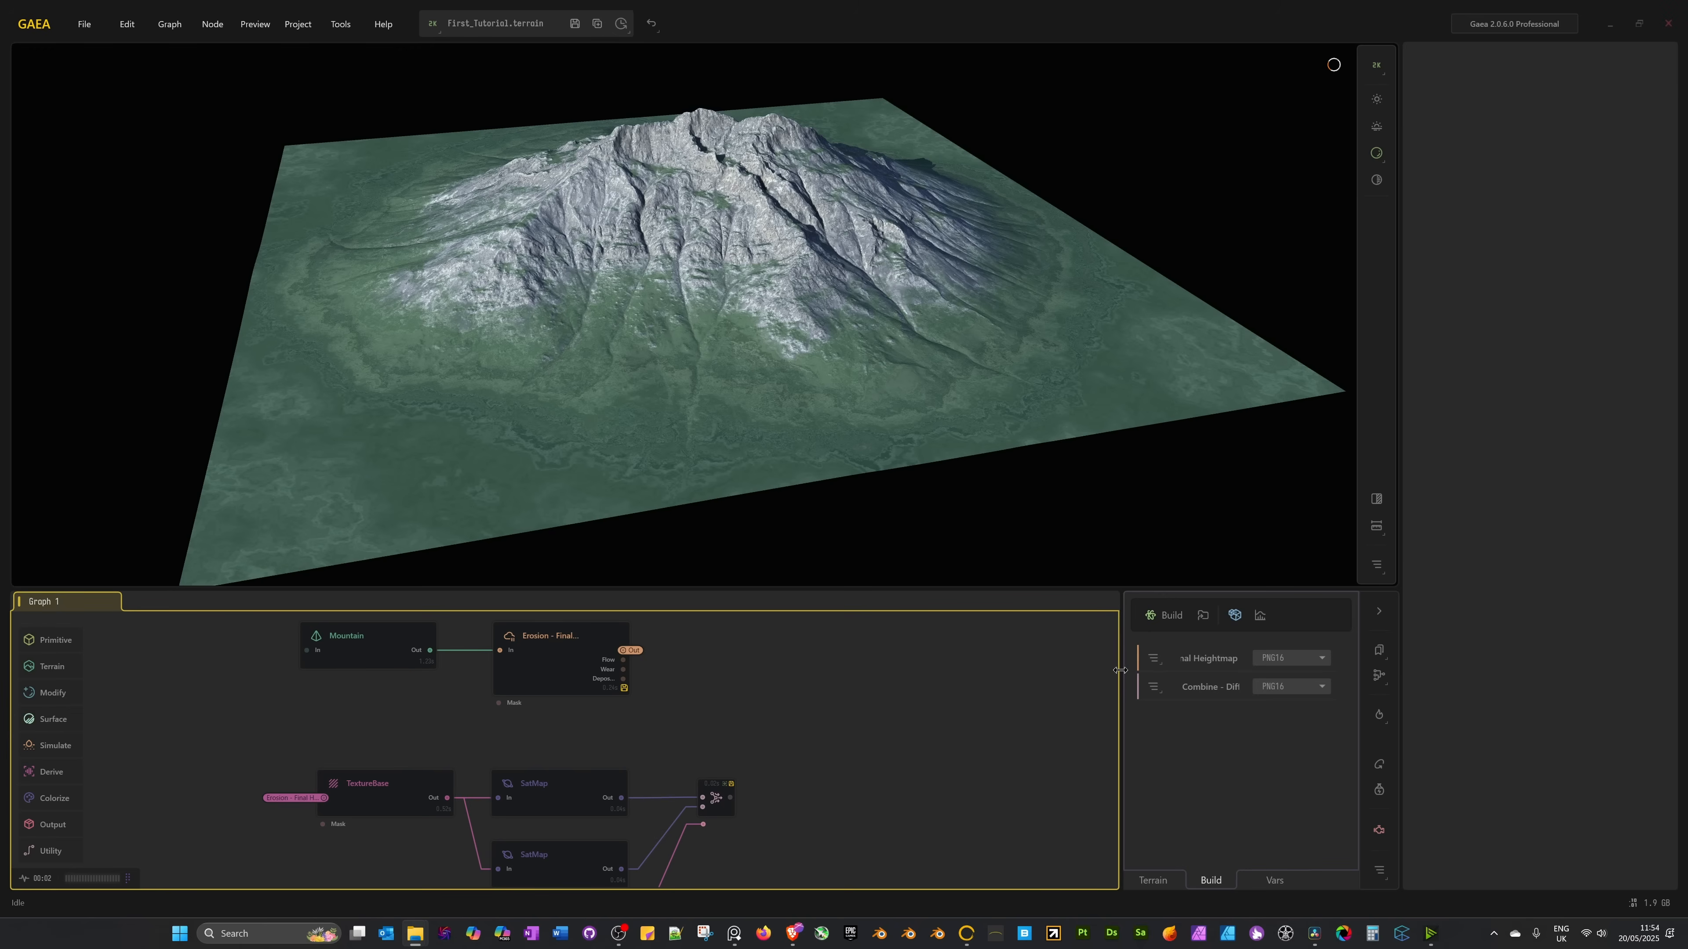
left_click_drag(1120, 671, 1050, 671)
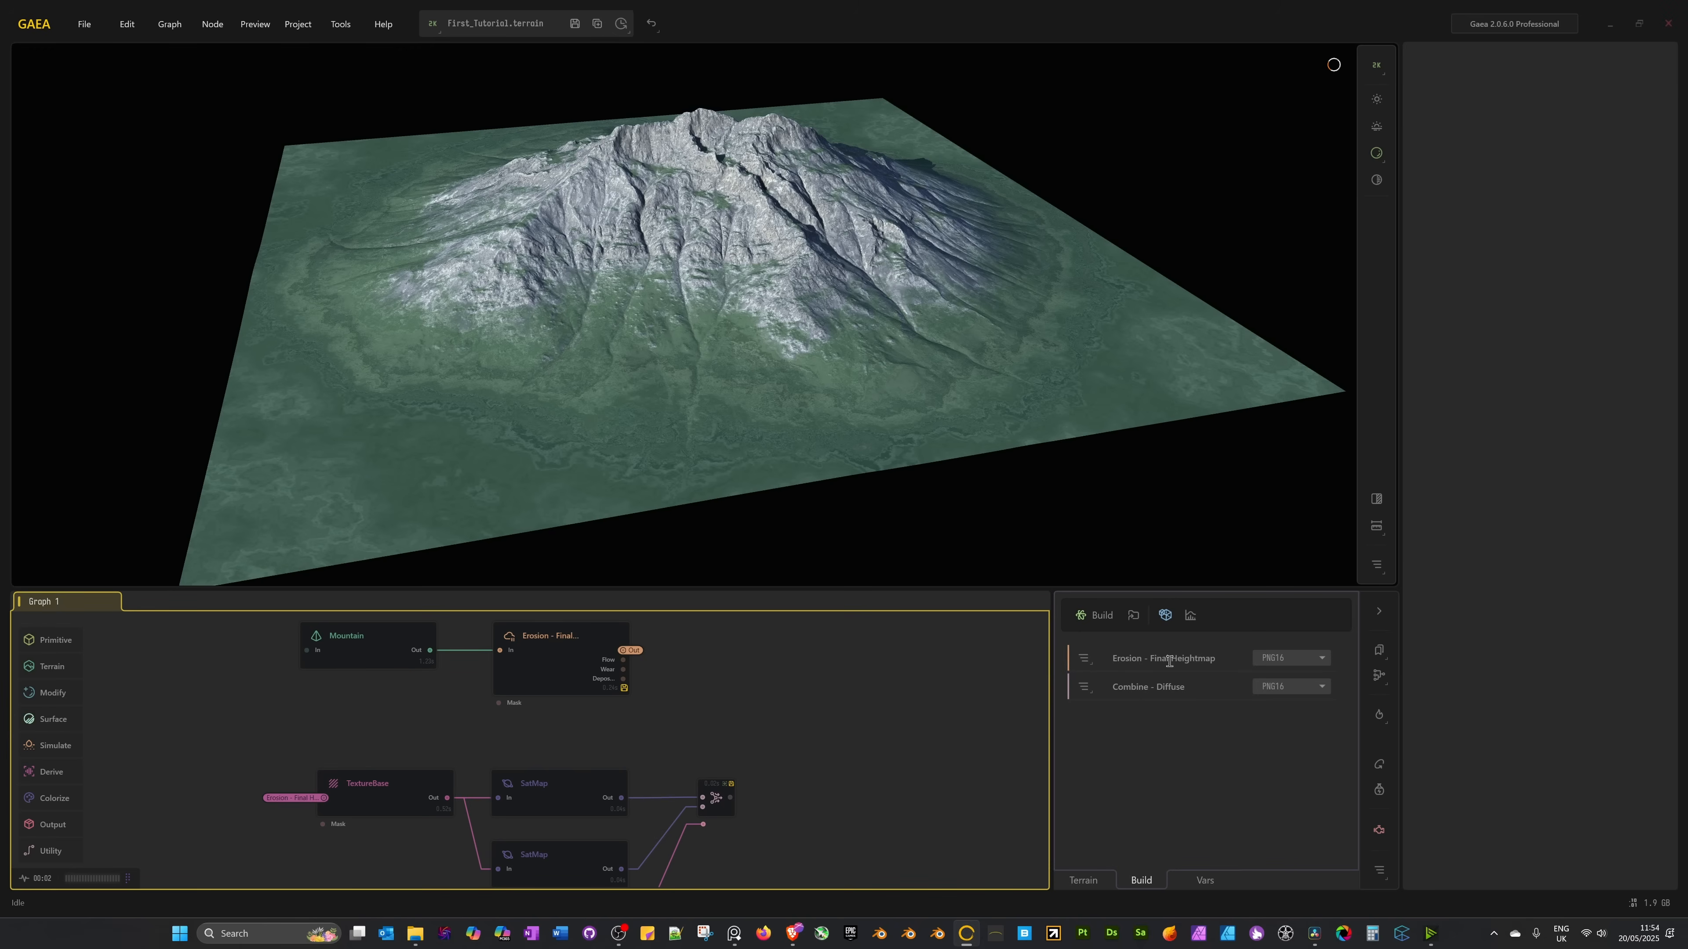
left_click(1089, 662)
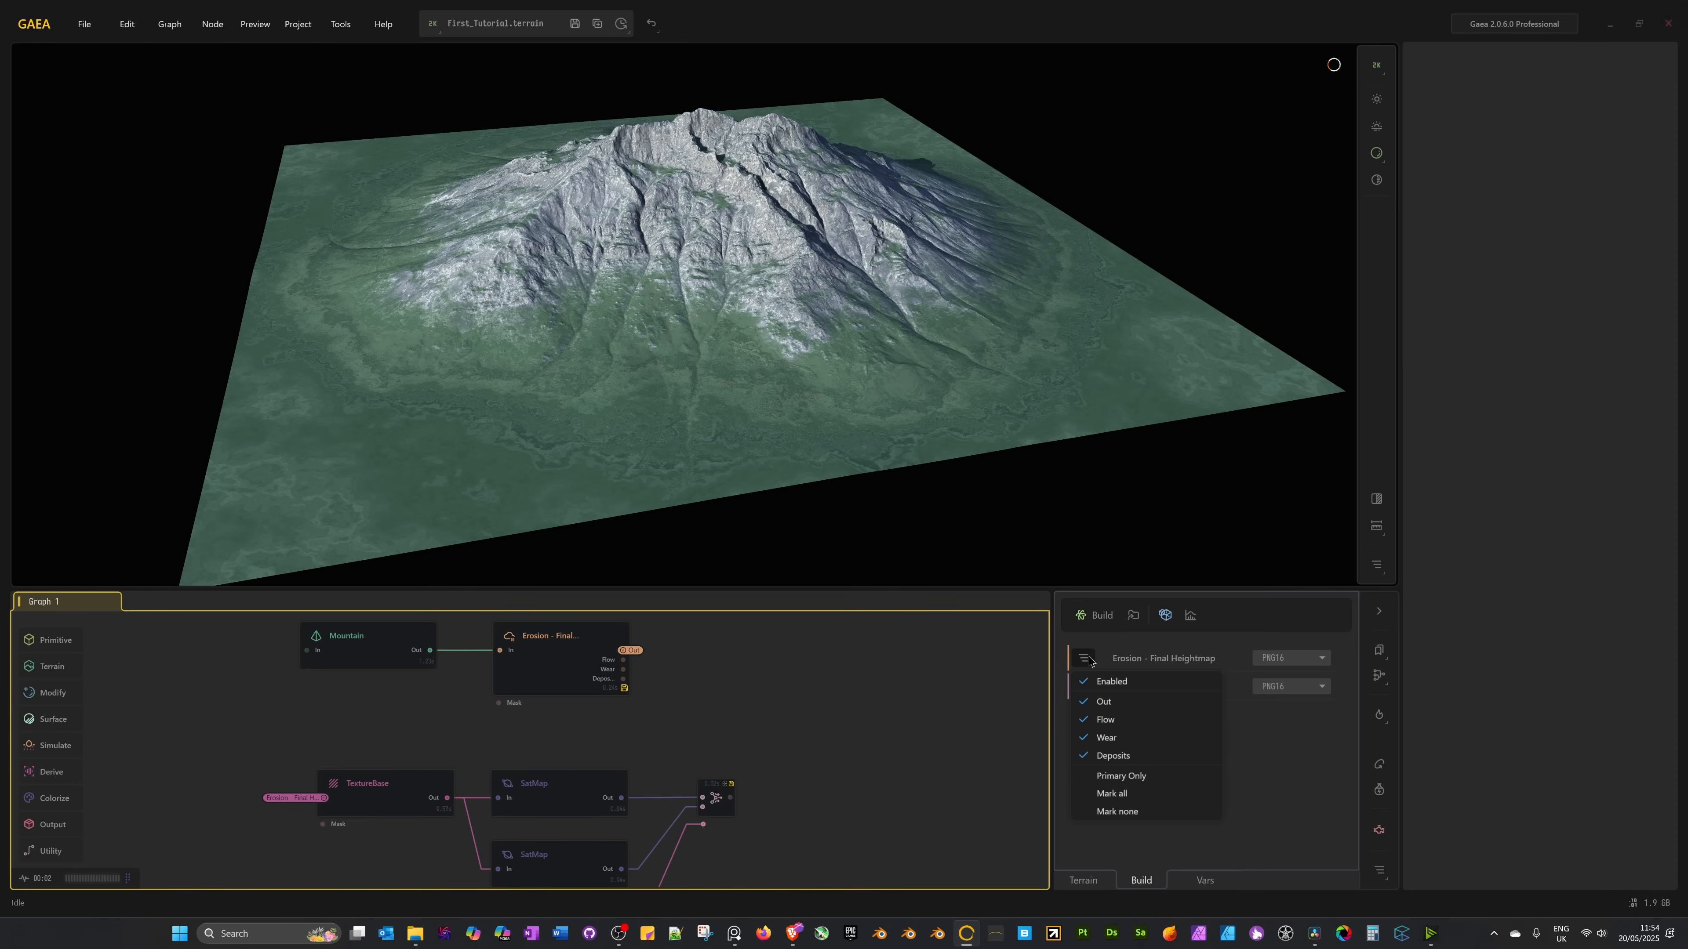
left_click(1105, 720)
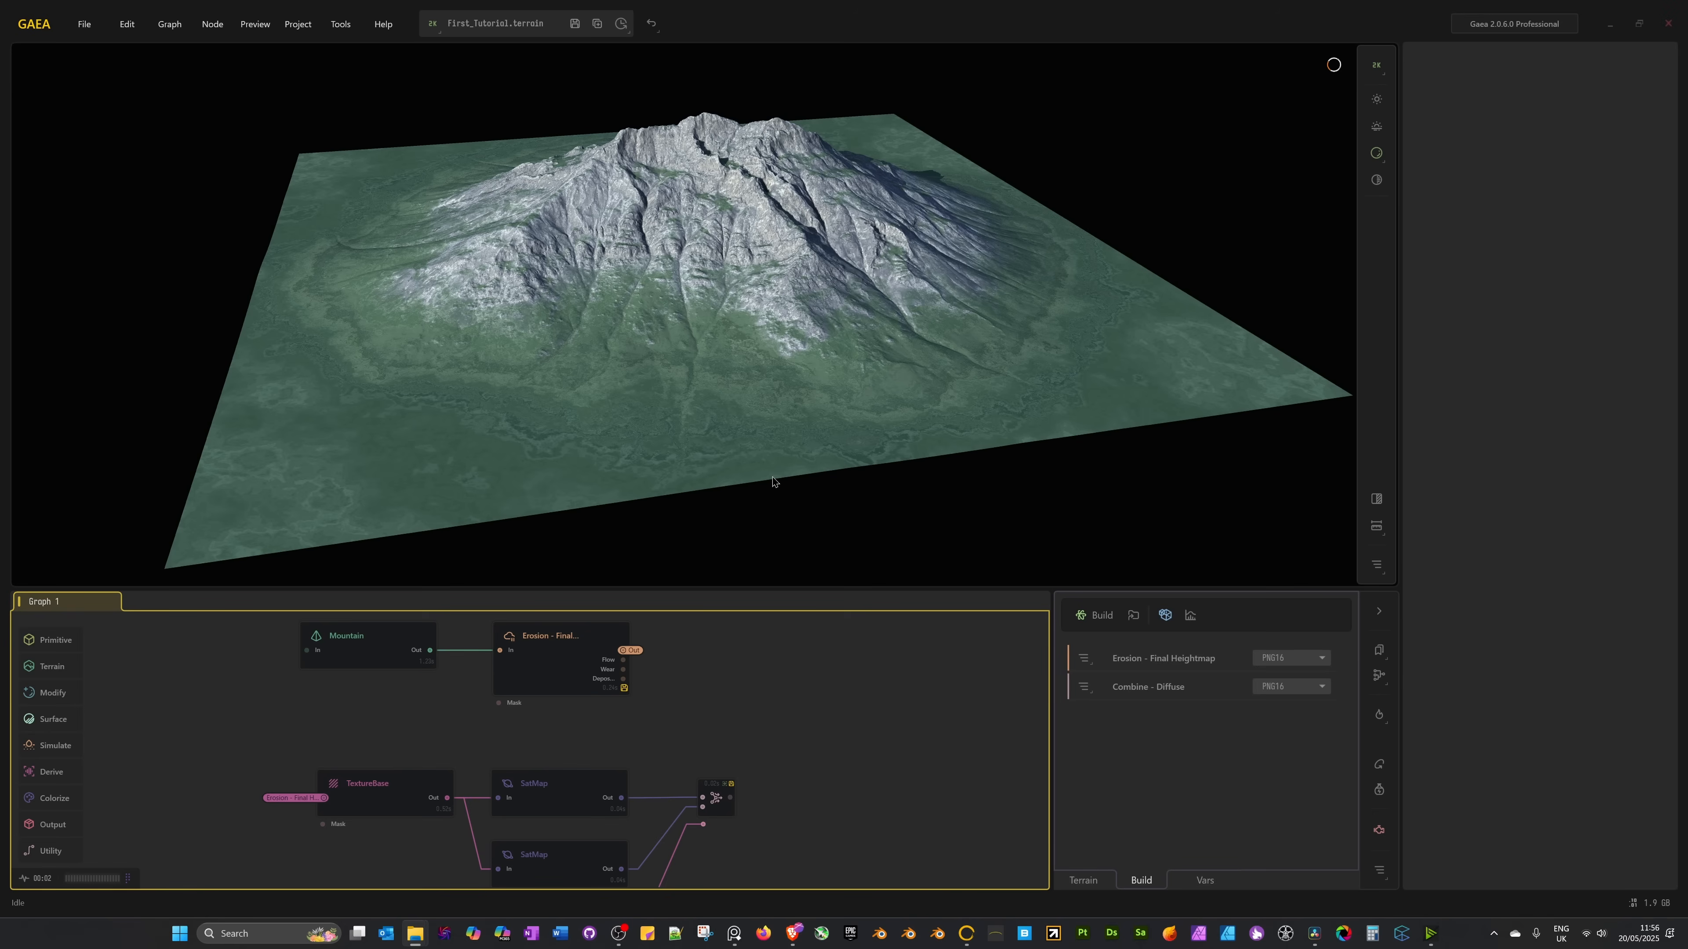
left_click_drag(887, 357, 808, 346)
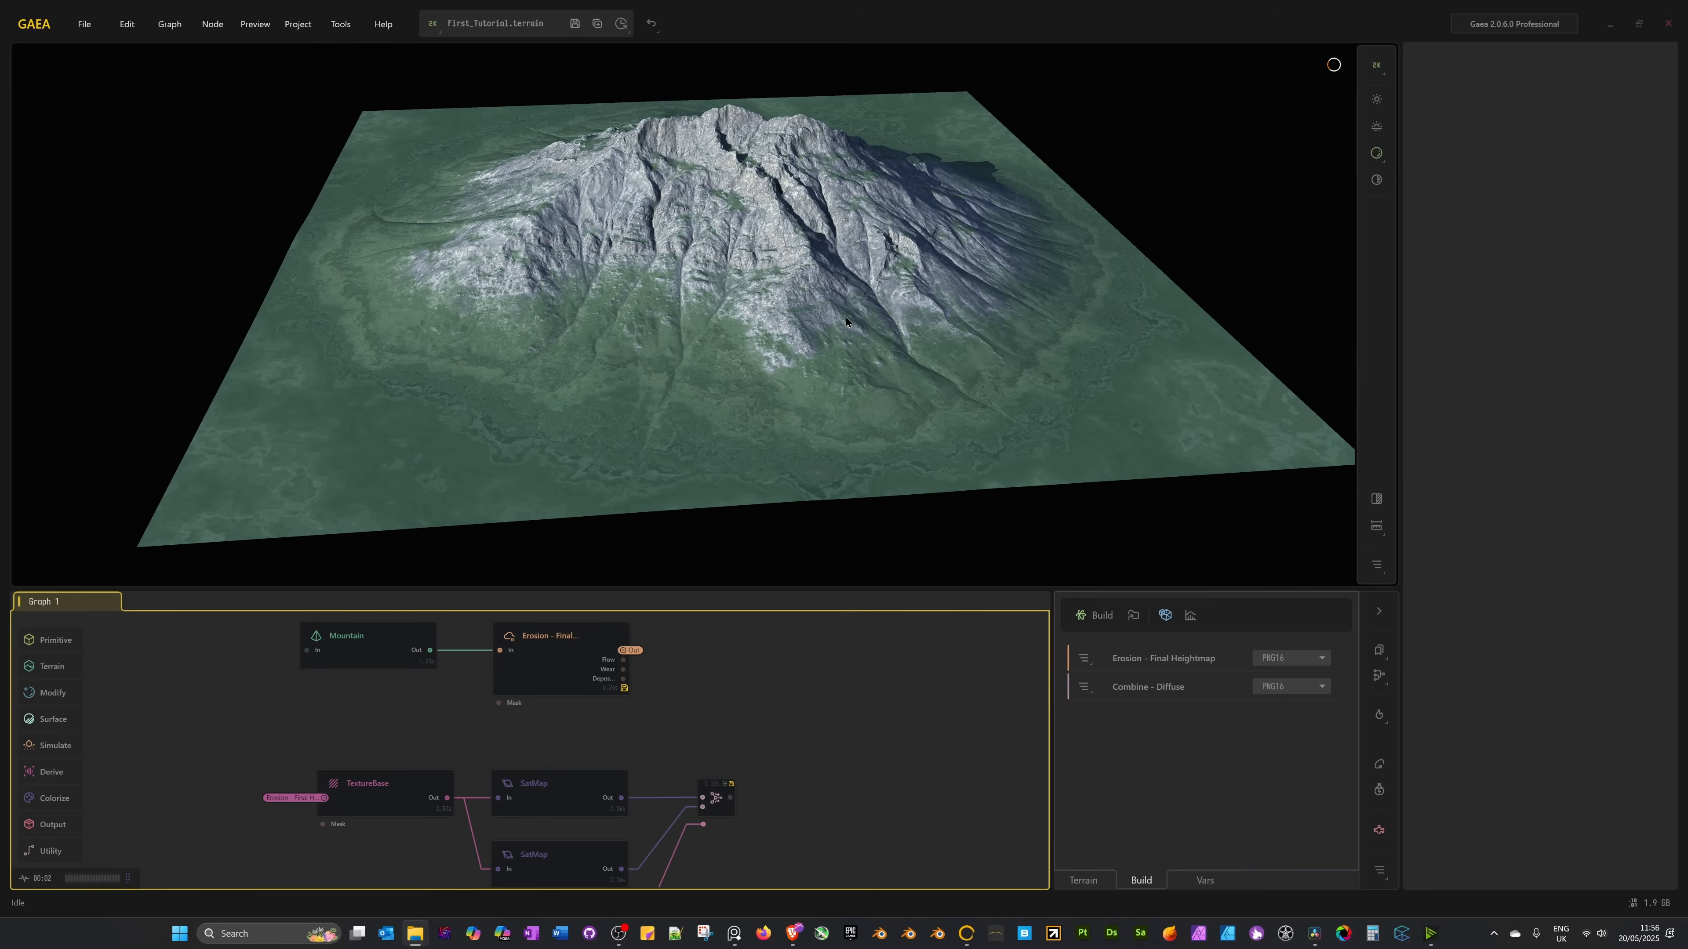